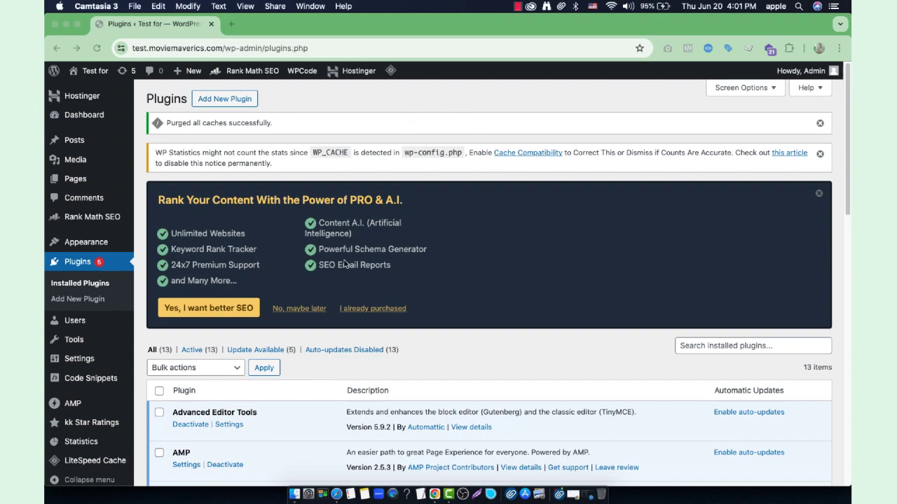
- Search the new-plugin directory for "wp reset"
{"action": "scroll", "coordinate": [222, 262], "scroll_direction": "down", "scroll_amount": 10}
{"action": "scroll", "coordinate": [222, 263], "scroll_direction": "up", "scroll_amount": 10}
{"action": "scroll", "coordinate": [222, 267], "scroll_direction": "down", "scroll_amount": 10}
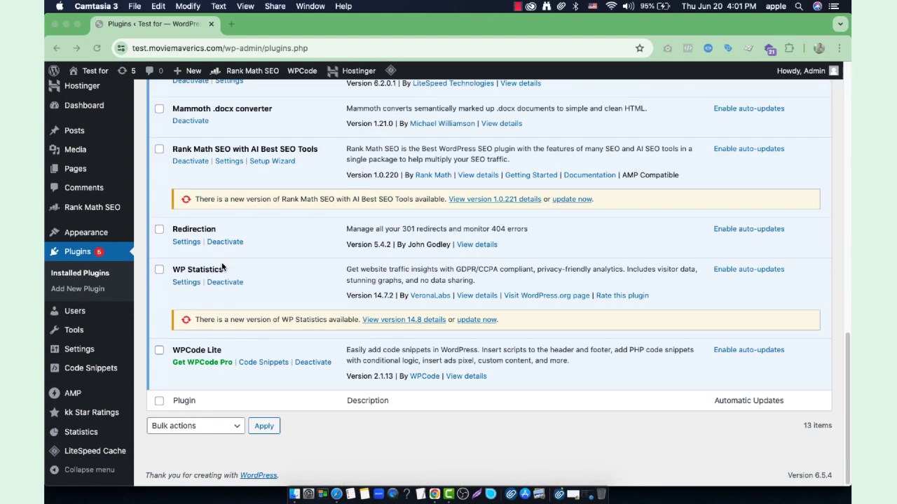
{"action": "scroll", "coordinate": [221, 266], "scroll_direction": "up", "scroll_amount": 10}
{"action": "scroll", "coordinate": [254, 191], "scroll_direction": "down", "scroll_amount": 2}
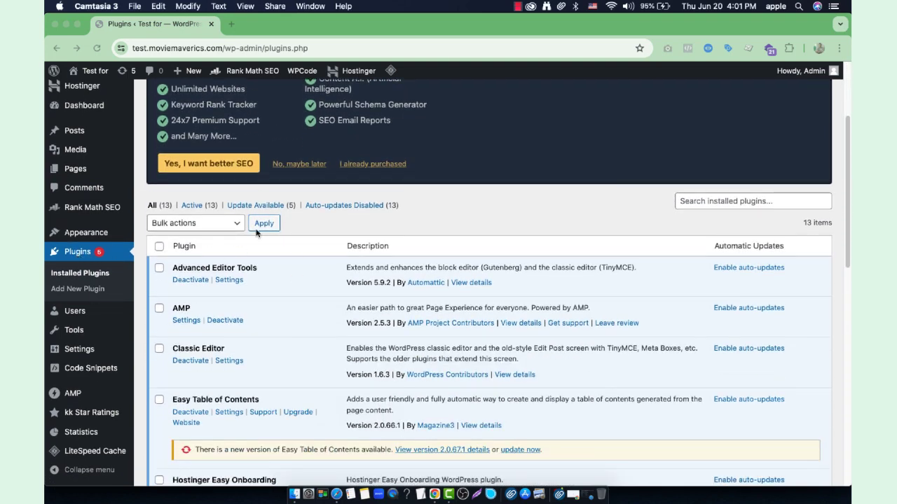
{"action": "scroll", "coordinate": [257, 233], "scroll_direction": "up", "scroll_amount": 3}
{"action": "left_click", "coordinate": [244, 99]}
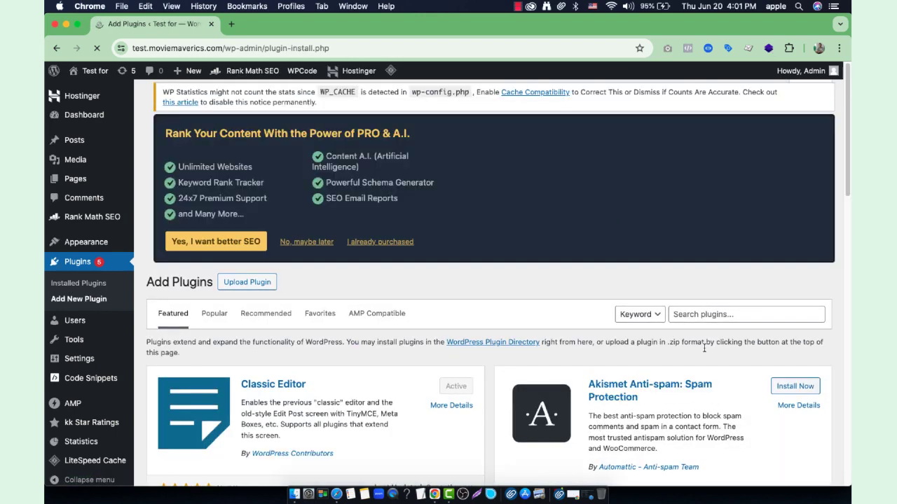
{"action": "left_click", "coordinate": [730, 320]}
{"action": "type", "text": "wp"}
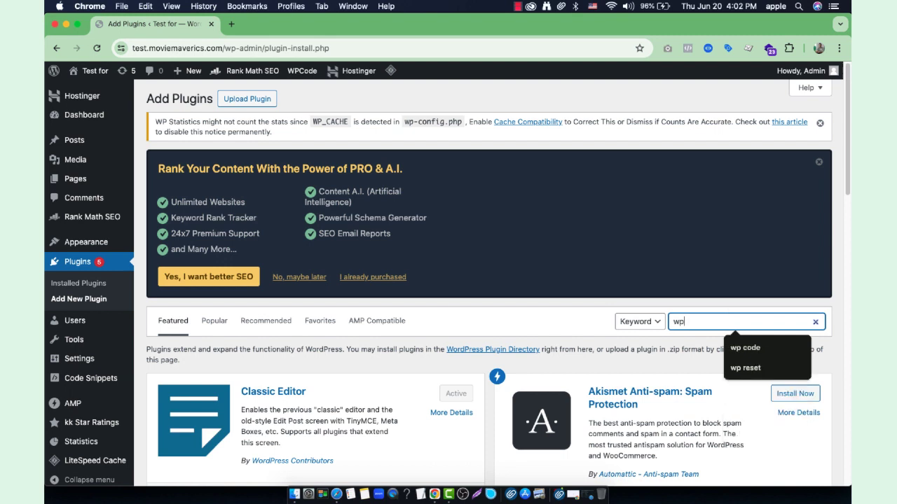
{"action": "type", "text": " reset"}
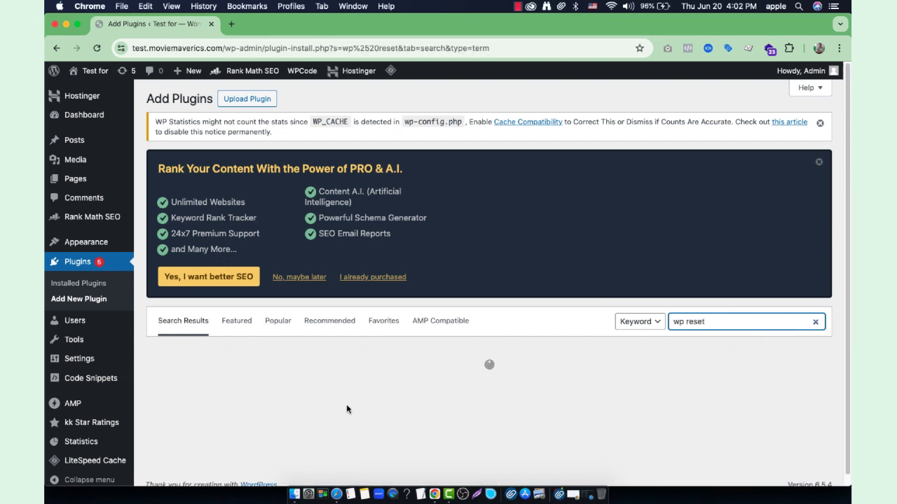
- Install and activate the WP Reset – Most Advanced WordPress Reset Tool plugin
{"action": "scroll", "coordinate": [392, 378], "scroll_direction": "down", "scroll_amount": 2}
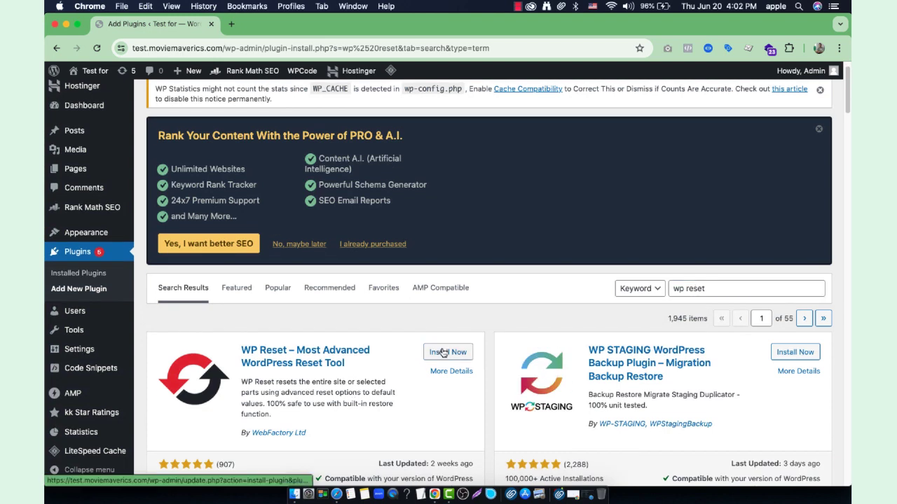
{"action": "left_click", "coordinate": [442, 352]}
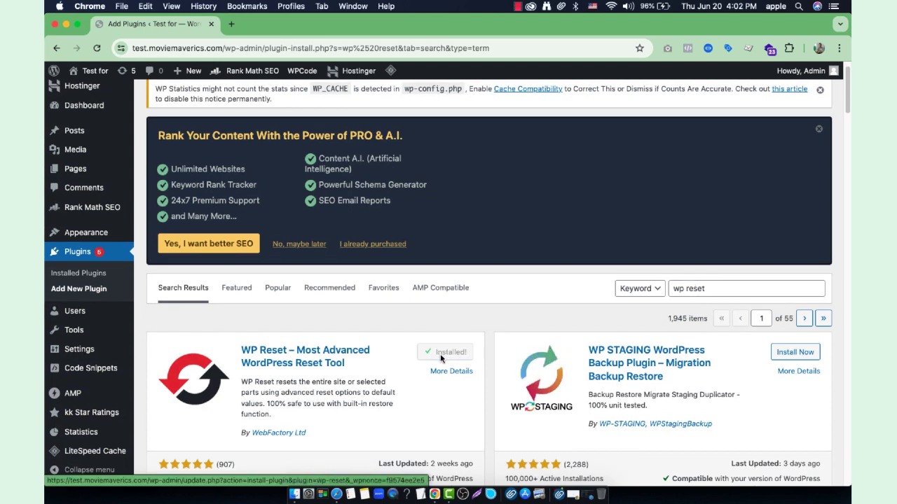
{"action": "left_click", "coordinate": [446, 355]}
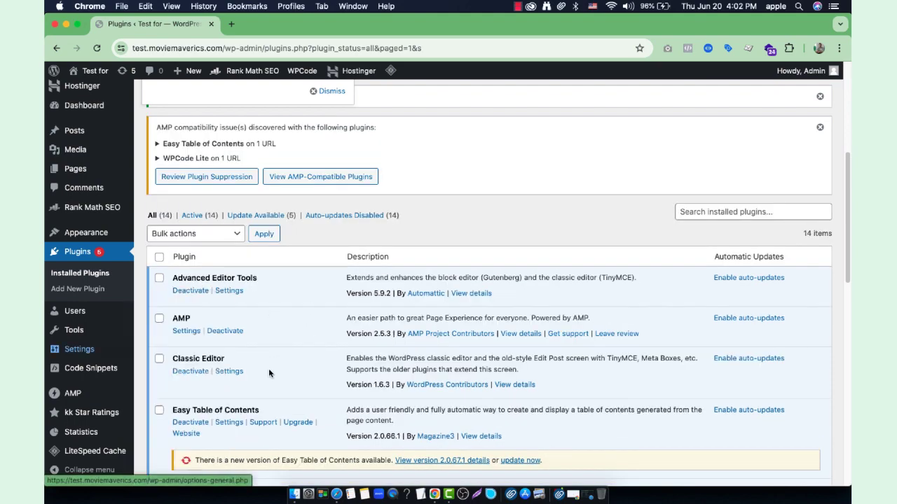
- Open the WP Reset tools from the plugin's entry among the installed plugins and dismiss the PRO licence offer
{"action": "scroll", "coordinate": [268, 373], "scroll_direction": "down", "scroll_amount": 15}
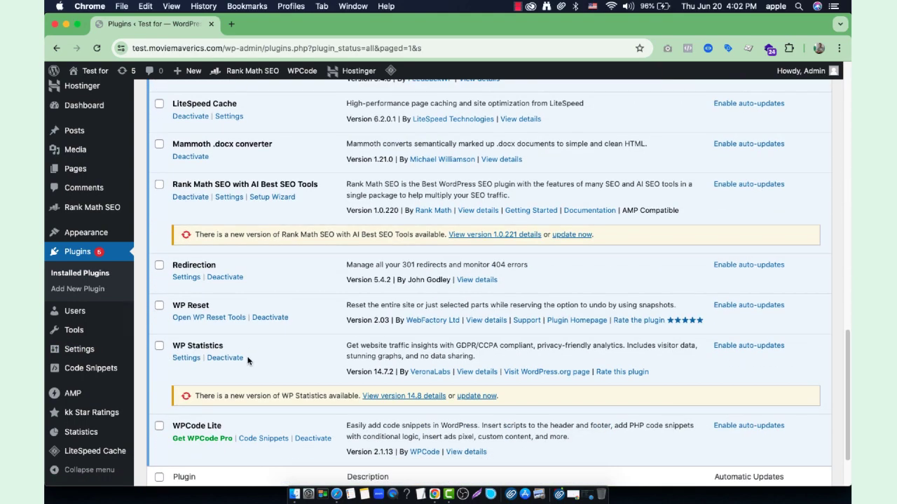
{"action": "scroll", "coordinate": [247, 360], "scroll_direction": "down", "scroll_amount": 2}
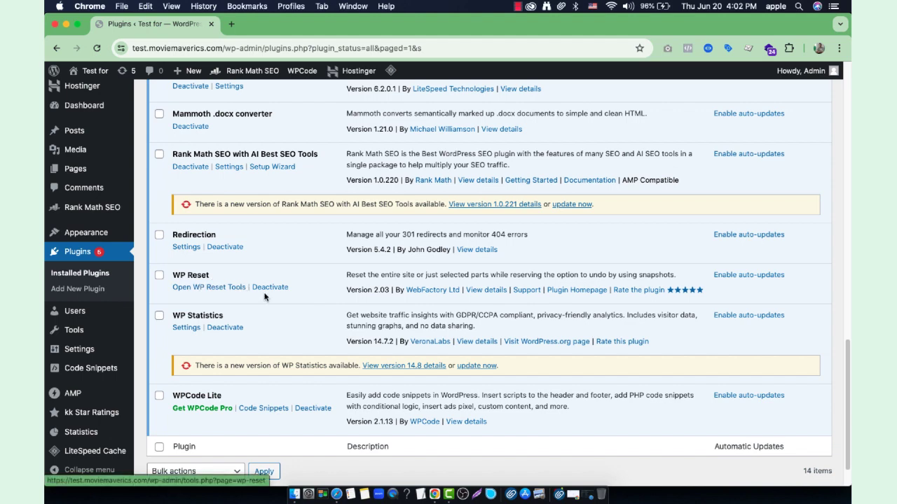
{"action": "left_click", "coordinate": [203, 291]}
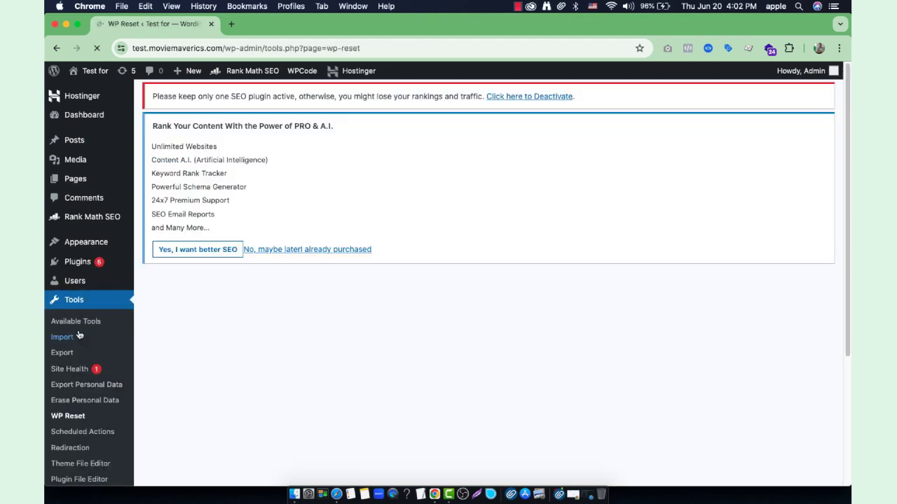
{"action": "scroll", "coordinate": [77, 343], "scroll_direction": "down", "scroll_amount": 2}
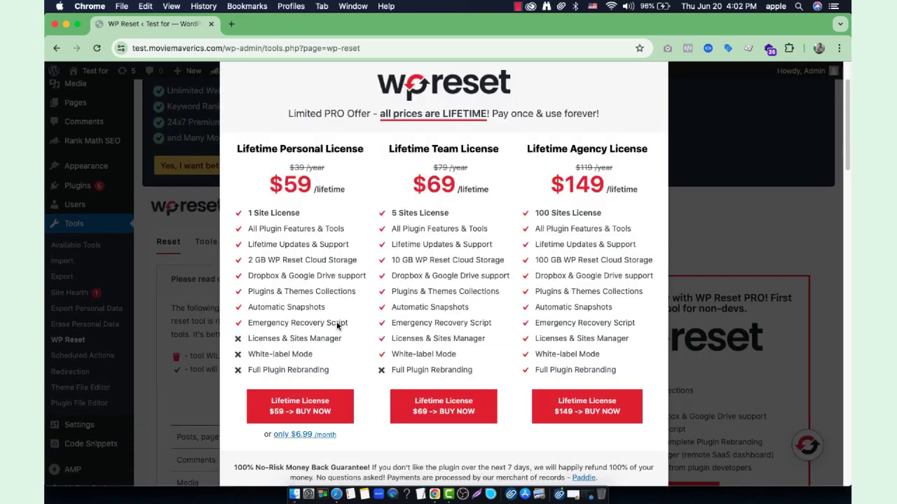
{"action": "scroll", "coordinate": [476, 284], "scroll_direction": "down", "scroll_amount": 10}
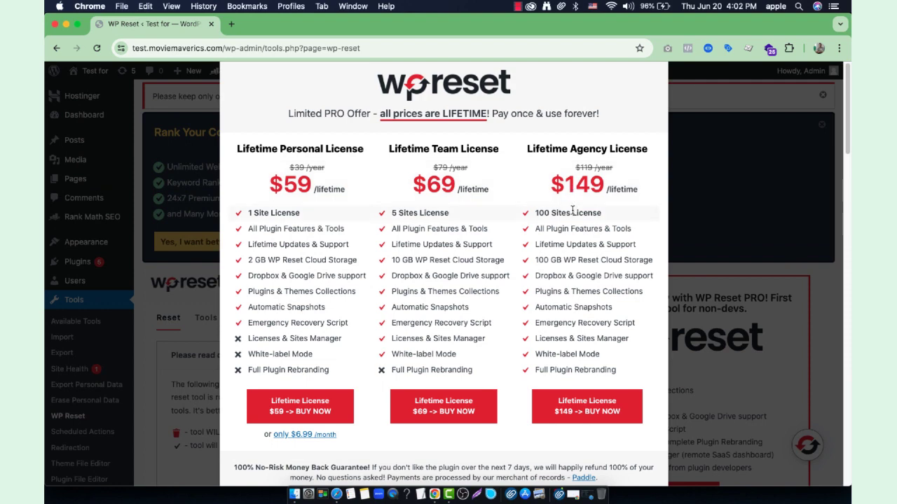
{"action": "scroll", "coordinate": [622, 135], "scroll_direction": "down", "scroll_amount": 5}
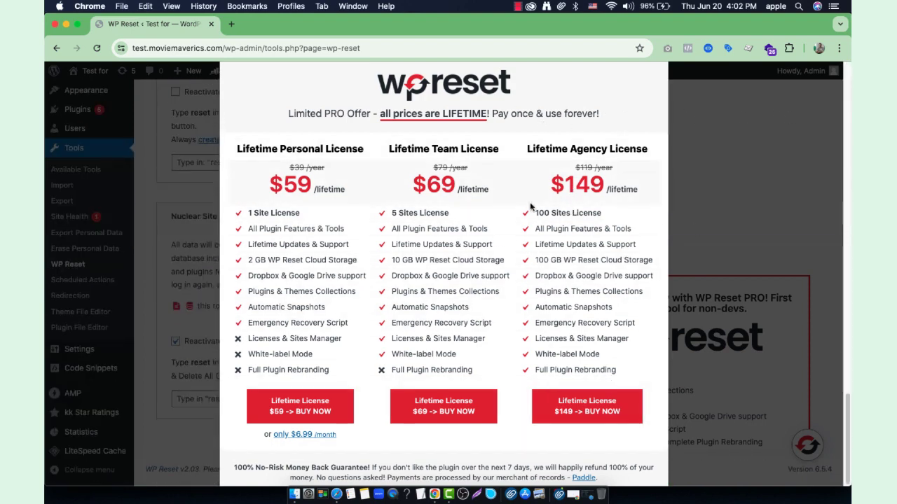
{"action": "left_click", "coordinate": [811, 161]}
- Enter the confirmation word "reset" in the Site Reset section, keeping only the WP Reset plugin set to reactivate
{"action": "scroll", "coordinate": [423, 259], "scroll_direction": "up", "scroll_amount": 10}
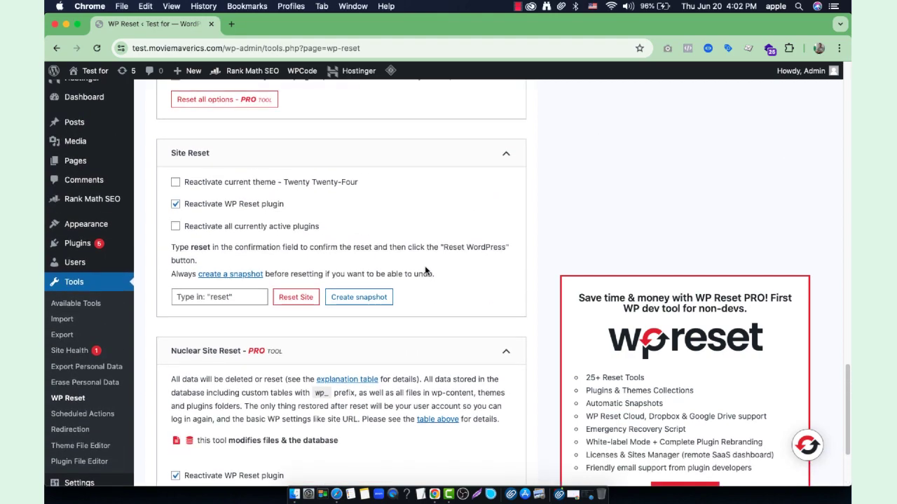
{"action": "scroll", "coordinate": [490, 224], "scroll_direction": "up", "scroll_amount": 10}
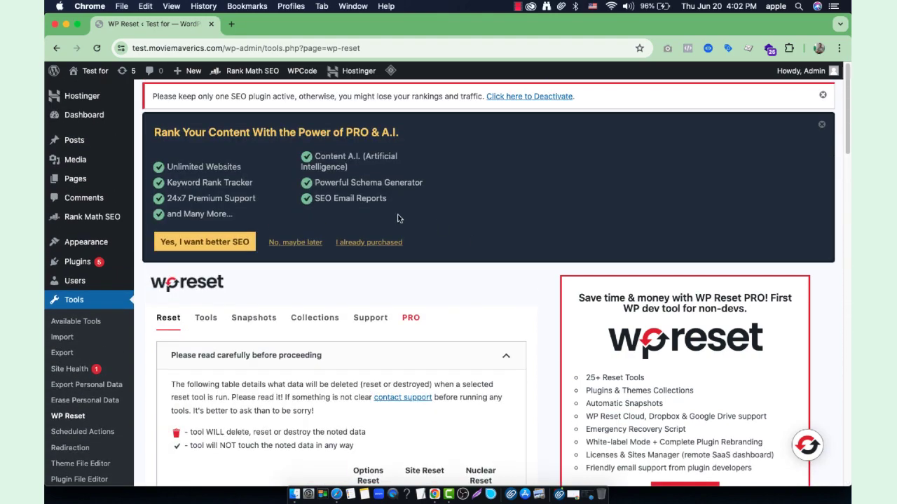
{"action": "scroll", "coordinate": [400, 219], "scroll_direction": "down", "scroll_amount": 3}
{"action": "scroll", "coordinate": [295, 231], "scroll_direction": "down", "scroll_amount": 10}
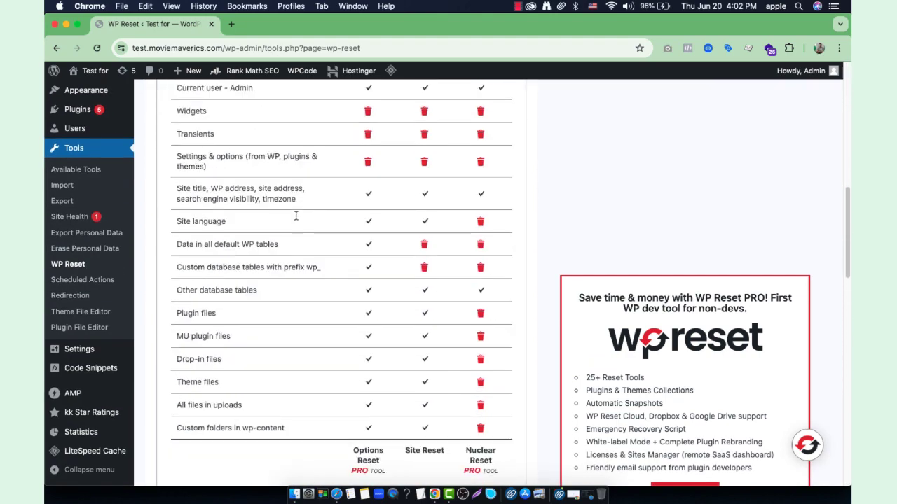
{"action": "scroll", "coordinate": [348, 256], "scroll_direction": "down", "scroll_amount": 10}
{"action": "scroll", "coordinate": [357, 242], "scroll_direction": "down", "scroll_amount": 10}
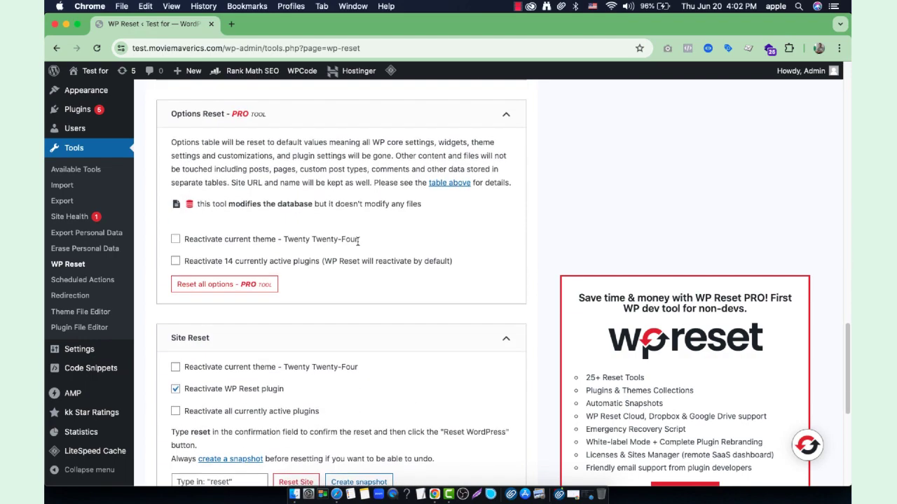
{"action": "scroll", "coordinate": [196, 216], "scroll_direction": "up", "scroll_amount": 5}
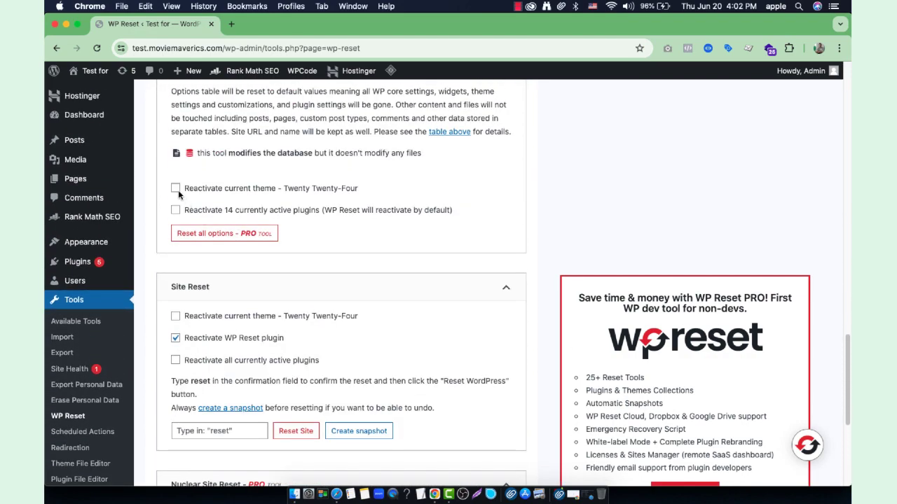
{"action": "scroll", "coordinate": [198, 254], "scroll_direction": "up", "scroll_amount": 1}
{"action": "scroll", "coordinate": [201, 356], "scroll_direction": "down", "scroll_amount": 5}
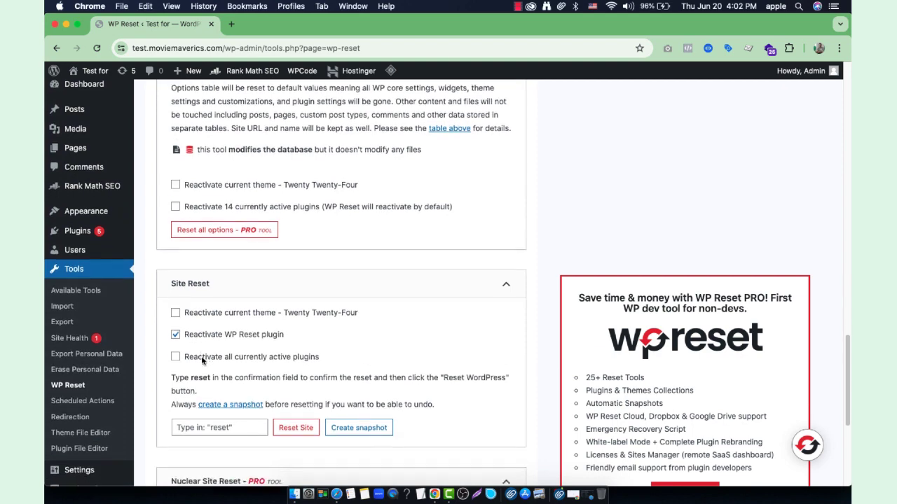
{"action": "left_click", "coordinate": [217, 326]}
{"action": "type", "text": "reset"}
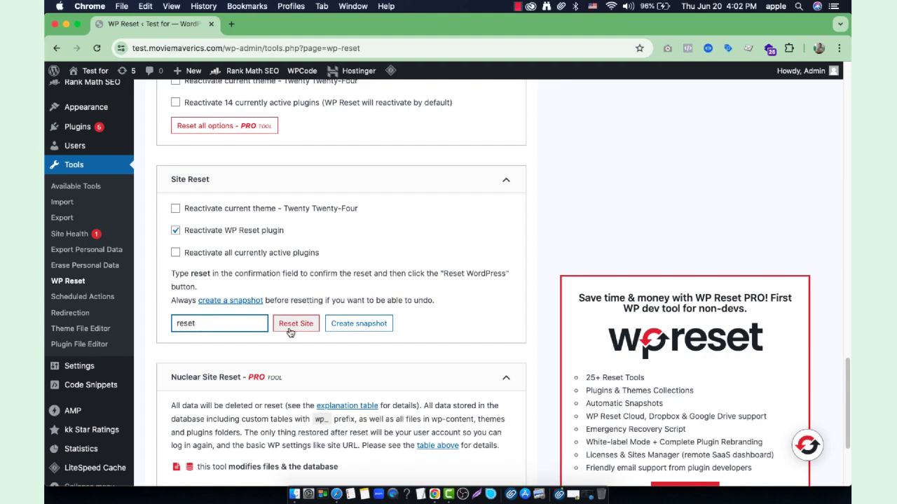
- Examine the Nuclear Site Reset section and the table of which data each reset tool deletes or leaves untouched
{"action": "scroll", "coordinate": [317, 334], "scroll_direction": "down", "scroll_amount": 4}
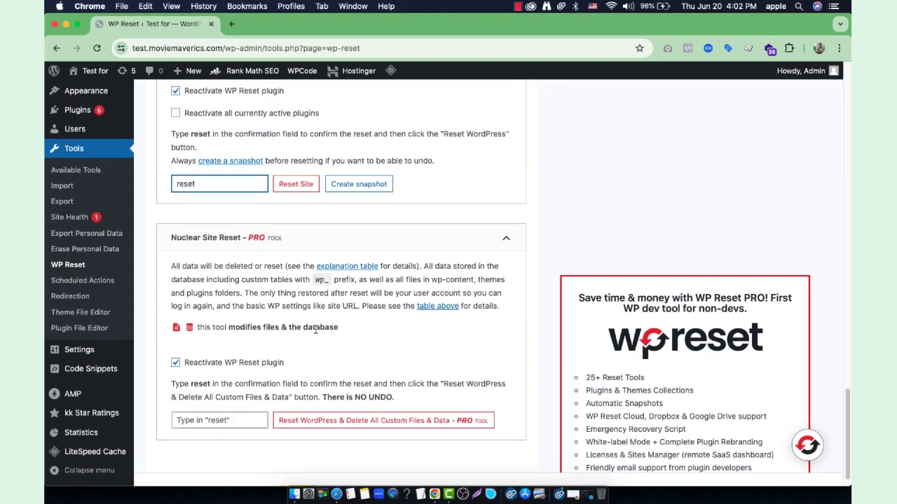
{"action": "scroll", "coordinate": [316, 333], "scroll_direction": "up", "scroll_amount": 12}
{"action": "scroll", "coordinate": [314, 332], "scroll_direction": "down", "scroll_amount": 4}
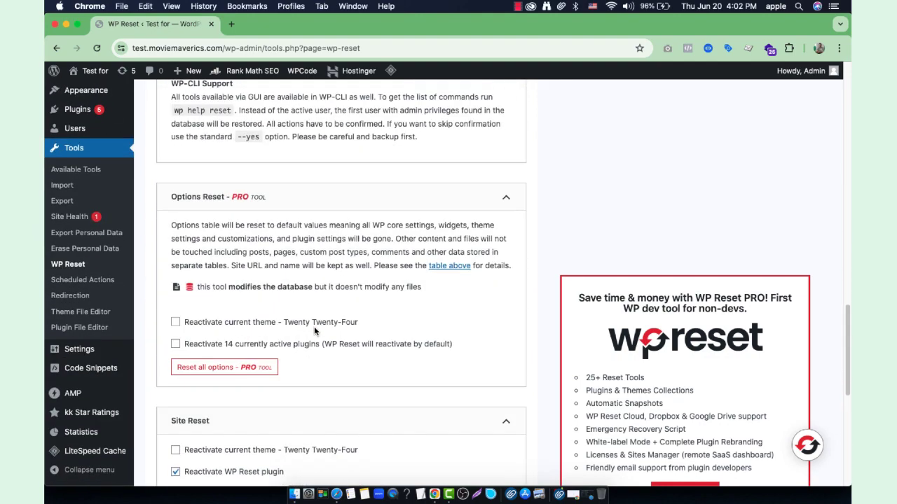
{"action": "scroll", "coordinate": [279, 343], "scroll_direction": "up", "scroll_amount": 8}
{"action": "scroll", "coordinate": [276, 325], "scroll_direction": "up", "scroll_amount": 3}
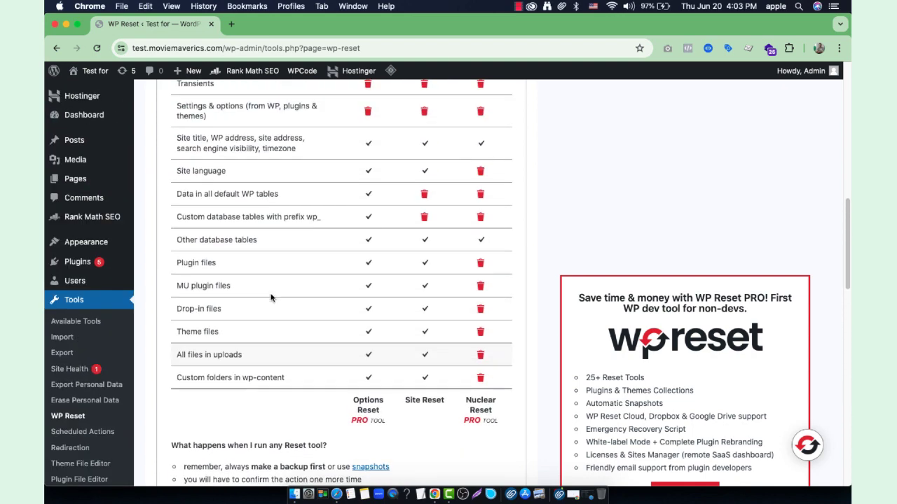
{"action": "scroll", "coordinate": [205, 230], "scroll_direction": "up", "scroll_amount": 3}
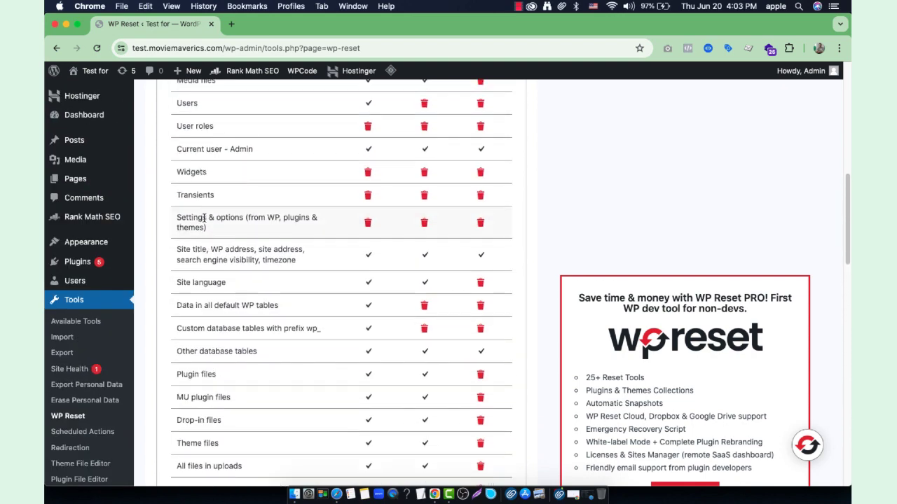
{"action": "scroll", "coordinate": [203, 215], "scroll_direction": "up", "scroll_amount": 5}
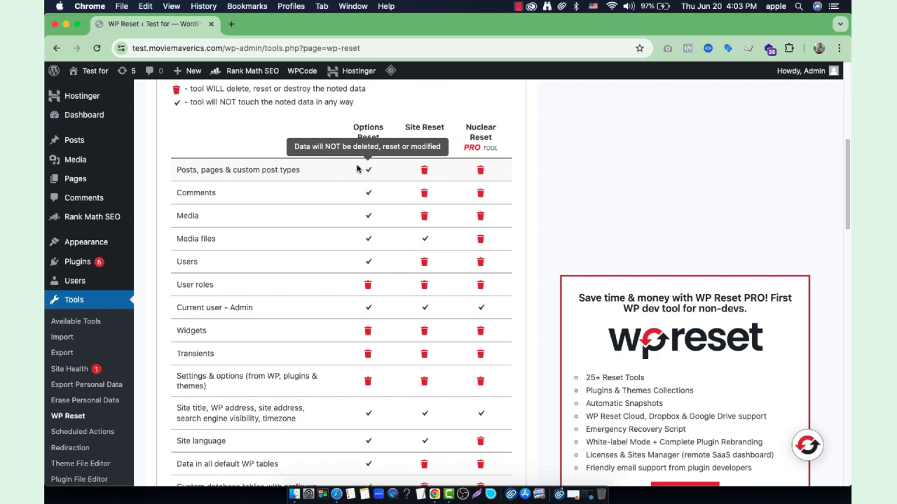
{"action": "scroll", "coordinate": [256, 165], "scroll_direction": "up", "scroll_amount": 3}
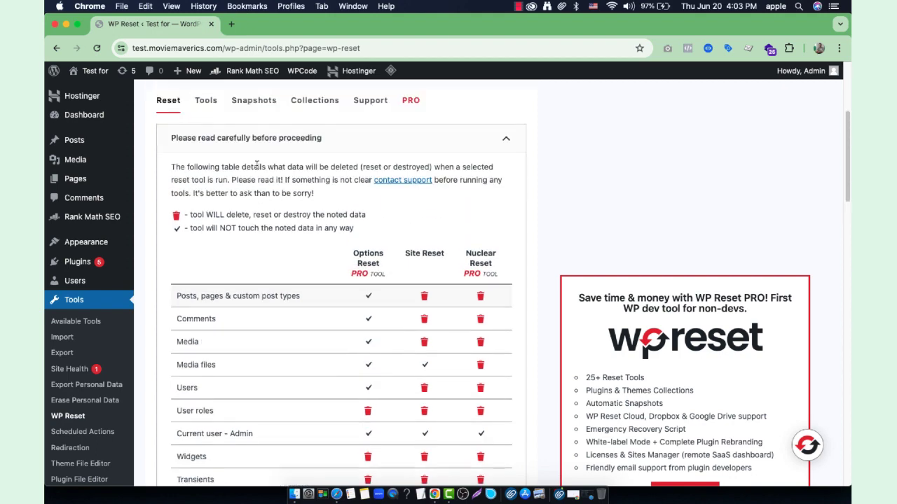
- Run the Site Reset and confirm resetting WordPress to its default values
{"action": "scroll", "coordinate": [308, 304], "scroll_direction": "down", "scroll_amount": 12}
{"action": "scroll", "coordinate": [327, 361], "scroll_direction": "down", "scroll_amount": 3}
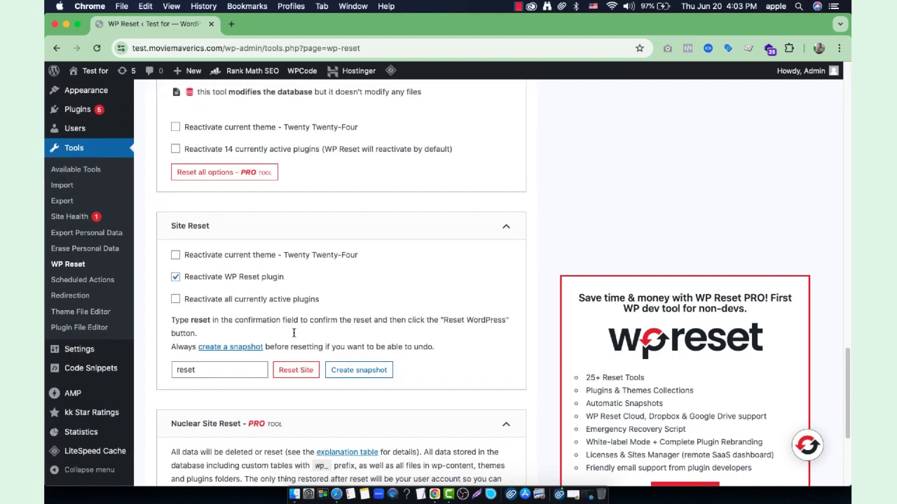
{"action": "left_click", "coordinate": [289, 370]}
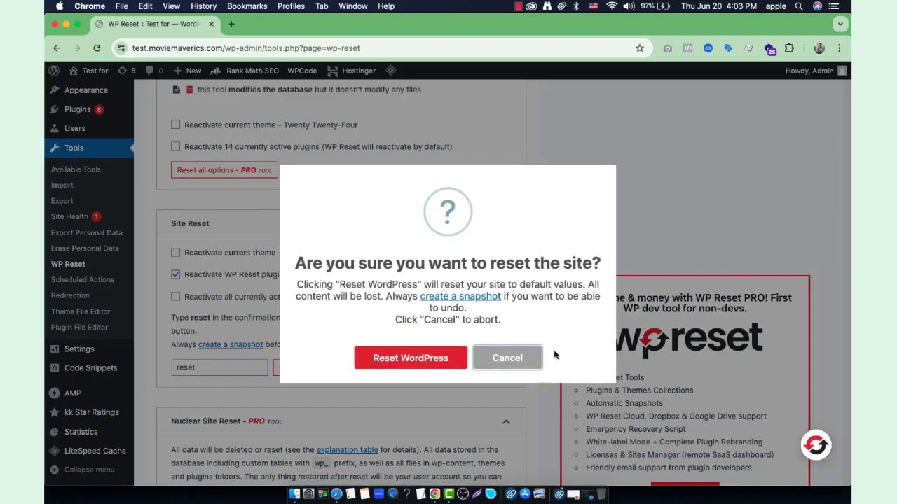
{"action": "left_click", "coordinate": [440, 354]}
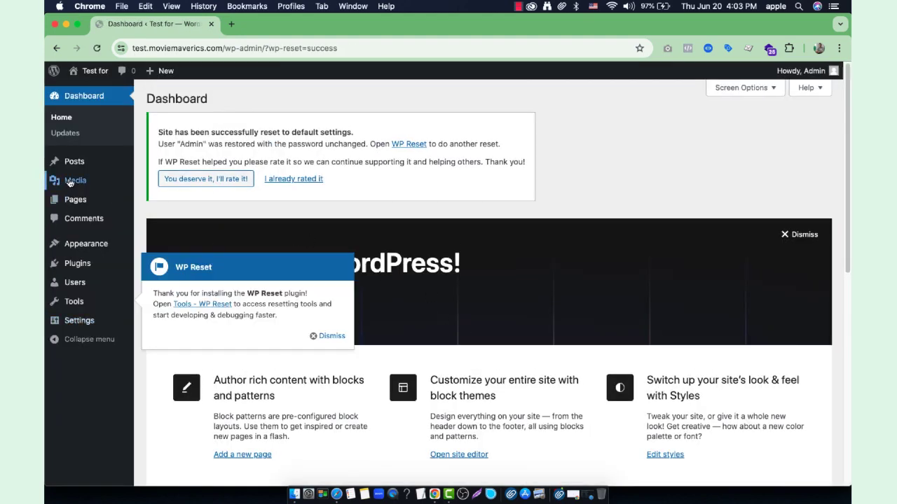
- Open the list of all posts and dismiss the WP Reset notice to check the remaining content
{"action": "left_click", "coordinate": [75, 161]}
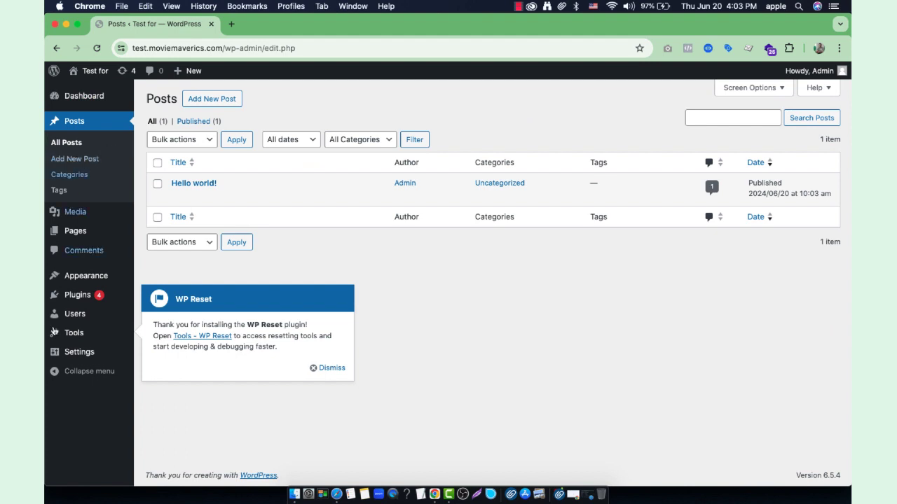
{"action": "left_click", "coordinate": [323, 368]}
{"action": "mouse_move", "coordinate": [206, 184]}
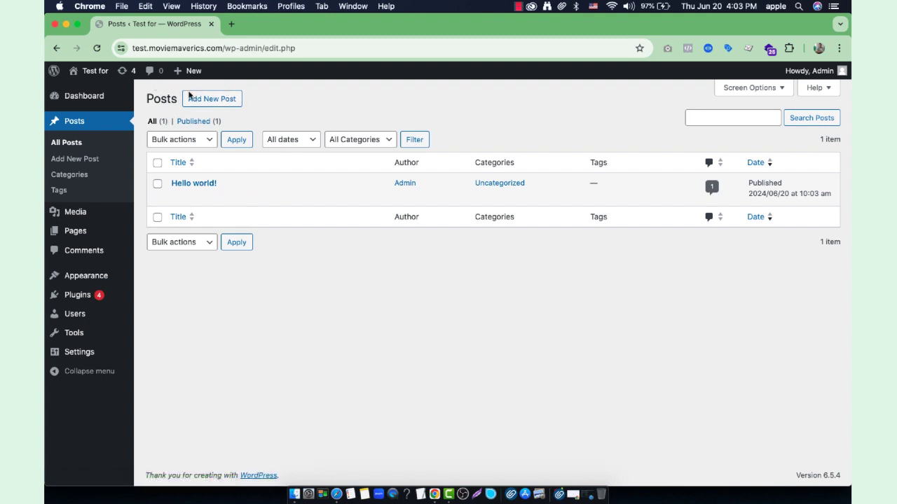
- Open the installed plugins list and check the plugins' status after the site reset
{"action": "mouse_move", "coordinate": [168, 171]}
{"action": "mouse_move", "coordinate": [78, 300]}
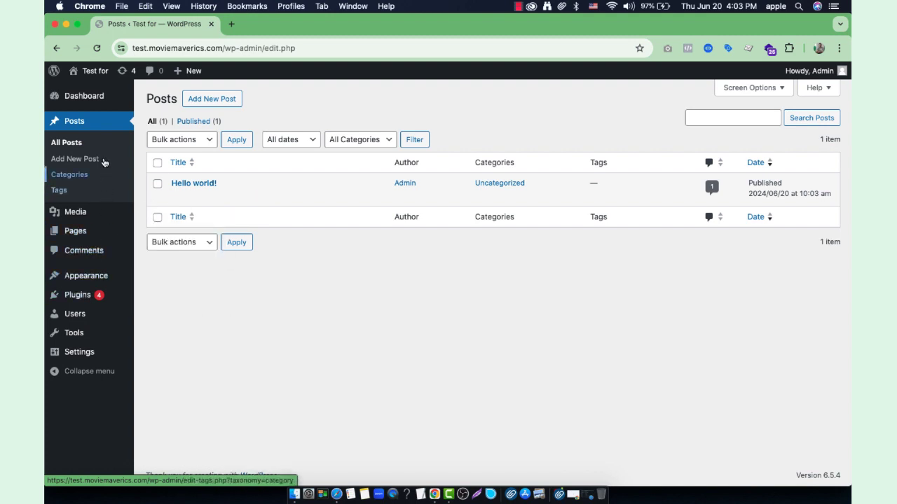
{"action": "left_click", "coordinate": [79, 299]}
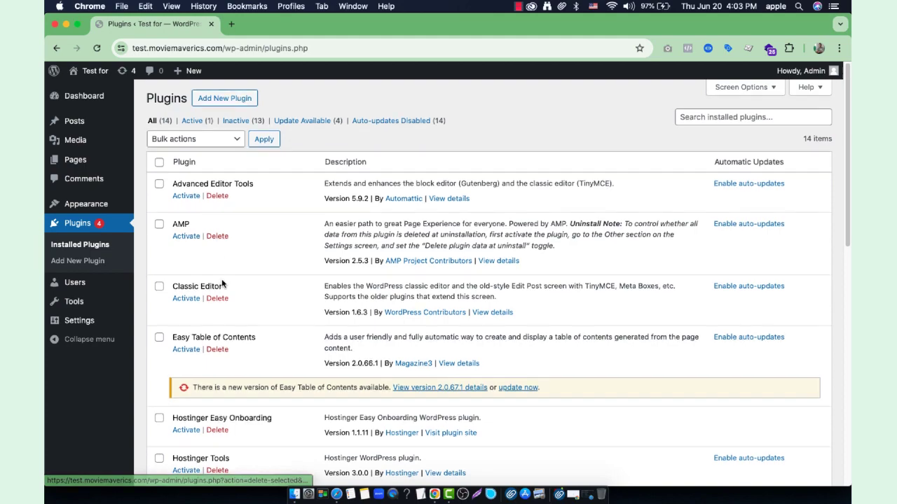
{"action": "scroll", "coordinate": [222, 279], "scroll_direction": "down", "scroll_amount": 1}
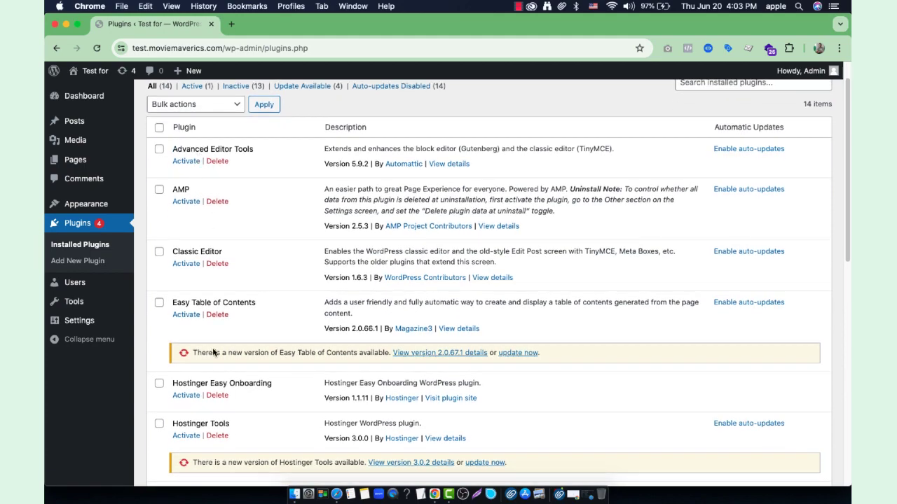
- Look through the whole installed plugins list to check which plugins are active and which are inactive
{"action": "scroll", "coordinate": [213, 352], "scroll_direction": "down", "scroll_amount": 5}
{"action": "scroll", "coordinate": [199, 334], "scroll_direction": "down", "scroll_amount": 2}
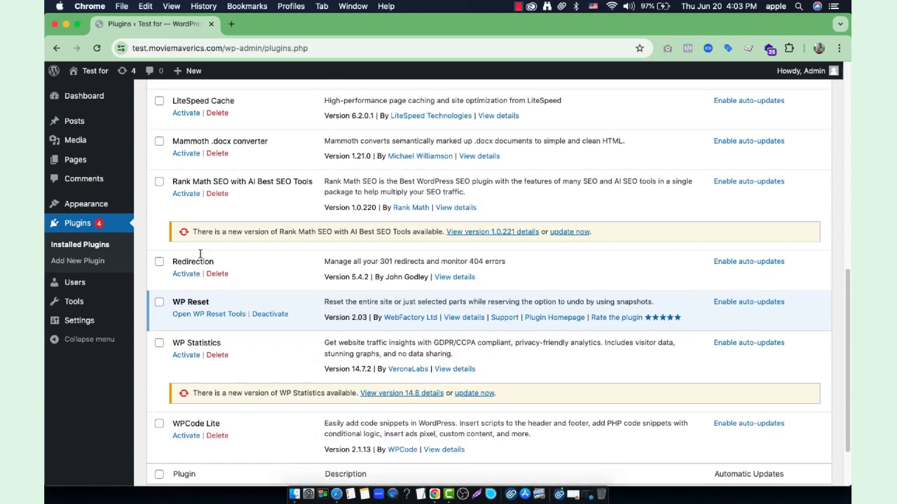
{"action": "scroll", "coordinate": [199, 258], "scroll_direction": "up", "scroll_amount": 7}
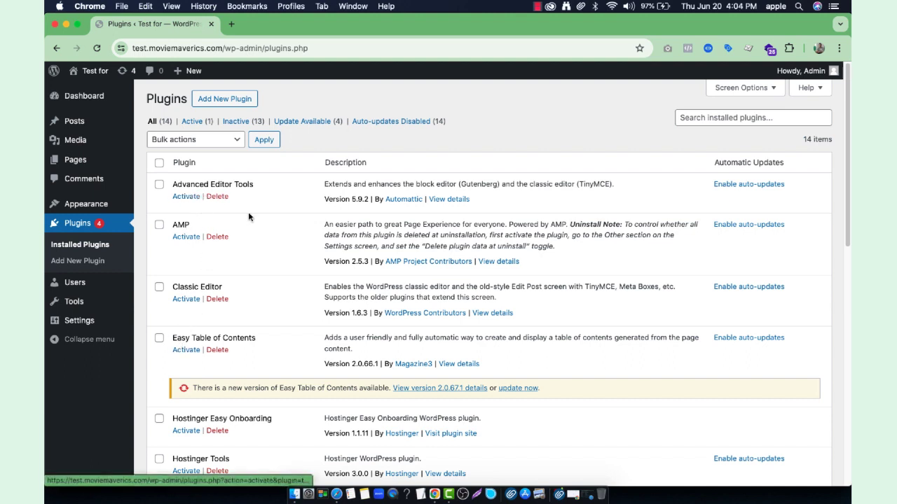
{"action": "scroll", "coordinate": [249, 213], "scroll_direction": "down", "scroll_amount": 10}
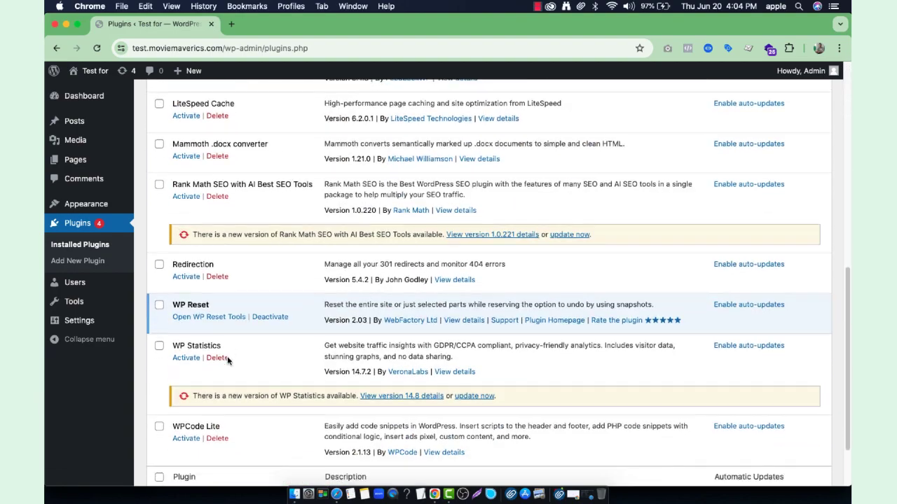
{"action": "scroll", "coordinate": [227, 359], "scroll_direction": "down", "scroll_amount": 2}
{"action": "scroll", "coordinate": [225, 351], "scroll_direction": "up", "scroll_amount": 10}
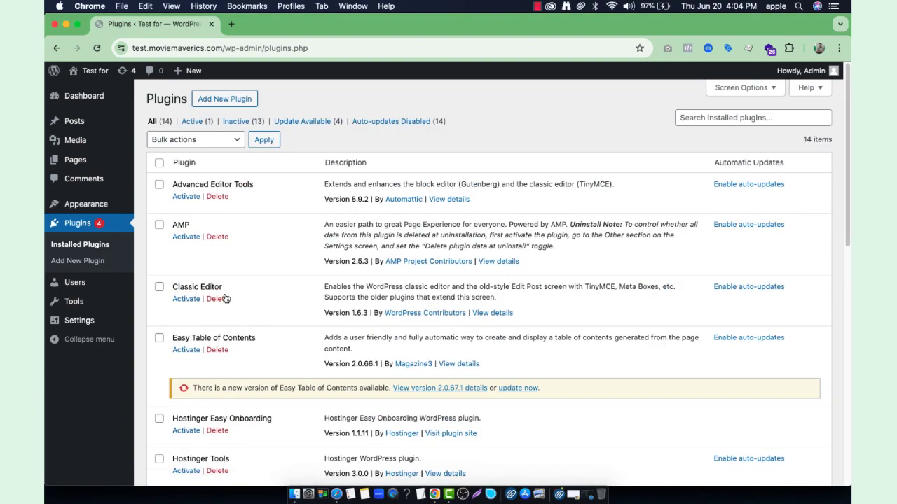
{"action": "scroll", "coordinate": [225, 299], "scroll_direction": "down", "scroll_amount": 3}
{"action": "scroll", "coordinate": [227, 298], "scroll_direction": "up", "scroll_amount": 4}
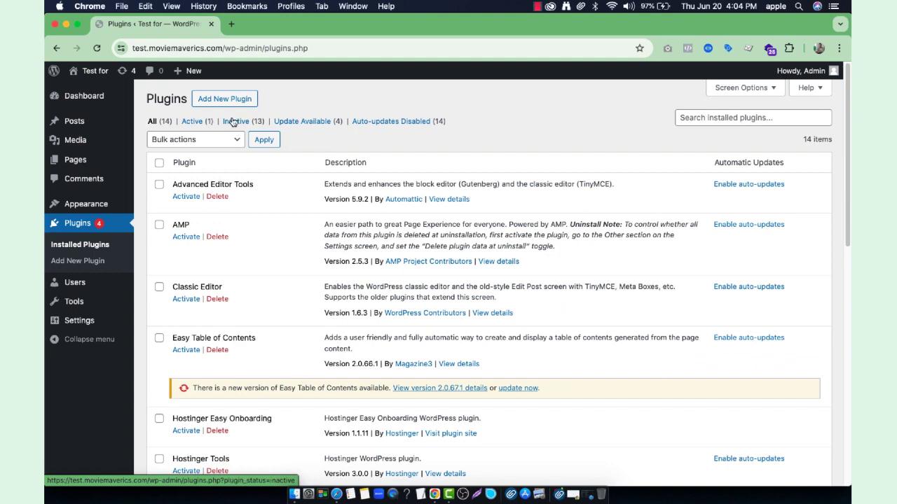
- Install Elementor Website Builder from the popular plugins and activate it
{"action": "left_click", "coordinate": [235, 99]}
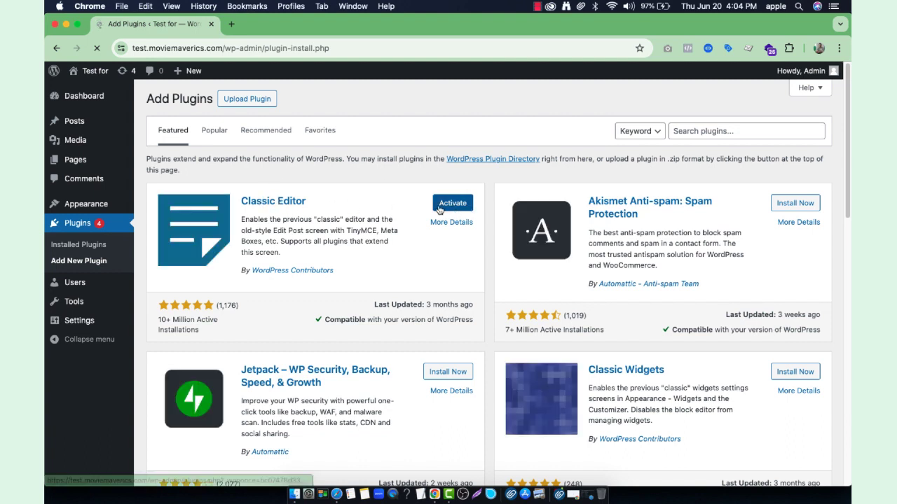
{"action": "left_click", "coordinate": [214, 132]}
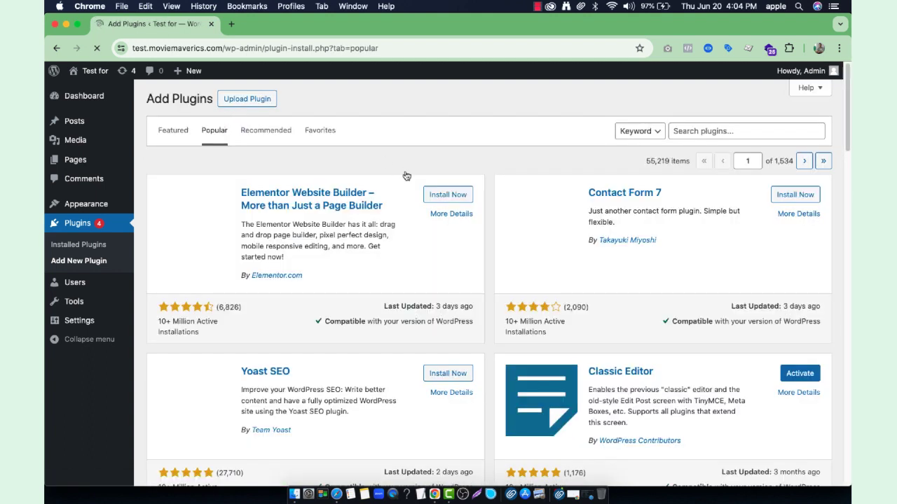
{"action": "left_click", "coordinate": [448, 195]}
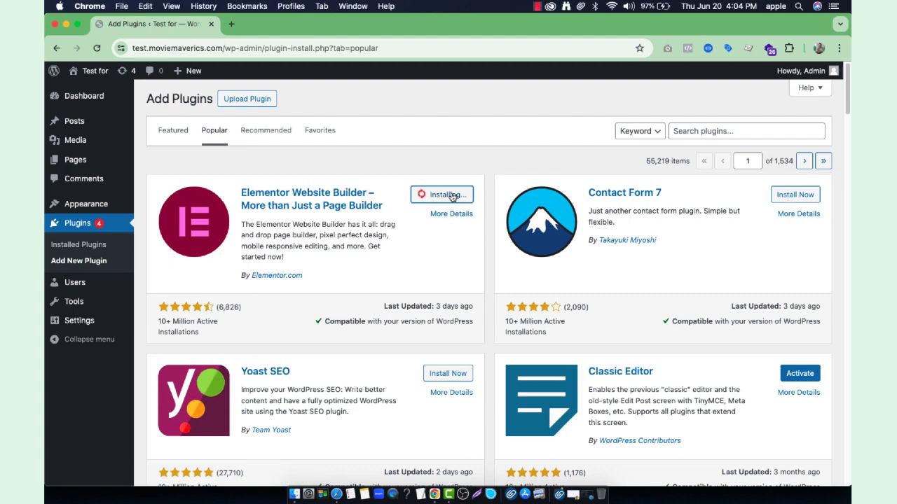
{"action": "scroll", "coordinate": [440, 236], "scroll_direction": "down", "scroll_amount": 5}
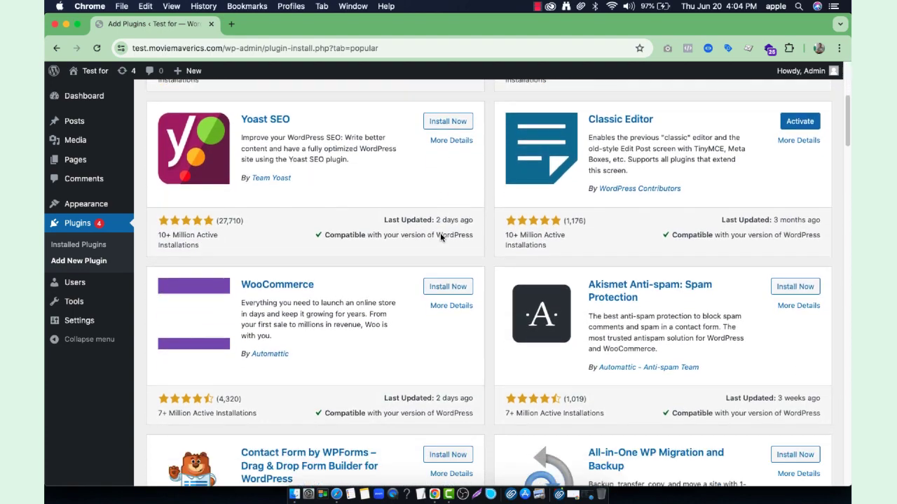
{"action": "scroll", "coordinate": [440, 235], "scroll_direction": "down", "scroll_amount": 10}
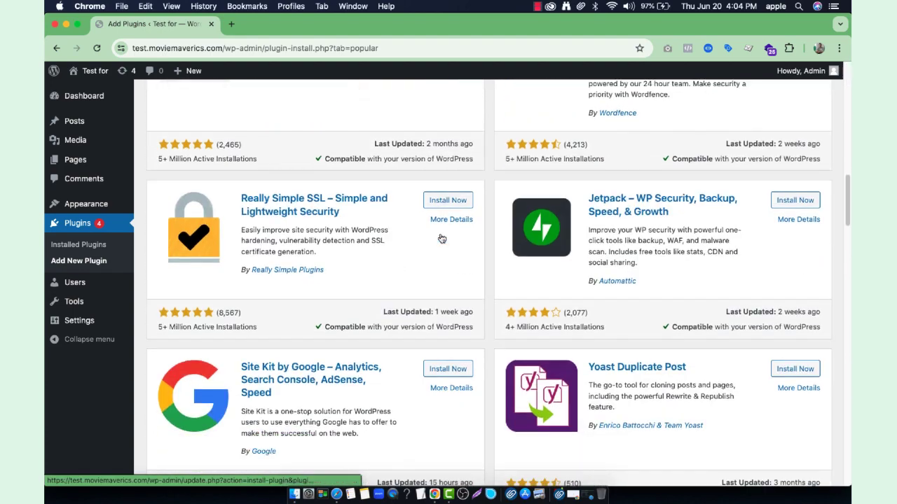
{"action": "scroll", "coordinate": [441, 239], "scroll_direction": "down", "scroll_amount": 8}
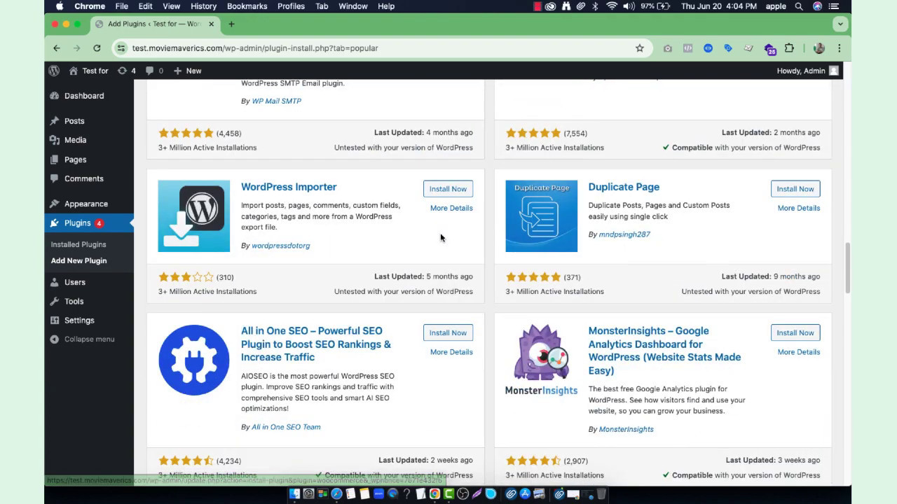
{"action": "scroll", "coordinate": [440, 239], "scroll_direction": "up", "scroll_amount": 20}
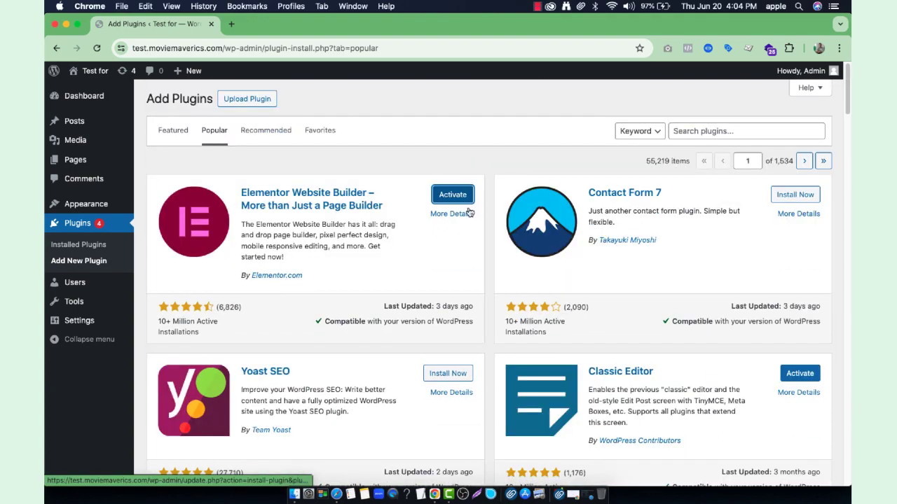
{"action": "left_click", "coordinate": [455, 199]}
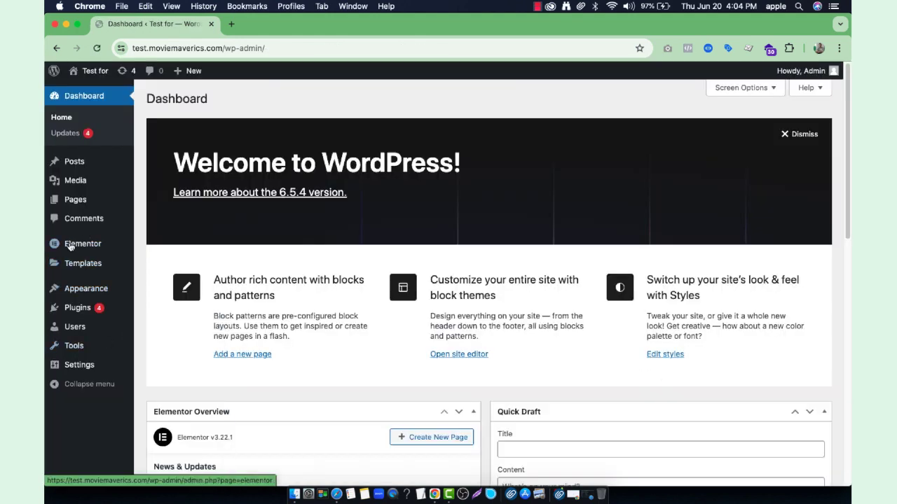
{"action": "mouse_move", "coordinate": [87, 248]}
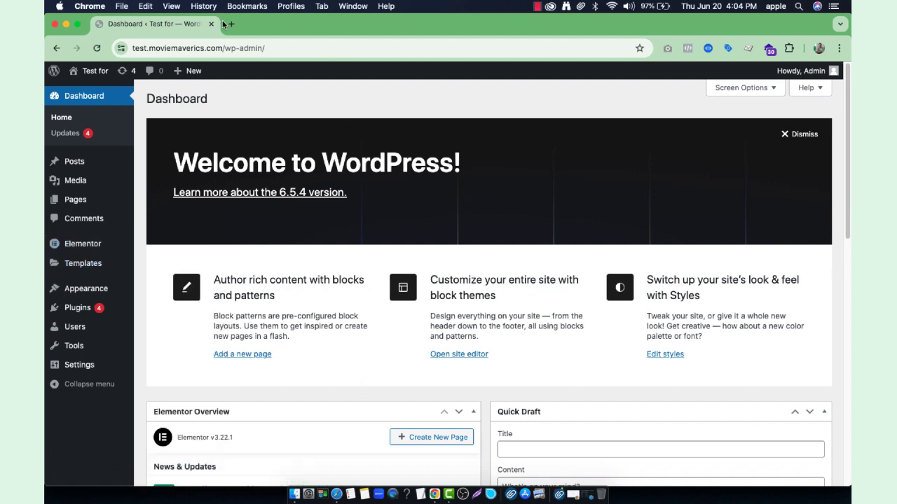
- Open the /tools-2/ page of the tutorial author's website in a new browser tab
{"action": "key", "text": "super+t"}
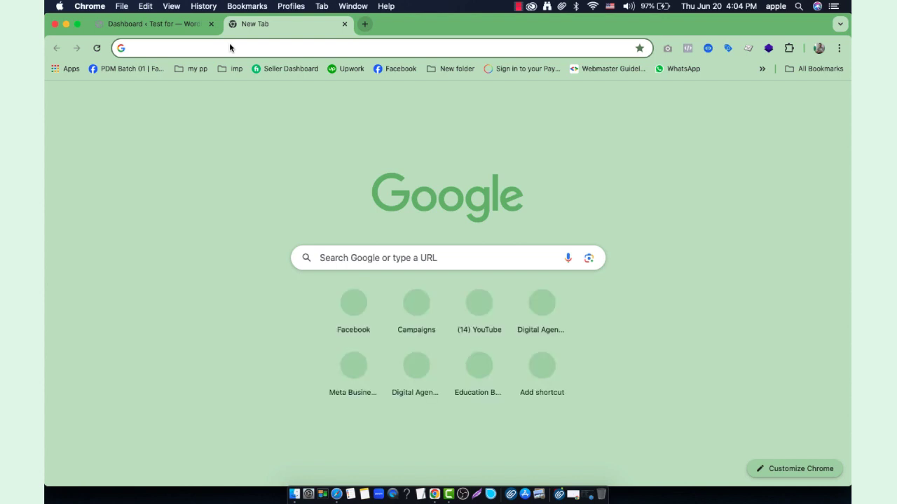
{"action": "type", "text": "sayudur"}
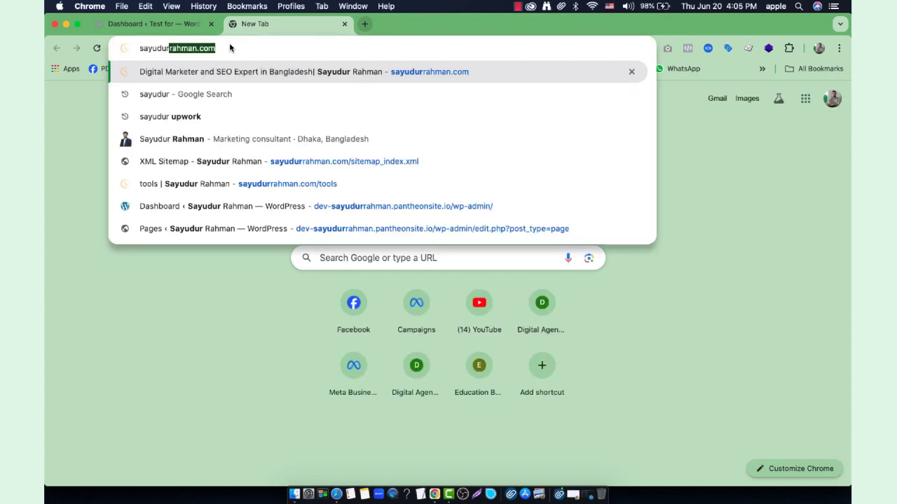
{"action": "key", "text": "BackSpace"}
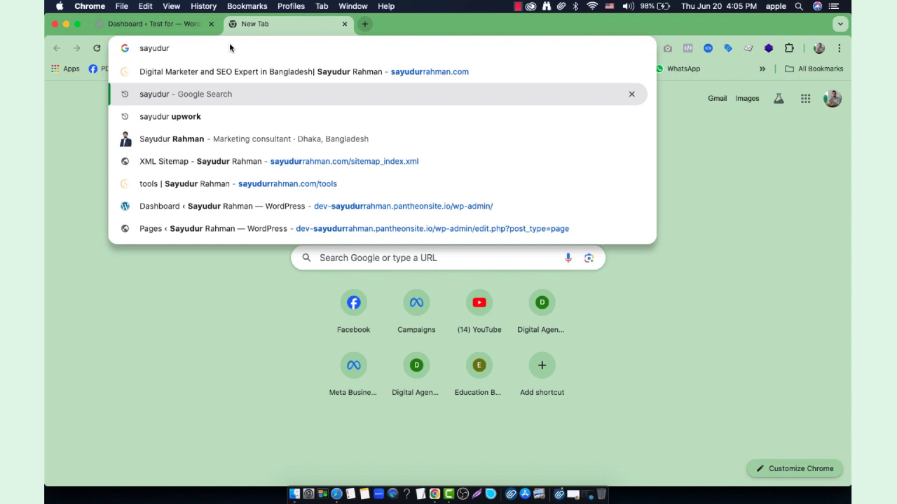
{"action": "type", "text": "rahman.co"}
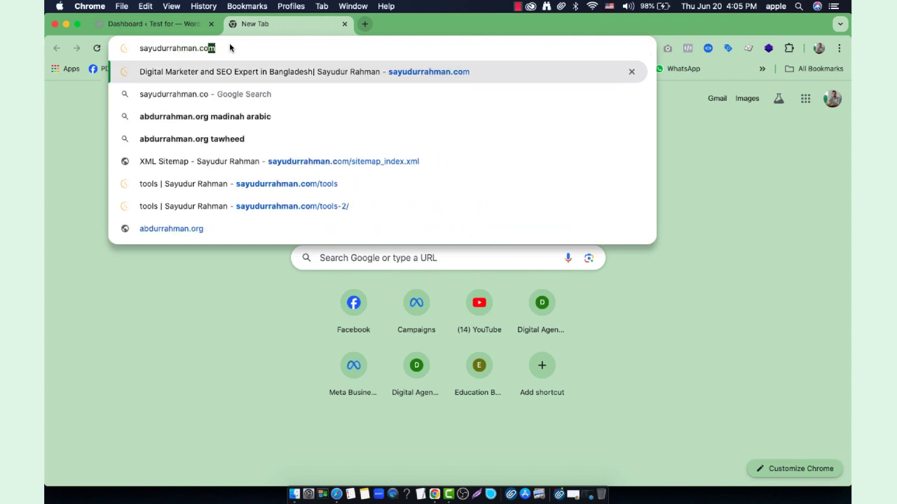
{"action": "type", "text": "m"}
{"action": "left_click", "coordinate": [239, 206]}
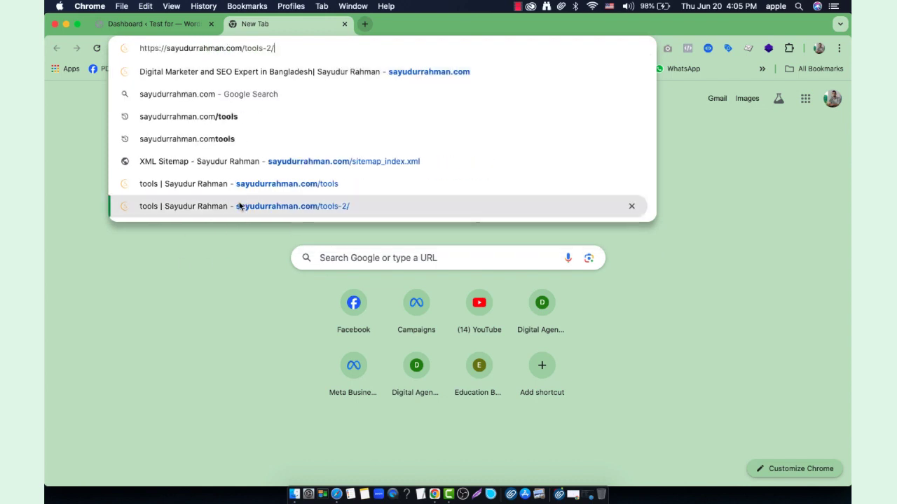
{"action": "left_click", "coordinate": [238, 203]}
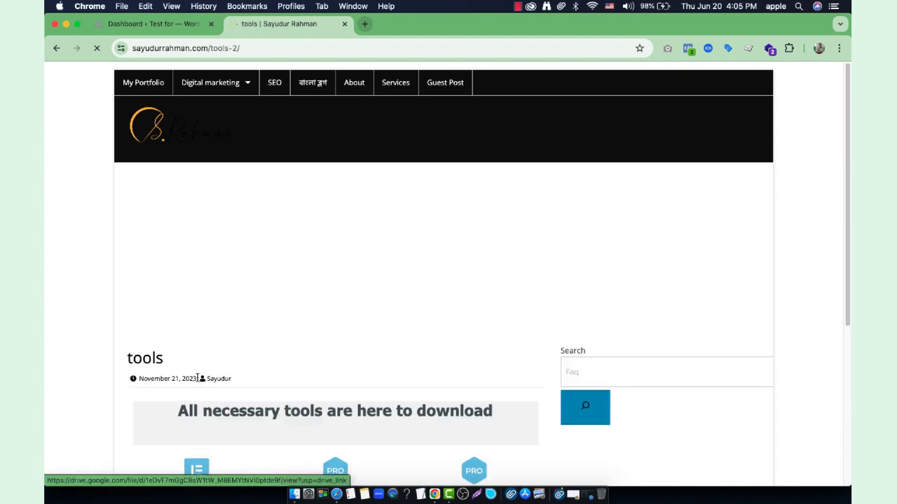
- Download pro-elements.zip through the tools page's Google Drive link, and return to the WordPress dashboard with the extra tabs closed
{"action": "left_click", "coordinate": [199, 381]}
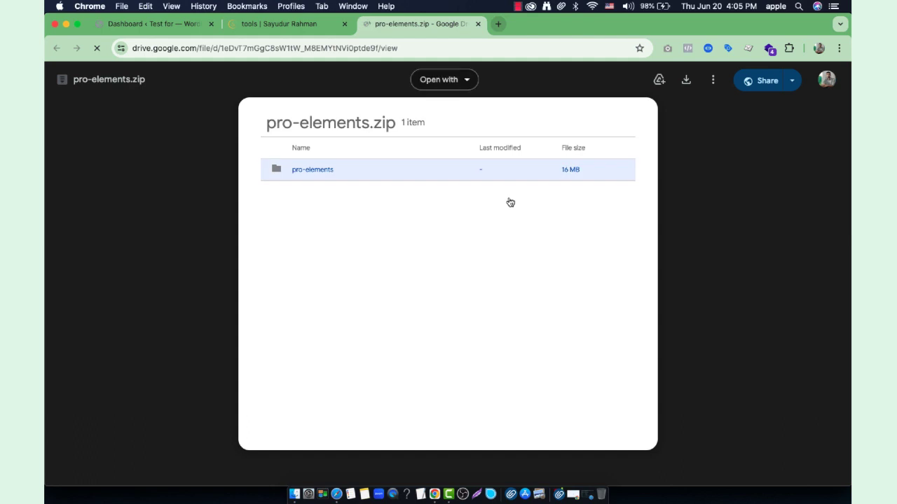
{"action": "left_click", "coordinate": [688, 81]}
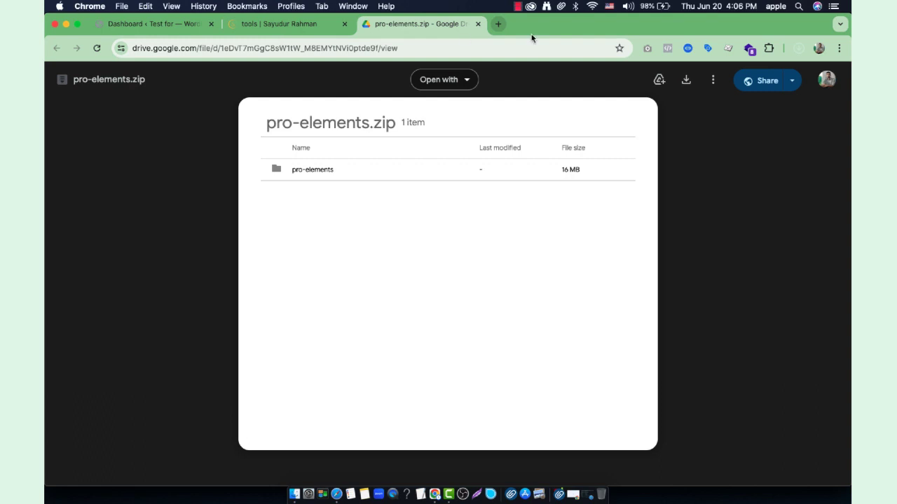
{"action": "left_click", "coordinate": [181, 26]}
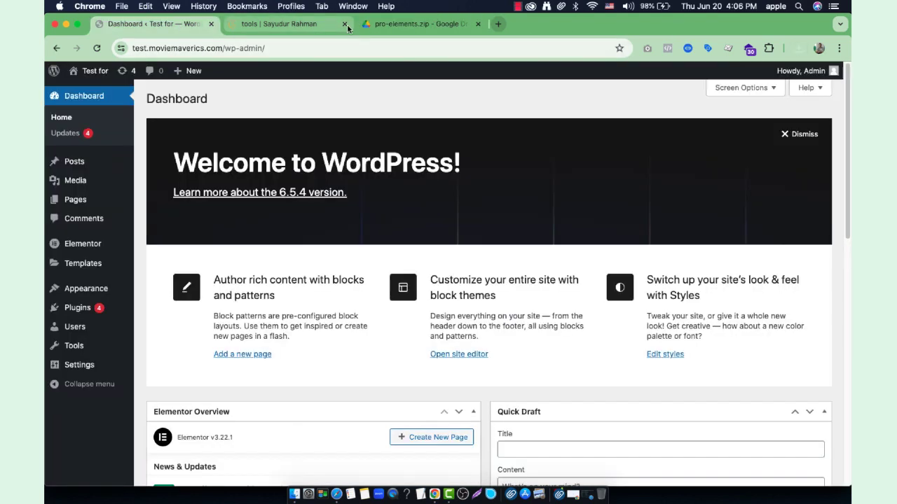
{"action": "left_click", "coordinate": [344, 23]}
{"action": "left_click", "coordinate": [344, 24]}
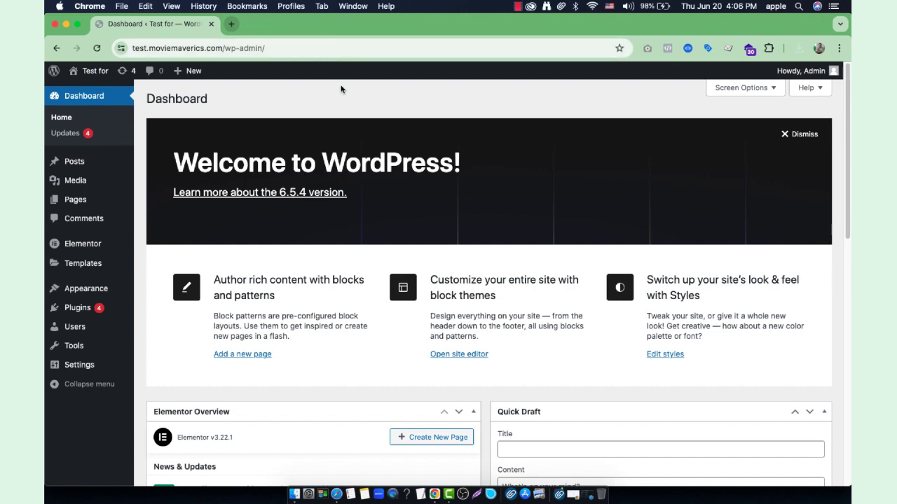
- Upload the downloaded pro-elements (1).zip as a new plugin, install it and activate it
{"action": "left_click", "coordinate": [84, 312]}
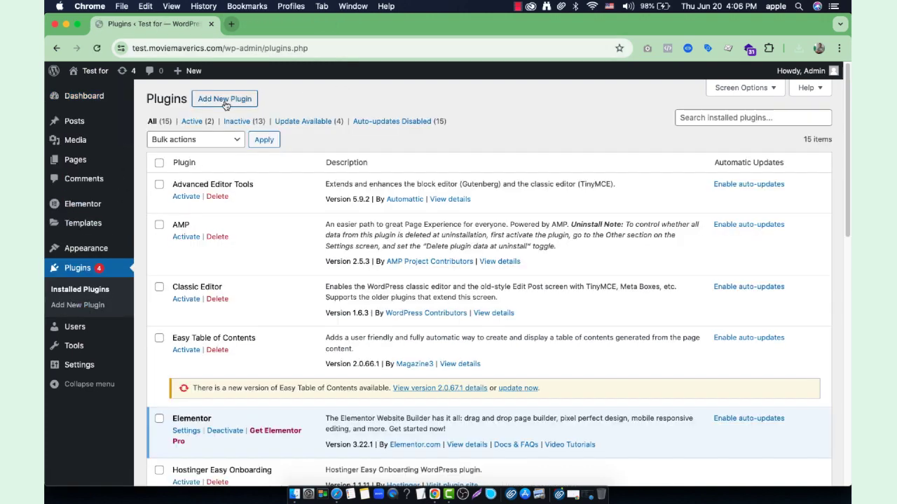
{"action": "left_click", "coordinate": [224, 100]}
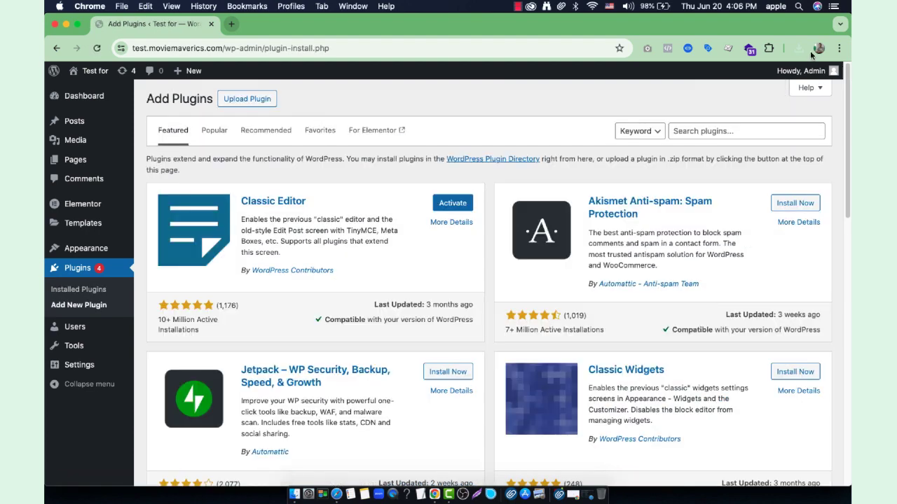
{"action": "left_click", "coordinate": [257, 105]}
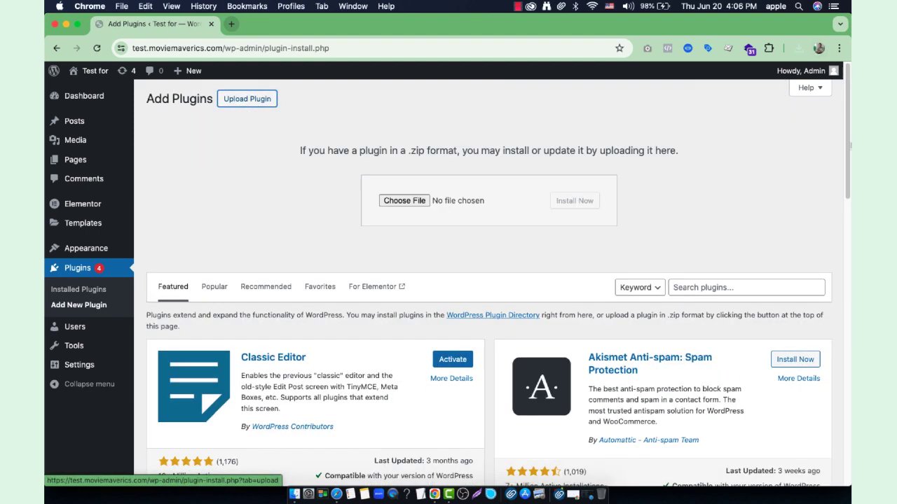
{"action": "left_click", "coordinate": [799, 49]}
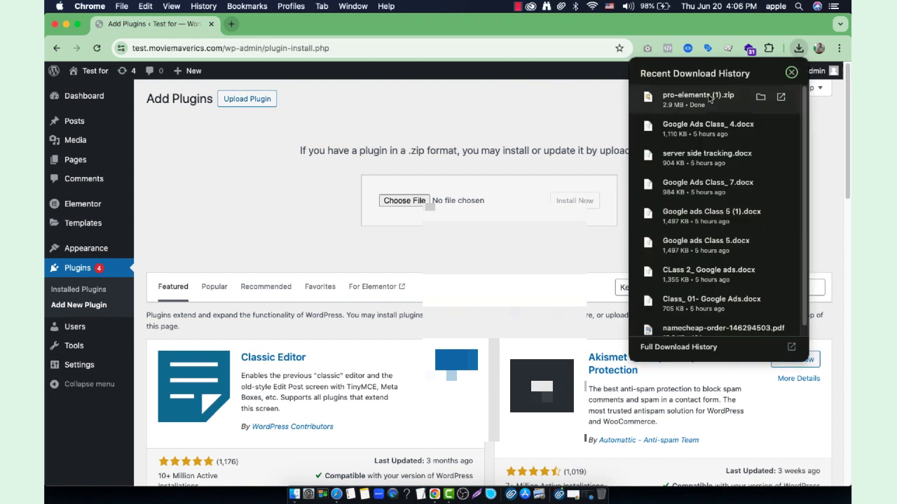
{"action": "left_click_drag", "start_coordinate": [693, 98], "coordinate": [405, 203]}
{"action": "left_click", "coordinate": [586, 201]}
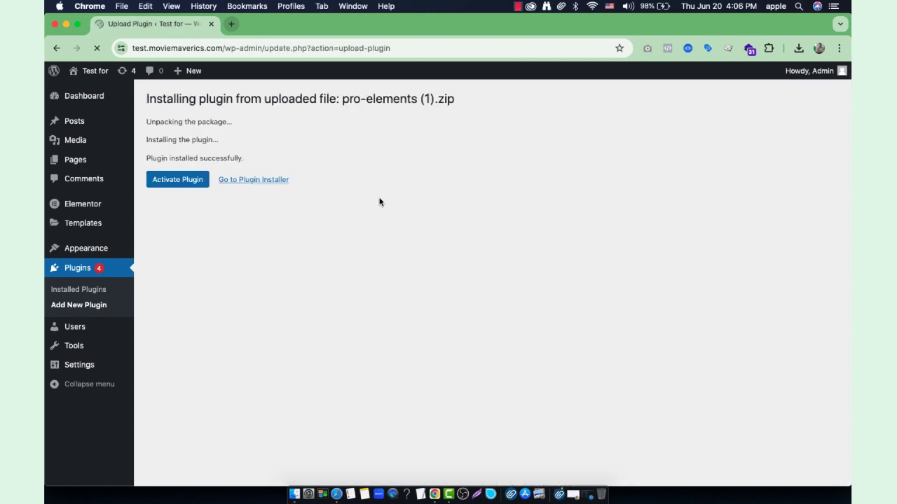
{"action": "left_click", "coordinate": [170, 180]}
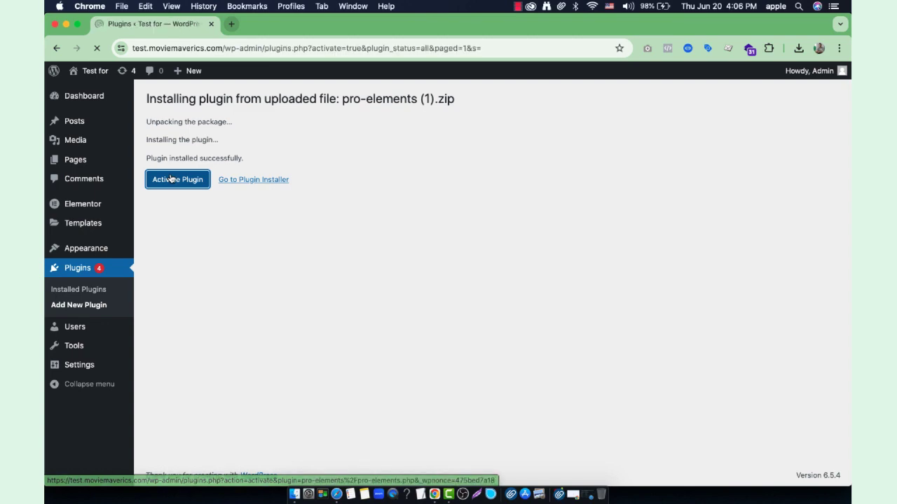
{"action": "scroll", "coordinate": [190, 284], "scroll_direction": "down", "scroll_amount": 5}
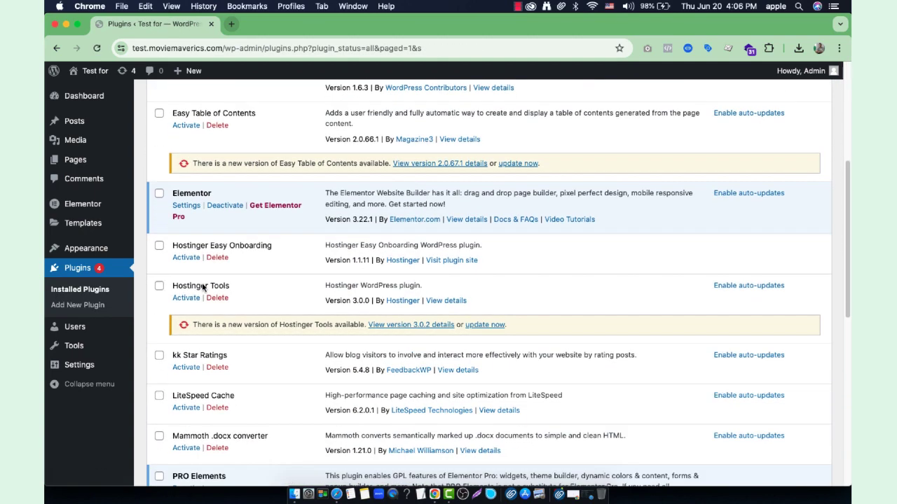
- Find the Blogier theme in the WordPress theme directory, install it and activate it
{"action": "mouse_move", "coordinate": [101, 253]}
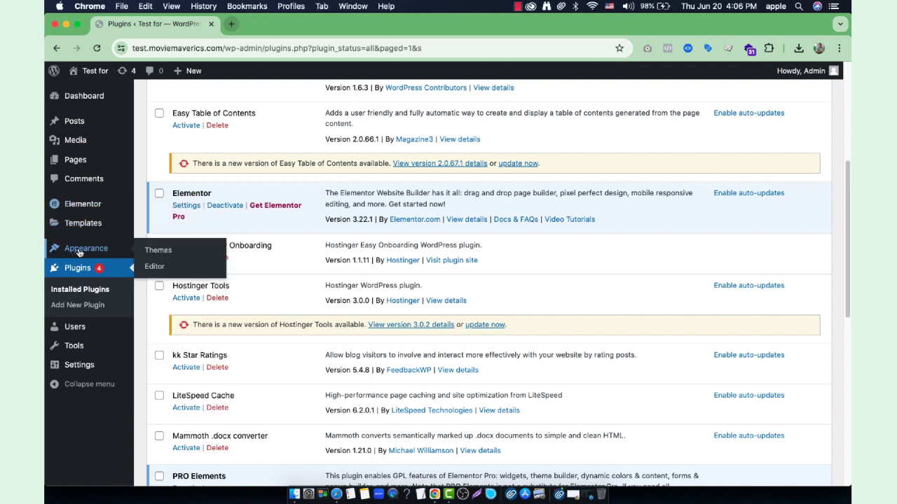
{"action": "left_click", "coordinate": [157, 255]}
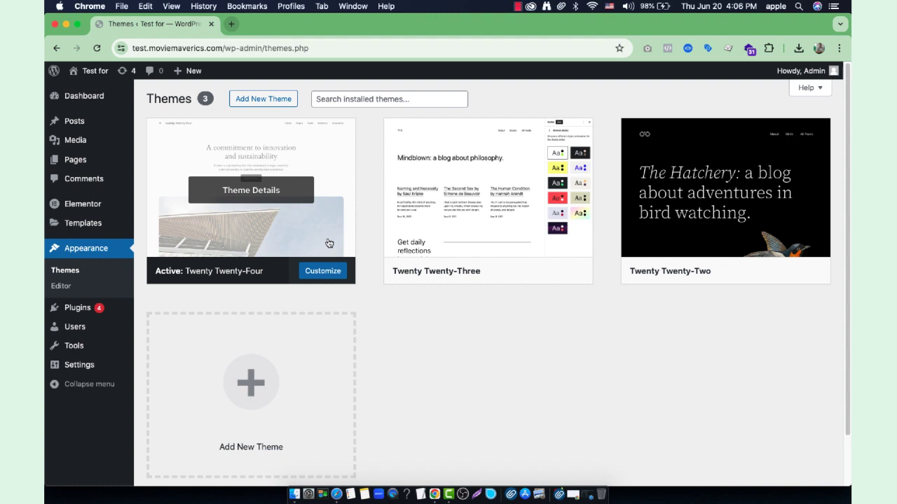
{"action": "left_click", "coordinate": [270, 99]}
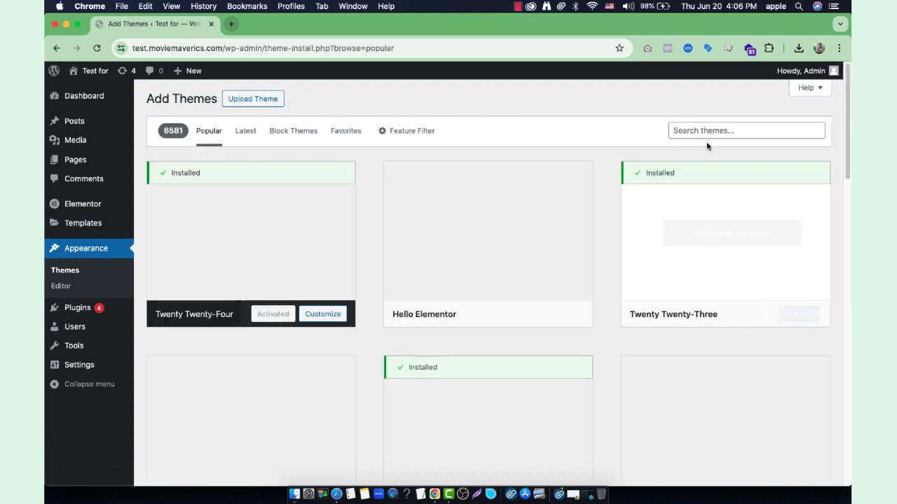
{"action": "left_click", "coordinate": [717, 131]}
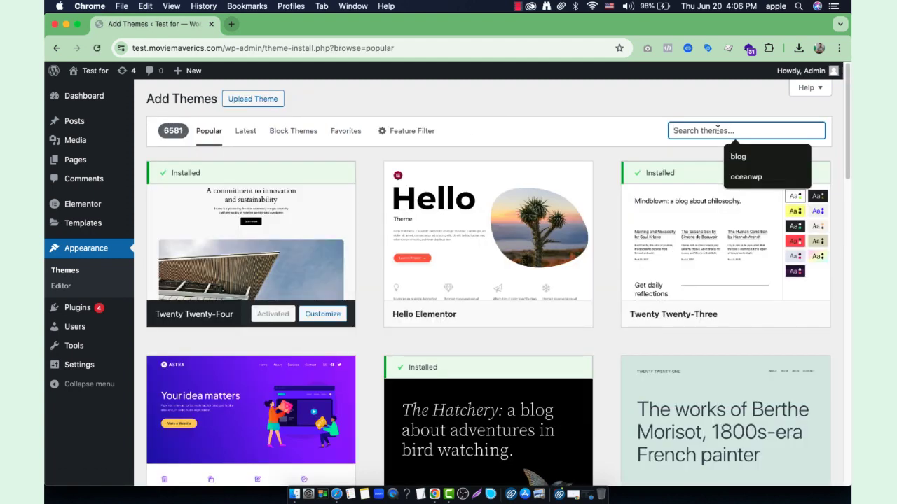
{"action": "type", "text": "blogier"}
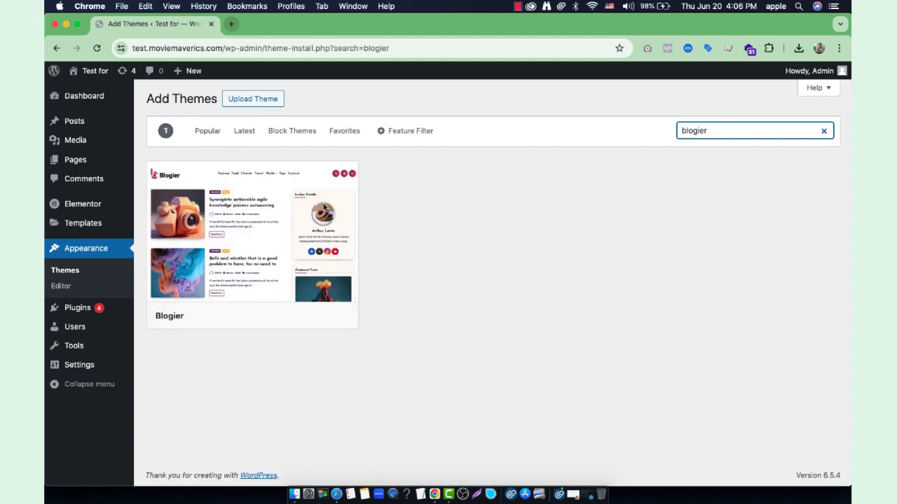
{"action": "left_click", "coordinate": [288, 320]}
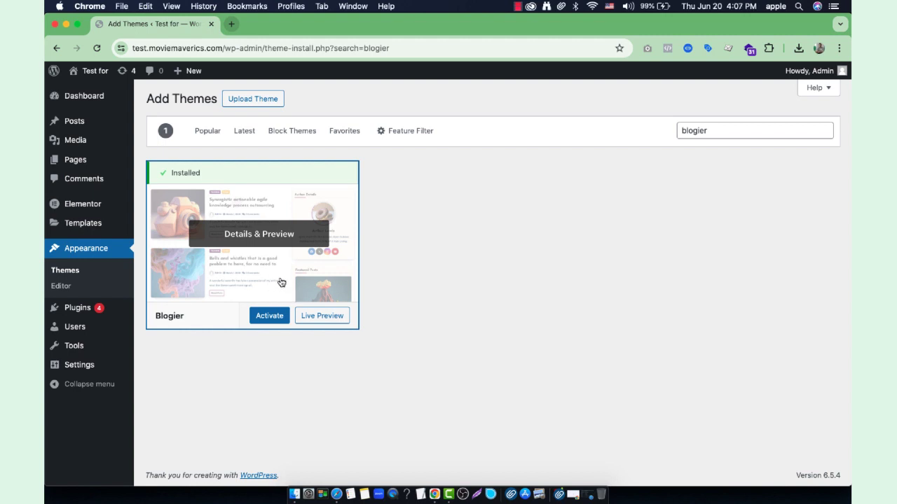
{"action": "left_click", "coordinate": [267, 316]}
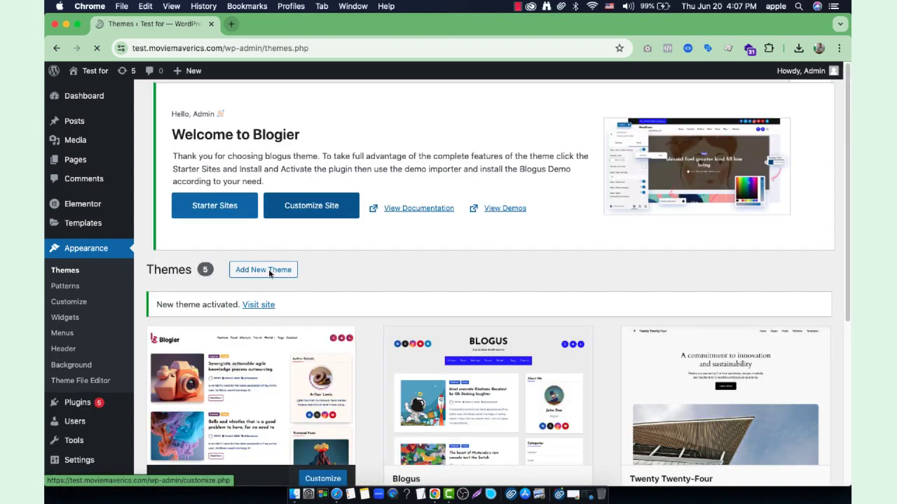
- Look over the installed themes and the Blogier welcome notice on the Themes page
{"action": "scroll", "coordinate": [501, 336], "scroll_direction": "down", "scroll_amount": 1}
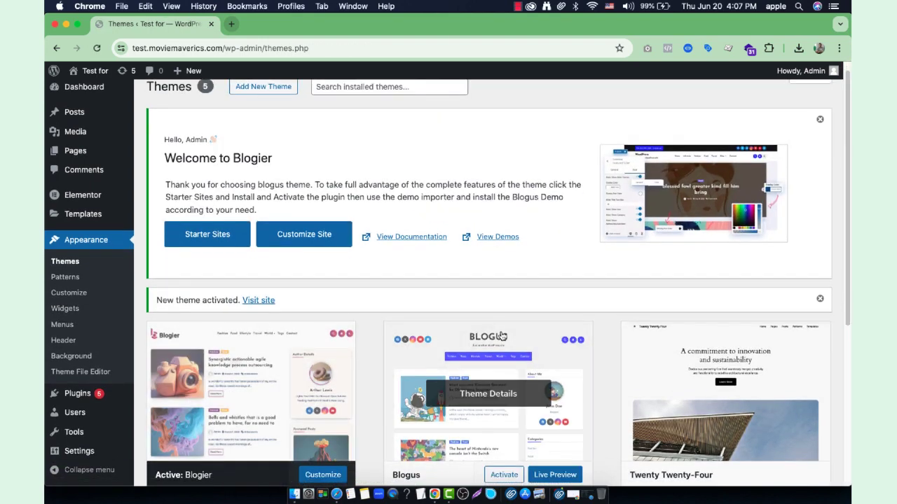
{"action": "scroll", "coordinate": [501, 336], "scroll_direction": "down", "scroll_amount": 3}
{"action": "scroll", "coordinate": [496, 324], "scroll_direction": "down", "scroll_amount": 1}
{"action": "scroll", "coordinate": [532, 321], "scroll_direction": "up", "scroll_amount": 4}
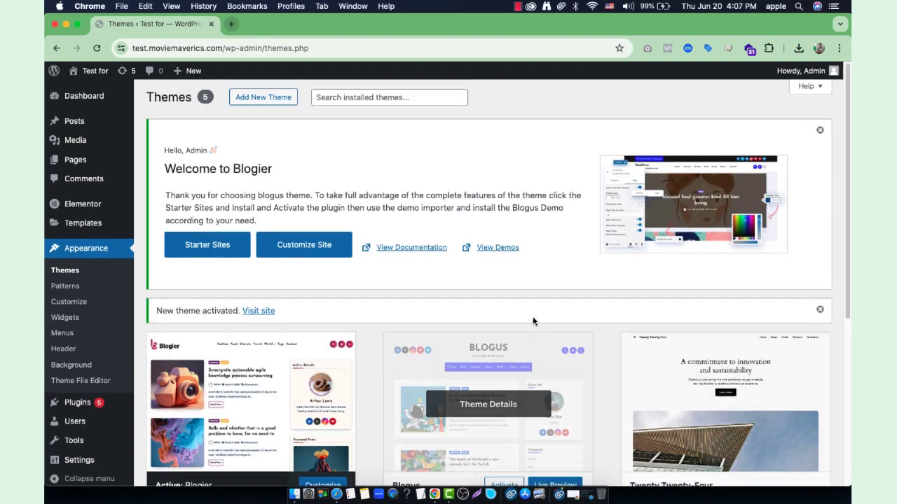
{"action": "scroll", "coordinate": [485, 369], "scroll_direction": "down", "scroll_amount": 4}
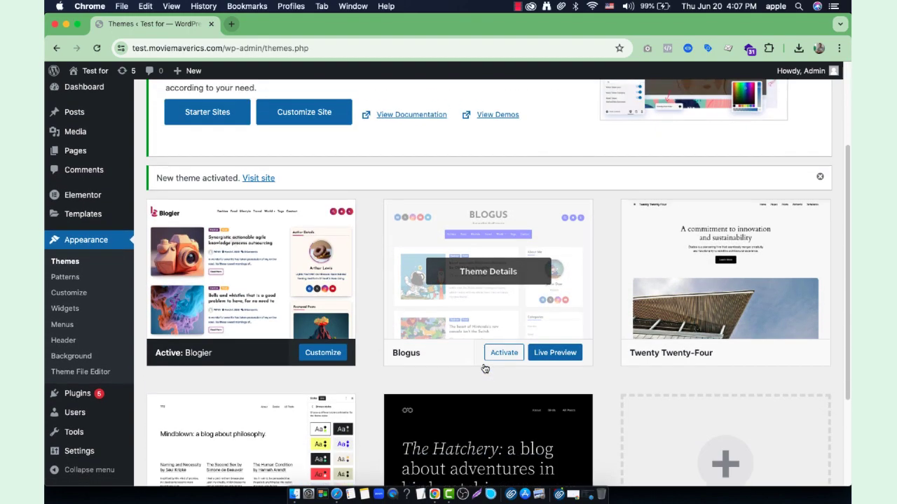
{"action": "scroll", "coordinate": [484, 368], "scroll_direction": "down", "scroll_amount": 1}
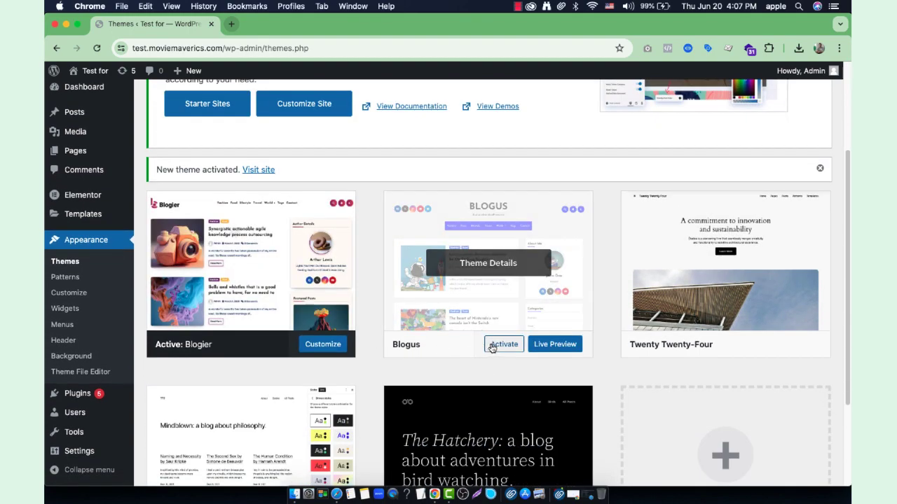
{"action": "left_click", "coordinate": [503, 344]}
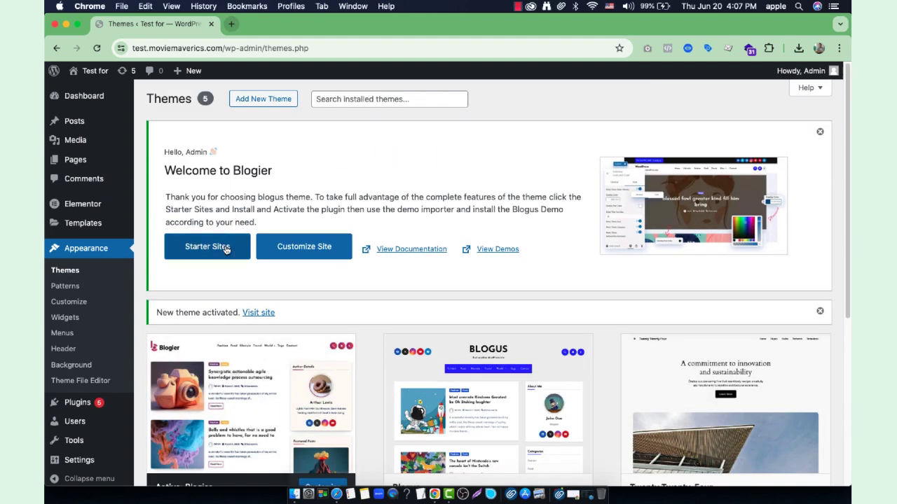
{"action": "left_click_drag", "start_coordinate": [187, 170], "coordinate": [270, 168]}
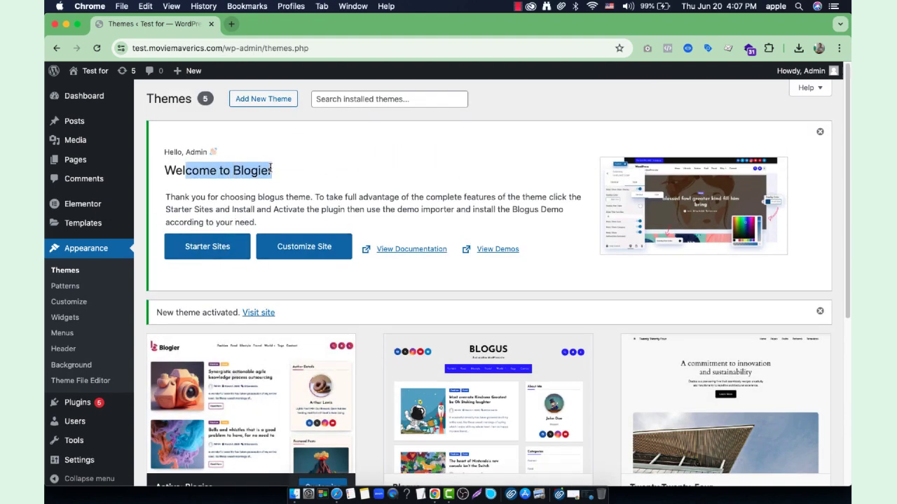
- Open Blogier's starter sites and import the free Blogier demo with customize settings, widgets and content
{"action": "left_click", "coordinate": [218, 247]}
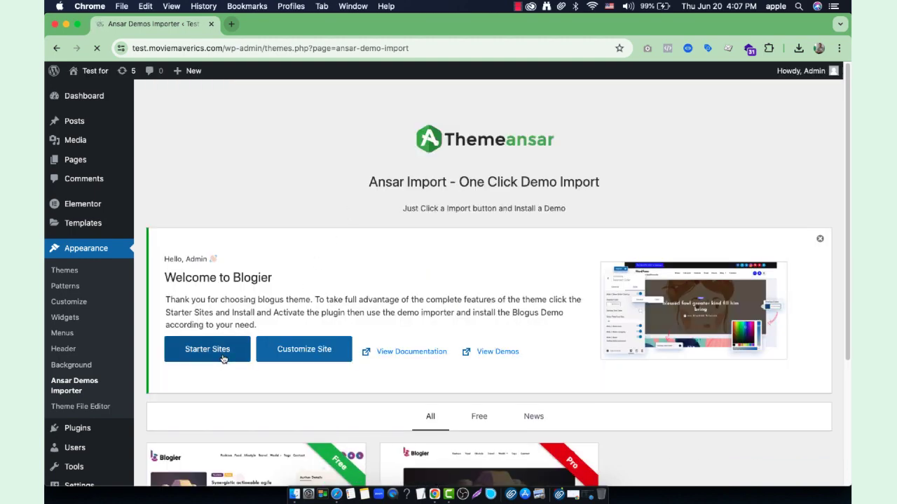
{"action": "scroll", "coordinate": [223, 356], "scroll_direction": "down", "scroll_amount": 2}
{"action": "scroll", "coordinate": [223, 357], "scroll_direction": "down", "scroll_amount": 4}
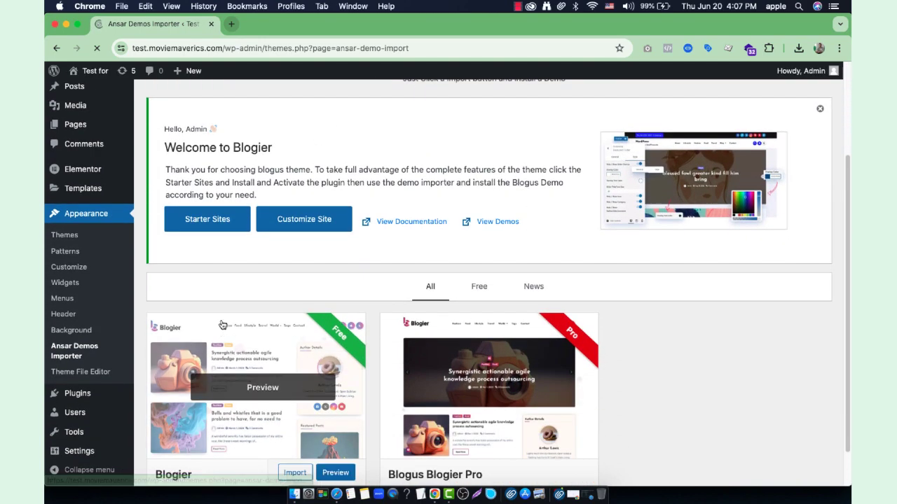
{"action": "scroll", "coordinate": [224, 286], "scroll_direction": "down", "scroll_amount": 1}
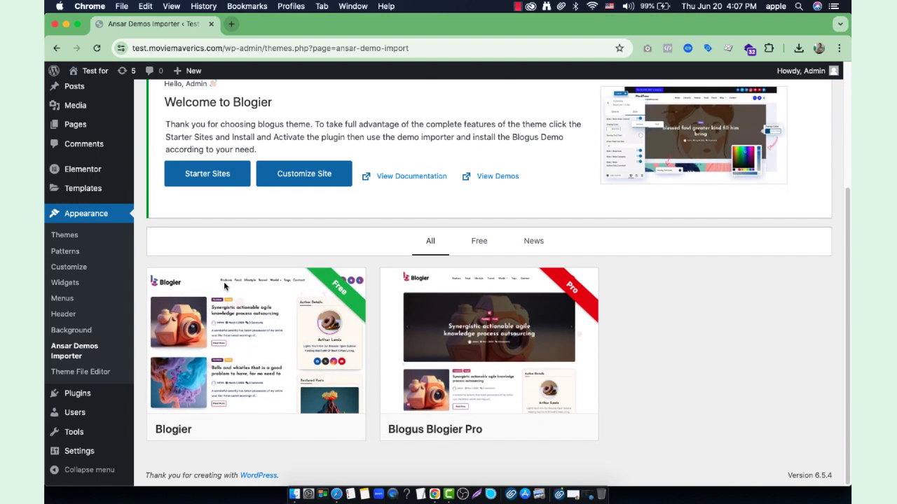
{"action": "mouse_move", "coordinate": [259, 319]}
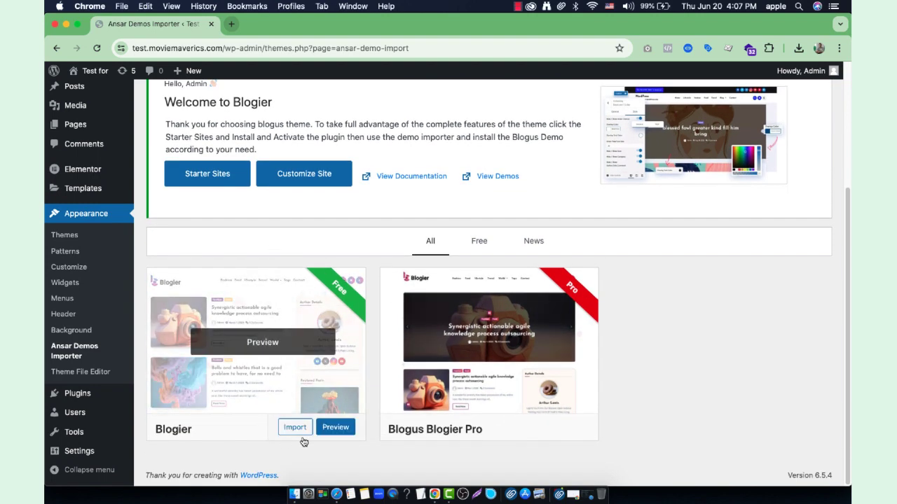
{"action": "mouse_move", "coordinate": [522, 354]}
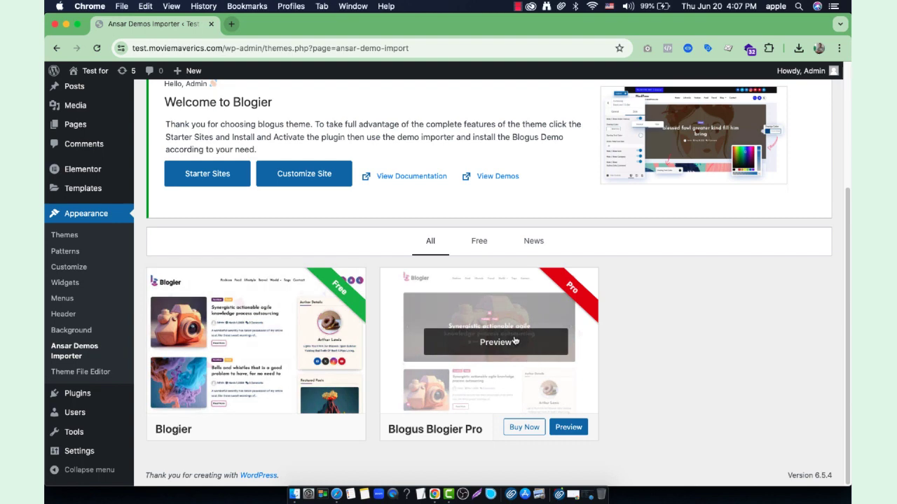
{"action": "mouse_move", "coordinate": [336, 366]}
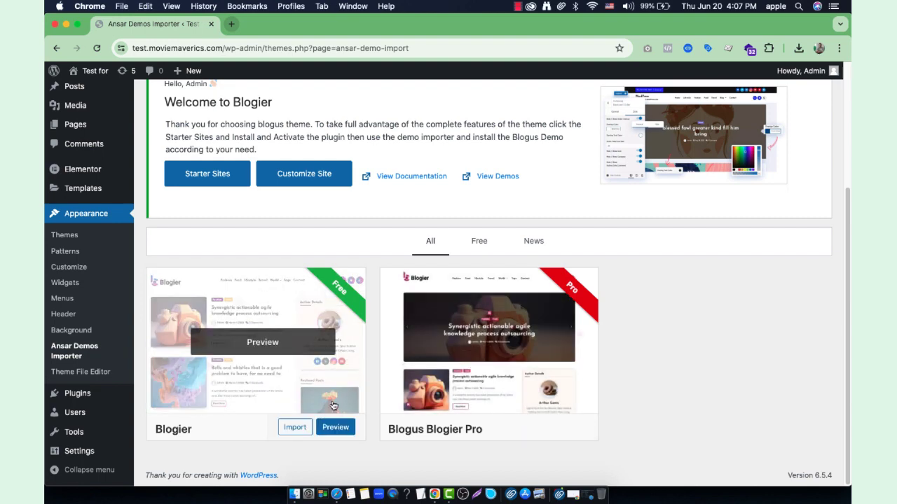
{"action": "left_click", "coordinate": [295, 427]}
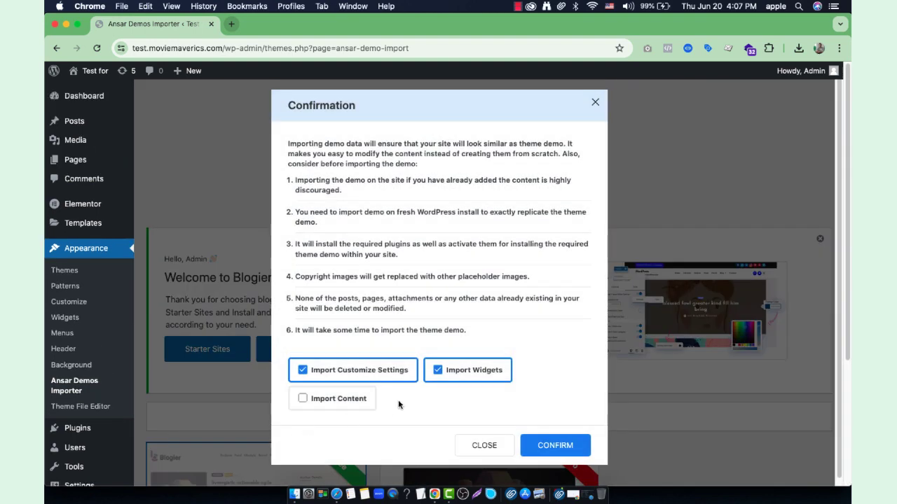
{"action": "left_click", "coordinate": [321, 399]}
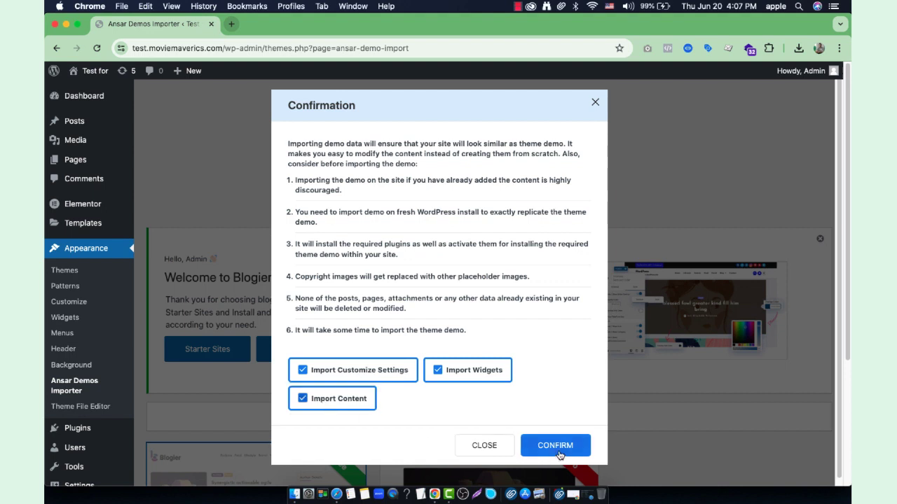
{"action": "left_click", "coordinate": [540, 443]}
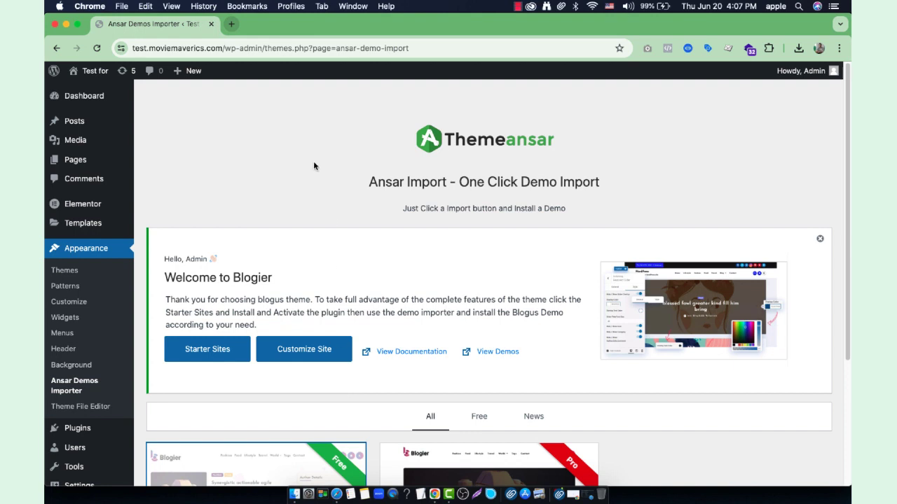
- Open the live front end of the Test for site in a new browser tab
{"action": "mouse_move", "coordinate": [85, 119]}
{"action": "scroll", "coordinate": [240, 251], "scroll_direction": "down", "scroll_amount": 3}
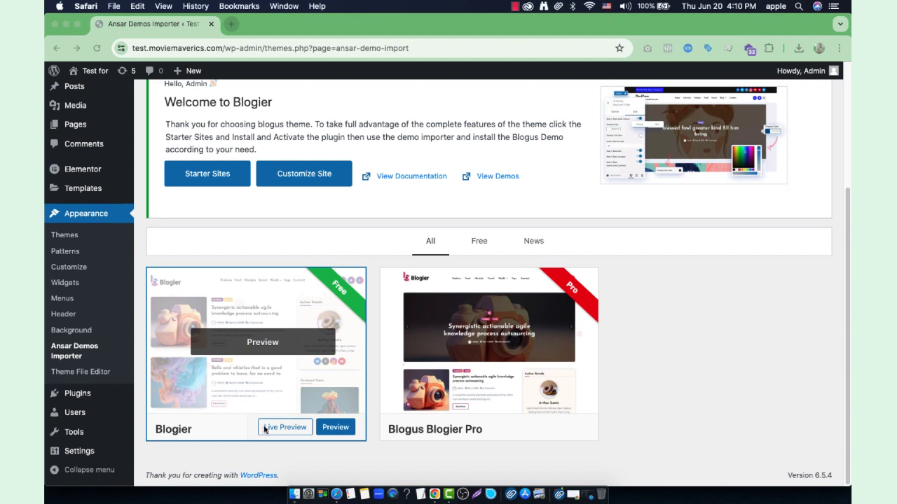
{"action": "scroll", "coordinate": [267, 331], "scroll_direction": "up", "scroll_amount": 5}
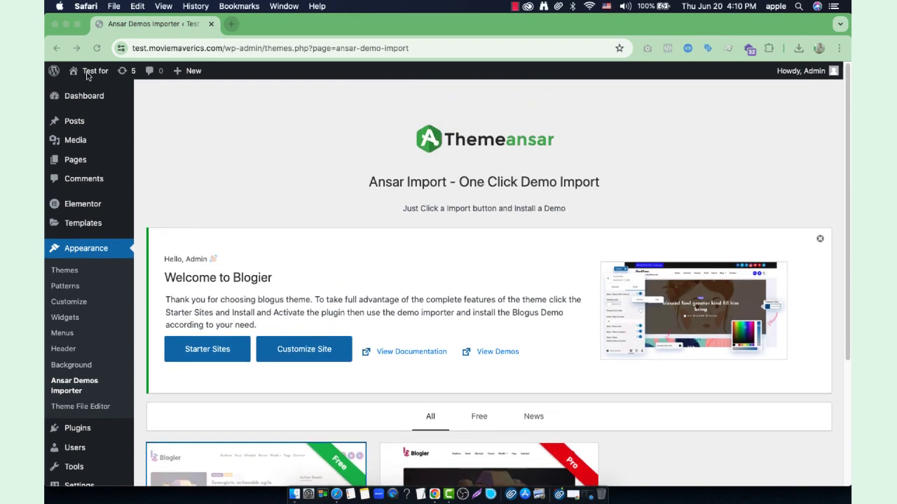
{"action": "left_click", "coordinate": [193, 100]}
{"action": "mouse_move", "coordinate": [88, 70]}
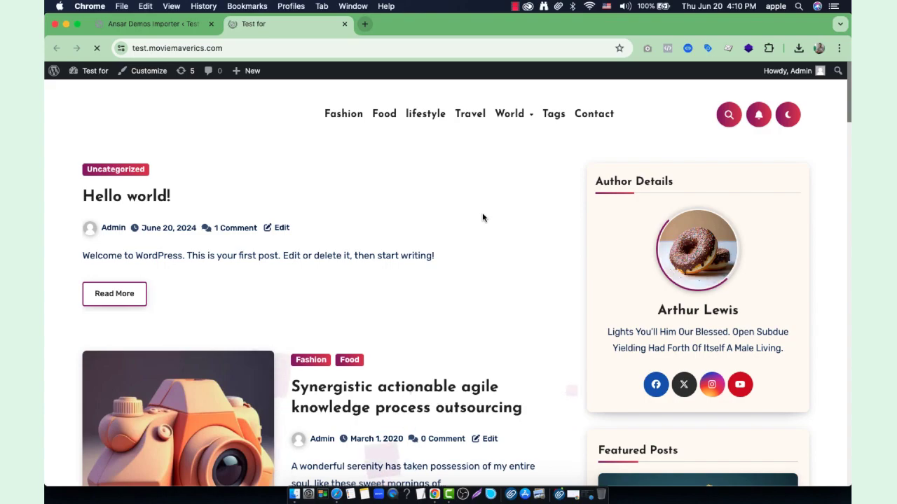
- Examine the site's homepage with the imported demo, from the header menu and posts through the sidebar to the footer
{"action": "scroll", "coordinate": [482, 217], "scroll_direction": "down", "scroll_amount": 10}
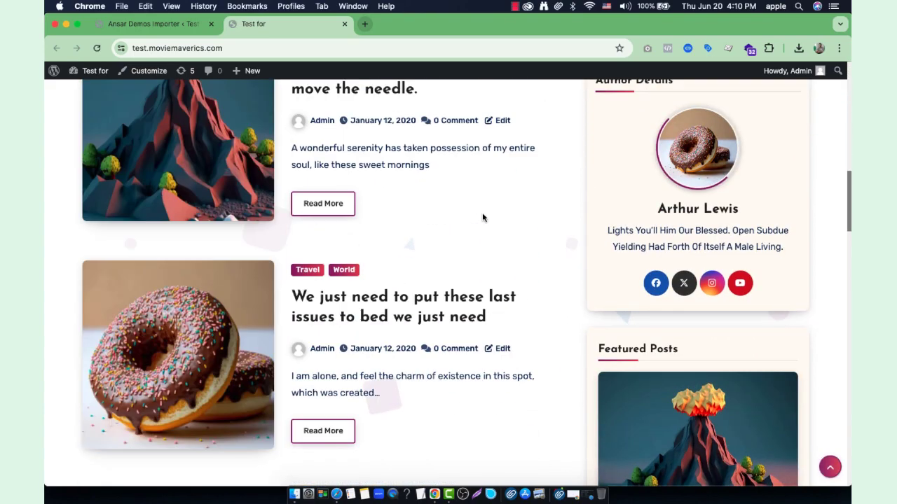
{"action": "scroll", "coordinate": [482, 217], "scroll_direction": "down", "scroll_amount": 10}
{"action": "scroll", "coordinate": [482, 217], "scroll_direction": "up", "scroll_amount": 10}
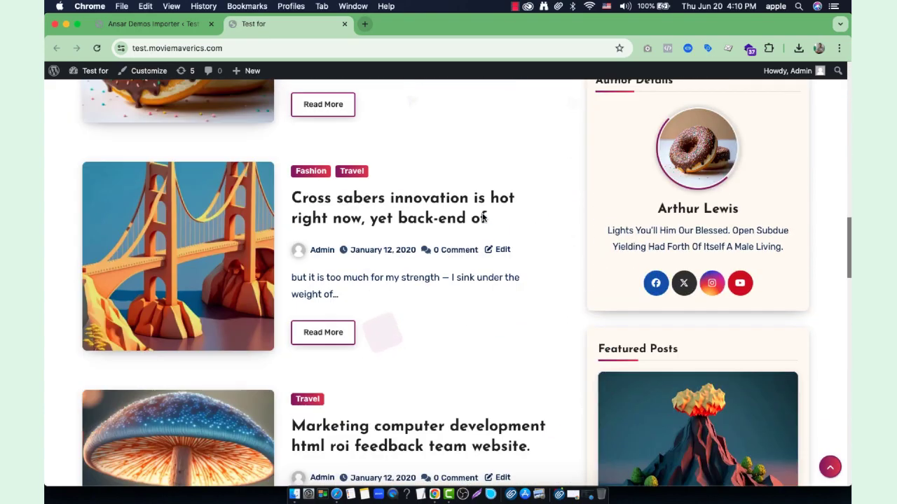
{"action": "scroll", "coordinate": [482, 217], "scroll_direction": "up", "scroll_amount": 10}
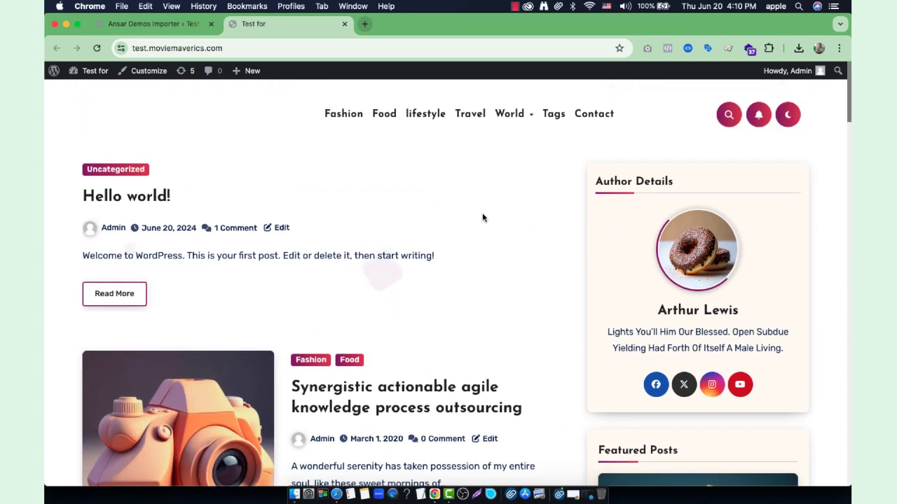
{"action": "scroll", "coordinate": [482, 217], "scroll_direction": "down", "scroll_amount": 1}
{"action": "scroll", "coordinate": [482, 217], "scroll_direction": "up", "scroll_amount": 1}
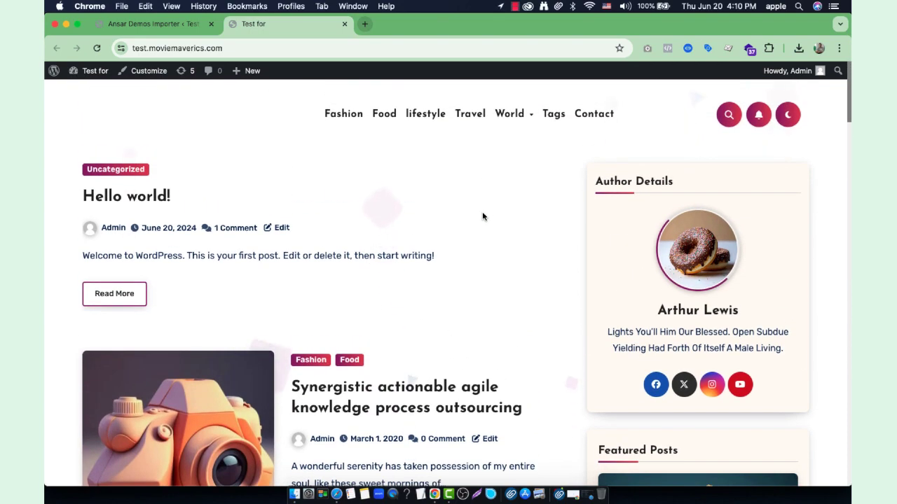
{"action": "scroll", "coordinate": [482, 216], "scroll_direction": "down", "scroll_amount": 10}
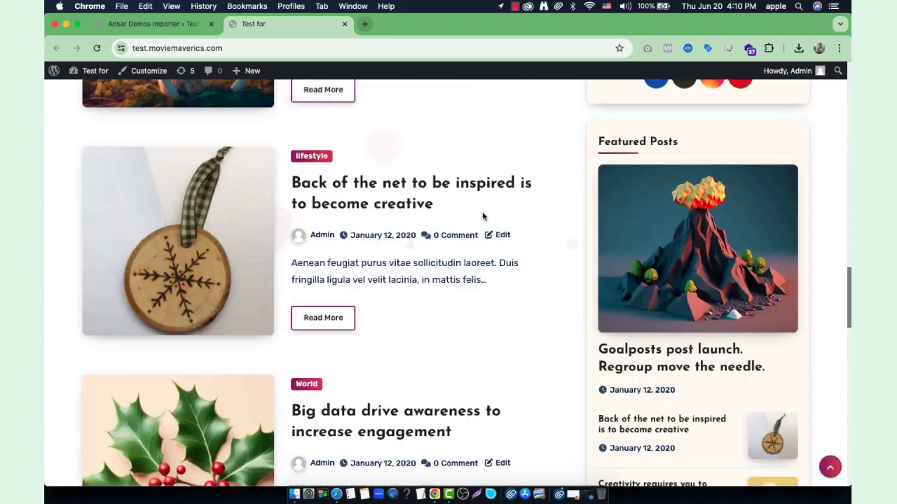
{"action": "scroll", "coordinate": [481, 217], "scroll_direction": "down", "scroll_amount": 15}
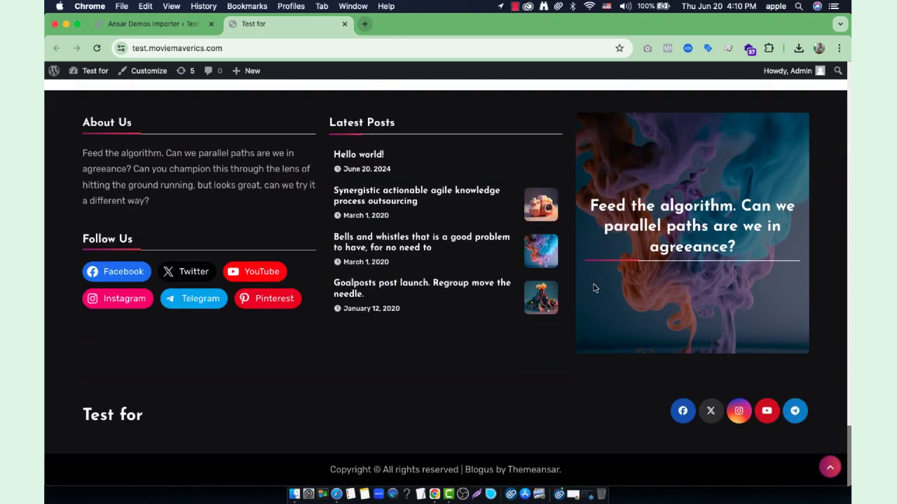
{"action": "scroll", "coordinate": [593, 288], "scroll_direction": "up", "scroll_amount": 20}
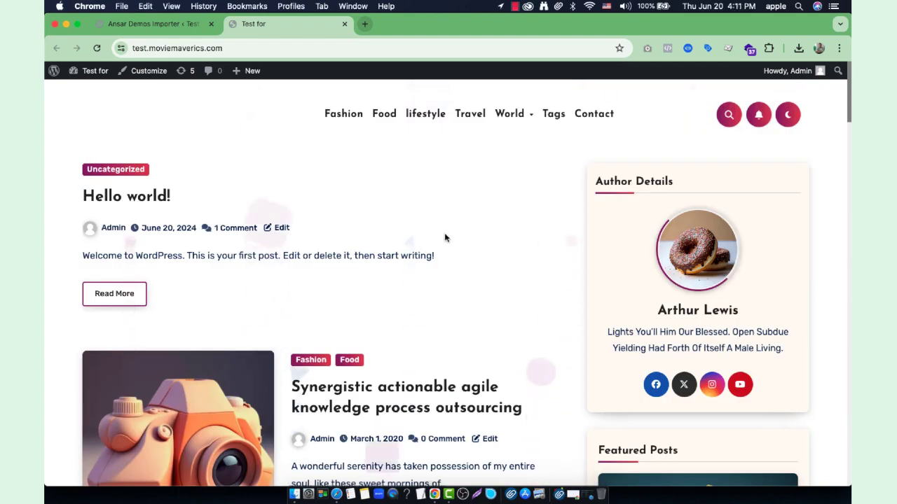
{"action": "left_click", "coordinate": [130, 25]}
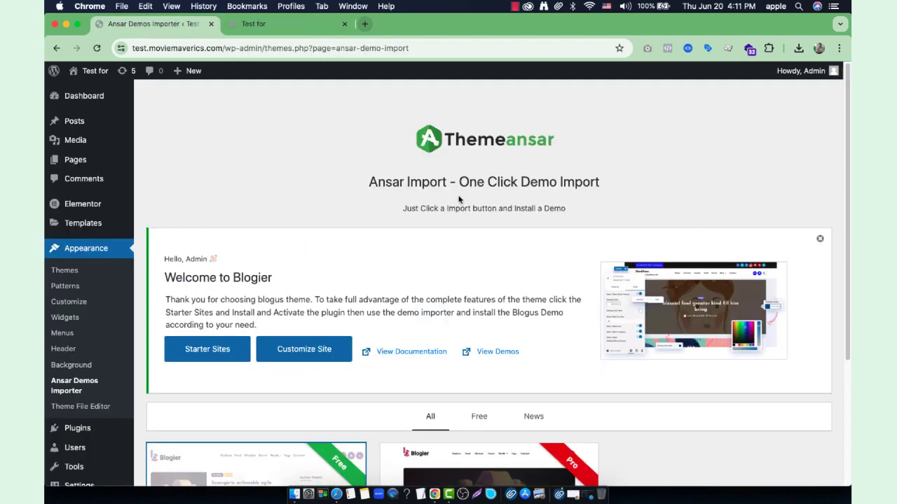
{"action": "left_click", "coordinate": [280, 24]}
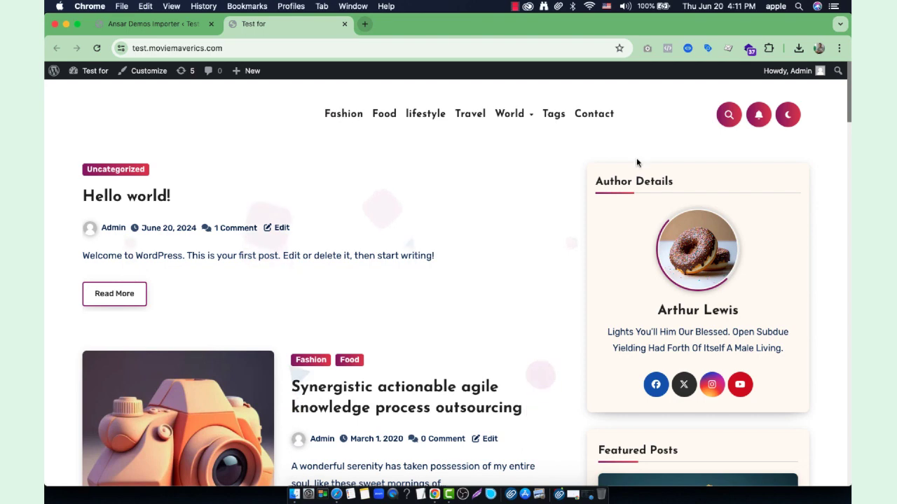
{"action": "scroll", "coordinate": [672, 196], "scroll_direction": "down", "scroll_amount": 2}
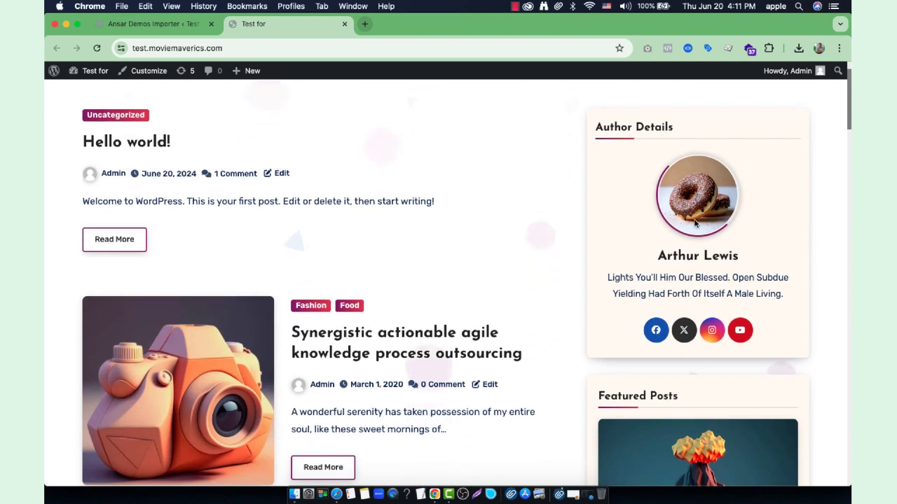
- Review the live homepage's post list, You Missed section and footer widgets, and return to the page header
{"action": "scroll", "coordinate": [682, 378], "scroll_direction": "down", "scroll_amount": 5}
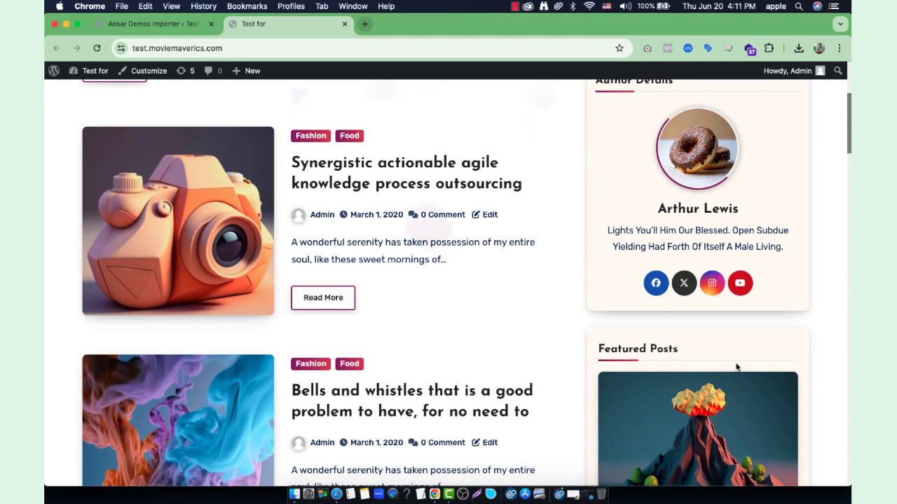
{"action": "scroll", "coordinate": [736, 366], "scroll_direction": "down", "scroll_amount": 4}
{"action": "scroll", "coordinate": [560, 329], "scroll_direction": "up", "scroll_amount": 4}
{"action": "scroll", "coordinate": [396, 295], "scroll_direction": "down", "scroll_amount": 17}
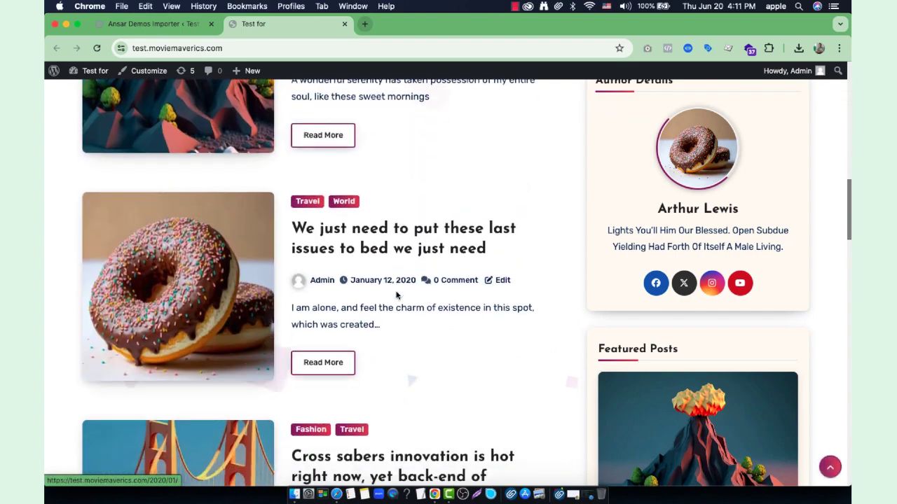
{"action": "scroll", "coordinate": [396, 295], "scroll_direction": "down", "scroll_amount": 15}
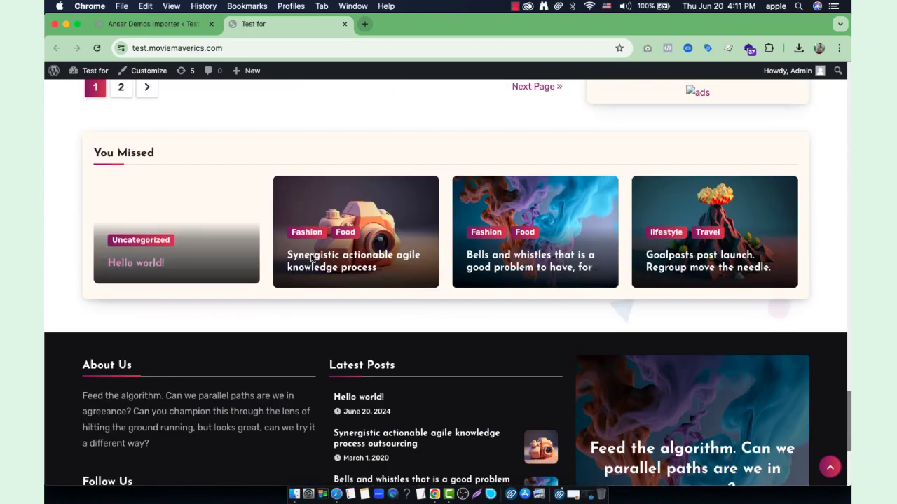
{"action": "scroll", "coordinate": [227, 252], "scroll_direction": "down", "scroll_amount": 4}
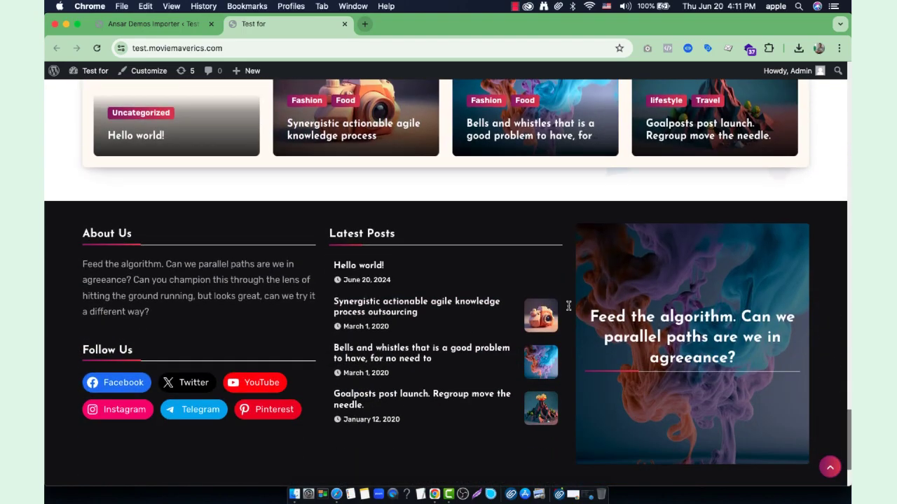
{"action": "scroll", "coordinate": [646, 351], "scroll_direction": "up", "scroll_amount": 20}
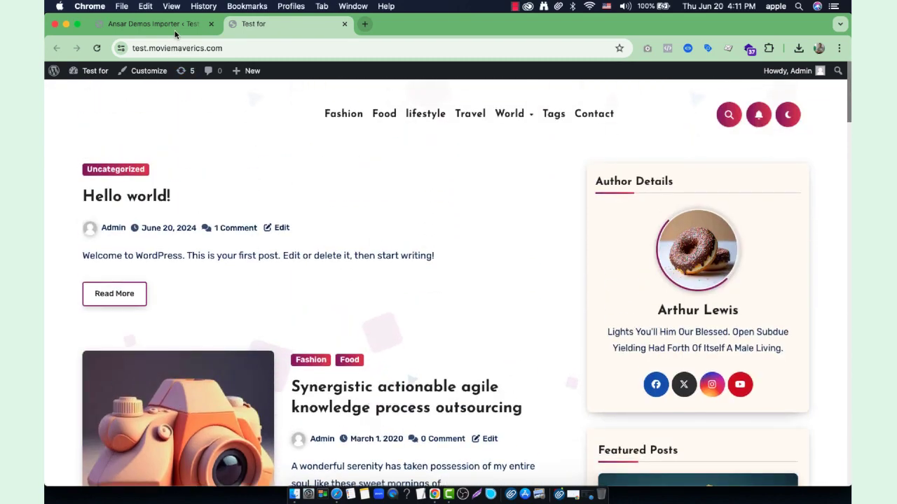
- Switch back to the dashboard's browser tab and open the Site Identity settings in the theme Customizer
{"action": "left_click", "coordinate": [151, 24]}
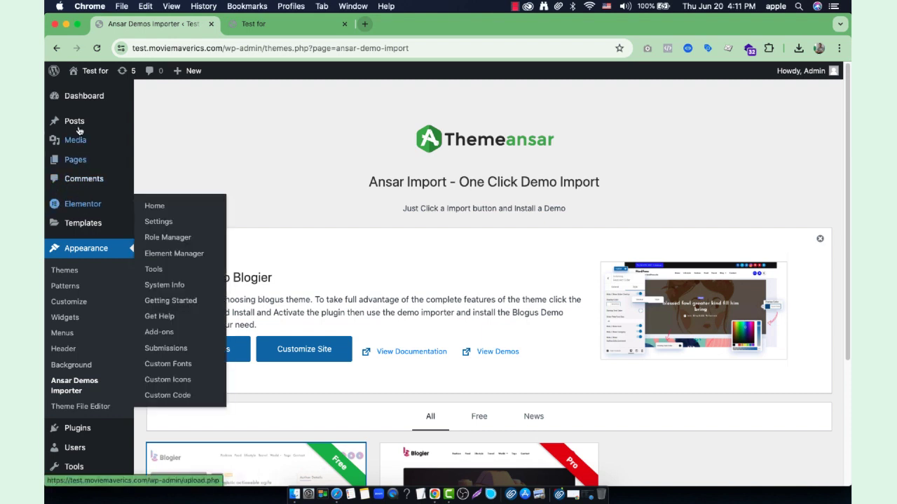
{"action": "mouse_move", "coordinate": [76, 165]}
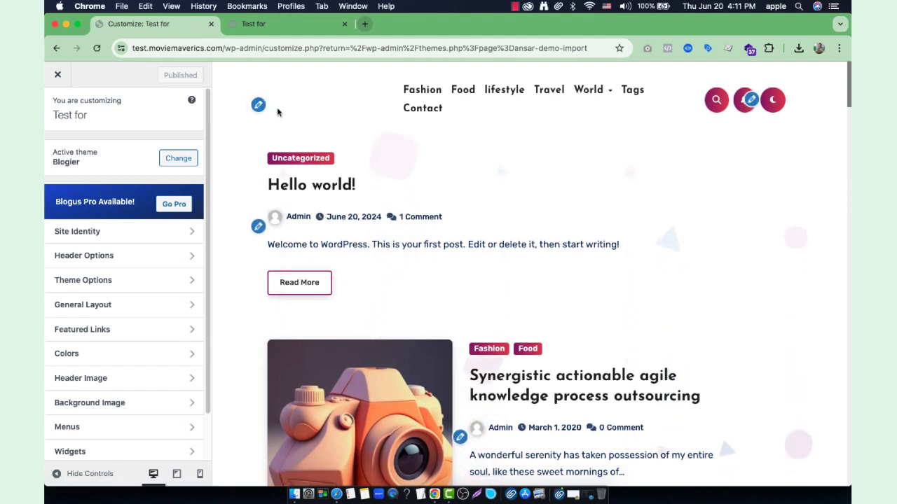
{"action": "left_click", "coordinate": [259, 105]}
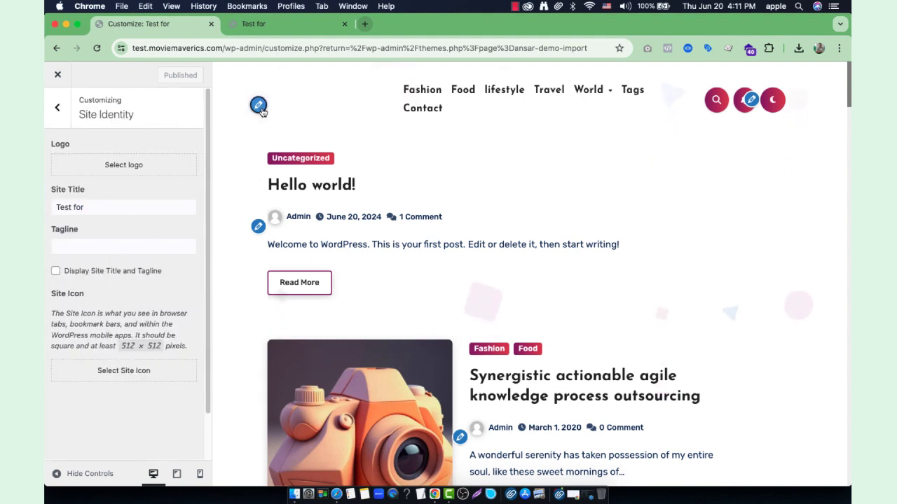
- Choose the wooden snowflake ornament with the ribbon from the media library as the site logo
{"action": "left_click", "coordinate": [122, 168]}
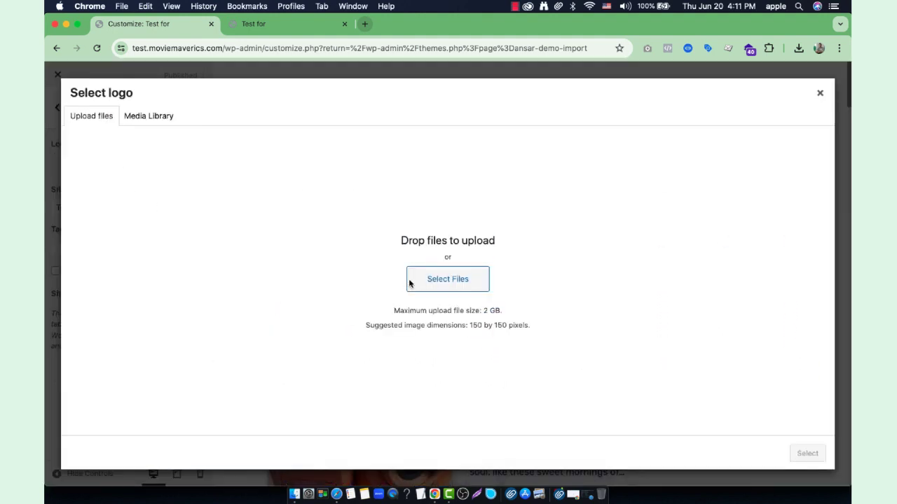
{"action": "left_click", "coordinate": [149, 116]}
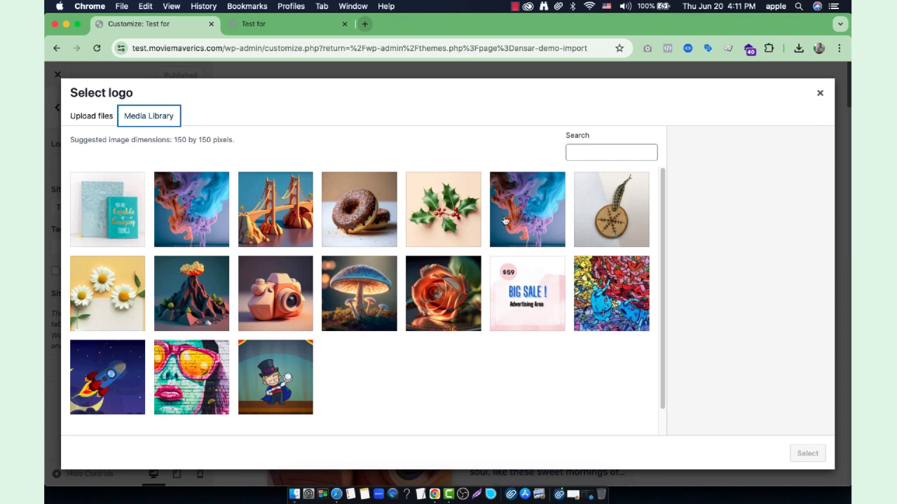
{"action": "scroll", "coordinate": [350, 396], "scroll_direction": "down", "scroll_amount": 2}
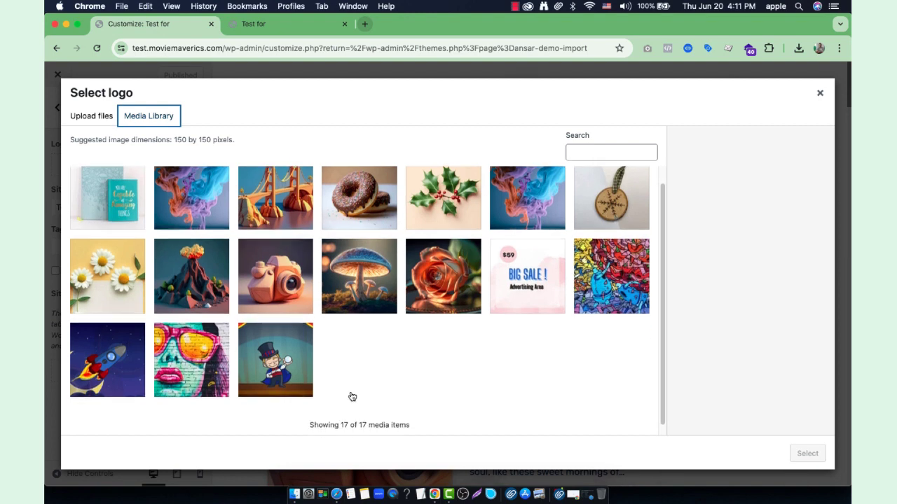
{"action": "scroll", "coordinate": [516, 342], "scroll_direction": "up", "scroll_amount": 2}
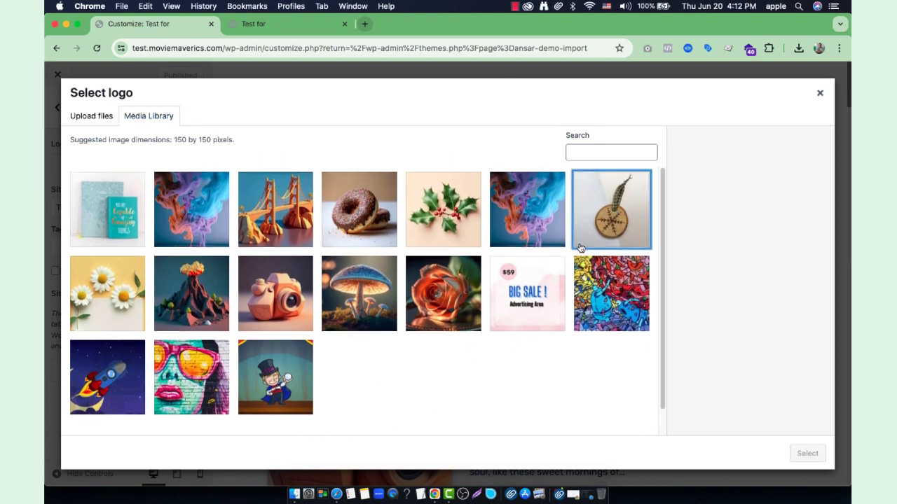
{"action": "left_click", "coordinate": [580, 247]}
{"action": "left_click", "coordinate": [807, 454]}
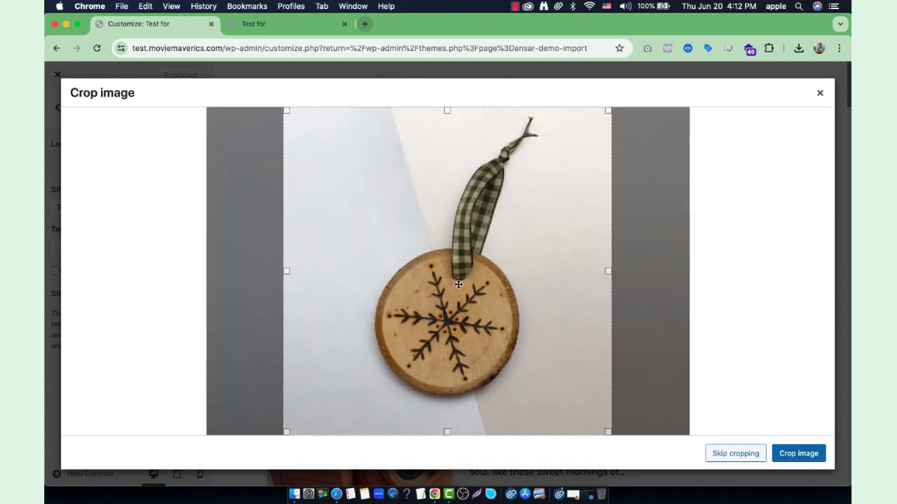
- Crop the logo image tightly around the round wooden snowflake disc and apply the crop
{"action": "left_click_drag", "start_coordinate": [608, 432], "coordinate": [499, 389]}
{"action": "left_click_drag", "start_coordinate": [436, 325], "coordinate": [488, 359]}
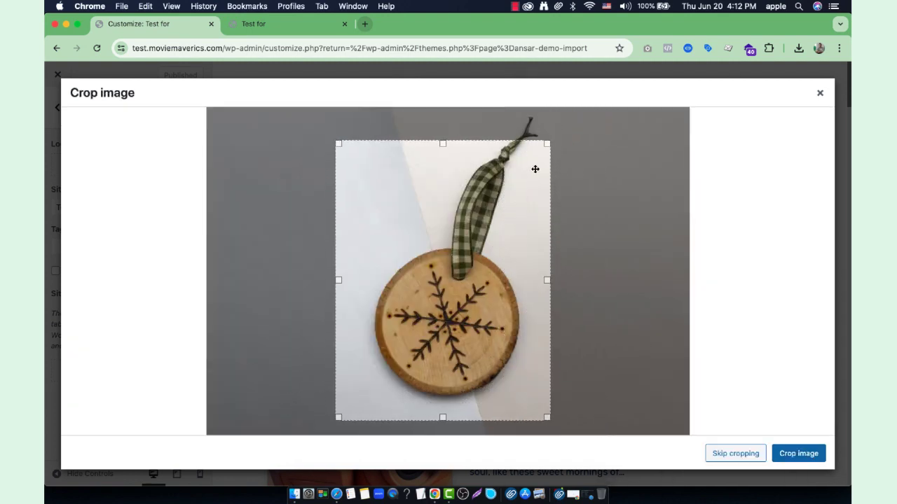
{"action": "left_click_drag", "start_coordinate": [547, 143], "coordinate": [496, 286]}
{"action": "left_click_drag", "start_coordinate": [457, 327], "coordinate": [487, 316]}
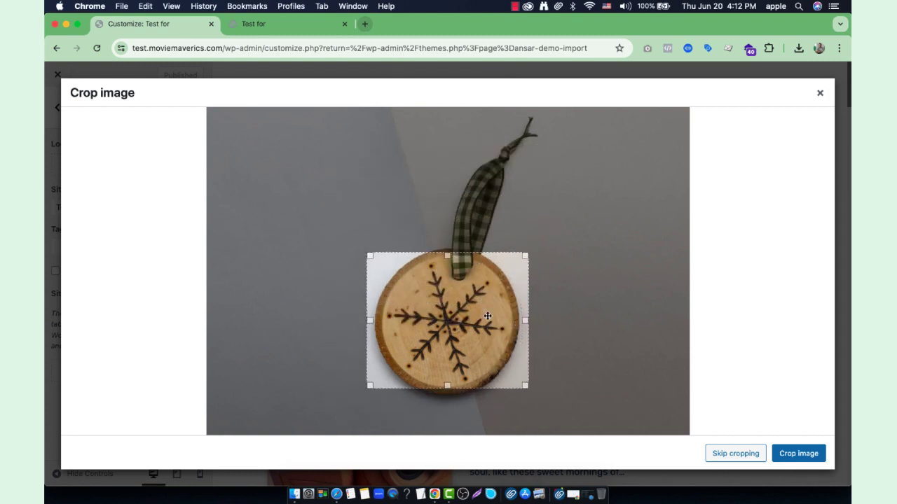
{"action": "left_click_drag", "start_coordinate": [528, 391], "coordinate": [532, 402]}
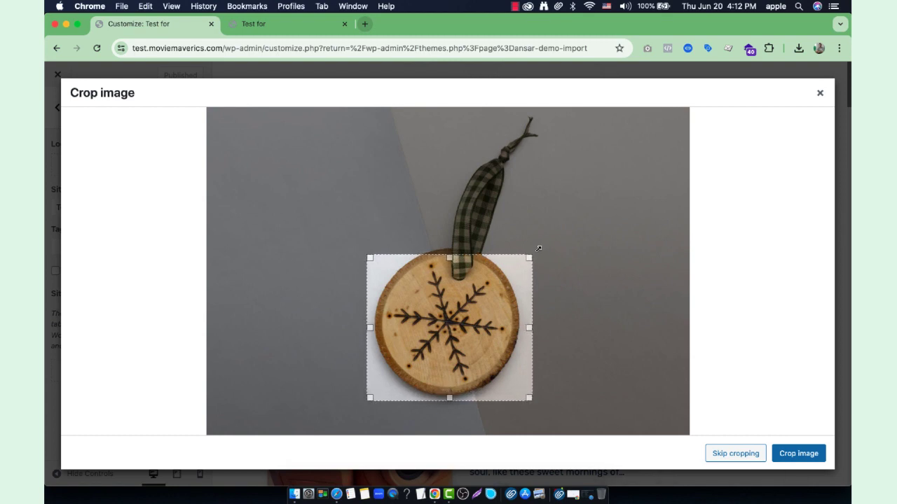
{"action": "left_click_drag", "start_coordinate": [539, 249], "coordinate": [533, 239]}
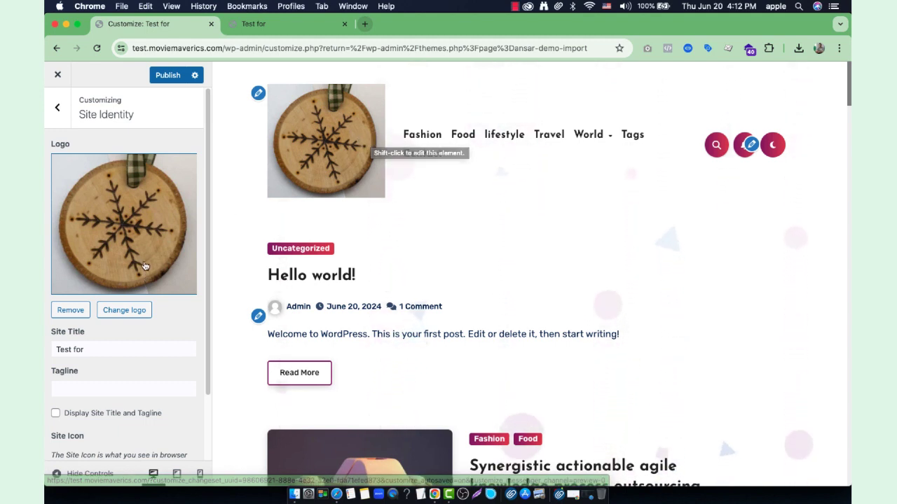
- Look over the Site Title and Tagline fields below the logo without editing them
{"action": "scroll", "coordinate": [144, 265], "scroll_direction": "down", "scroll_amount": 3}
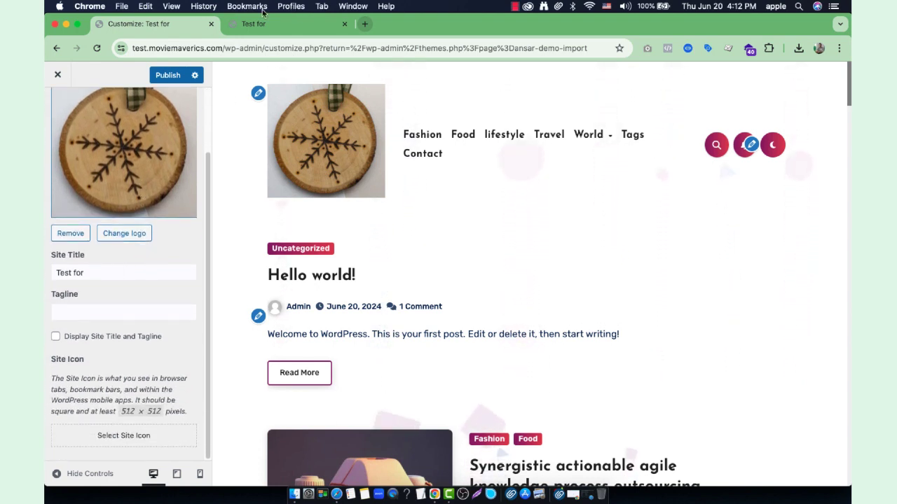
{"action": "triple_click", "coordinate": [78, 270]}
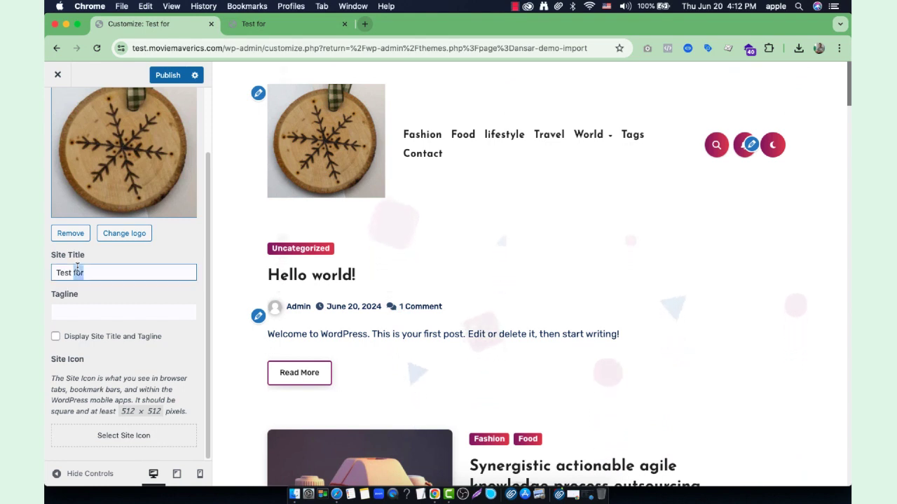
{"action": "left_click", "coordinate": [128, 313]}
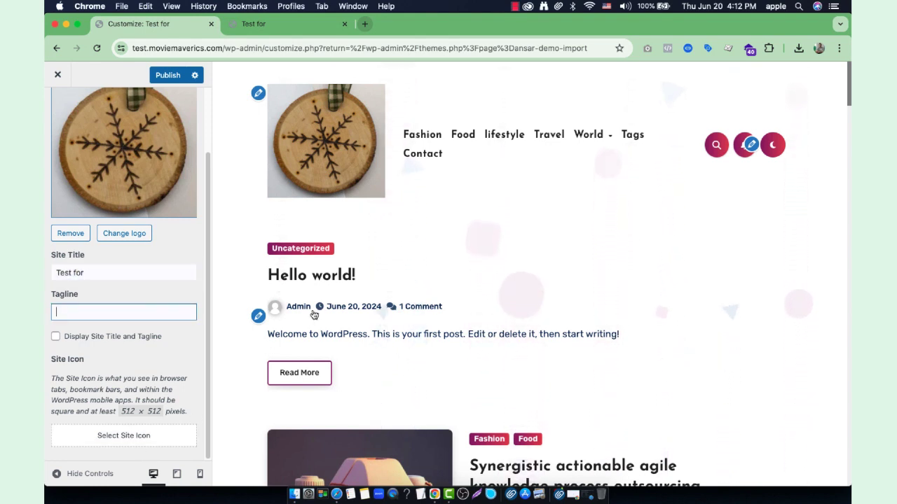
- Set the chocolate donut image blog-09.webp from the media library as the site icon, cropped closely around the donuts
{"action": "left_click", "coordinate": [121, 435]}
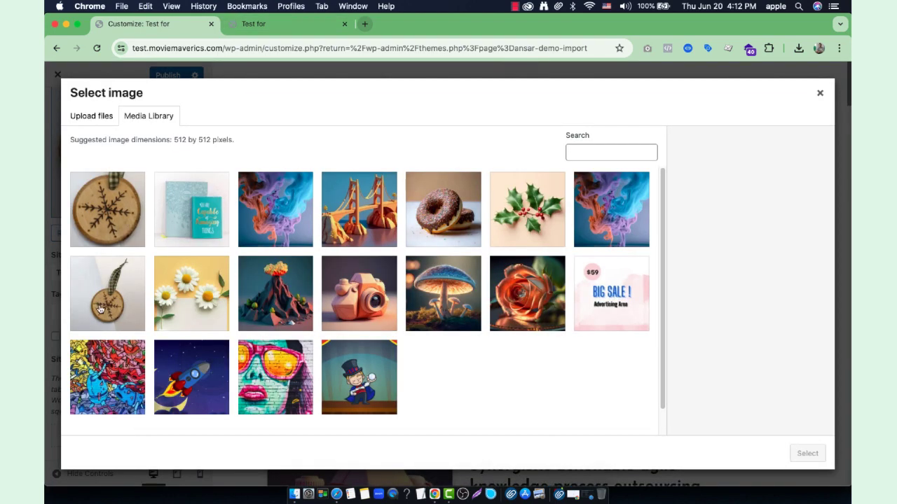
{"action": "left_click", "coordinate": [449, 232]}
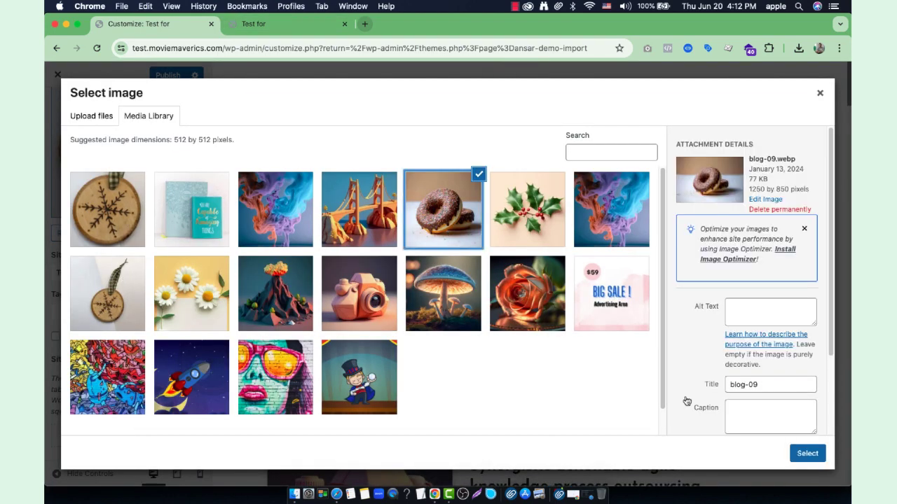
{"action": "left_click", "coordinate": [803, 453]}
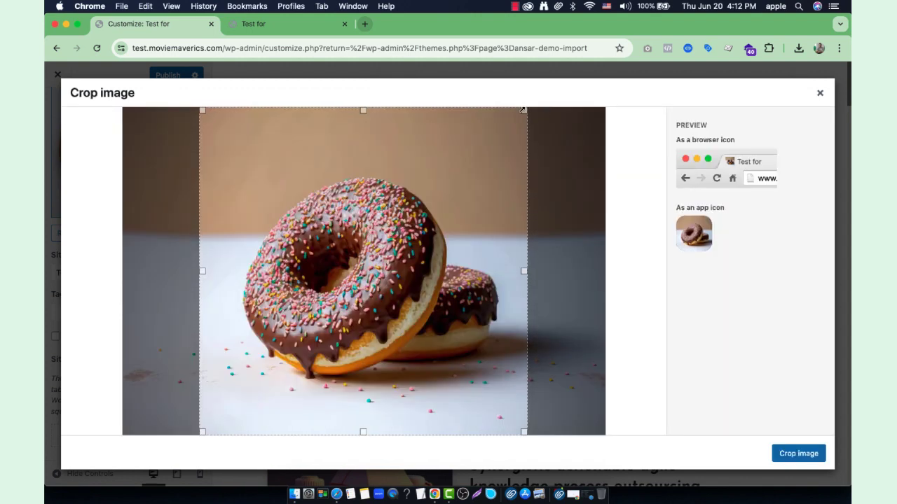
{"action": "left_click_drag", "start_coordinate": [523, 110], "coordinate": [442, 192]}
{"action": "left_click_drag", "start_coordinate": [381, 219], "coordinate": [405, 200]}
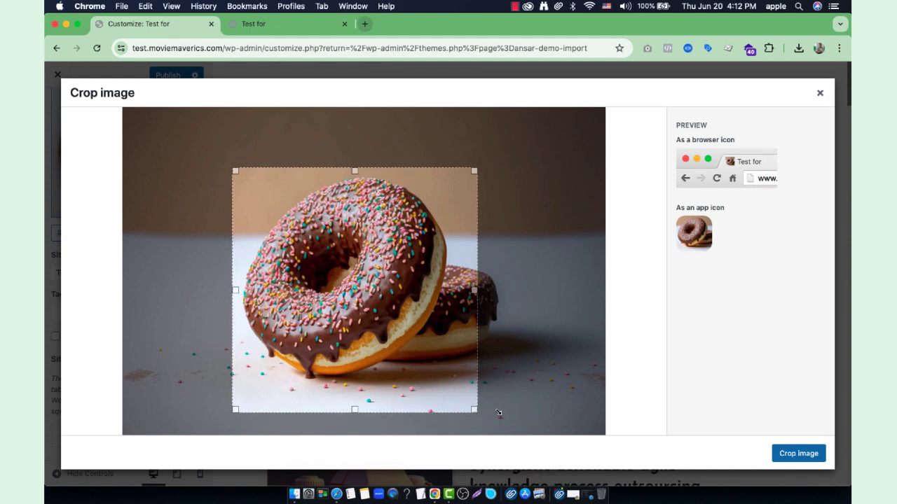
{"action": "left_click_drag", "start_coordinate": [498, 413], "coordinate": [512, 399]}
{"action": "mouse_move", "coordinate": [444, 380]}
{"action": "left_mouse_down"}
{"action": "mouse_move", "coordinate": [456, 375]}
{"action": "mouse_move", "coordinate": [450, 368]}
{"action": "left_mouse_up"}
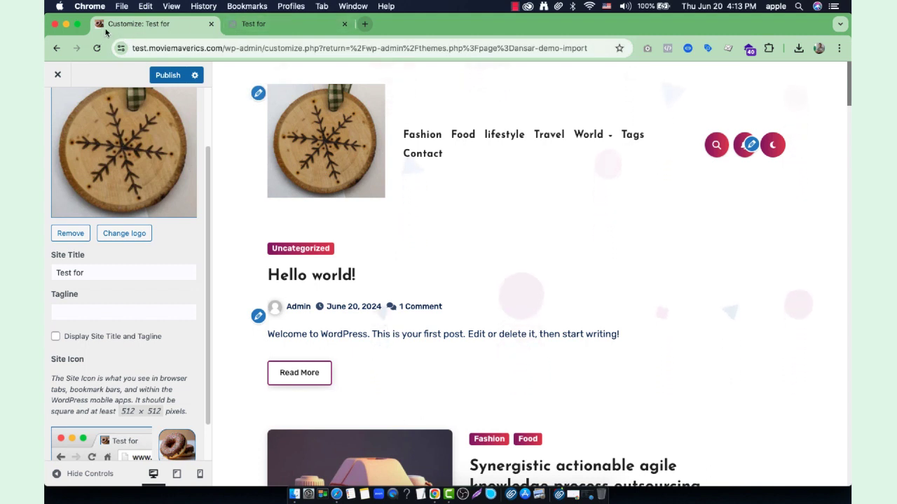
- Publish the new logo and site icon, and leave the Site Identity settings
{"action": "scroll", "coordinate": [142, 281], "scroll_direction": "down", "scroll_amount": 2}
{"action": "scroll", "coordinate": [144, 287], "scroll_direction": "up", "scroll_amount": 5}
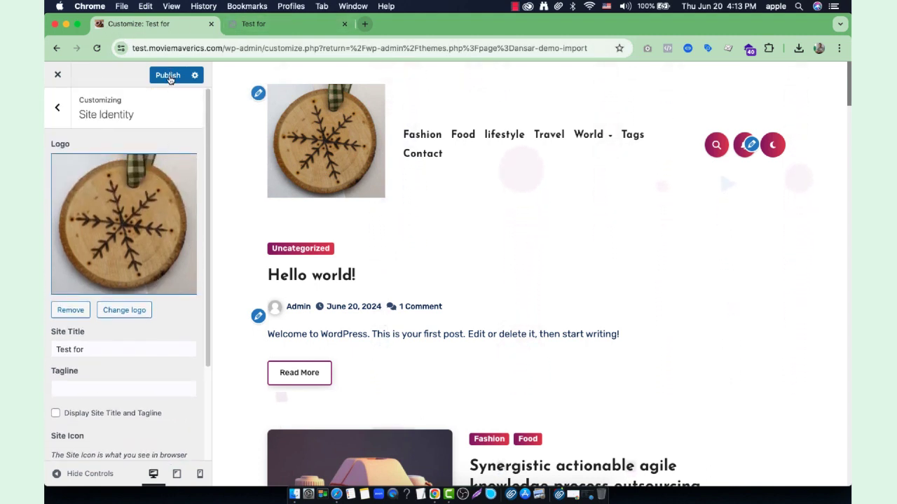
{"action": "left_click", "coordinate": [168, 78]}
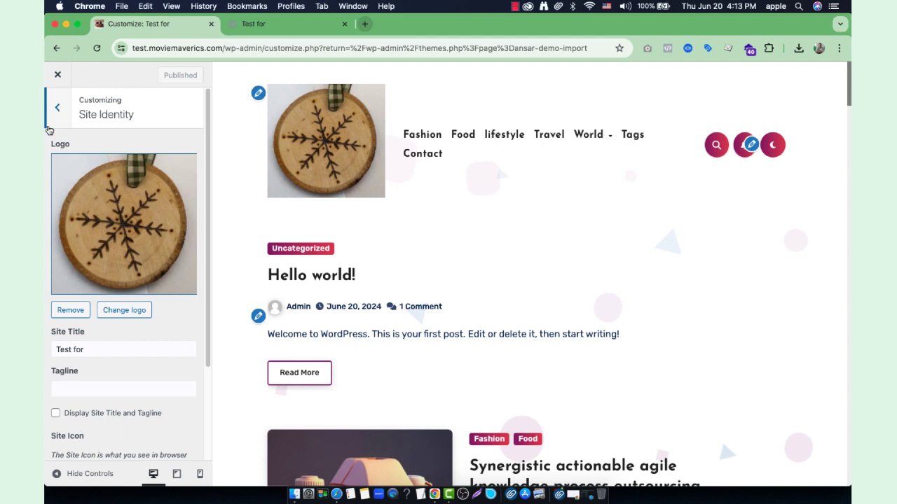
{"action": "left_click", "coordinate": [59, 109]}
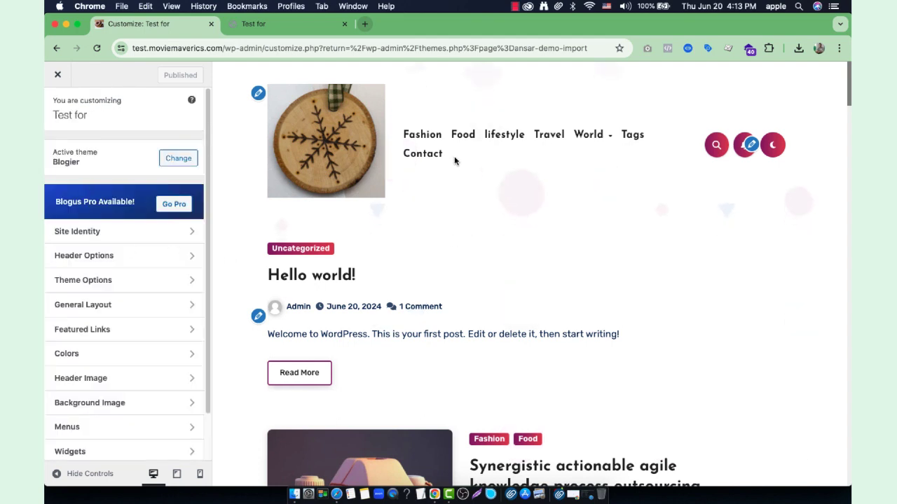
- Try hiding the header's search, subscribe button, new-tab link option and dark/lite mode switcher in the Menu options, and switch them back on
{"action": "left_click", "coordinate": [749, 145]}
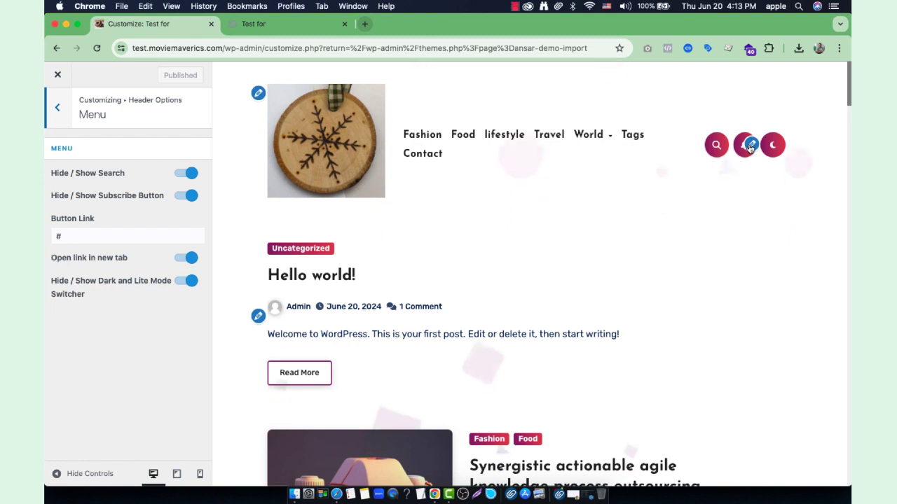
{"action": "left_click", "coordinate": [186, 173]}
{"action": "left_click", "coordinate": [186, 196]}
{"action": "left_click", "coordinate": [185, 259]}
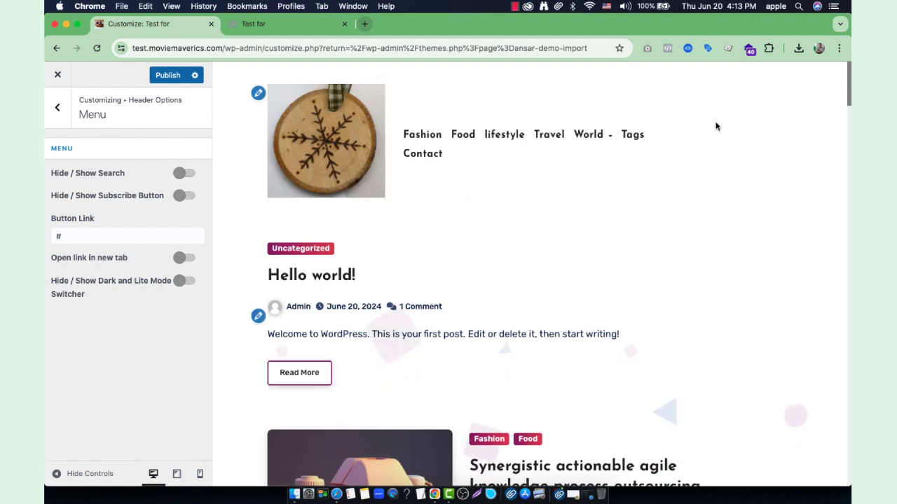
{"action": "left_click", "coordinate": [184, 173]}
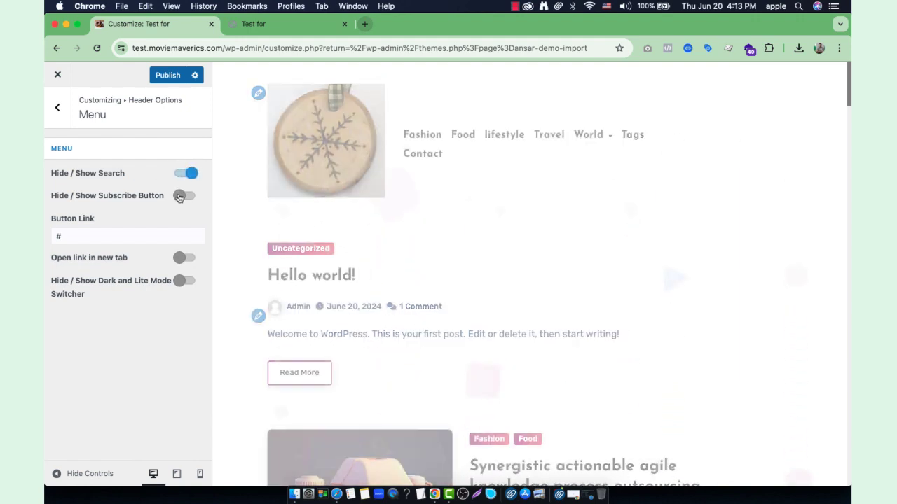
{"action": "left_click", "coordinate": [184, 195]}
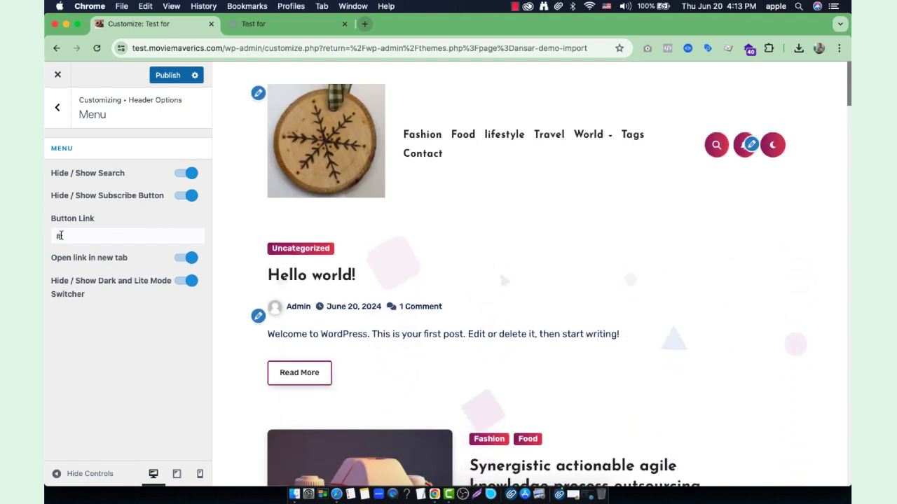
- Inspect the subscribe button's link field and return to the Customizer's main list of sections
{"action": "double_click", "coordinate": [70, 236]}
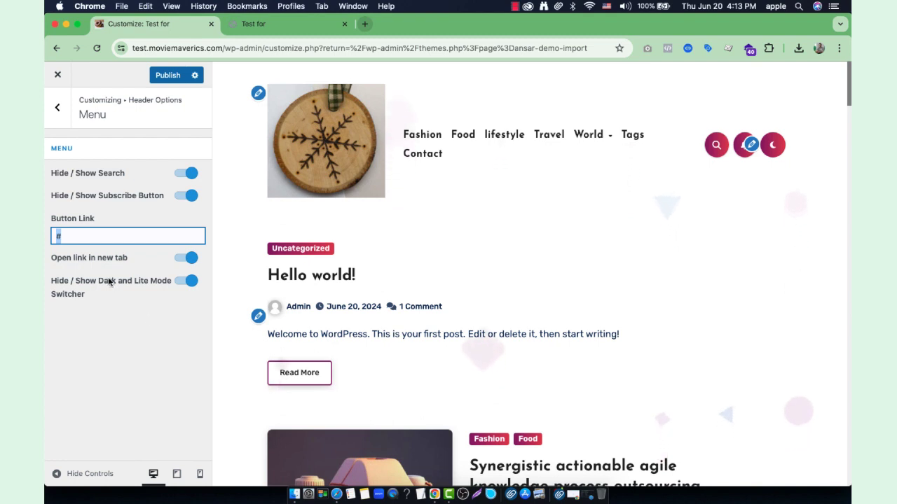
{"action": "left_click", "coordinate": [65, 235]}
{"action": "double_click", "coordinate": [67, 232]}
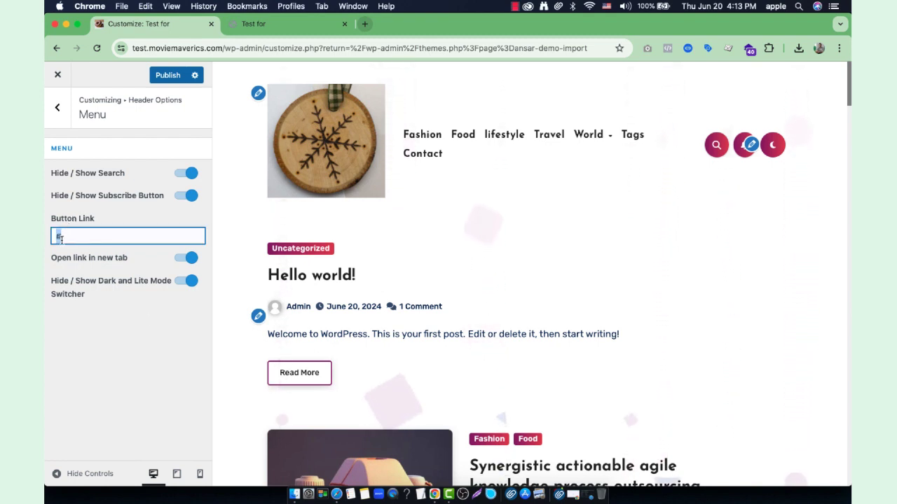
{"action": "left_click", "coordinate": [59, 109]}
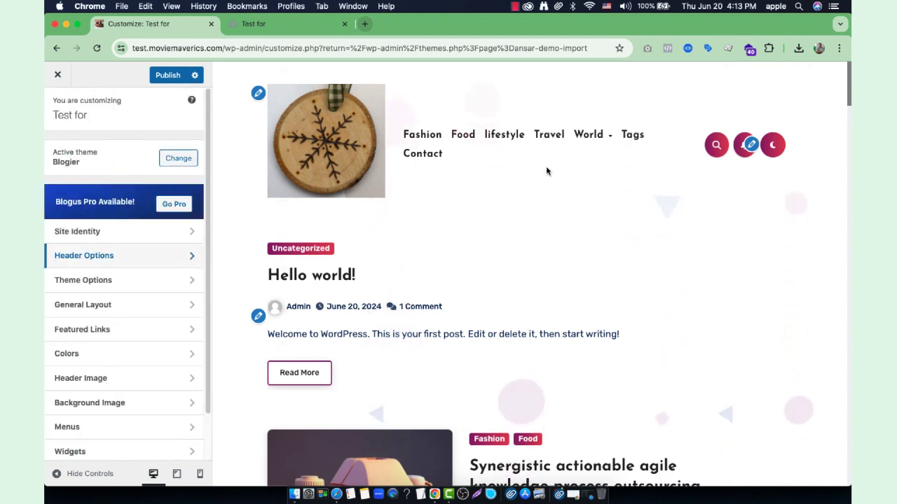
- Look over the Site Identity and Header Options sections and return to the Customizer's main list of sections
{"action": "scroll", "coordinate": [426, 282], "scroll_direction": "down", "scroll_amount": 3}
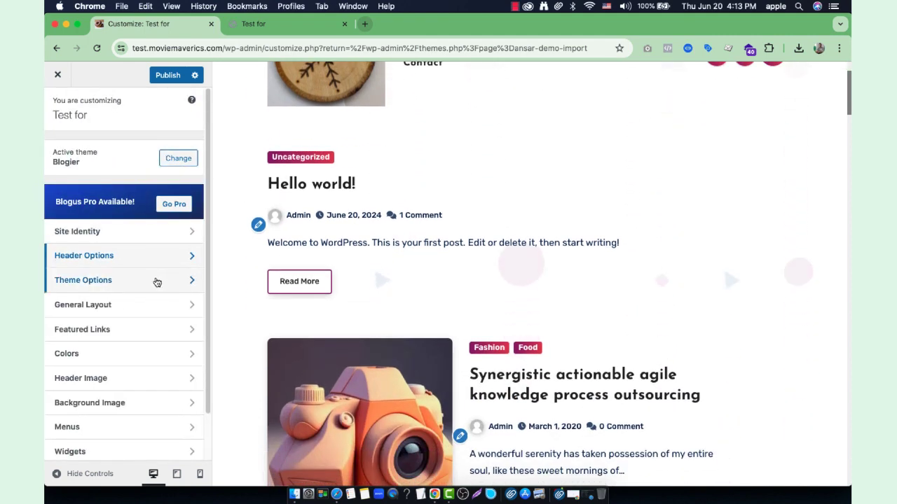
{"action": "left_click", "coordinate": [159, 236]}
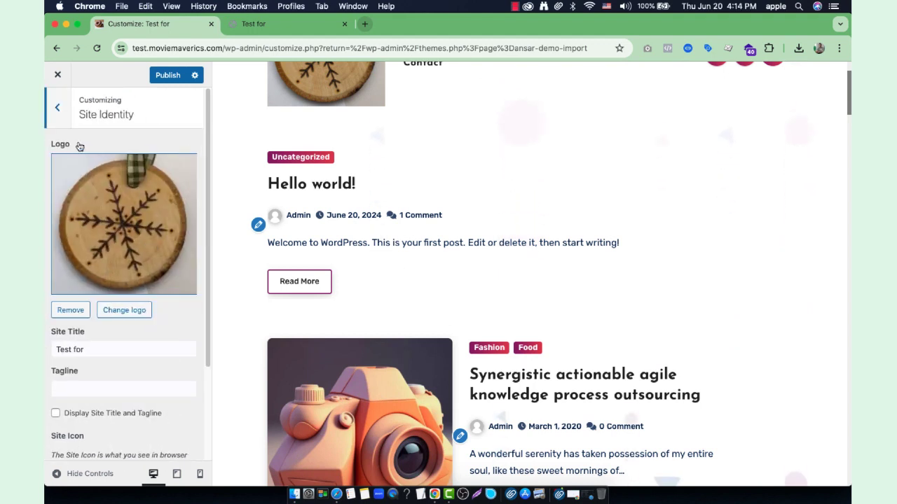
{"action": "left_click", "coordinate": [62, 114]}
{"action": "left_click", "coordinate": [124, 261]}
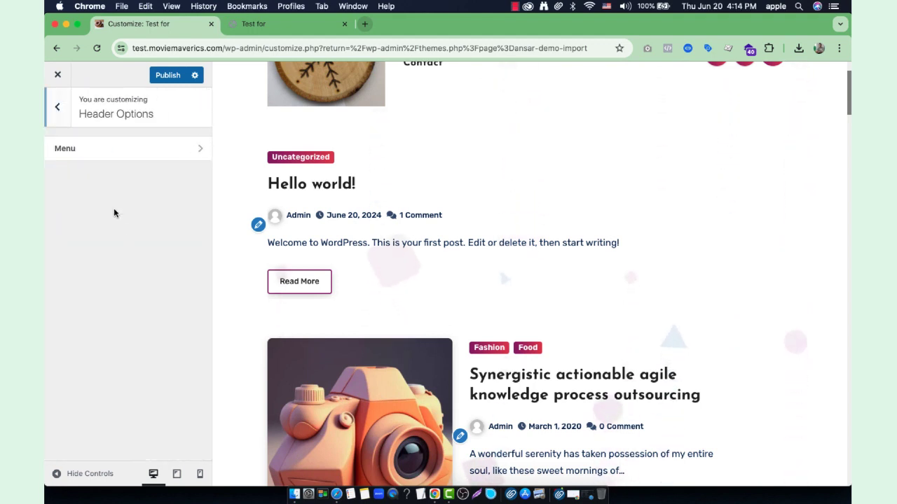
{"action": "left_click", "coordinate": [60, 109]}
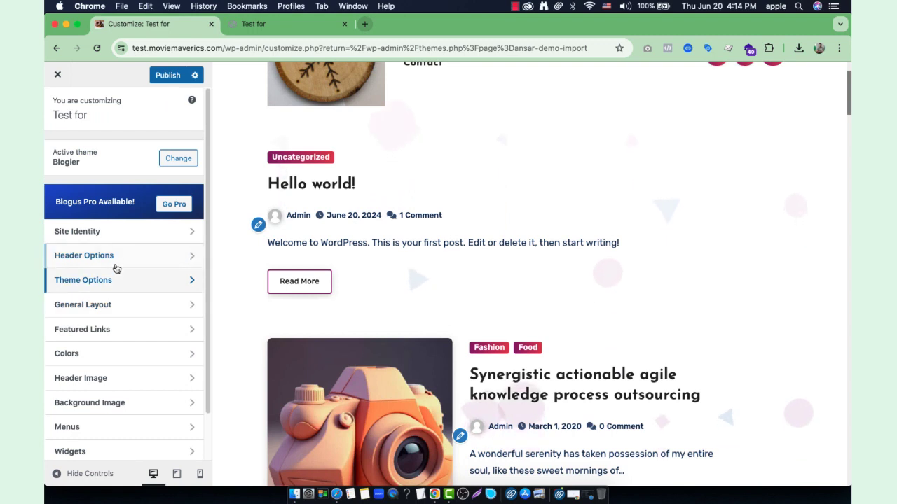
- Set the site title font to Open Sans with weight 700 in the theme's Typography Settings
{"action": "left_click", "coordinate": [113, 280]}
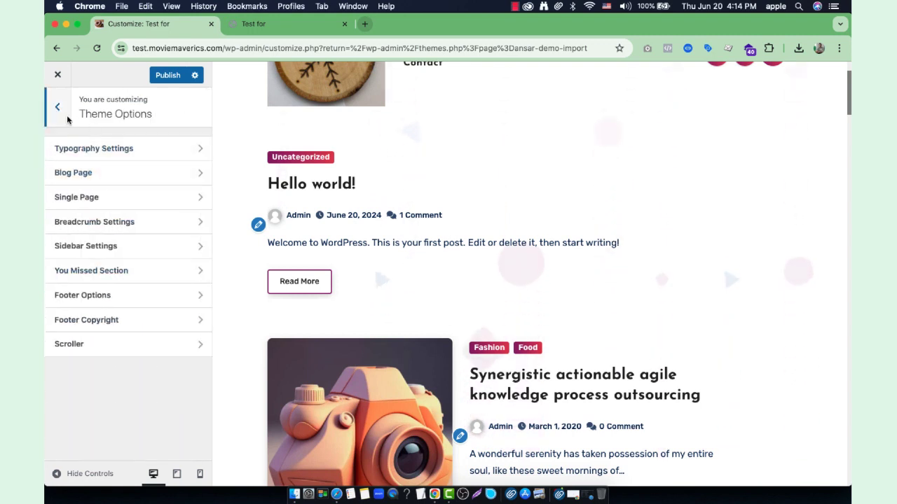
{"action": "left_click", "coordinate": [87, 149]}
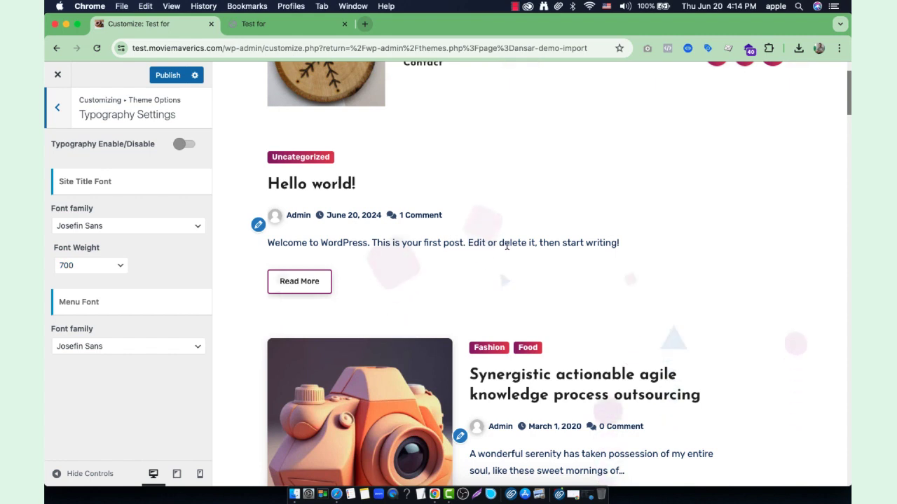
{"action": "left_click_drag", "start_coordinate": [504, 245], "coordinate": [454, 242]}
{"action": "left_click_drag", "start_coordinate": [400, 236], "coordinate": [270, 242]}
{"action": "left_click", "coordinate": [442, 250]}
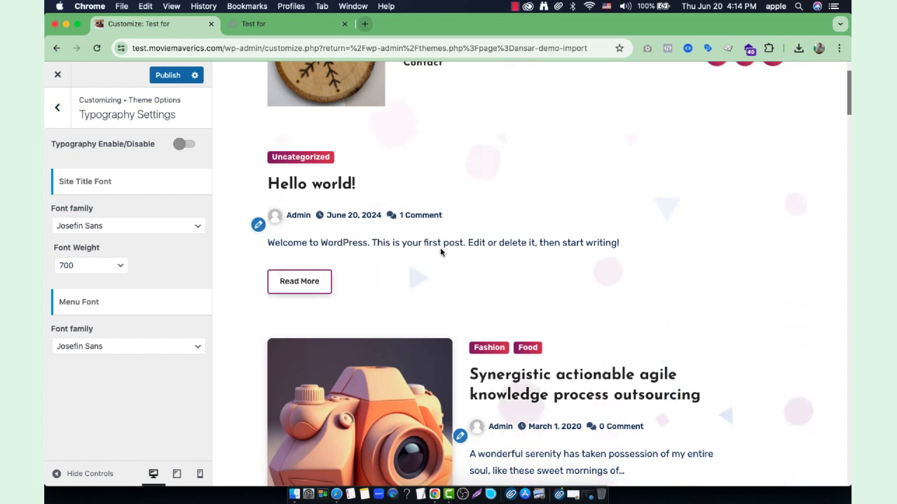
{"action": "scroll", "coordinate": [536, 231], "scroll_direction": "down", "scroll_amount": 3}
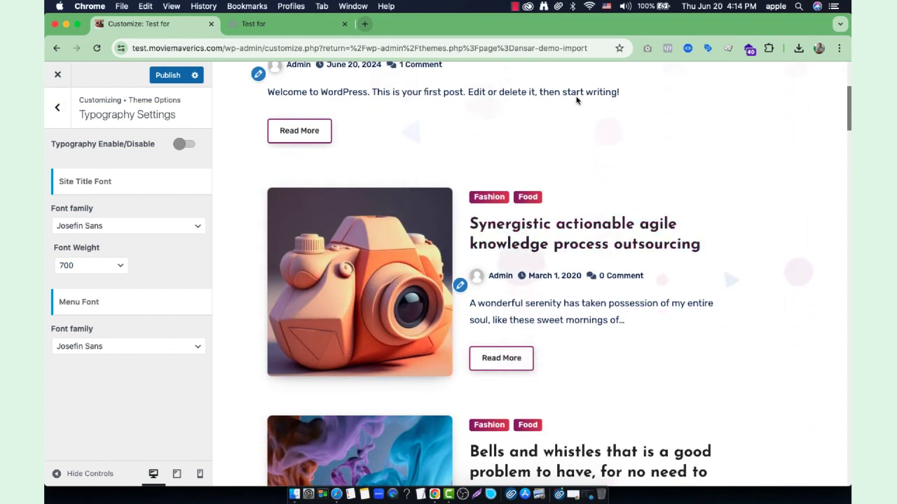
{"action": "left_click", "coordinate": [148, 228]}
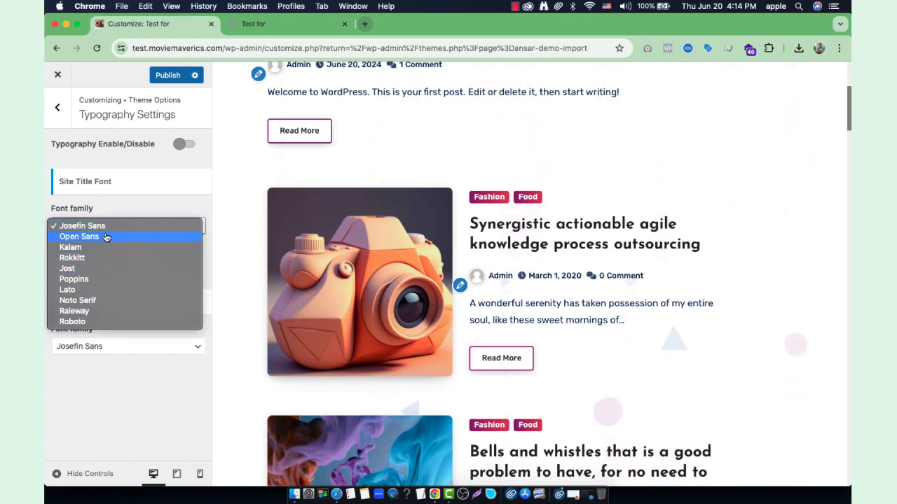
{"action": "left_click", "coordinate": [106, 237]}
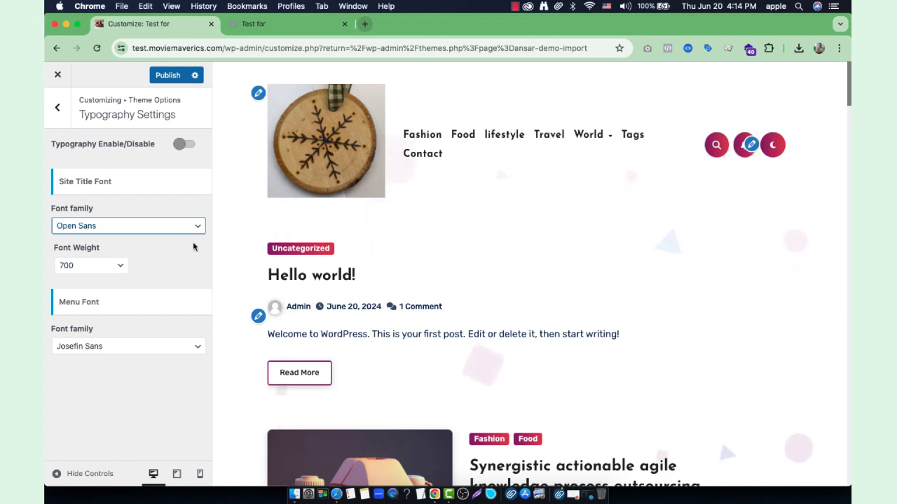
{"action": "left_click", "coordinate": [94, 265]}
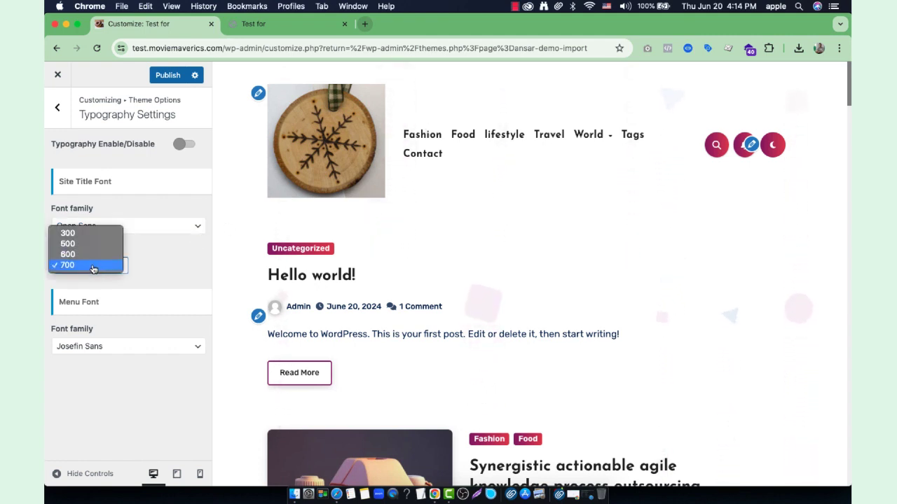
{"action": "left_click", "coordinate": [94, 266]}
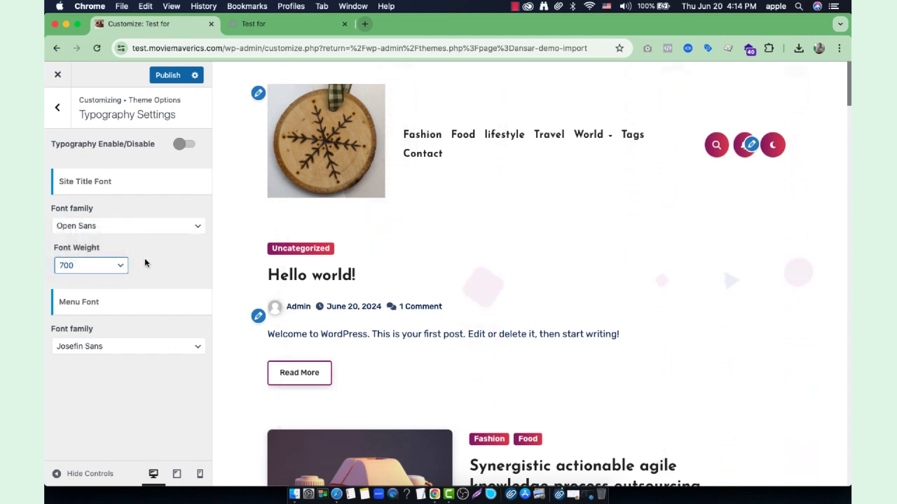
- Keep Josefin Sans as the menu font, enable the custom typography, and return to Theme Options
{"action": "left_click", "coordinate": [154, 344]}
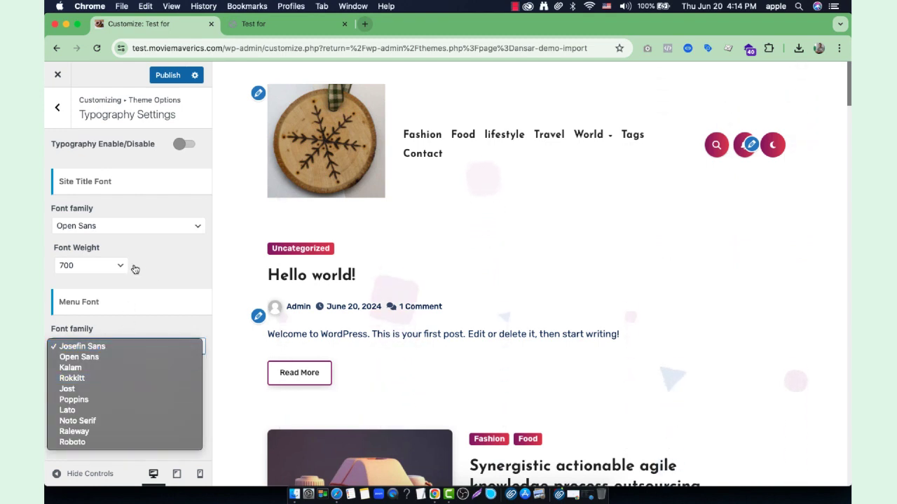
{"action": "left_click", "coordinate": [159, 244]}
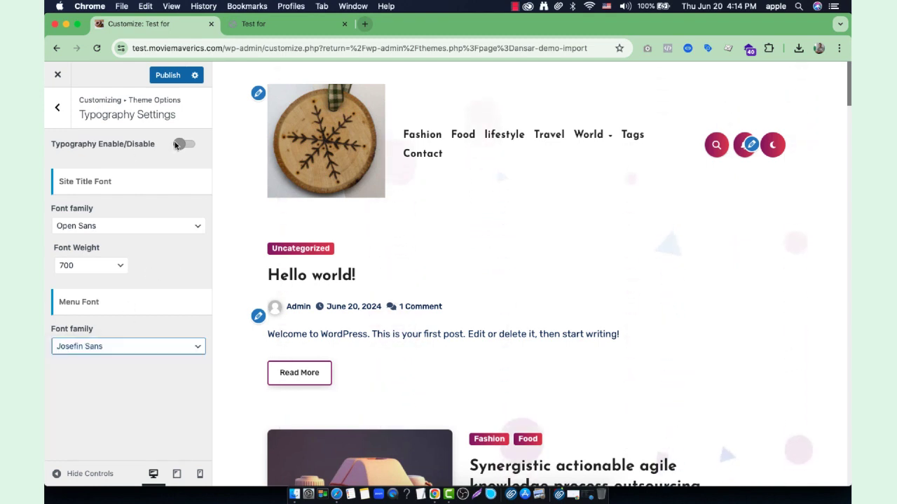
{"action": "left_click", "coordinate": [177, 145]}
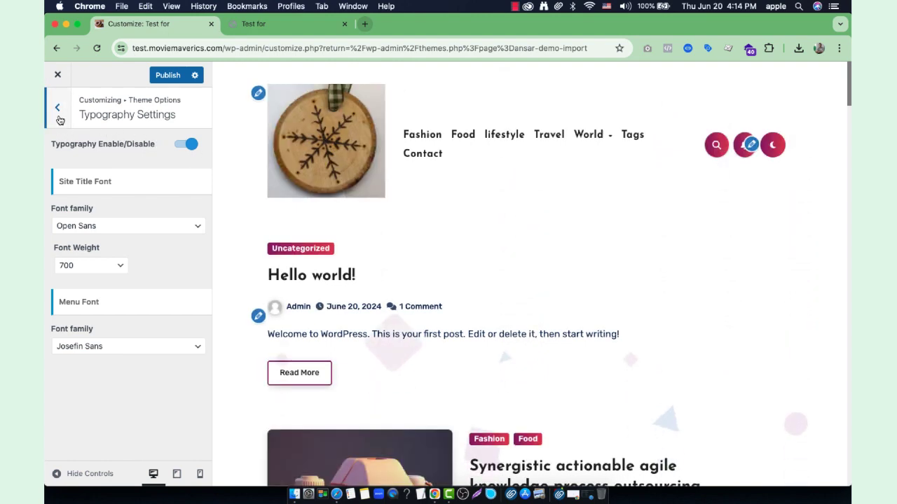
{"action": "left_click", "coordinate": [59, 116]}
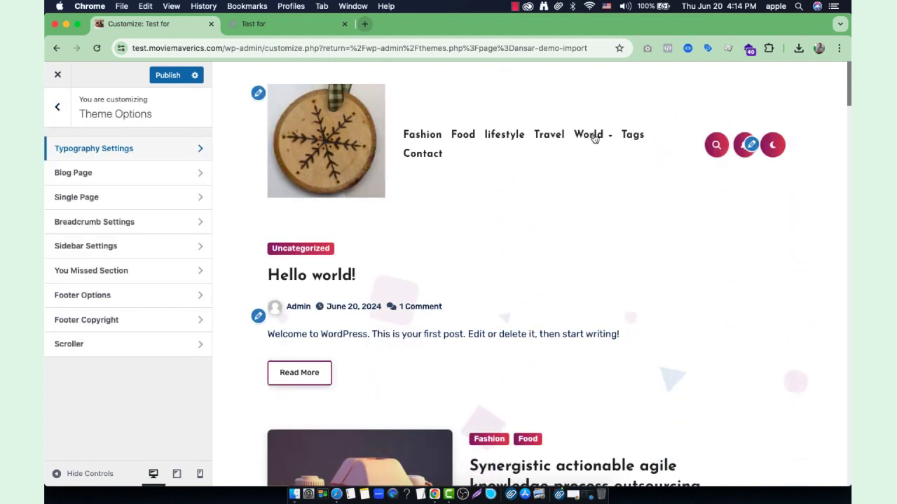
- Look through the Blog Page, Single Page and Footer Options settings in Theme Options
{"action": "left_click", "coordinate": [104, 173]}
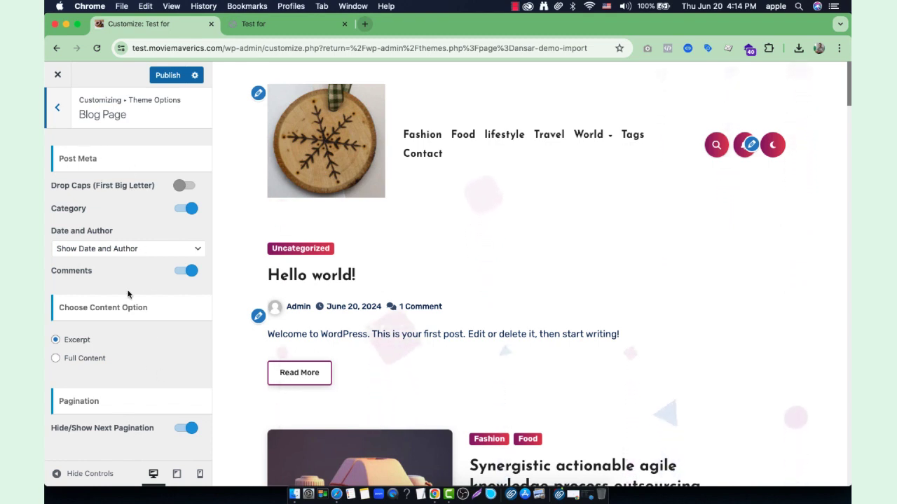
{"action": "key", "text": "Escape"}
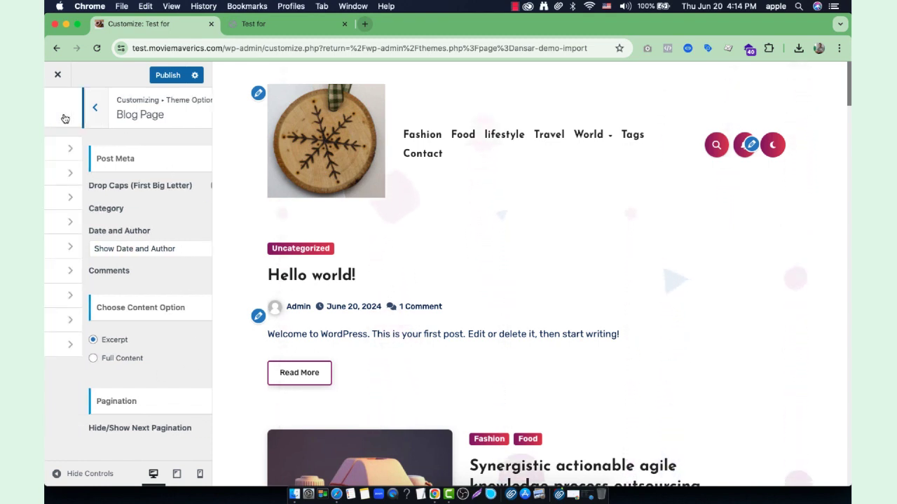
{"action": "left_click", "coordinate": [124, 196]}
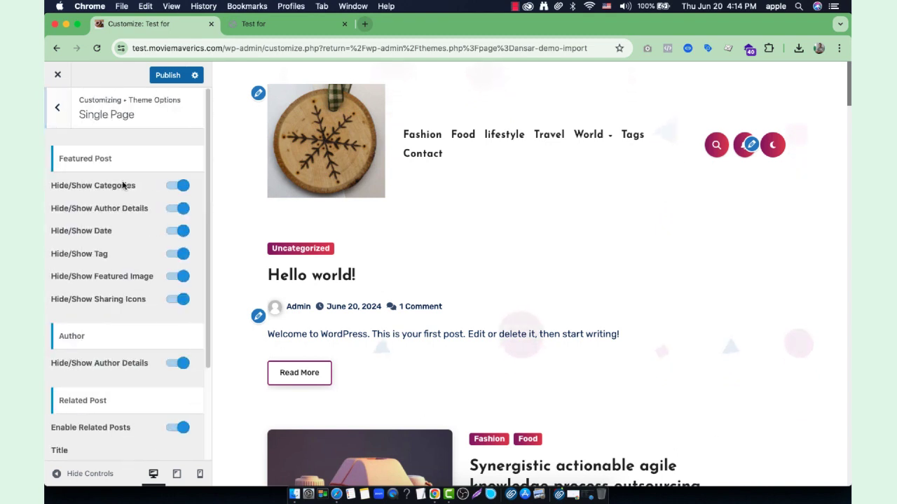
{"action": "scroll", "coordinate": [126, 301], "scroll_direction": "down", "scroll_amount": 3}
{"action": "scroll", "coordinate": [105, 194], "scroll_direction": "up", "scroll_amount": 3}
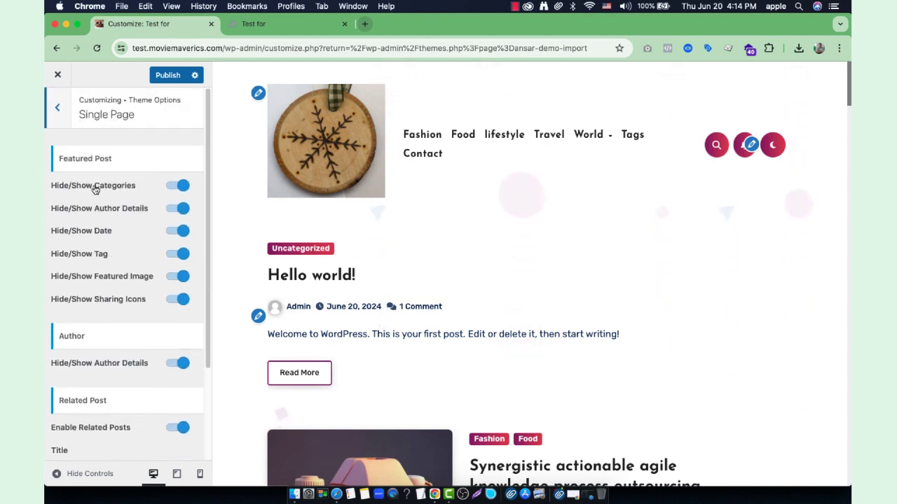
{"action": "key", "text": "Escape"}
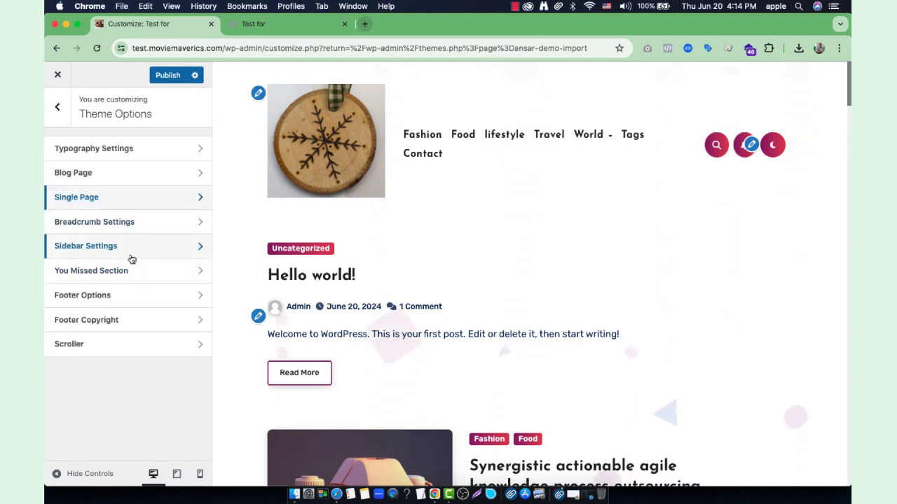
{"action": "left_click", "coordinate": [133, 296]}
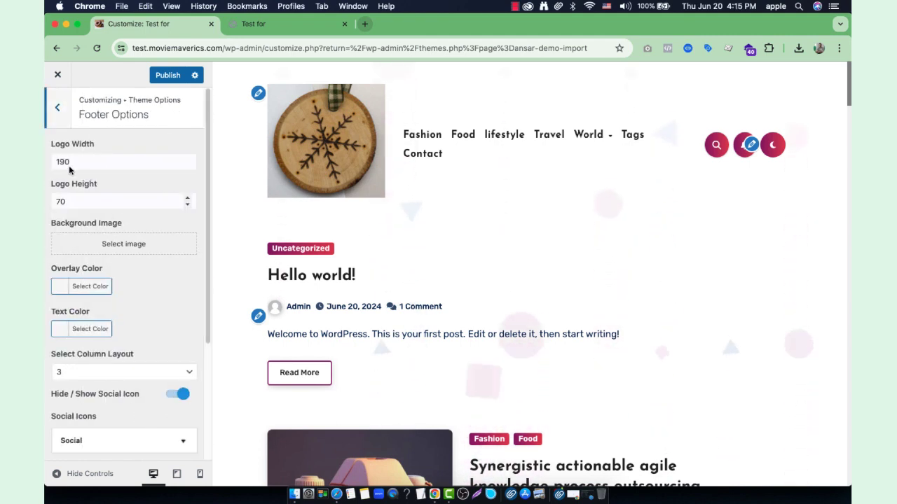
{"action": "scroll", "coordinate": [80, 204], "scroll_direction": "down", "scroll_amount": 5}
{"action": "scroll", "coordinate": [80, 203], "scroll_direction": "up", "scroll_amount": 5}
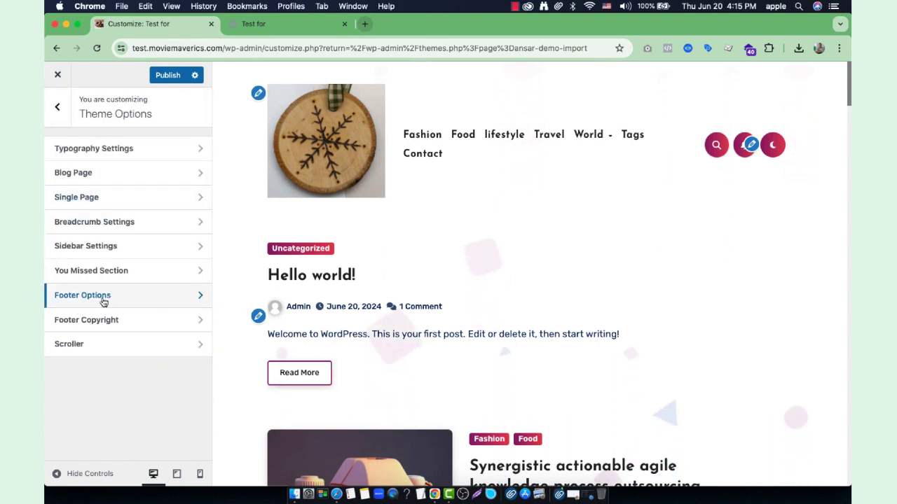
- Open the Footer Copyright settings and try adding an "S" to the end of the copyright text
{"action": "left_click", "coordinate": [103, 320]}
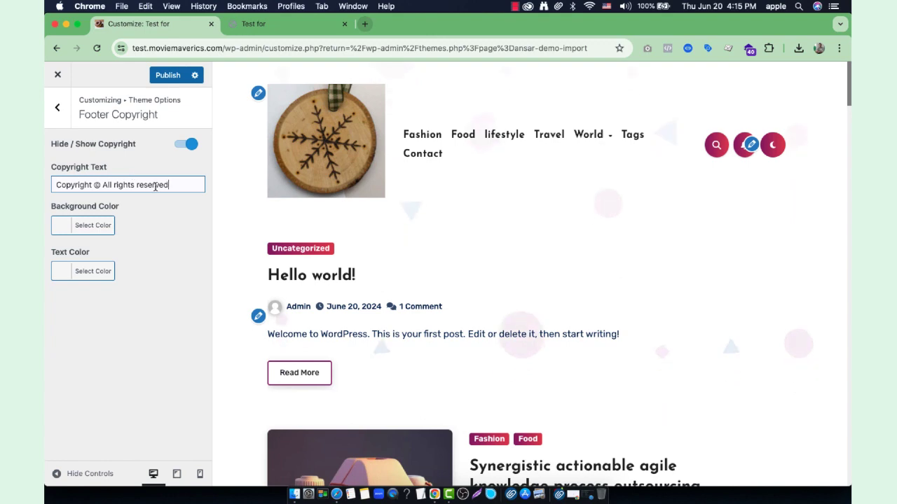
{"action": "scroll", "coordinate": [274, 248], "scroll_direction": "down", "scroll_amount": 20}
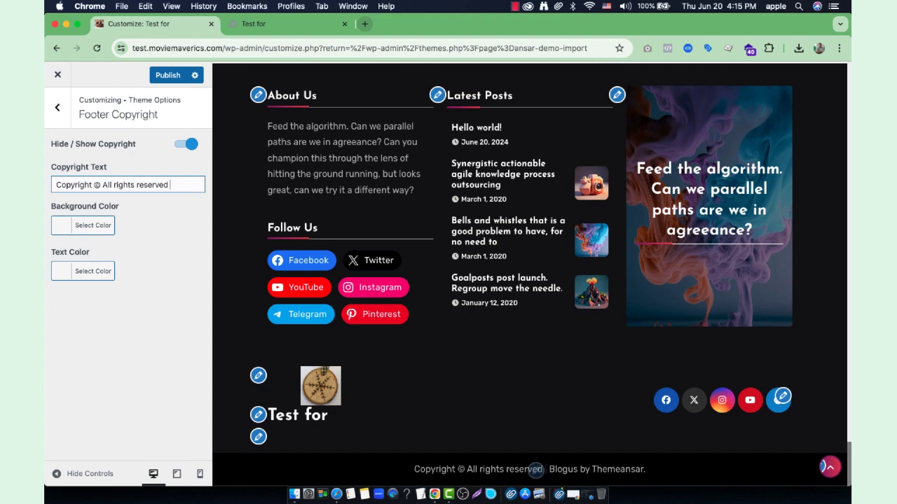
{"action": "type", "text": "S"}
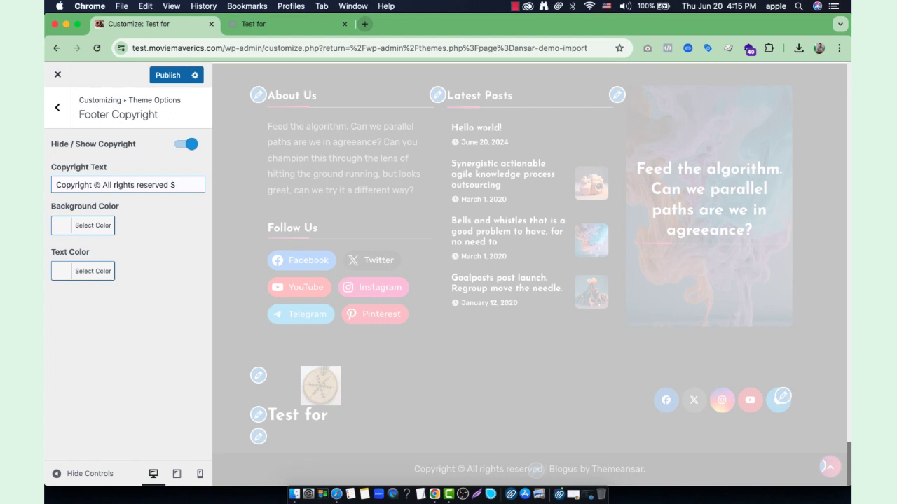
- Set the footer copyright's background and text colors to white (#ffffff), publish, and return to Theme Options
{"action": "left_click", "coordinate": [101, 232]}
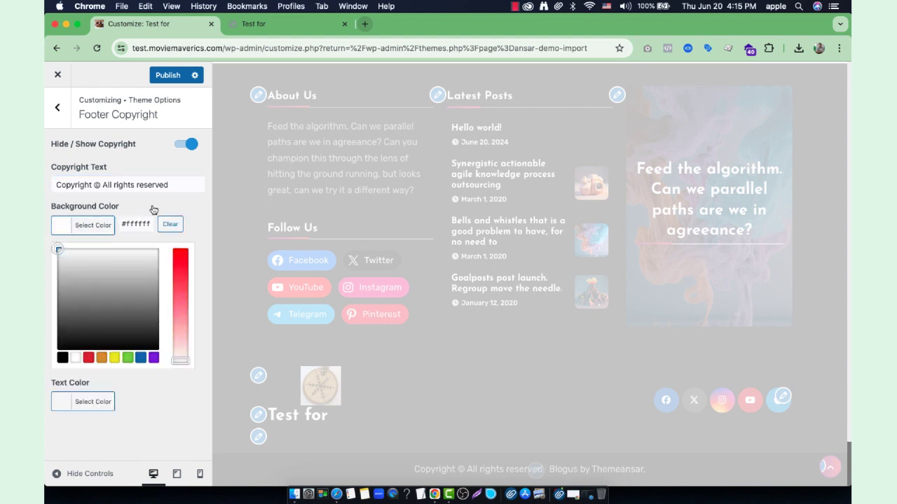
{"action": "left_click", "coordinate": [162, 207]}
{"action": "left_click", "coordinate": [105, 270]}
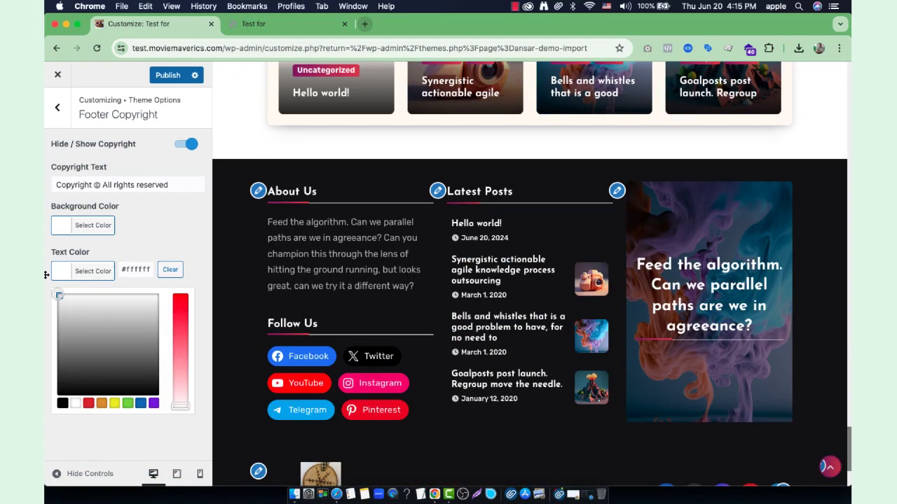
{"action": "left_click", "coordinate": [46, 275]}
{"action": "scroll", "coordinate": [401, 464], "scroll_direction": "down", "scroll_amount": 2}
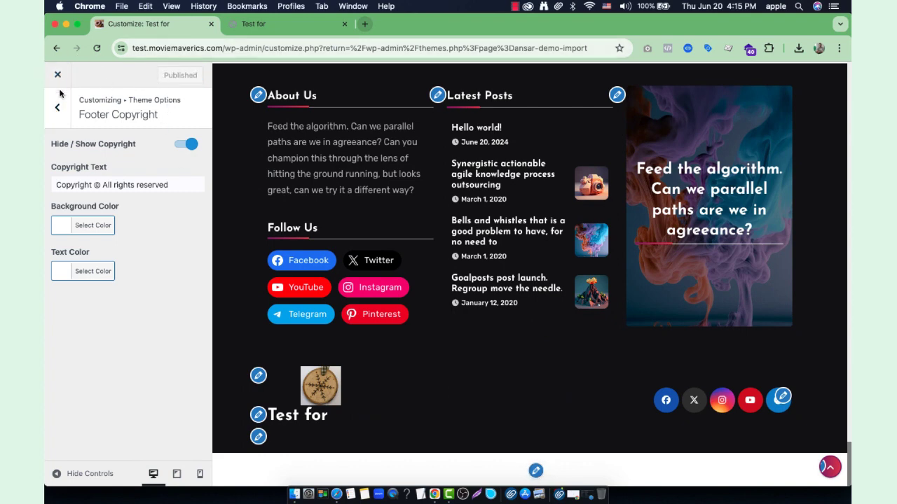
{"action": "left_click", "coordinate": [58, 112]}
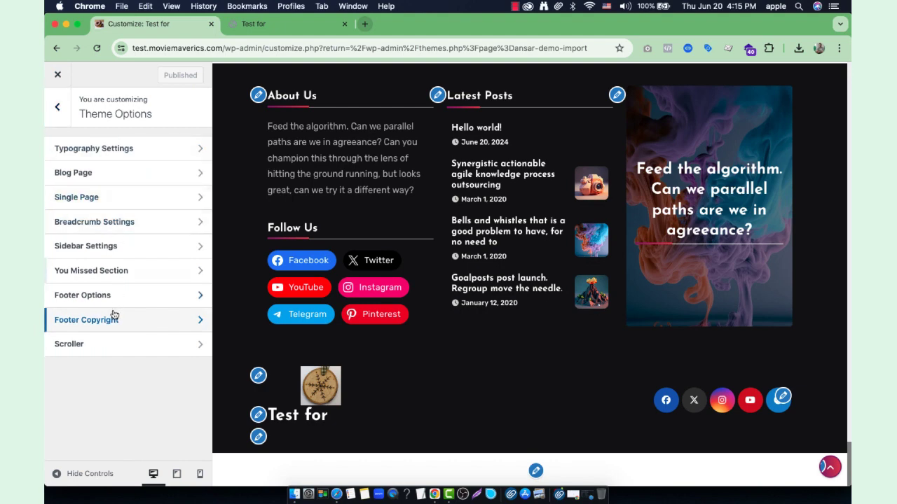
- Change the scroll-to-top icon to the double chevron, publish it, and check it in the page preview
{"action": "left_click", "coordinate": [106, 346]}
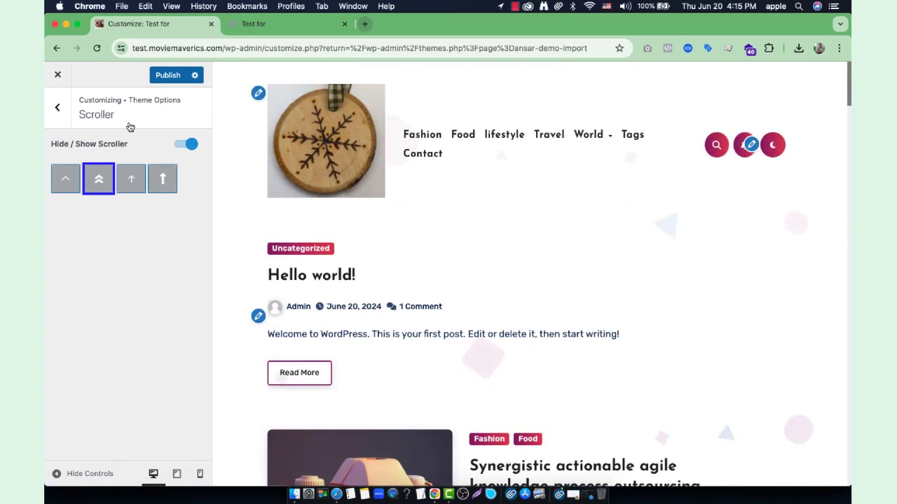
{"action": "left_click", "coordinate": [168, 75]}
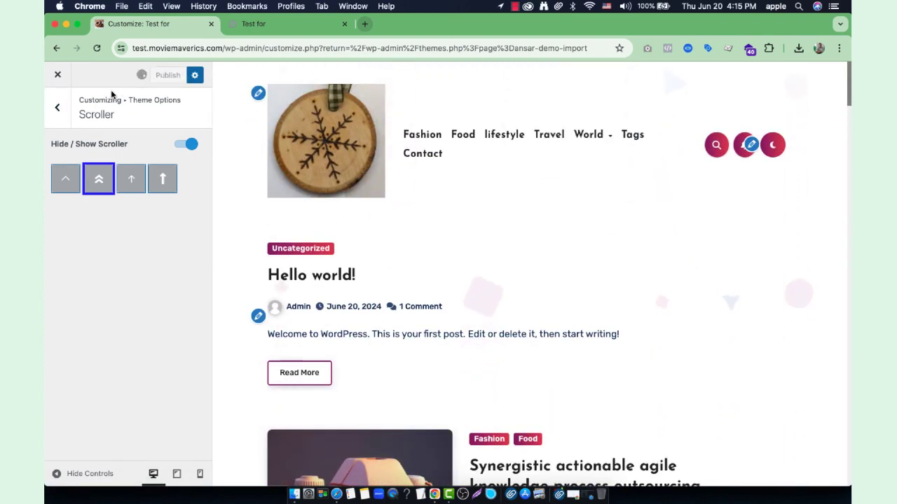
{"action": "left_click", "coordinate": [59, 119]}
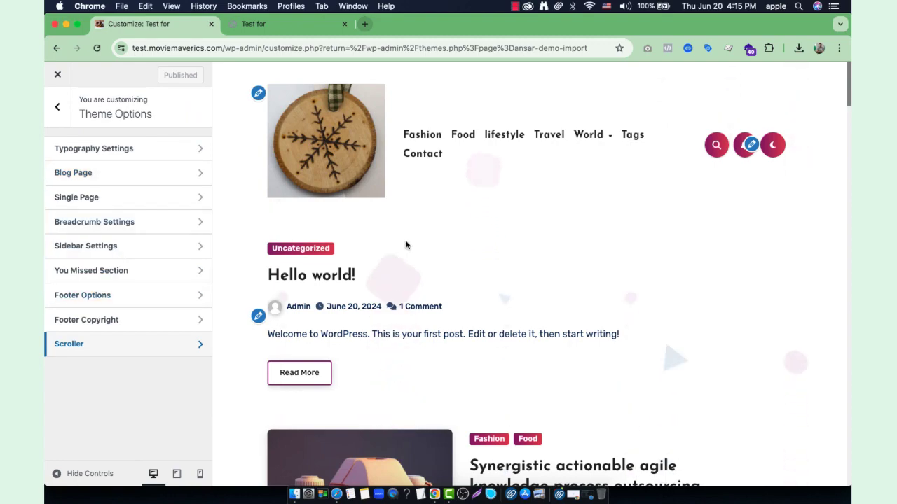
{"action": "scroll", "coordinate": [414, 280], "scroll_direction": "down", "scroll_amount": 10}
{"action": "scroll", "coordinate": [429, 326], "scroll_direction": "down", "scroll_amount": 15}
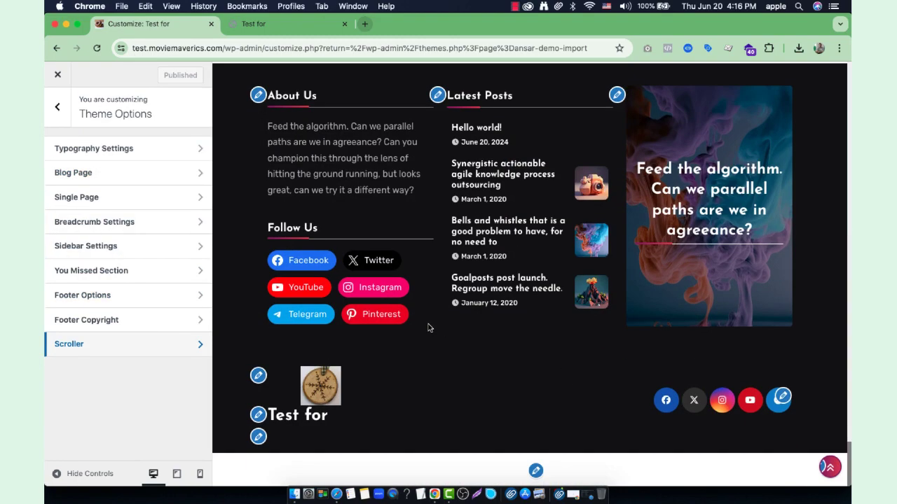
{"action": "scroll", "coordinate": [428, 325], "scroll_direction": "up", "scroll_amount": 5}
{"action": "scroll", "coordinate": [426, 327], "scroll_direction": "down", "scroll_amount": 5}
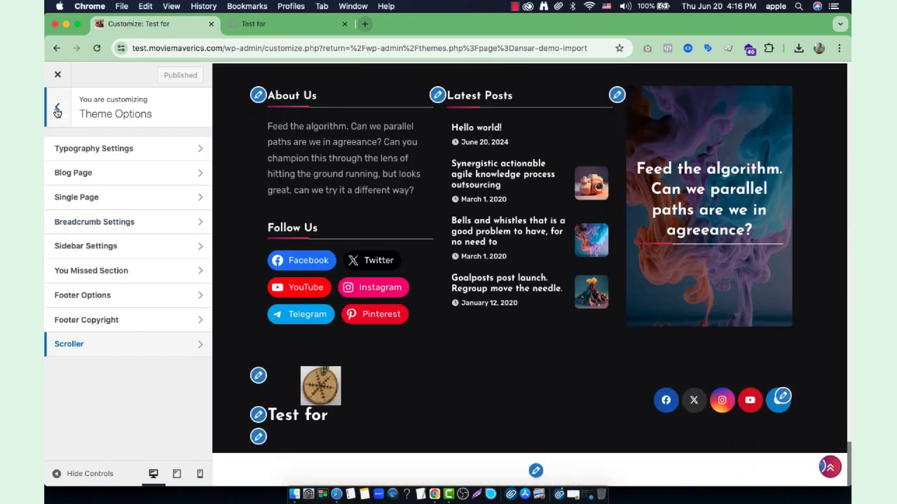
- Open the Sidebar Width settings under General Layout and zoom the browser out until the sidebar sits beside the posts in the preview
{"action": "left_click", "coordinate": [57, 110]}
{"action": "left_click", "coordinate": [103, 313]}
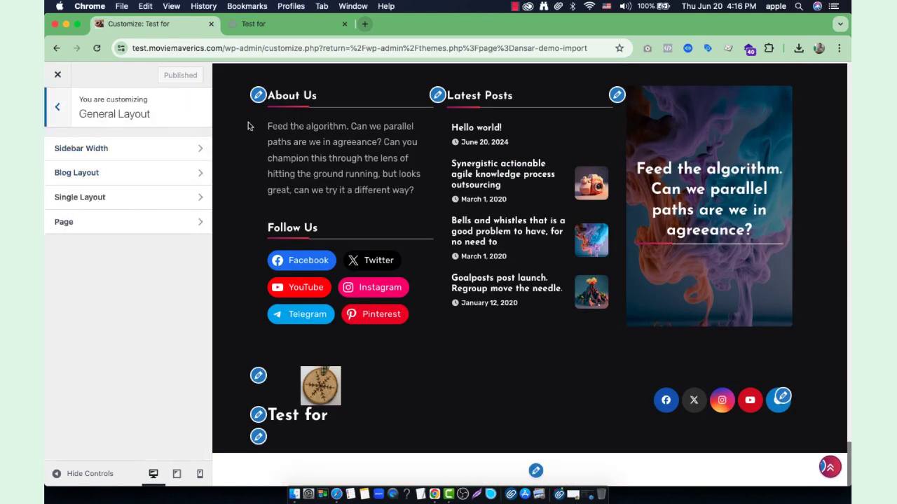
{"action": "left_click", "coordinate": [178, 147]}
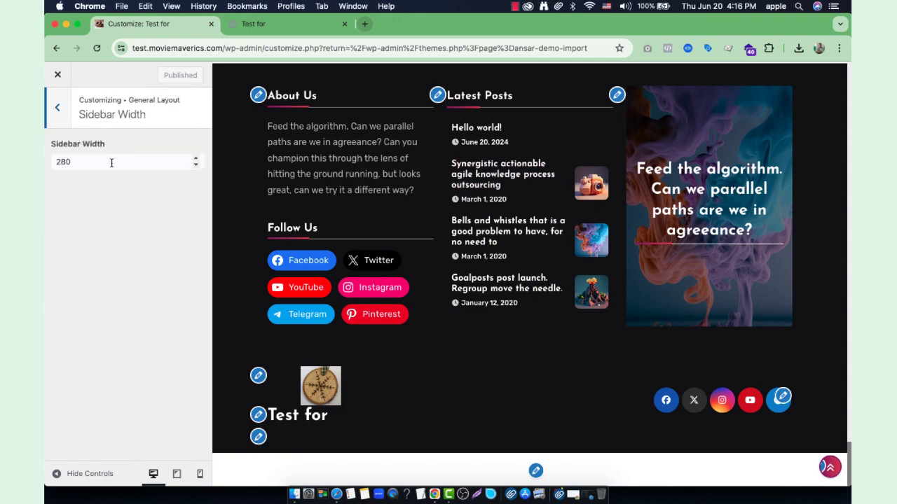
{"action": "scroll", "coordinate": [637, 183], "scroll_direction": "up", "scroll_amount": 20}
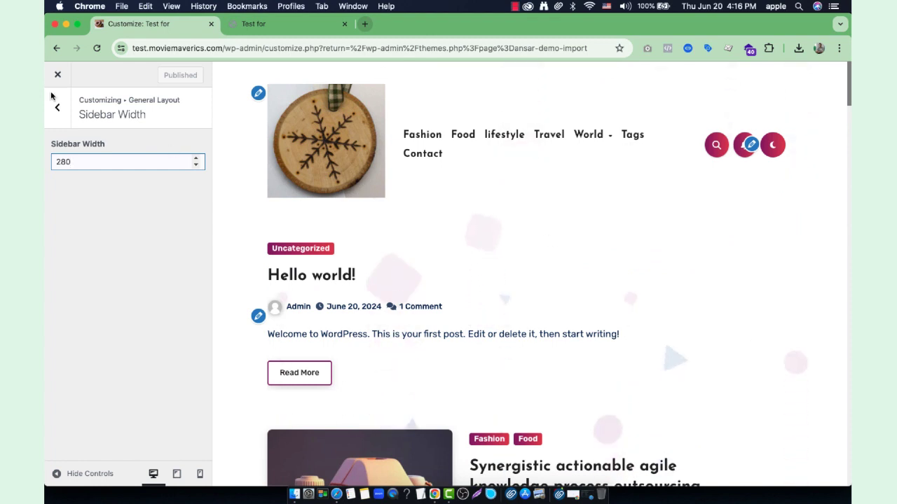
{"action": "left_click", "coordinate": [840, 48]}
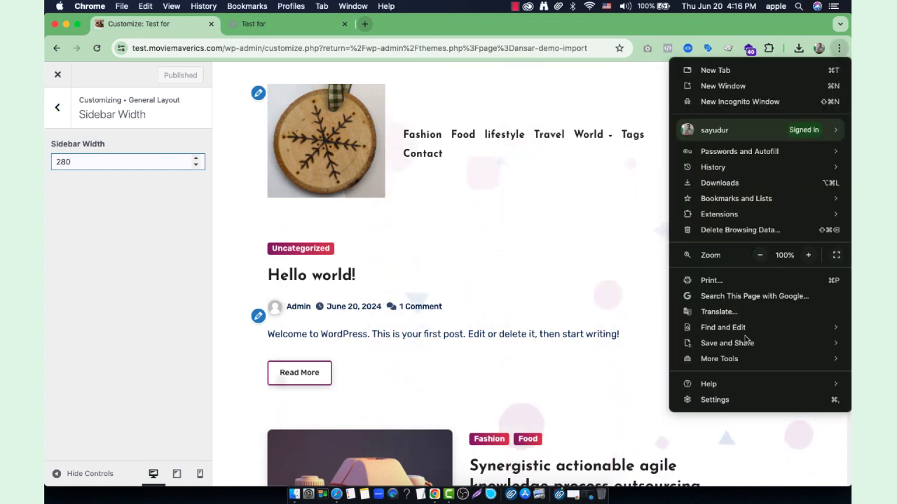
{"action": "left_click", "coordinate": [760, 259]}
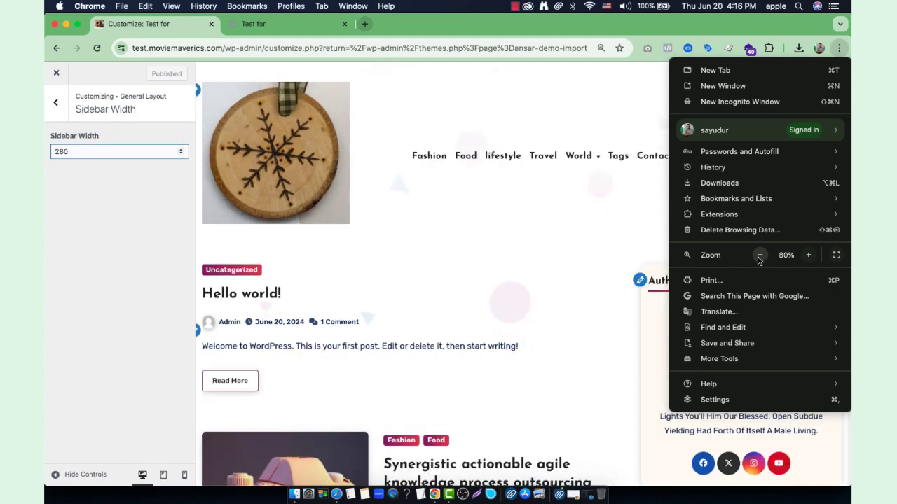
{"action": "left_click", "coordinate": [489, 243]}
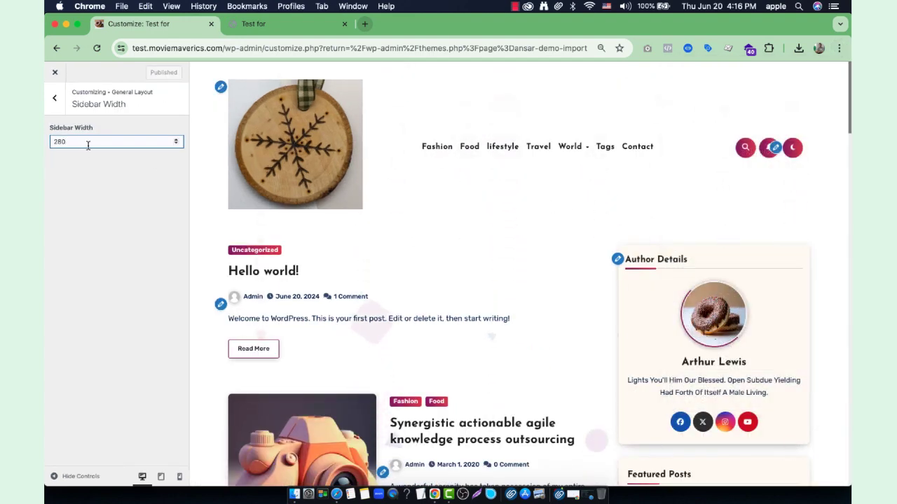
- Try sidebar widths of 100 and 500 to compare the effect in the preview, clearing each value after checking it
{"action": "type", "text": "100"}
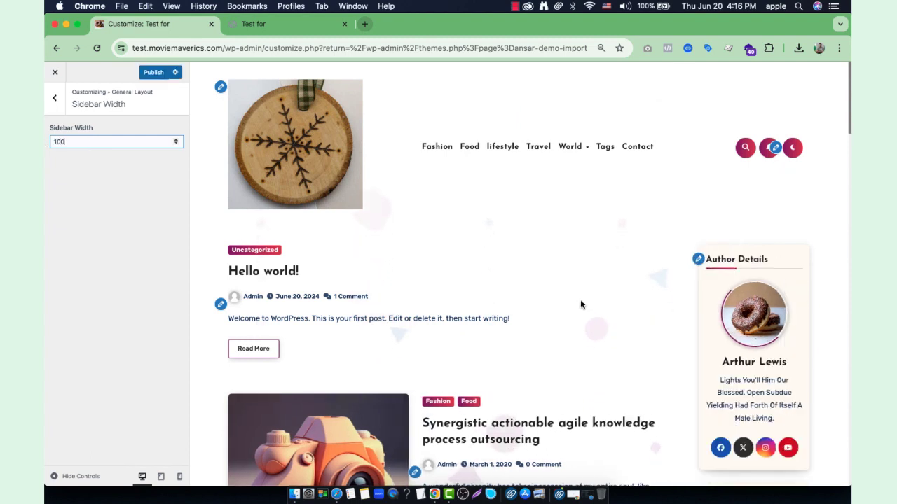
{"action": "key", "text": "BackSpace"}
{"action": "key", "text": "BackSpace"}
{"action": "key", "text": "BackSpace"}
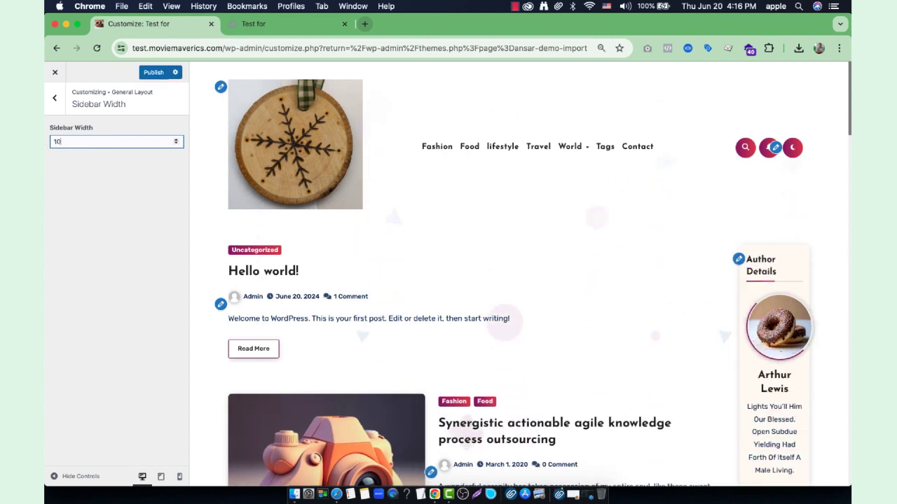
{"action": "type", "text": "500"}
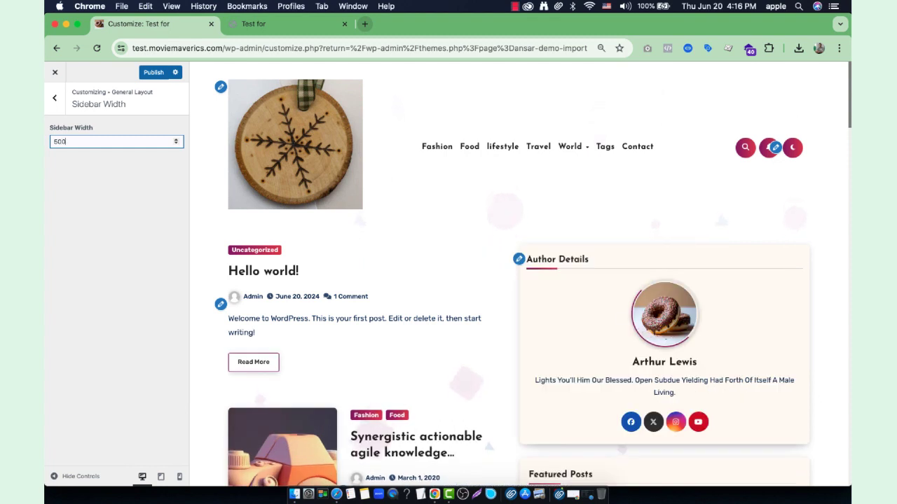
{"action": "key", "text": "BackSpace"}
{"action": "key", "text": "BackSpace"}
{"action": "key", "text": "BackSpace"}
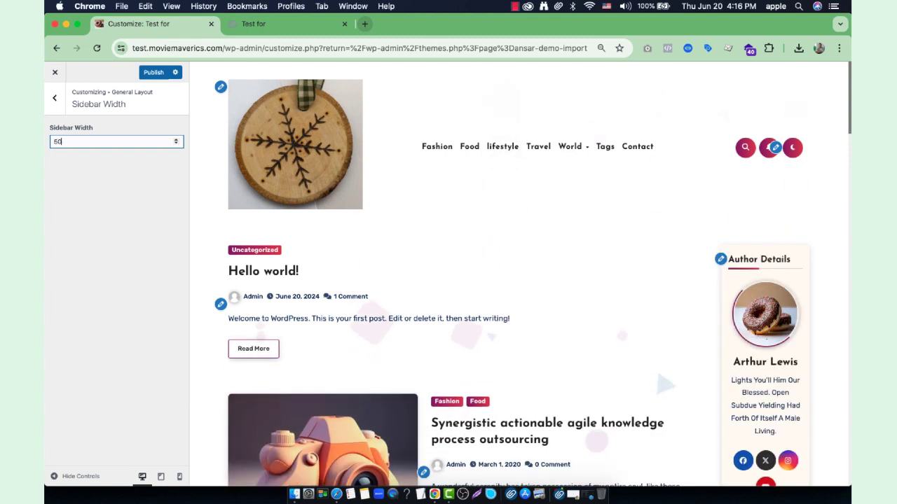
- Set the sidebar width to 280 and return to the General Layout settings
{"action": "type", "text": "280"}
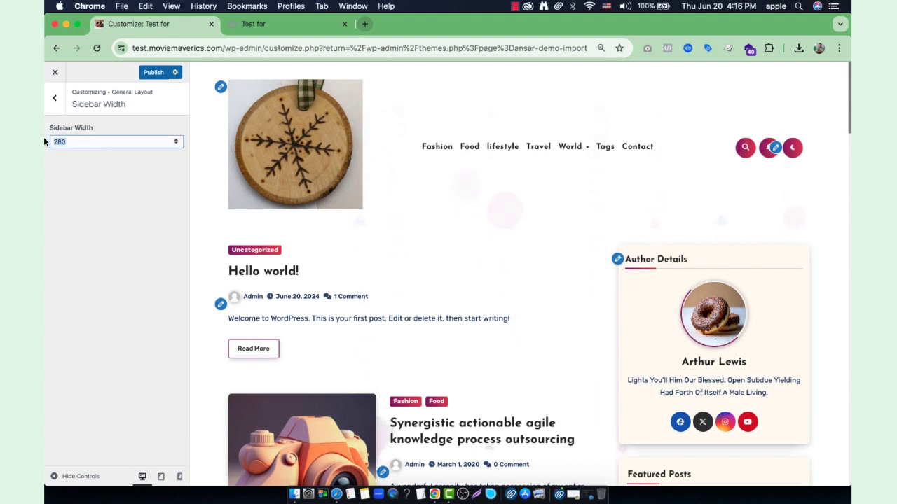
{"action": "left_click", "coordinate": [56, 99]}
{"action": "left_click", "coordinate": [82, 138]}
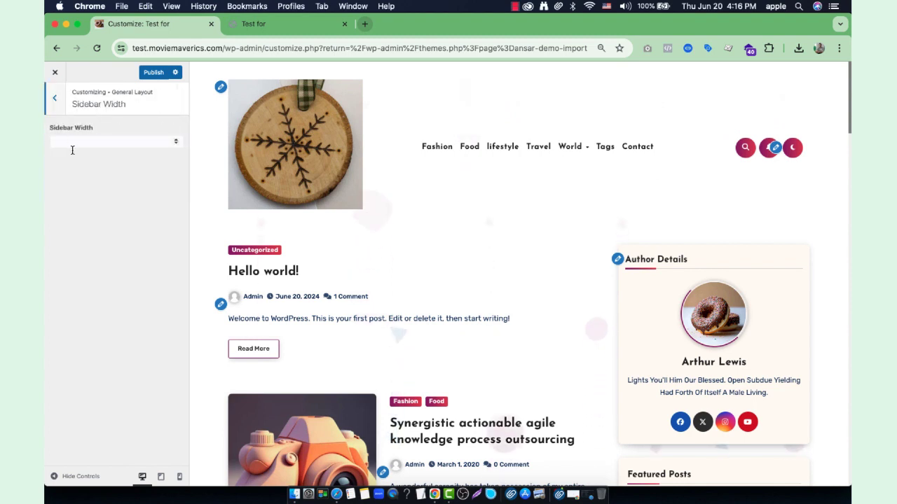
{"action": "left_click", "coordinate": [73, 142]}
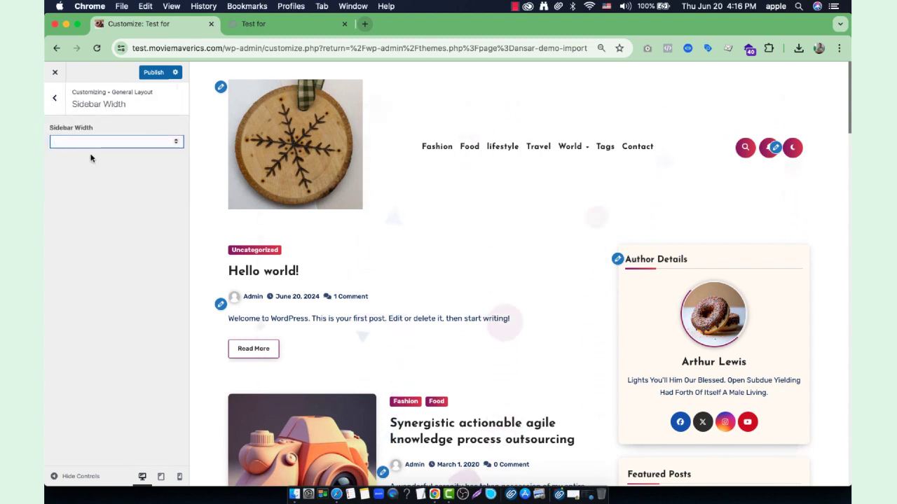
{"action": "type", "text": "280"}
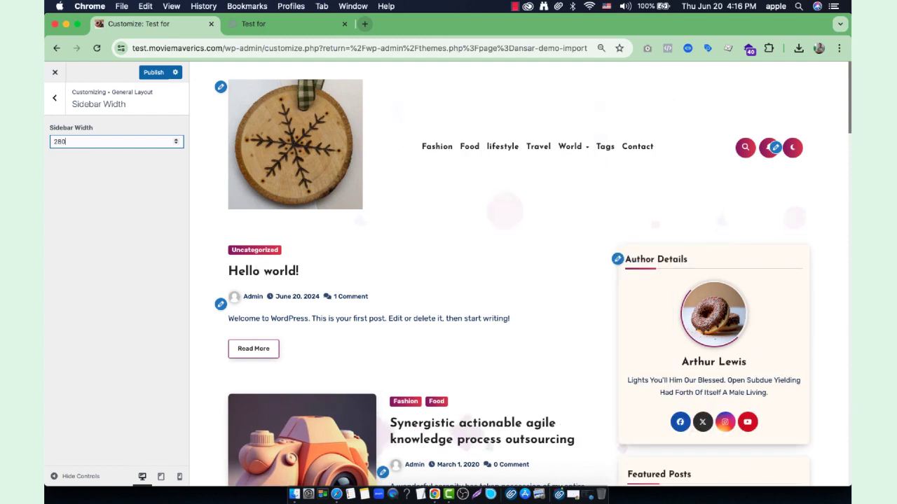
{"action": "key", "text": "Escape"}
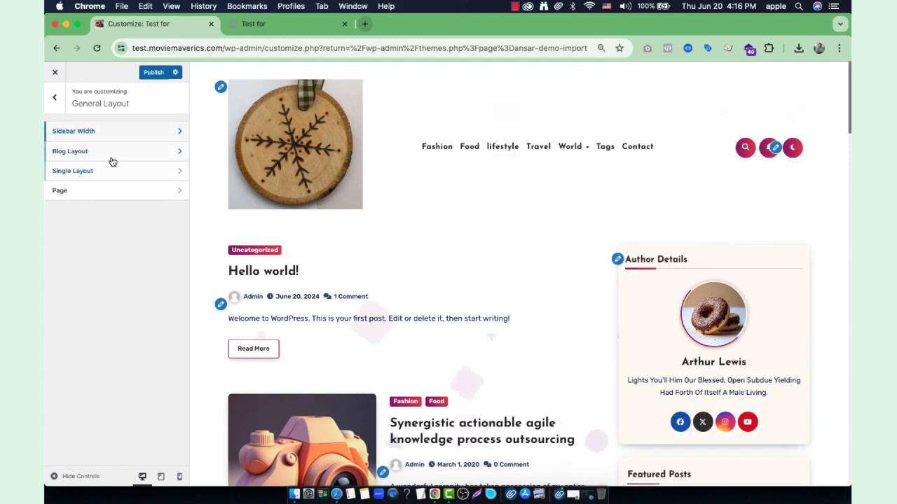
- Look through the Blog Layout options alongside the blog preview and return to General Layout
{"action": "left_click", "coordinate": [110, 155]}
{"action": "scroll", "coordinate": [479, 309], "scroll_direction": "down", "scroll_amount": 4}
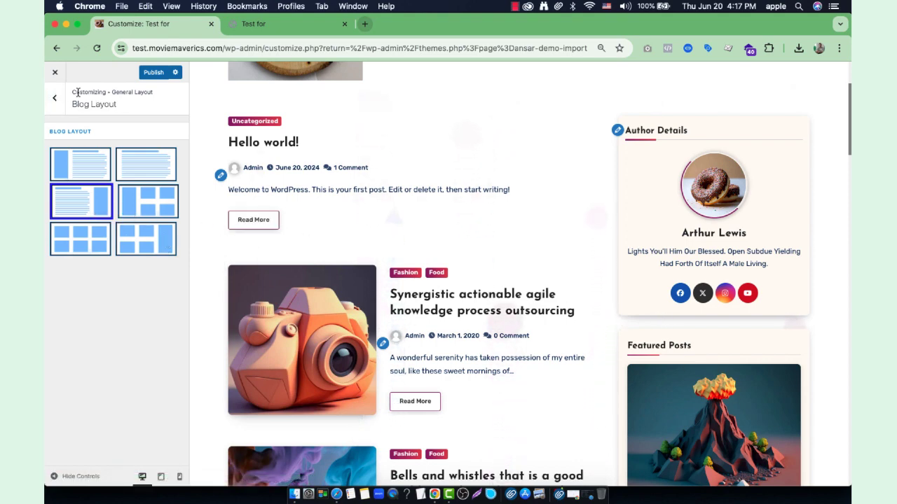
{"action": "left_click", "coordinate": [57, 99]}
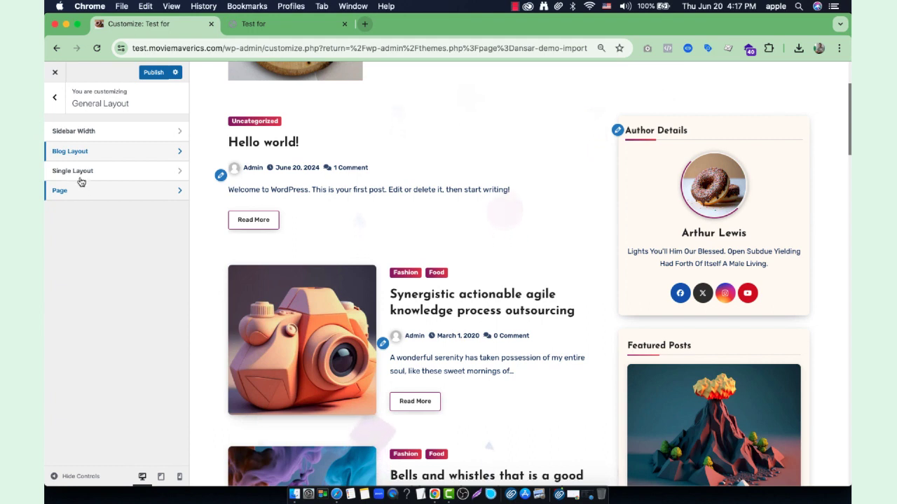
- Open the Single Layout settings and examine the "Synergistic actionable agile knowledge process outsourcing" post and its sidebar in the preview
{"action": "left_click", "coordinate": [78, 171]}
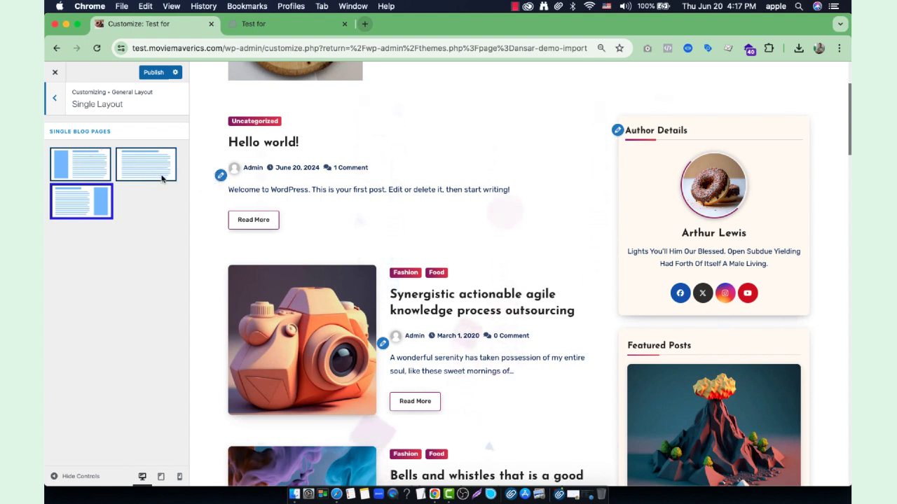
{"action": "left_click", "coordinate": [444, 299]}
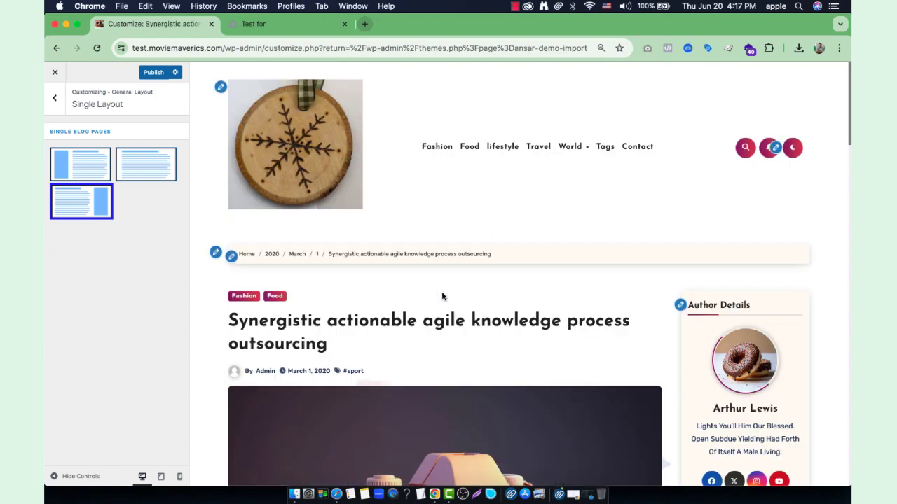
{"action": "scroll", "coordinate": [441, 293], "scroll_direction": "down", "scroll_amount": 5}
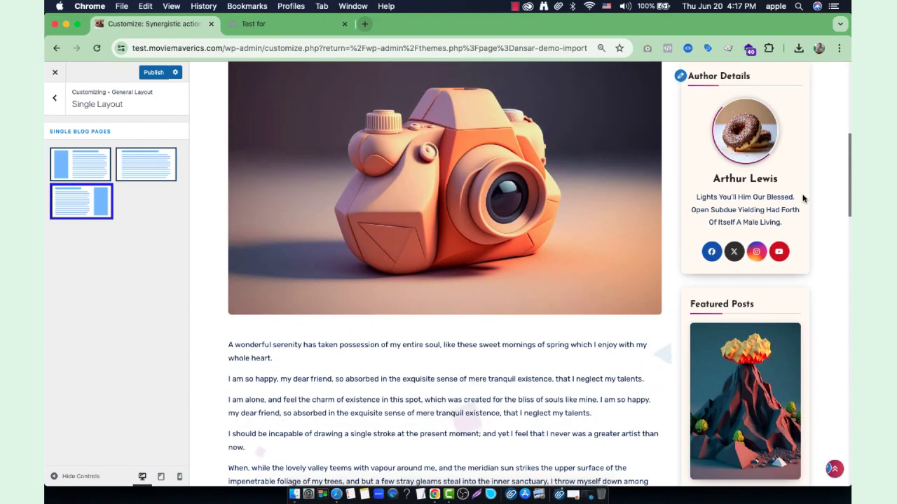
{"action": "scroll", "coordinate": [503, 297], "scroll_direction": "down", "scroll_amount": 9}
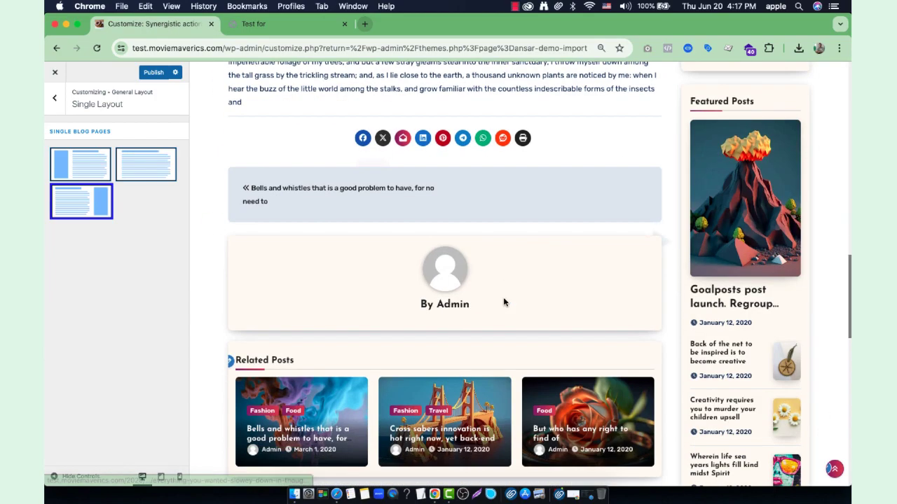
{"action": "scroll", "coordinate": [503, 297], "scroll_direction": "up", "scroll_amount": 4}
{"action": "scroll", "coordinate": [767, 287], "scroll_direction": "down", "scroll_amount": 9}
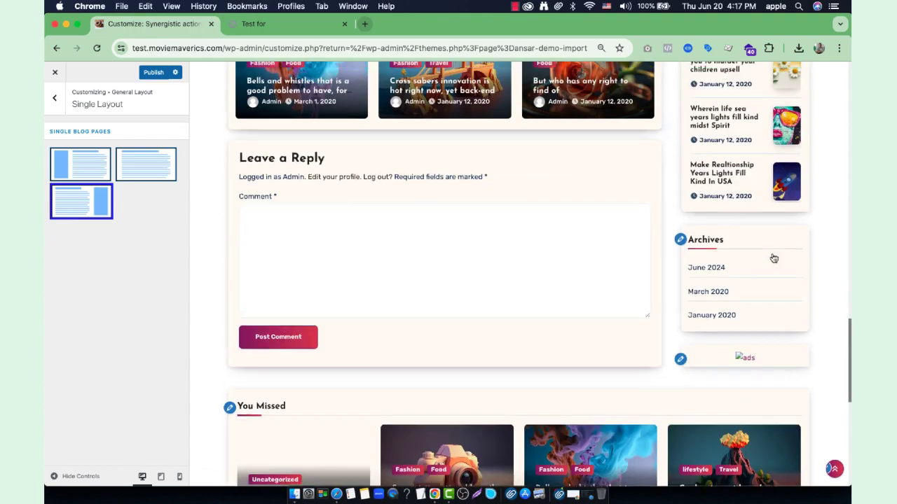
{"action": "scroll", "coordinate": [773, 266], "scroll_direction": "down", "scroll_amount": 6}
{"action": "scroll", "coordinate": [460, 226], "scroll_direction": "up", "scroll_amount": 14}
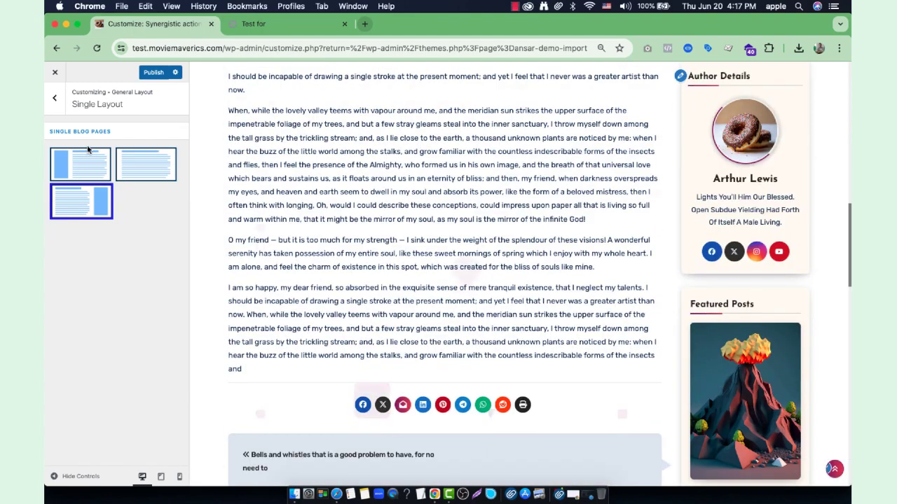
- Try the full-width and left-sidebar layouts for single blog pages, checking each on the previewed post
{"action": "left_click", "coordinate": [147, 168]}
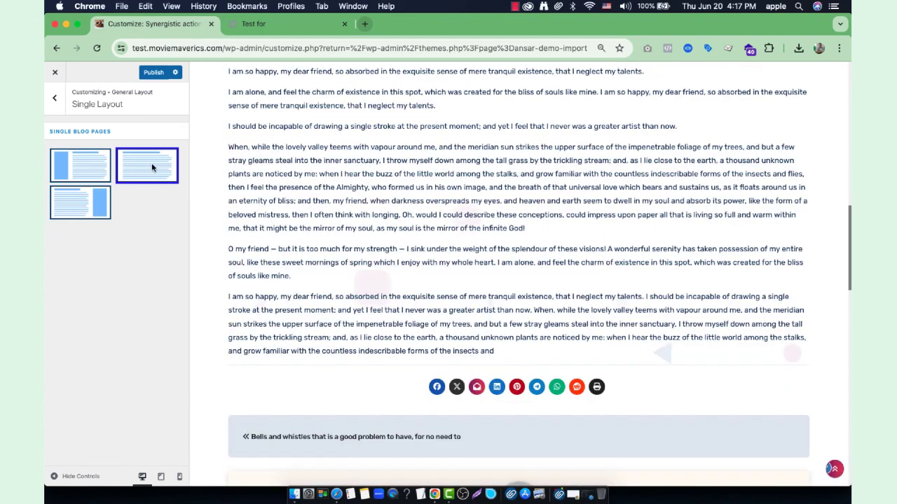
{"action": "scroll", "coordinate": [658, 326], "scroll_direction": "down", "scroll_amount": 10}
{"action": "scroll", "coordinate": [702, 277], "scroll_direction": "up", "scroll_amount": 20}
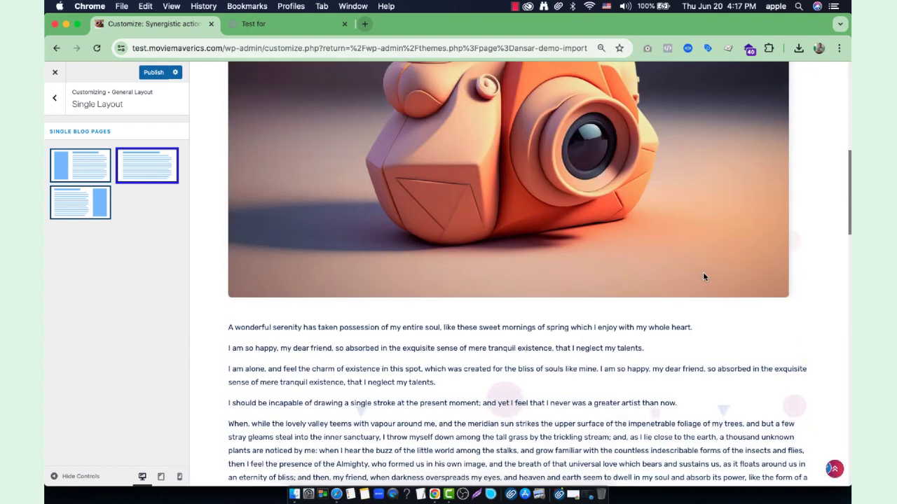
{"action": "left_click", "coordinate": [70, 179]}
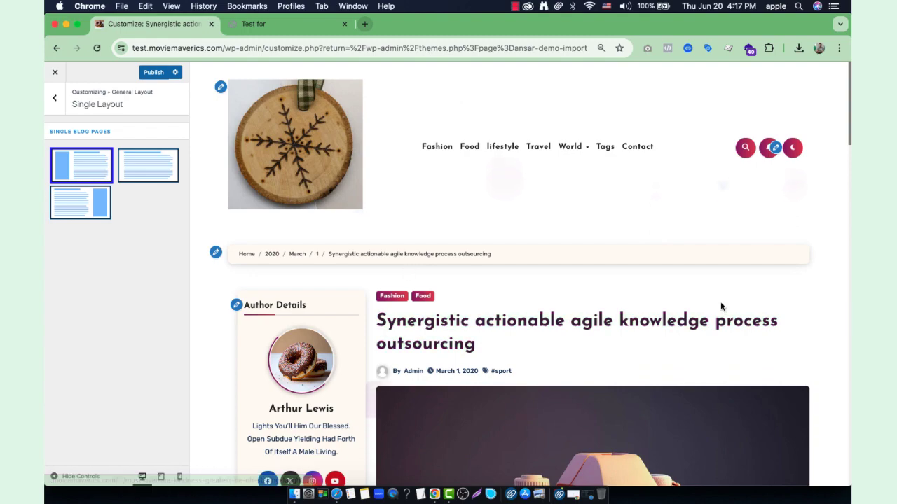
{"action": "scroll", "coordinate": [721, 304], "scroll_direction": "down", "scroll_amount": 5}
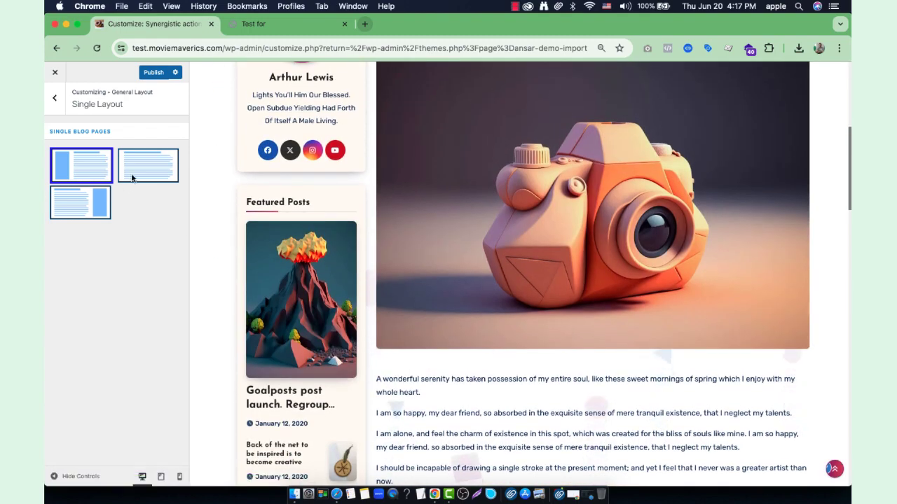
- Set the single blog page layout to full width without a sidebar, review the post, and return to General Layout
{"action": "left_click", "coordinate": [140, 168]}
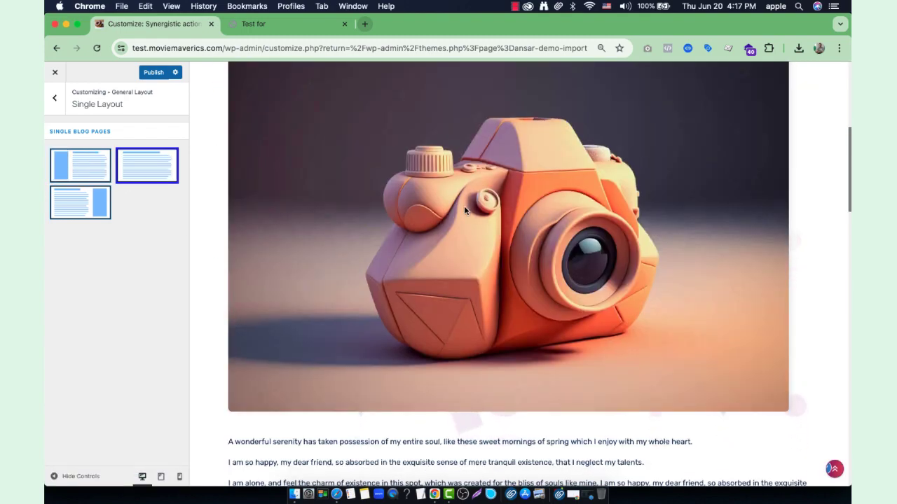
{"action": "scroll", "coordinate": [468, 210], "scroll_direction": "down", "scroll_amount": 15}
{"action": "scroll", "coordinate": [468, 209], "scroll_direction": "up", "scroll_amount": 20}
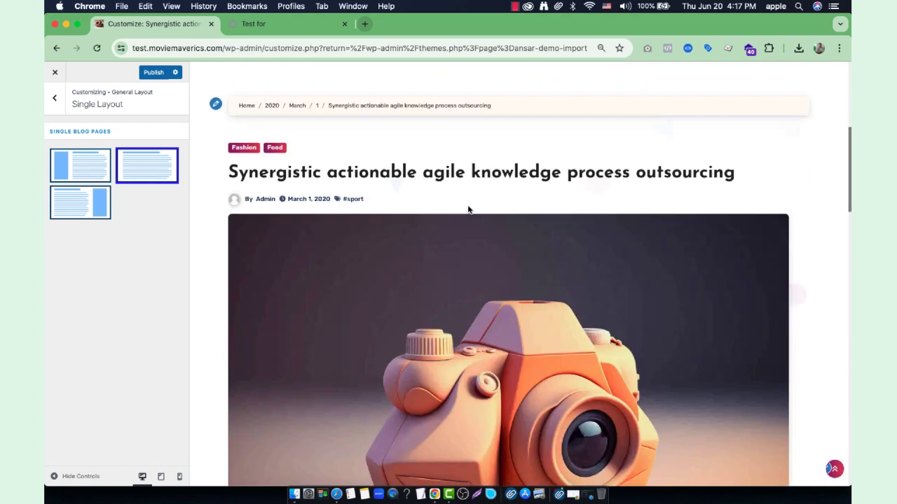
{"action": "left_click", "coordinate": [56, 99]}
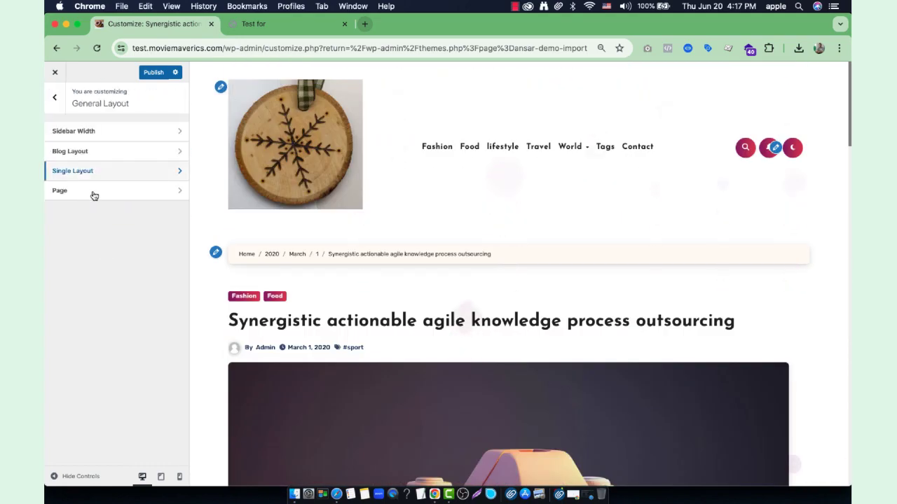
- Open the Page layout settings, preview the Contact page, and set the page layout to full width without a sidebar
{"action": "left_click", "coordinate": [92, 194]}
{"action": "scroll", "coordinate": [340, 276], "scroll_direction": "down", "scroll_amount": 5}
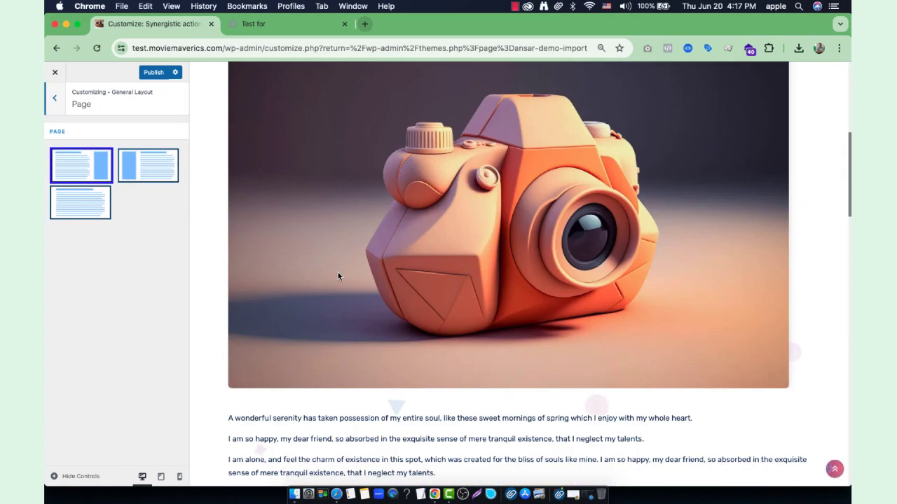
{"action": "scroll", "coordinate": [341, 276], "scroll_direction": "down", "scroll_amount": 2}
{"action": "scroll", "coordinate": [593, 153], "scroll_direction": "up", "scroll_amount": 8}
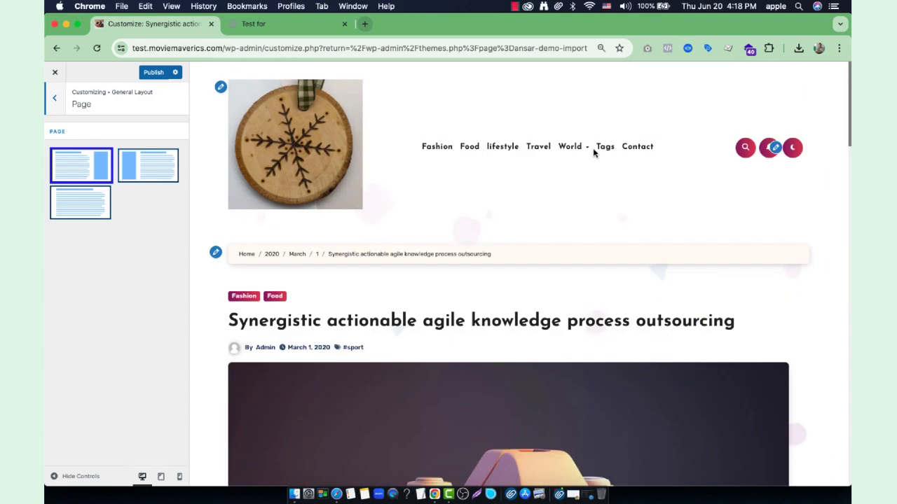
{"action": "left_click", "coordinate": [637, 146]}
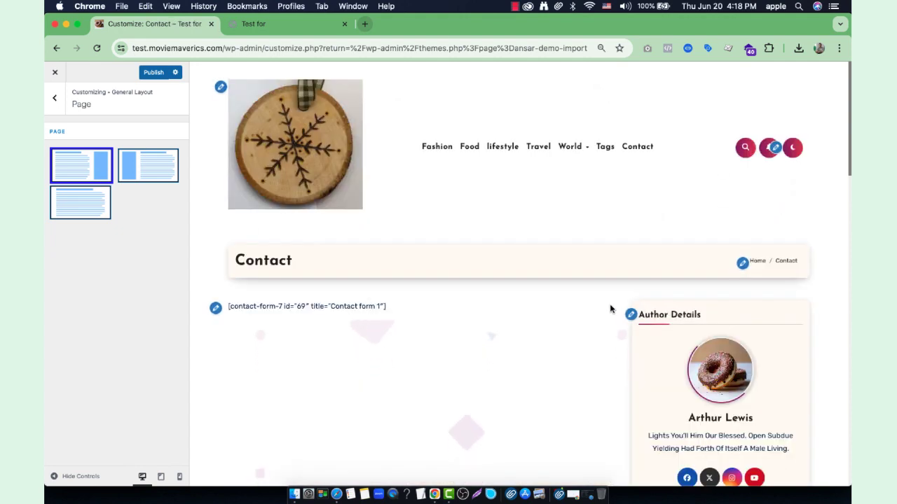
{"action": "scroll", "coordinate": [603, 309], "scroll_direction": "down", "scroll_amount": 3}
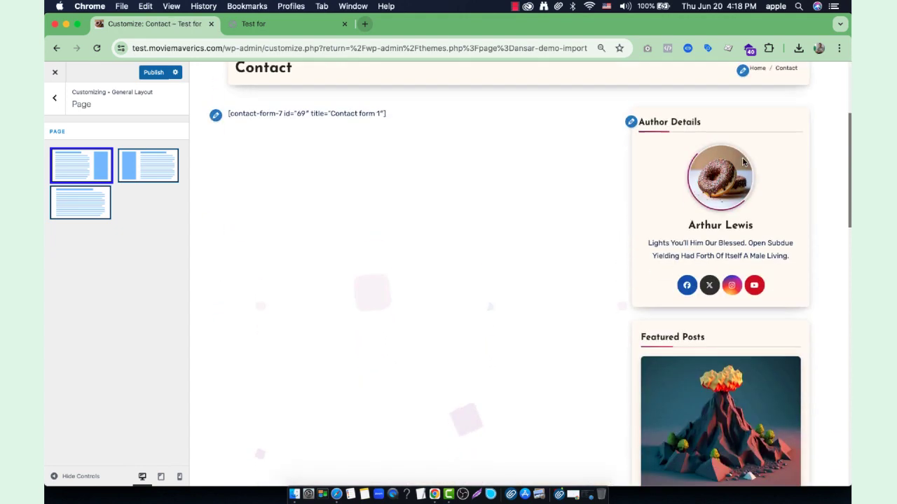
{"action": "left_click", "coordinate": [83, 204]}
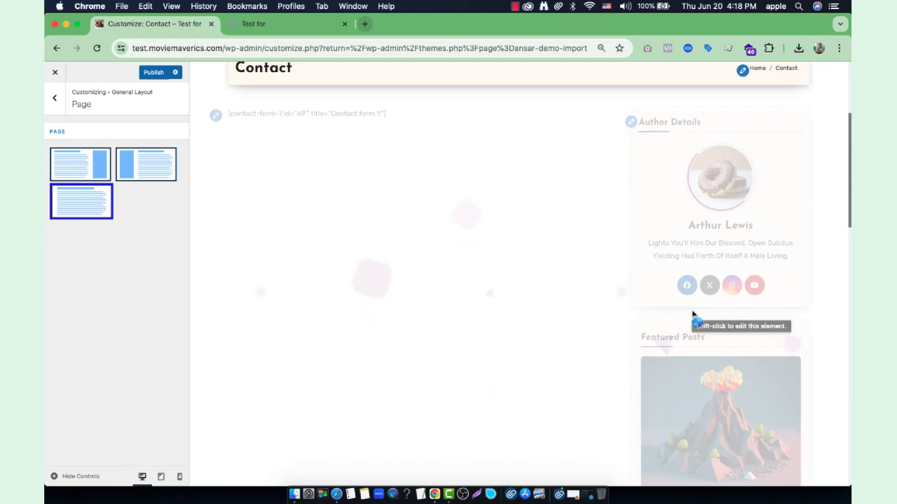
- Review the Contact page's full-width layout in the preview and return to the main customizer settings
{"action": "scroll", "coordinate": [692, 315], "scroll_direction": "down", "scroll_amount": 4}
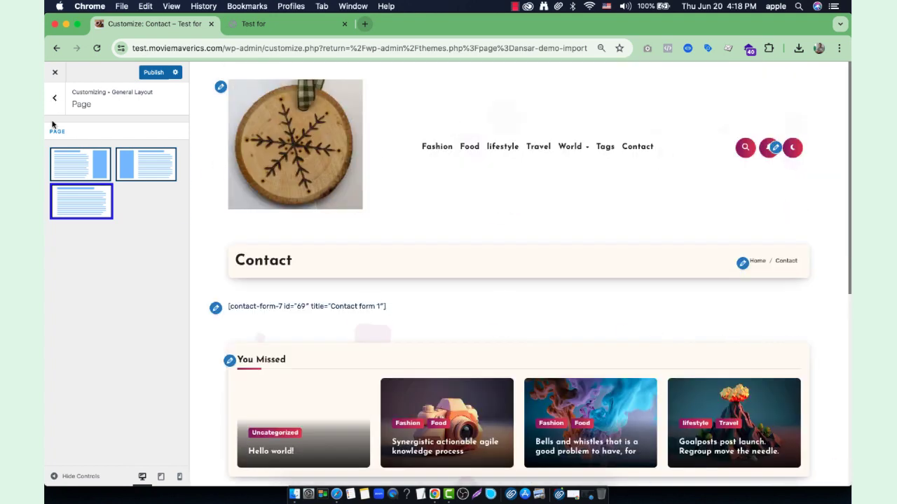
{"action": "left_click", "coordinate": [54, 99]}
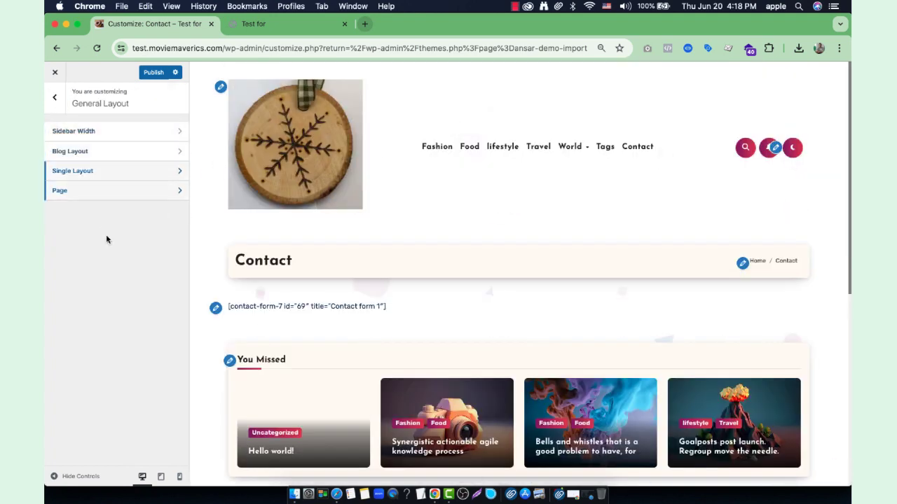
{"action": "left_click", "coordinate": [54, 98]}
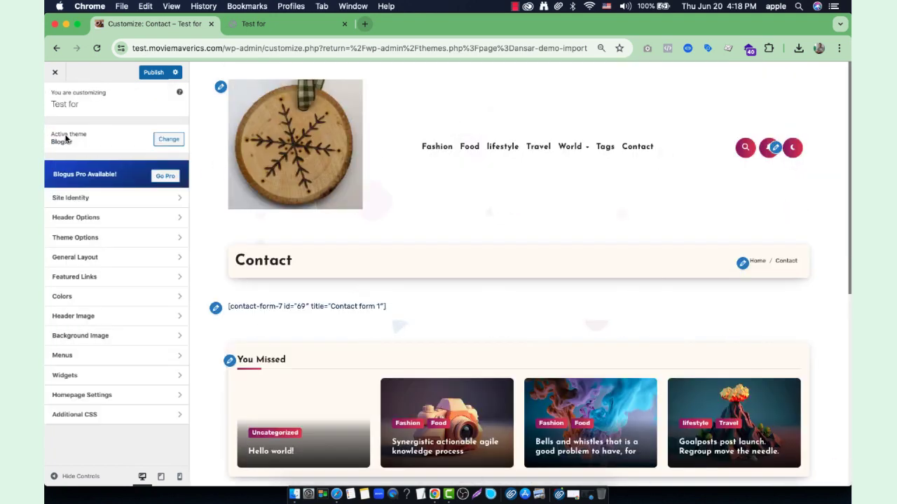
- Turn on the display of Featured Links, check the Contact page preview, and return to the main customizer settings
{"action": "left_click", "coordinate": [96, 280]}
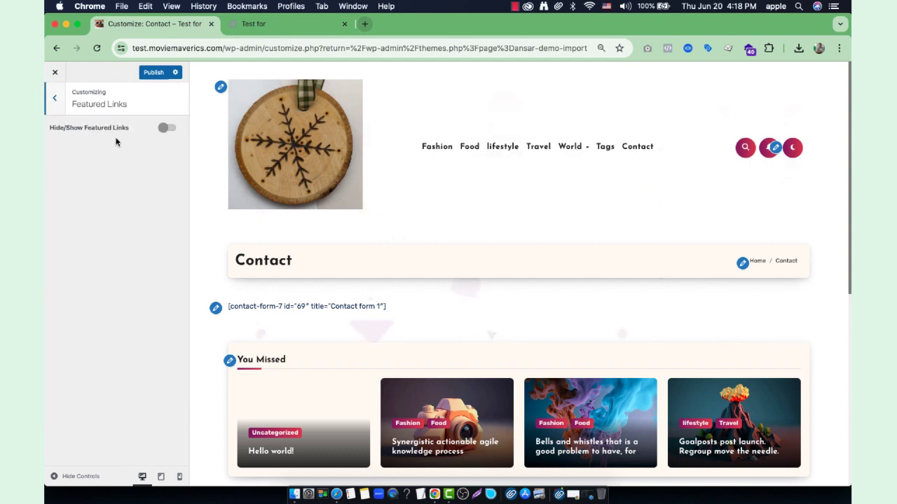
{"action": "left_click", "coordinate": [166, 130]}
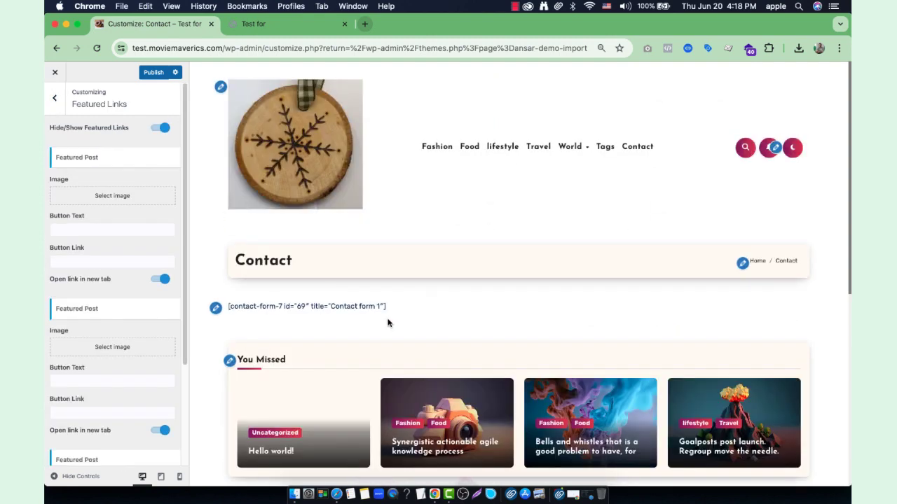
{"action": "scroll", "coordinate": [389, 323], "scroll_direction": "down", "scroll_amount": 5}
{"action": "scroll", "coordinate": [553, 322], "scroll_direction": "up", "scroll_amount": 10}
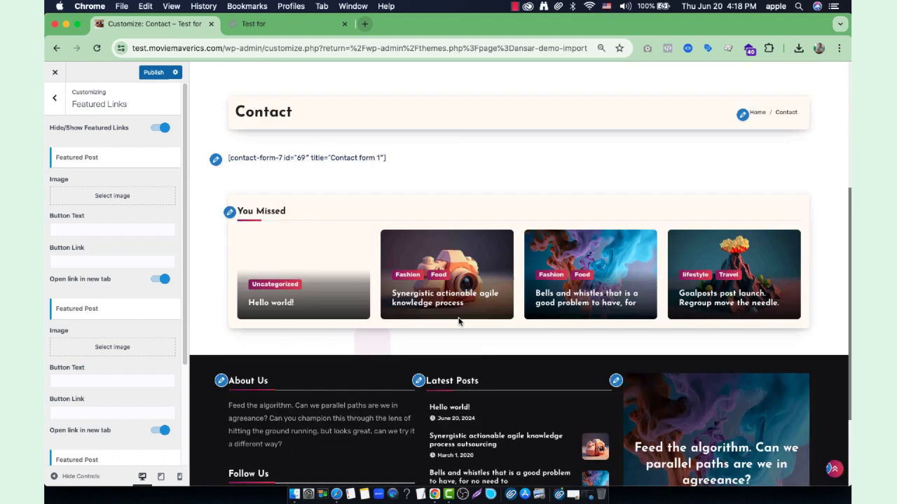
{"action": "left_click", "coordinate": [58, 98]}
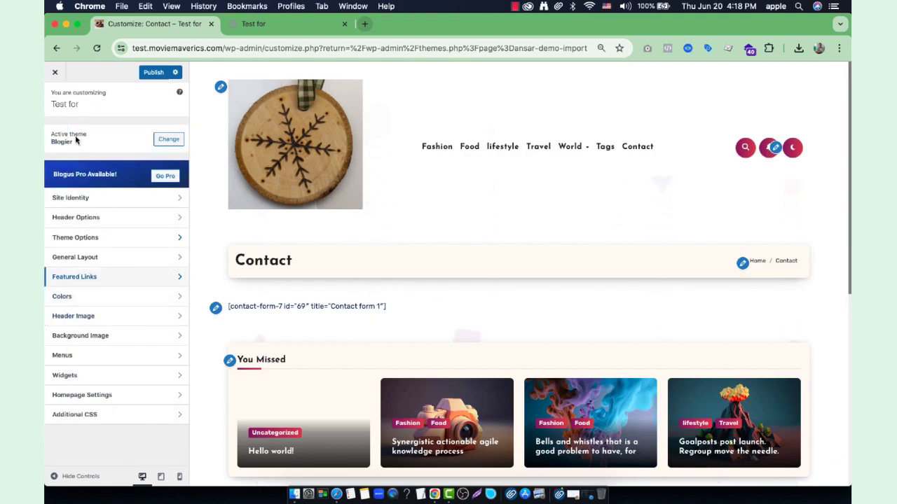
- Examine the Colors settings and try the dark mode switch in the site header, returning the preview to light mode
{"action": "left_click", "coordinate": [92, 298]}
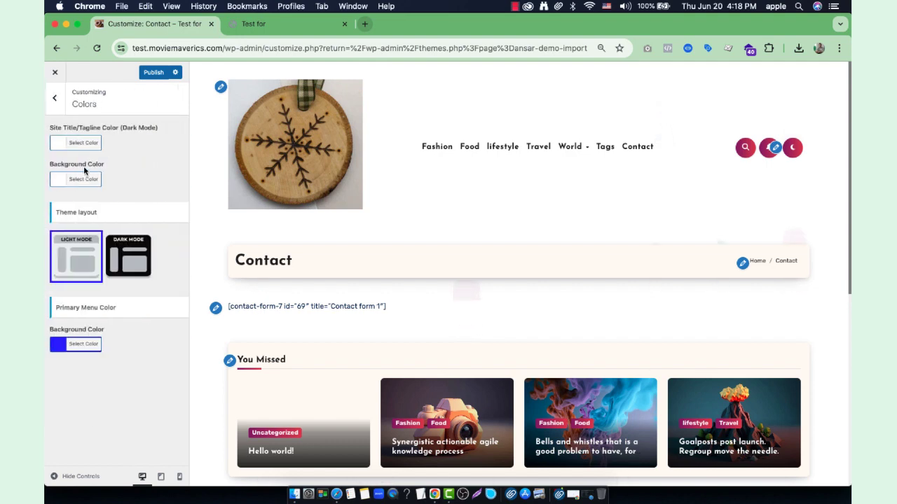
{"action": "left_click", "coordinate": [56, 99]}
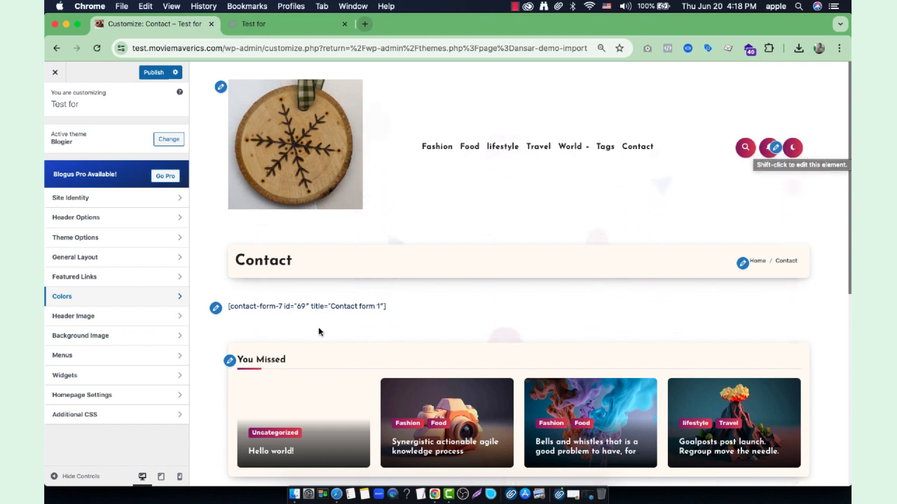
{"action": "left_click", "coordinate": [793, 148]}
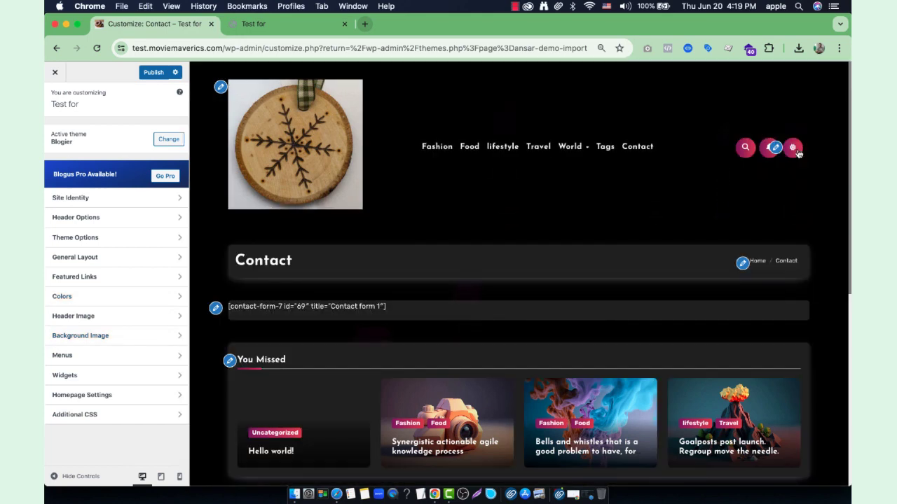
{"action": "left_click", "coordinate": [795, 150]}
{"action": "left_click", "coordinate": [796, 150]}
{"action": "left_click", "coordinate": [796, 150]}
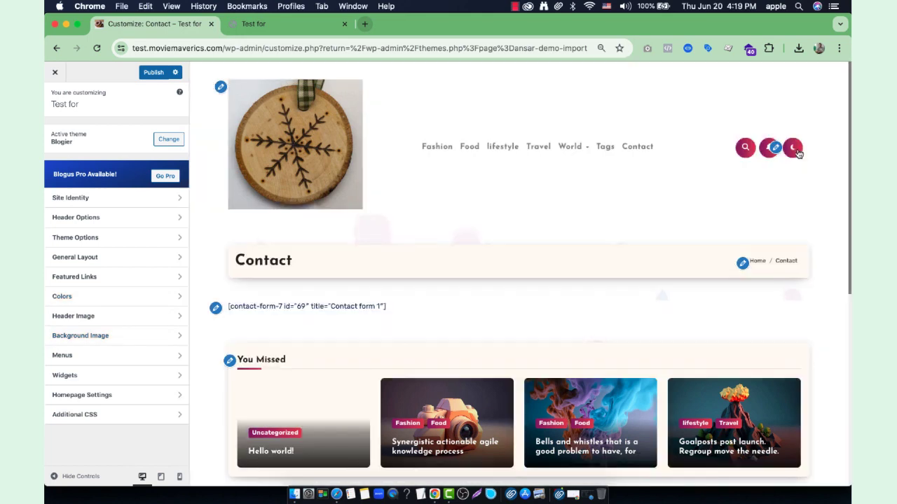
- Examine the Header Image and Background Image settings without choosing an image
{"action": "left_click", "coordinate": [99, 324]}
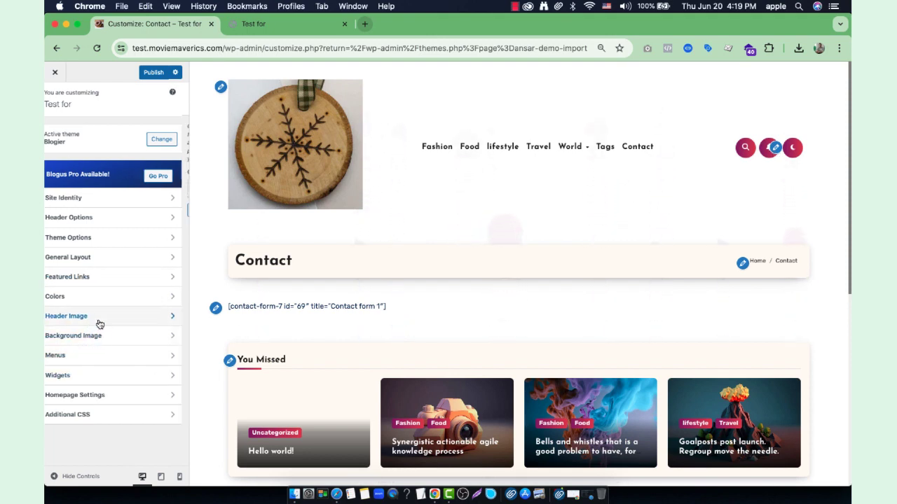
{"action": "left_click", "coordinate": [58, 103]}
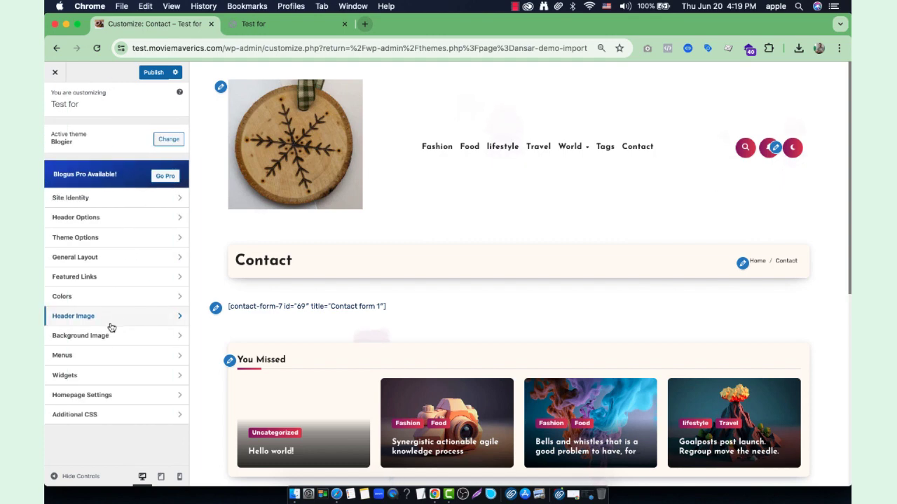
{"action": "left_click", "coordinate": [81, 335]}
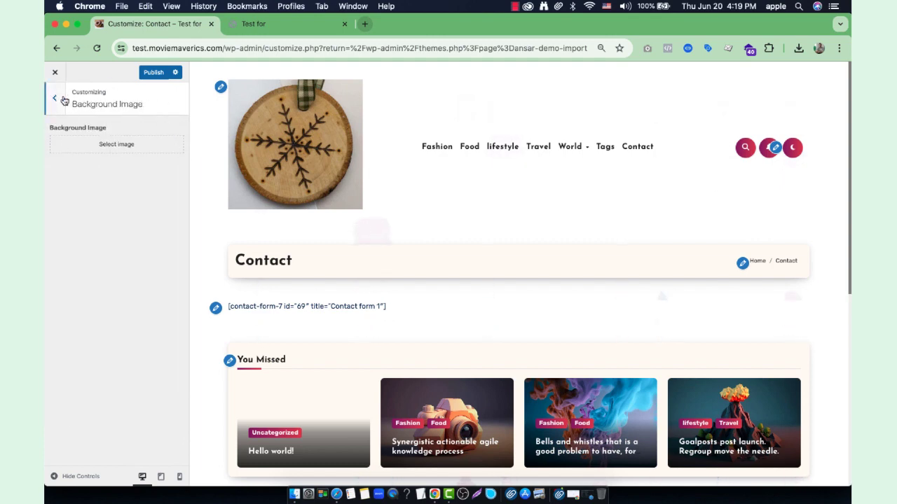
{"action": "key", "text": "Escape"}
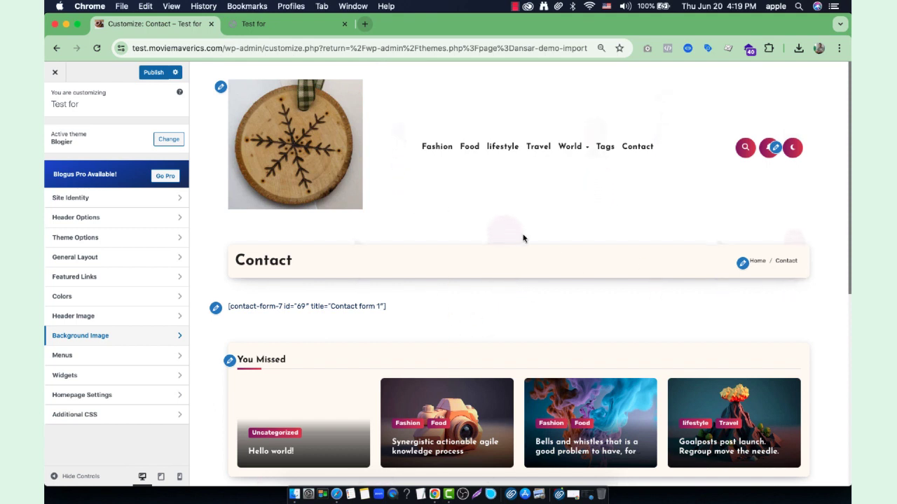
- Examine the Menus settings, the Footer Widget Area under Widgets, and the Homepage Settings
{"action": "left_click", "coordinate": [106, 357]}
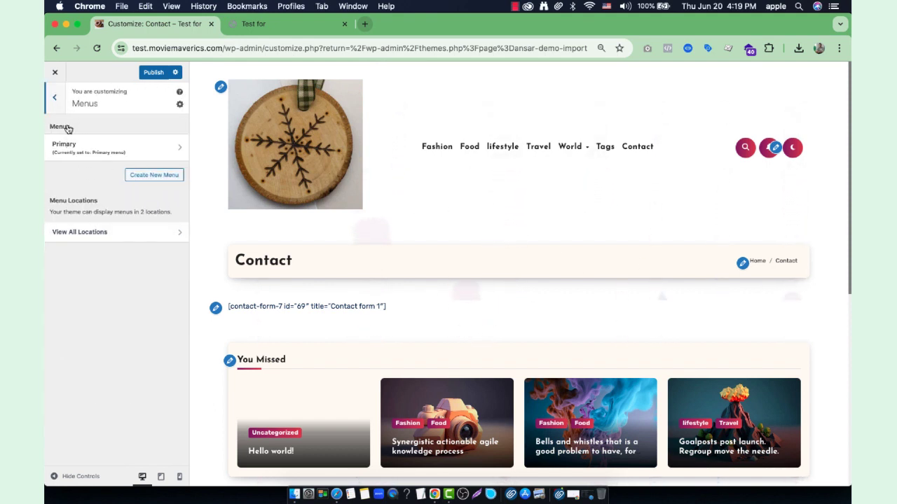
{"action": "left_click", "coordinate": [55, 97]}
{"action": "left_click", "coordinate": [106, 374]}
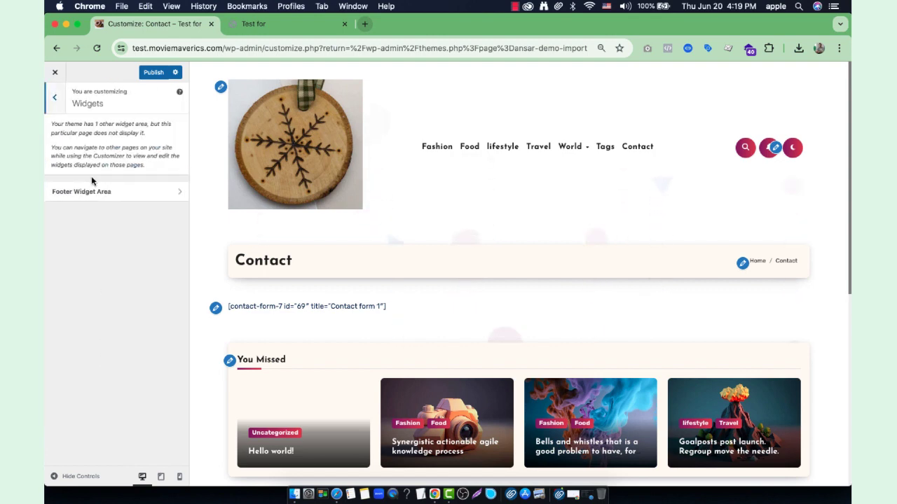
{"action": "left_click", "coordinate": [86, 192]}
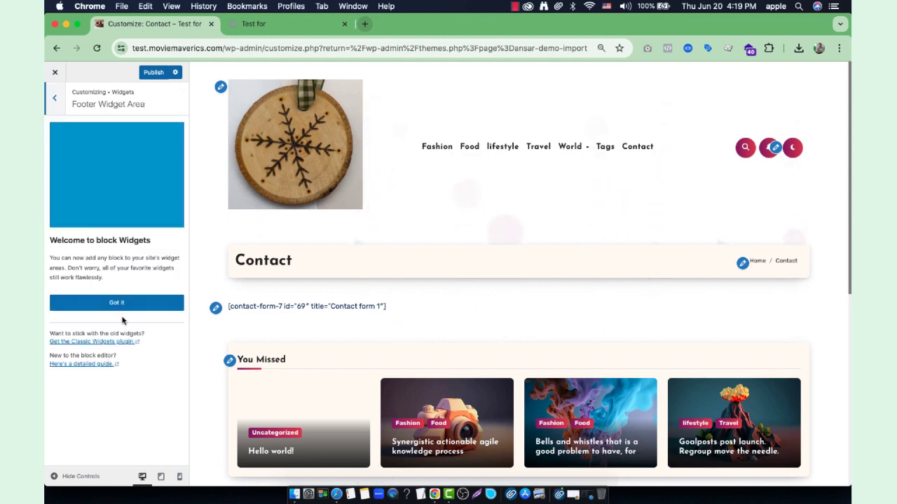
{"action": "left_click", "coordinate": [56, 100]}
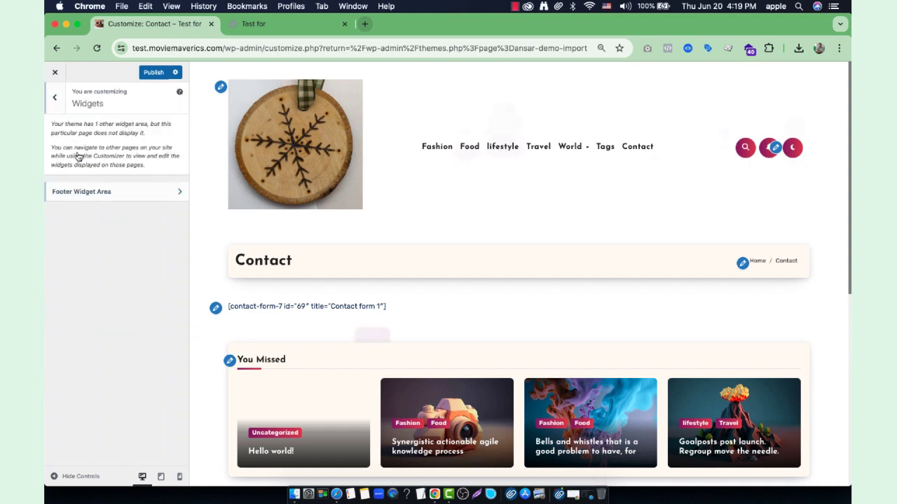
{"action": "left_click", "coordinate": [54, 97]}
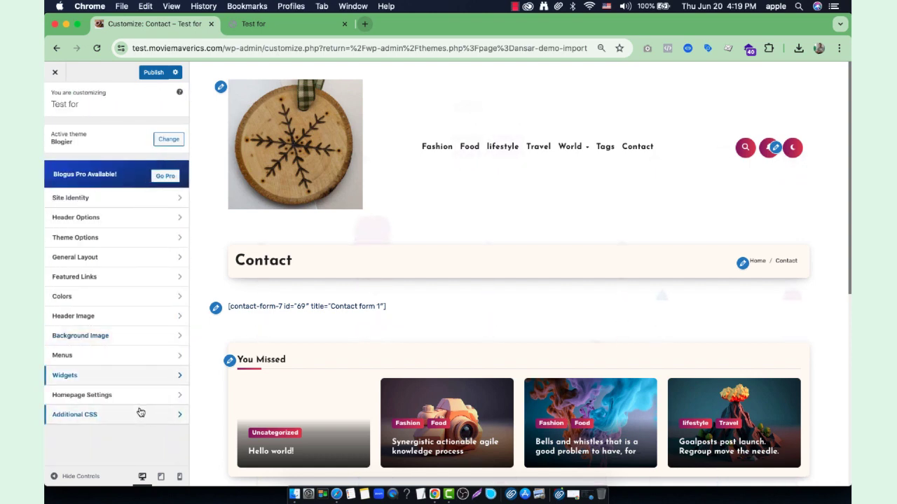
{"action": "left_click", "coordinate": [135, 397]}
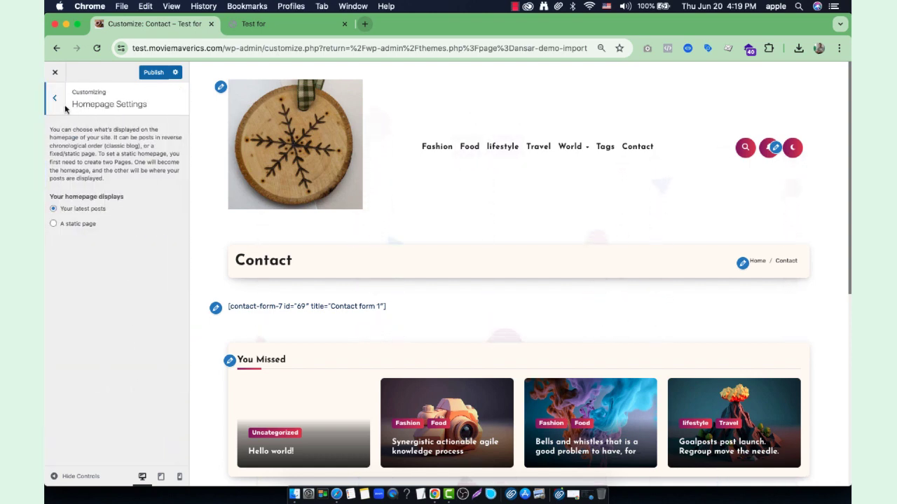
{"action": "left_click", "coordinate": [55, 99]}
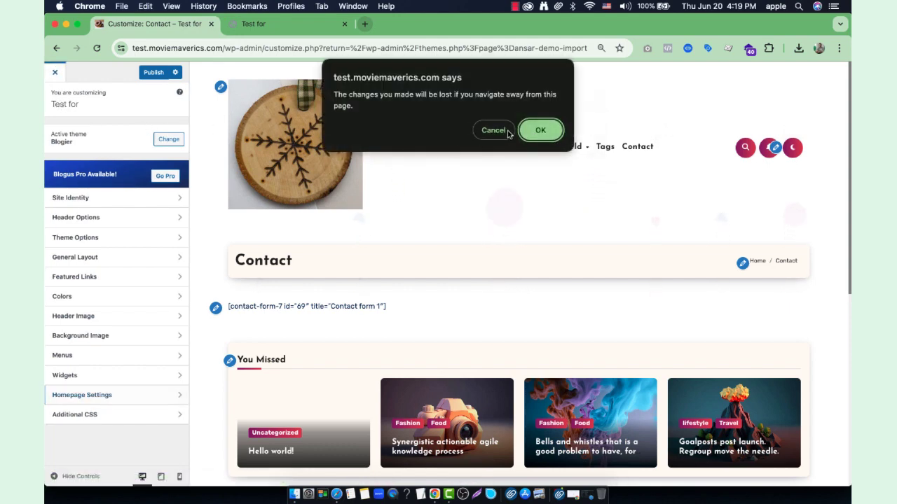
- Cancel leaving with unsaved changes, publish the customizer changes, and close the customizer
{"action": "left_click", "coordinate": [503, 131]}
{"action": "left_click", "coordinate": [153, 72]}
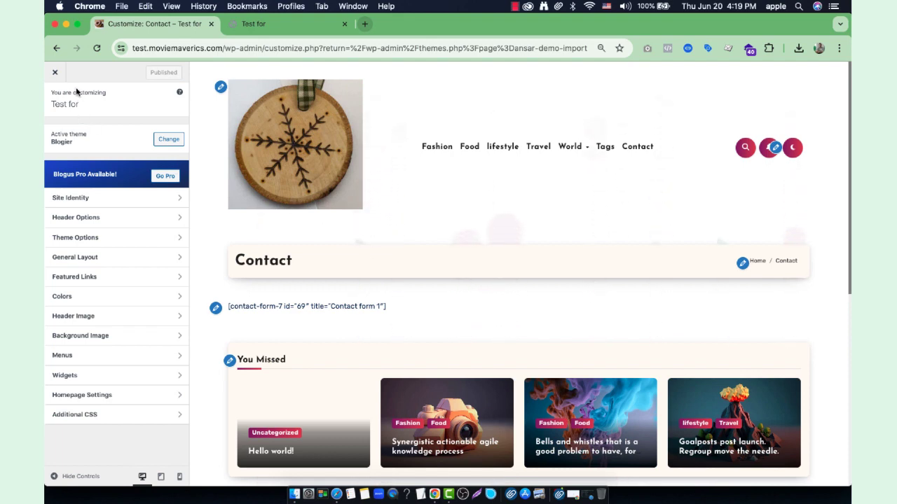
{"action": "left_click", "coordinate": [55, 73]}
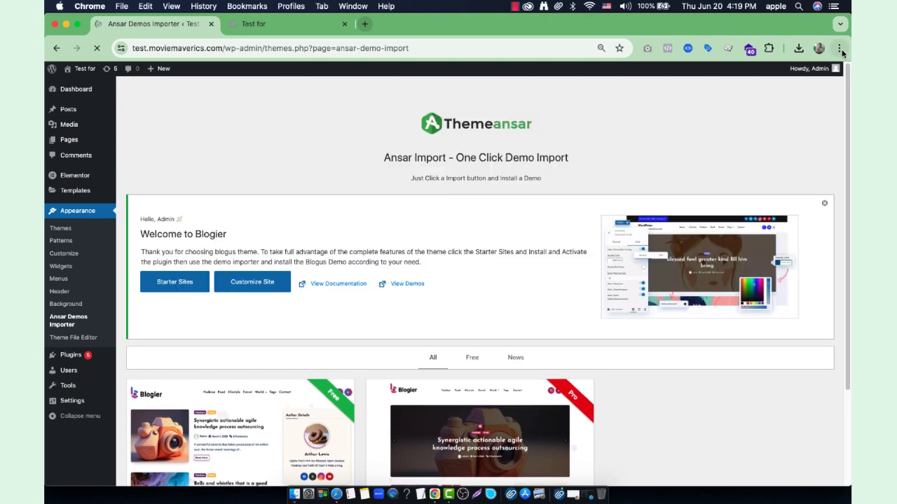
- Set the browser zoom to 100%
{"action": "left_click", "coordinate": [839, 47]}
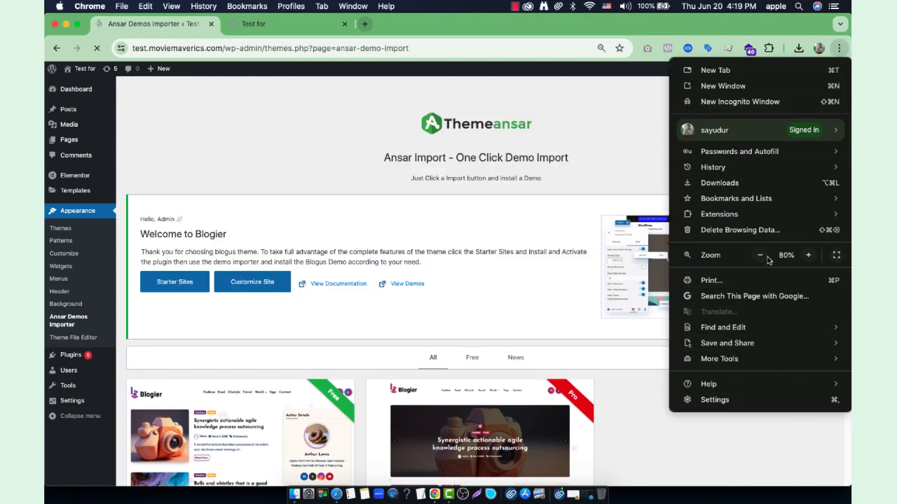
{"action": "left_click", "coordinate": [809, 255]}
{"action": "left_click", "coordinate": [809, 255]}
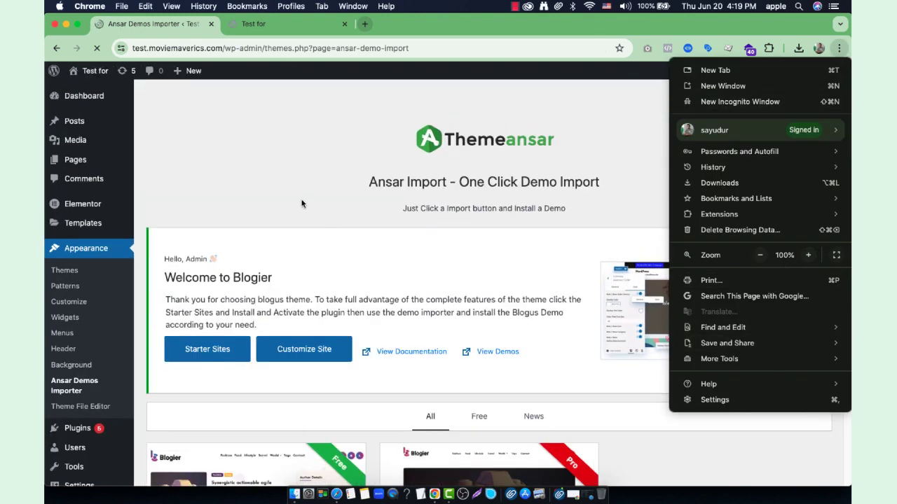
- Start a new menu on the WordPress Menus admin page and enter "Main" in its name
{"action": "left_click", "coordinate": [61, 247]}
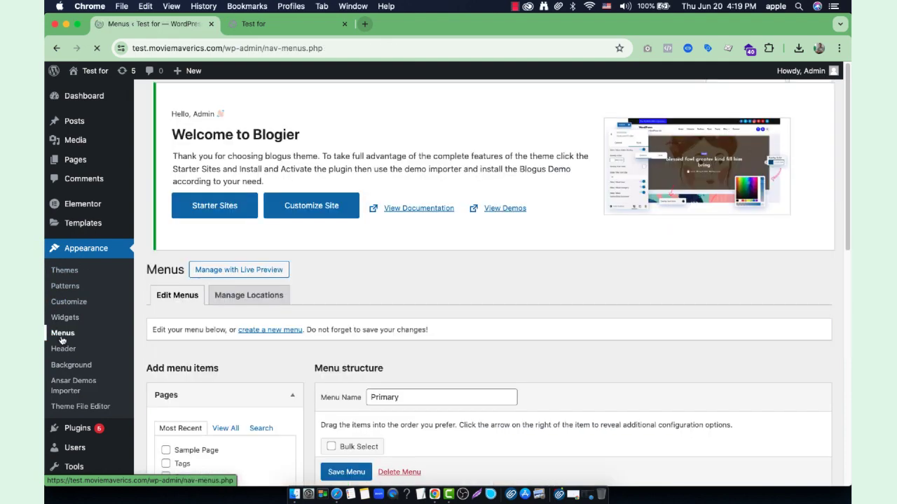
{"action": "scroll", "coordinate": [423, 339], "scroll_direction": "down", "scroll_amount": 3}
{"action": "scroll", "coordinate": [423, 339], "scroll_direction": "down", "scroll_amount": 3}
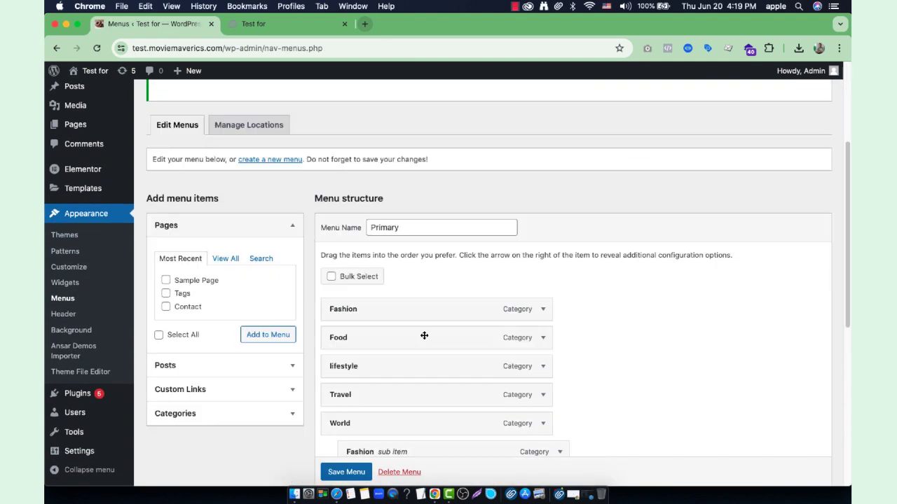
{"action": "scroll", "coordinate": [284, 138], "scroll_direction": "up", "scroll_amount": 4}
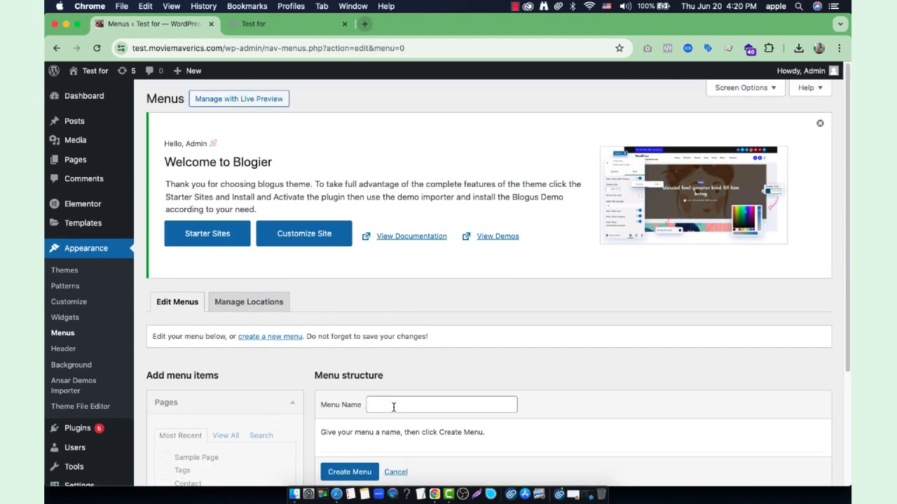
{"action": "left_click", "coordinate": [393, 403]}
{"action": "type", "text": "Main"}
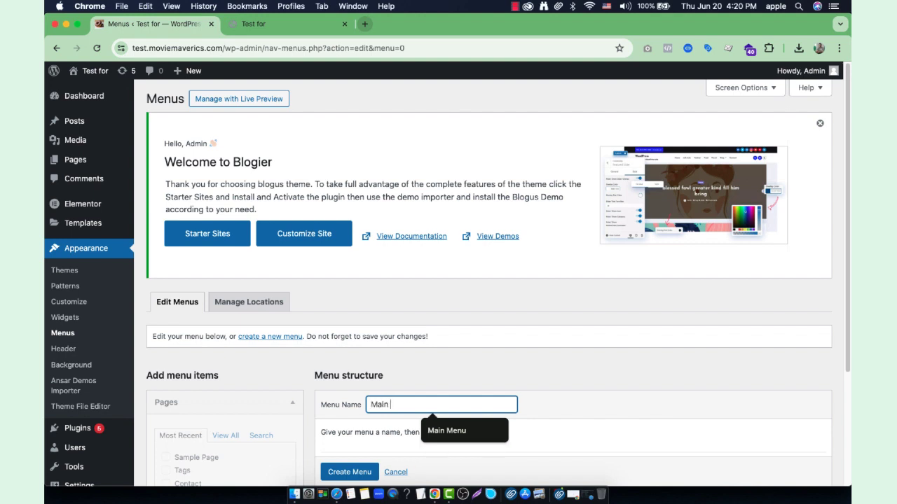
- Create a menu named Main Menu with new top-level pages added automatically and the Primary menu display location
{"action": "type", "text": " Menu"}
{"action": "scroll", "coordinate": [382, 405], "scroll_direction": "down", "scroll_amount": 5}
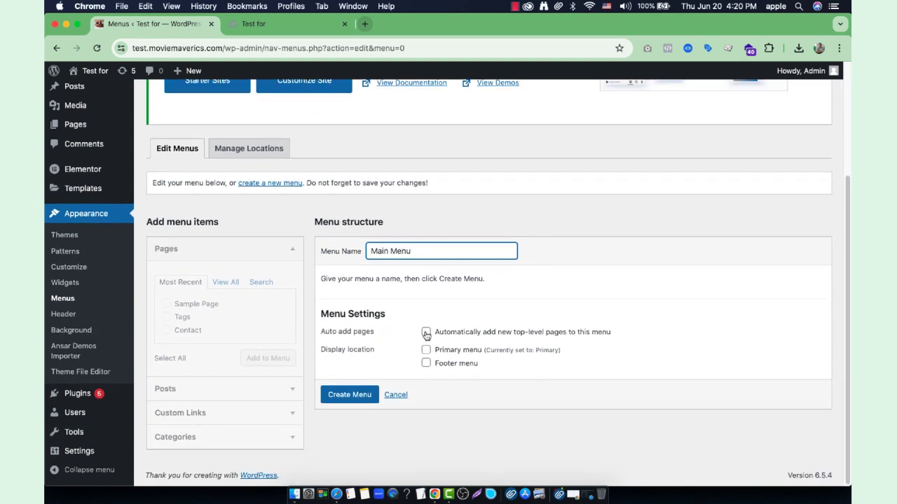
{"action": "left_click", "coordinate": [426, 333]}
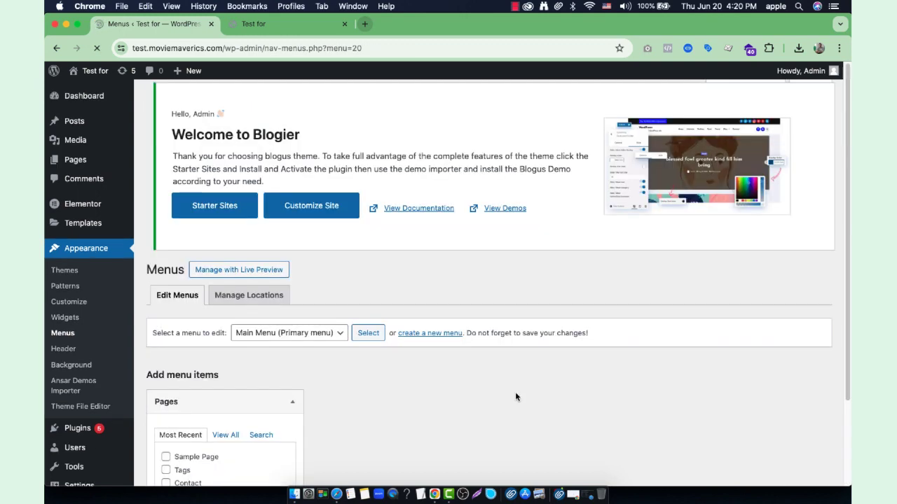
- Add the Home, Contact and Sample Page pages to the Main Menu
{"action": "scroll", "coordinate": [399, 336], "scroll_direction": "down", "scroll_amount": 3}
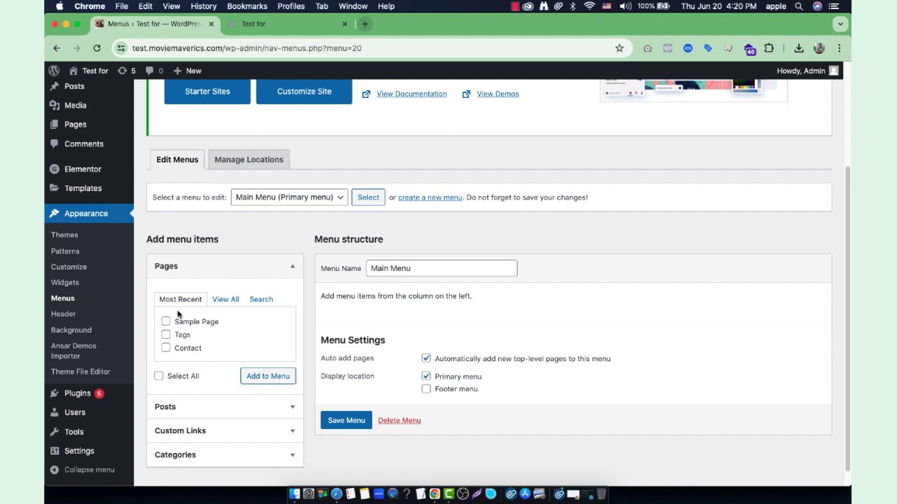
{"action": "left_click", "coordinate": [221, 300]}
{"action": "scroll", "coordinate": [206, 297], "scroll_direction": "down", "scroll_amount": 1}
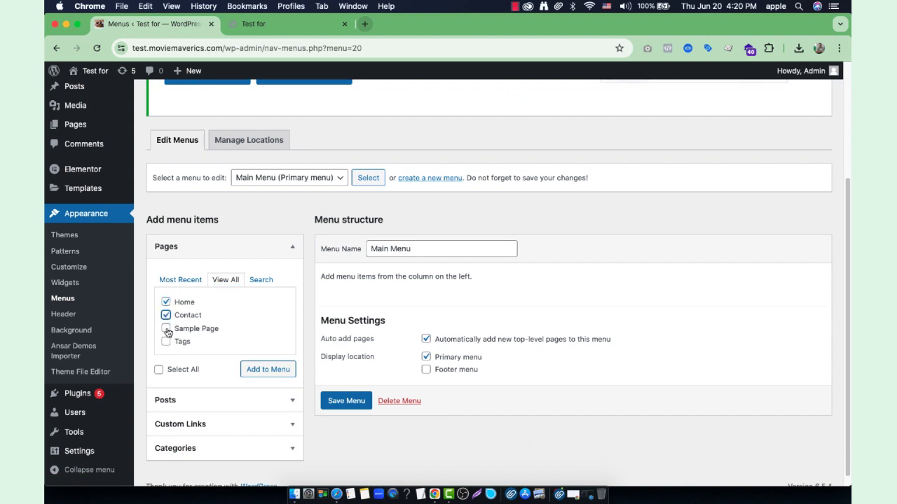
{"action": "scroll", "coordinate": [266, 354], "scroll_direction": "down", "scroll_amount": 1}
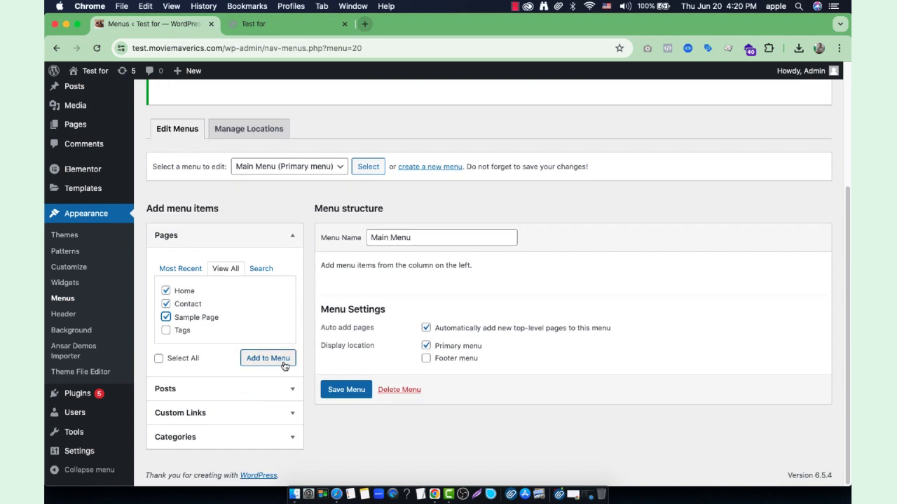
{"action": "left_click", "coordinate": [265, 358]}
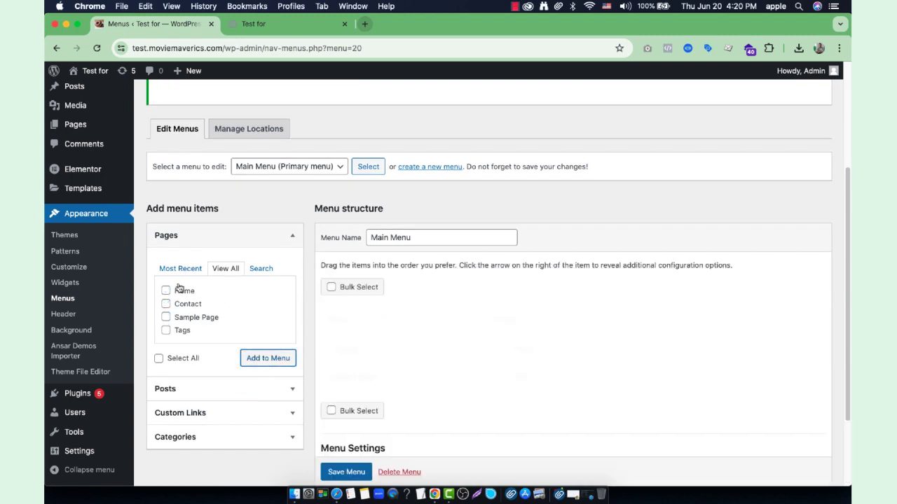
- Browse the recent posts available as menu items
{"action": "left_click", "coordinate": [284, 391]}
{"action": "scroll", "coordinate": [282, 385], "scroll_direction": "down", "scroll_amount": 10}
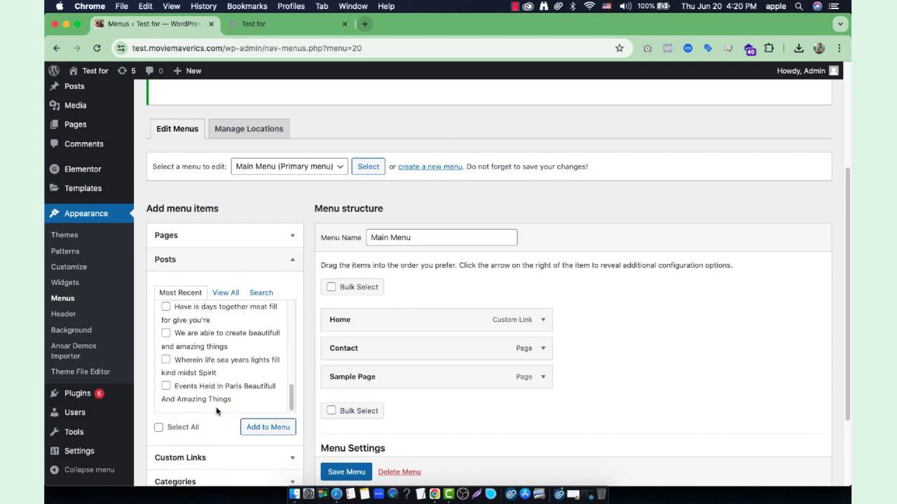
{"action": "scroll", "coordinate": [215, 411], "scroll_direction": "down", "scroll_amount": 3}
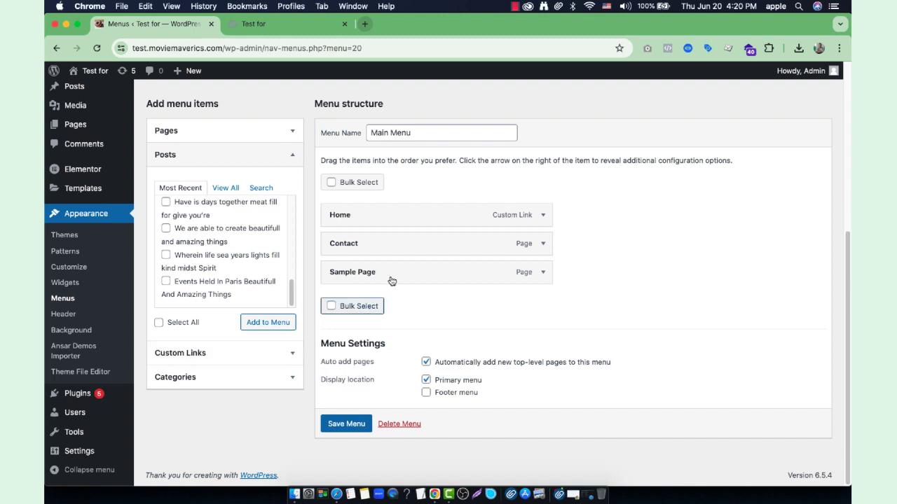
{"action": "scroll", "coordinate": [395, 274], "scroll_direction": "up", "scroll_amount": 1}
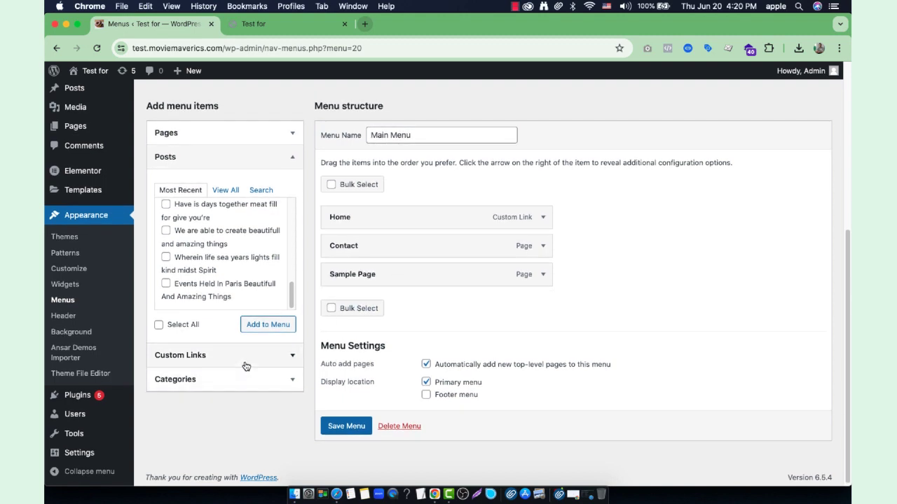
- Add a custom link with the text Portfolio and the personal portfolio site's URL to the menu
{"action": "left_click", "coordinate": [245, 365]}
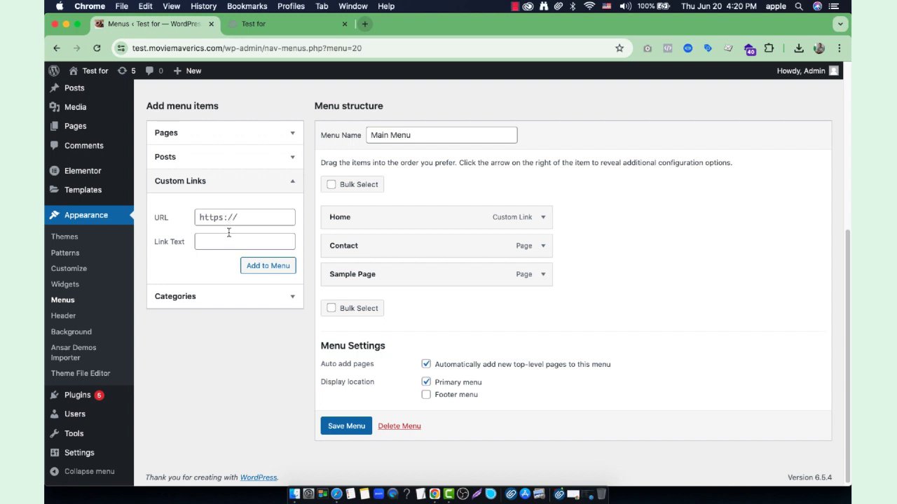
{"action": "left_click", "coordinate": [230, 238]}
{"action": "left_click", "coordinate": [243, 221]}
{"action": "type", "text": "https://portfolio"}
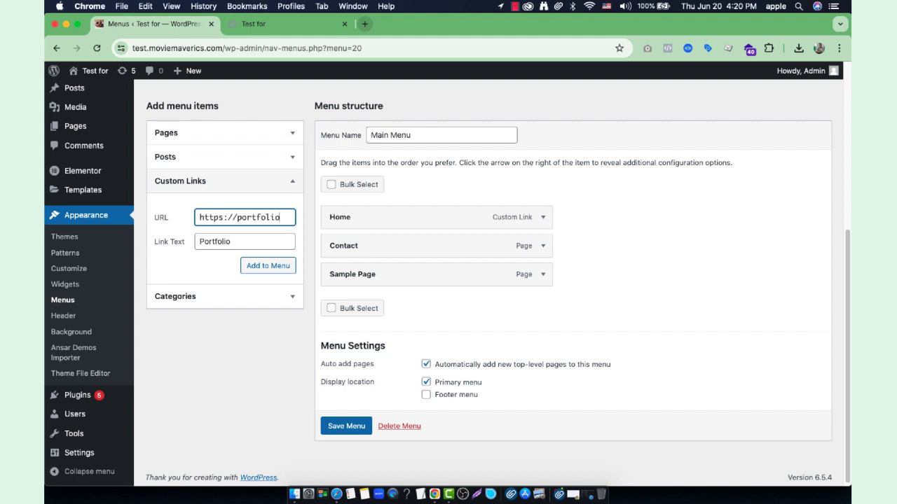
{"action": "type", "text": ".sayudurrah"}
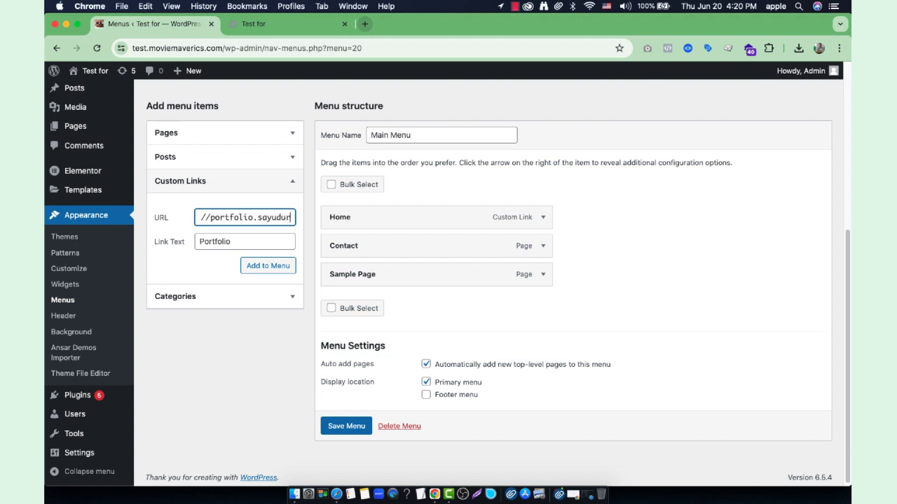
{"action": "type", "text": "man.com"}
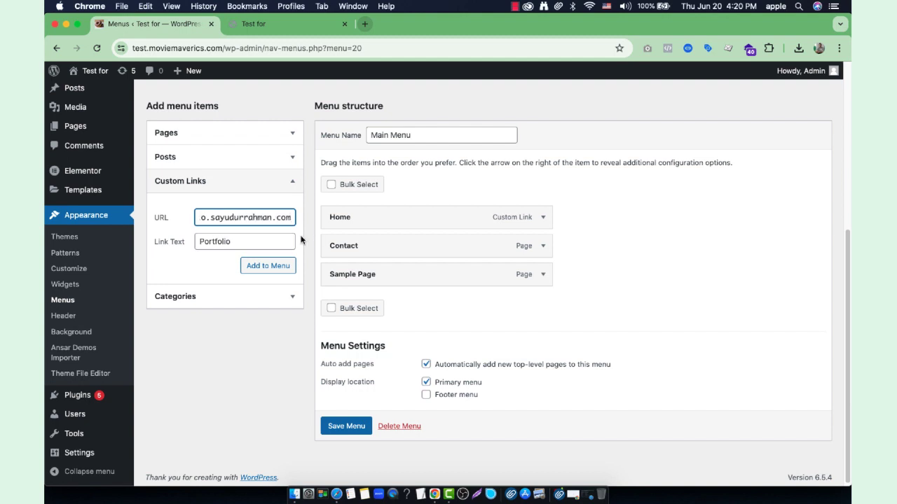
{"action": "left_click", "coordinate": [266, 266]}
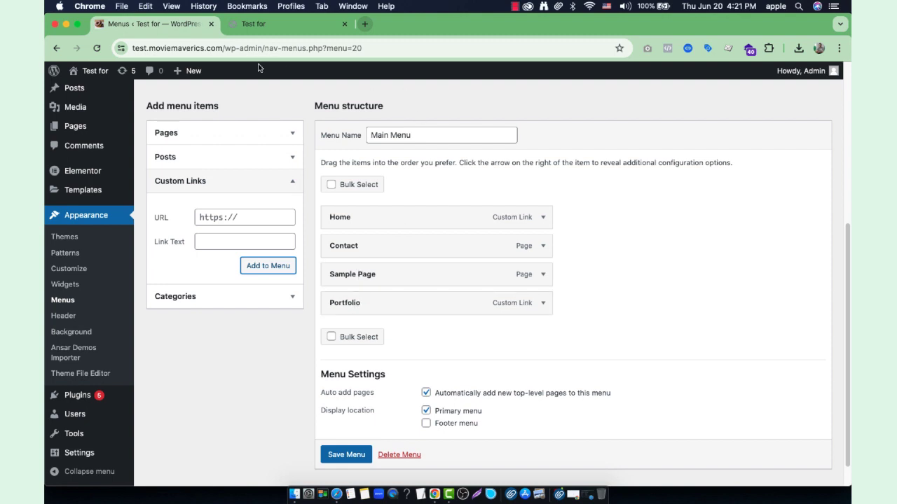
- Nest the Portfolio item under Sample Page as a sub item and save the menu
{"action": "left_click_drag", "start_coordinate": [350, 298], "coordinate": [366, 301]}
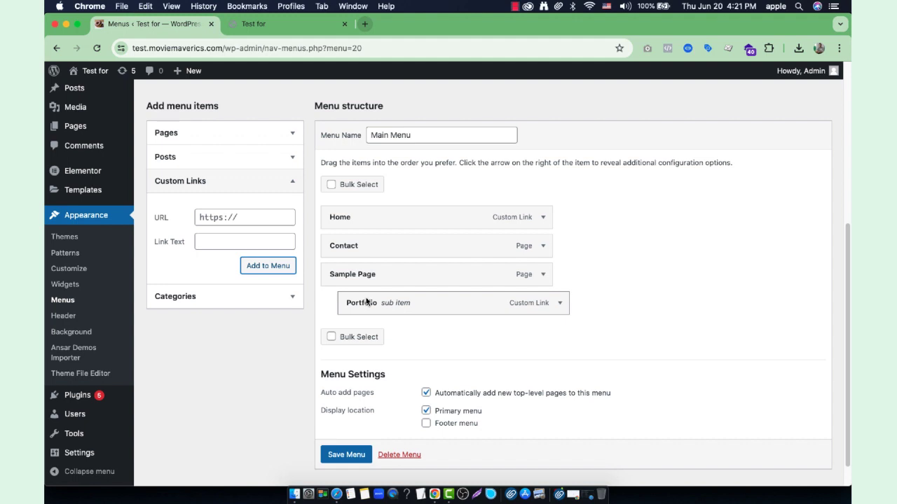
{"action": "left_click", "coordinate": [350, 454]}
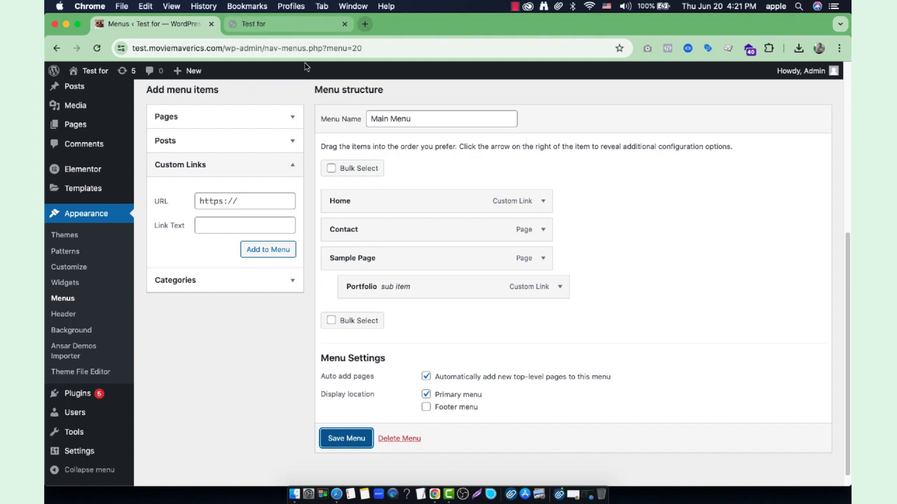
- Inspect the site's live homepage for the navigation menu in its header
{"action": "left_click", "coordinate": [287, 24]}
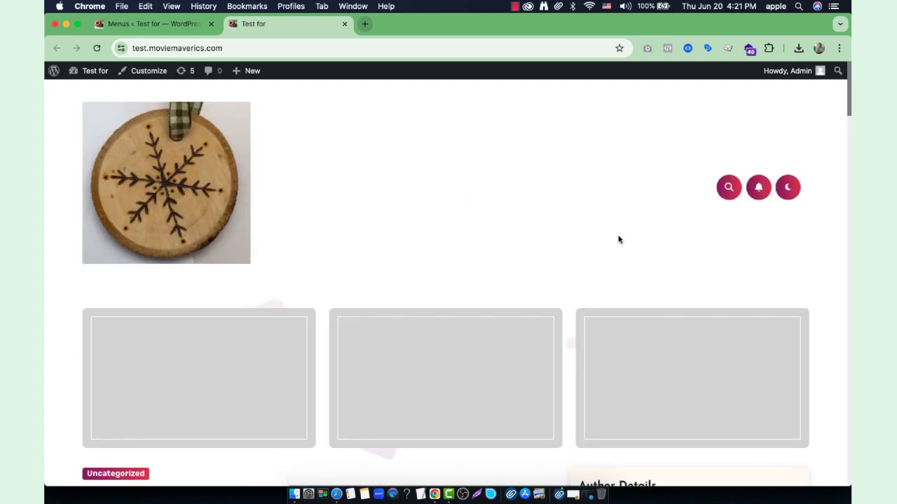
{"action": "scroll", "coordinate": [530, 206], "scroll_direction": "down", "scroll_amount": 5}
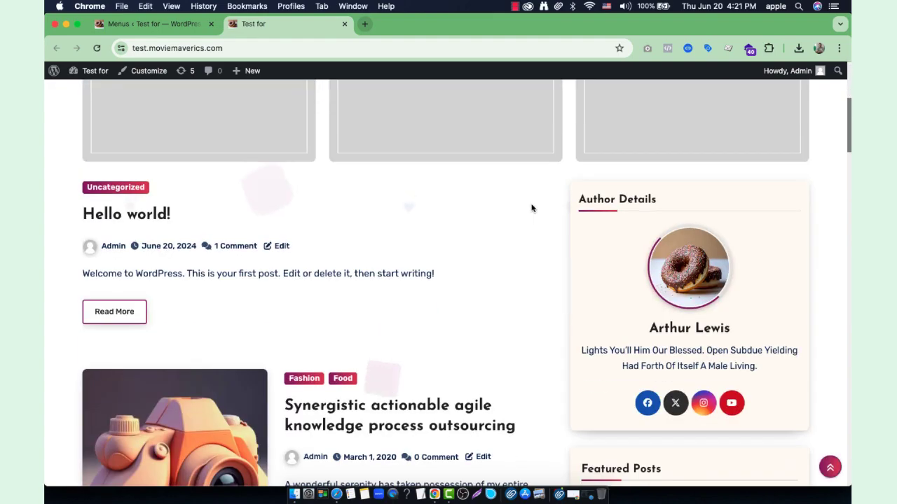
{"action": "scroll", "coordinate": [530, 208], "scroll_direction": "up", "scroll_amount": 5}
{"action": "scroll", "coordinate": [554, 208], "scroll_direction": "down", "scroll_amount": 10}
{"action": "scroll", "coordinate": [554, 209], "scroll_direction": "up", "scroll_amount": 10}
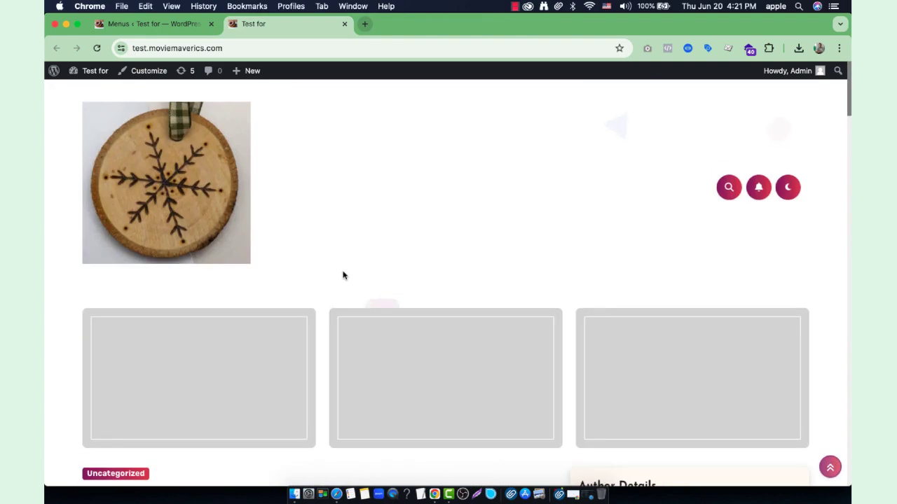
{"action": "scroll", "coordinate": [549, 369], "scroll_direction": "down", "scroll_amount": 6}
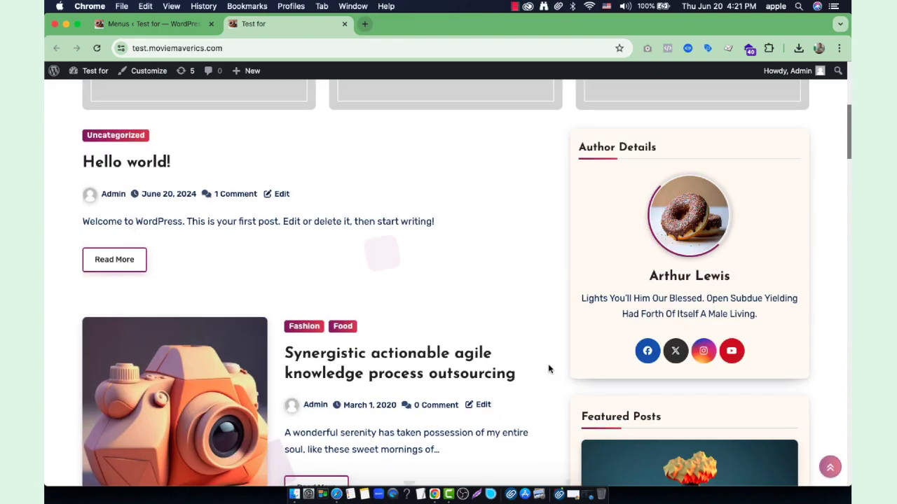
{"action": "scroll", "coordinate": [550, 369], "scroll_direction": "up", "scroll_amount": 6}
- Return to the menu editor, stay on the page with its unsaved changes and save the Main Menu again
{"action": "left_click", "coordinate": [123, 24]}
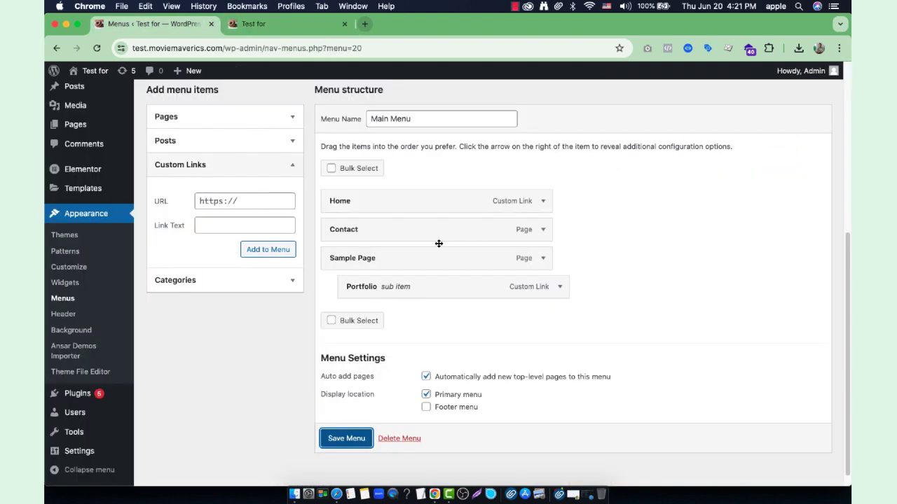
{"action": "scroll", "coordinate": [408, 383], "scroll_direction": "up", "scroll_amount": 4}
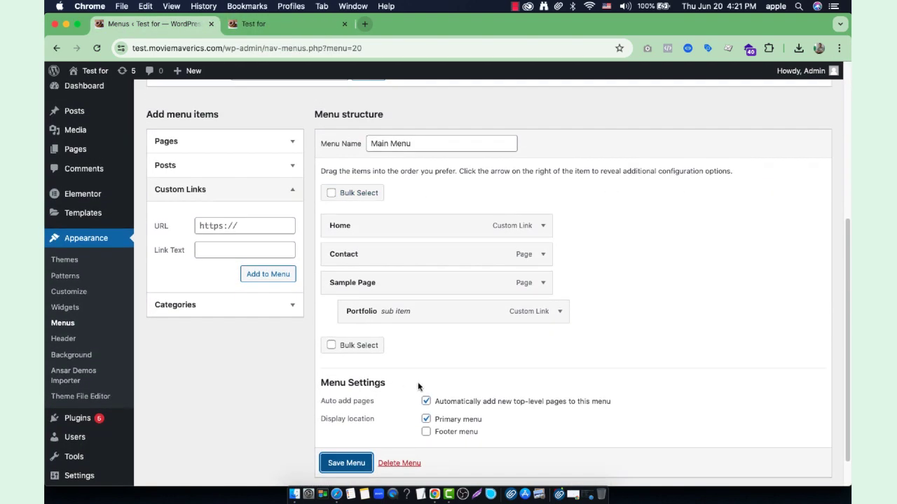
{"action": "scroll", "coordinate": [364, 330], "scroll_direction": "down", "scroll_amount": 3}
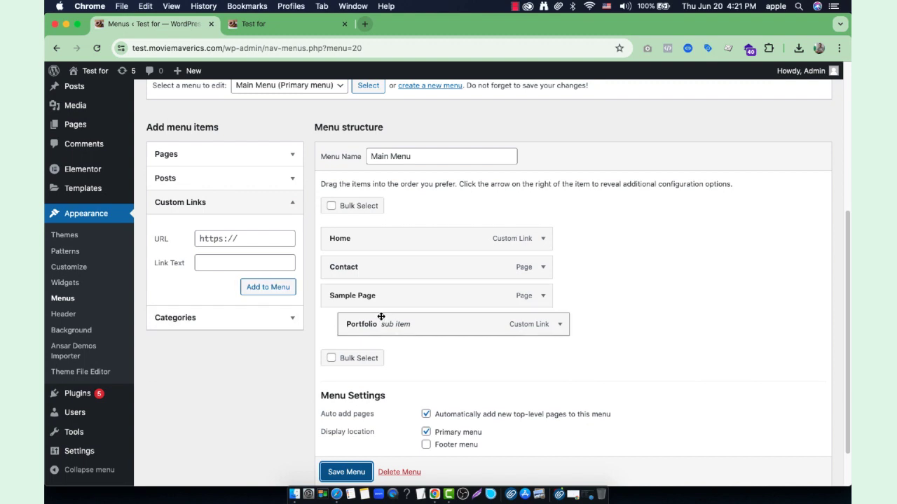
{"action": "scroll", "coordinate": [263, 212], "scroll_direction": "up", "scroll_amount": 4}
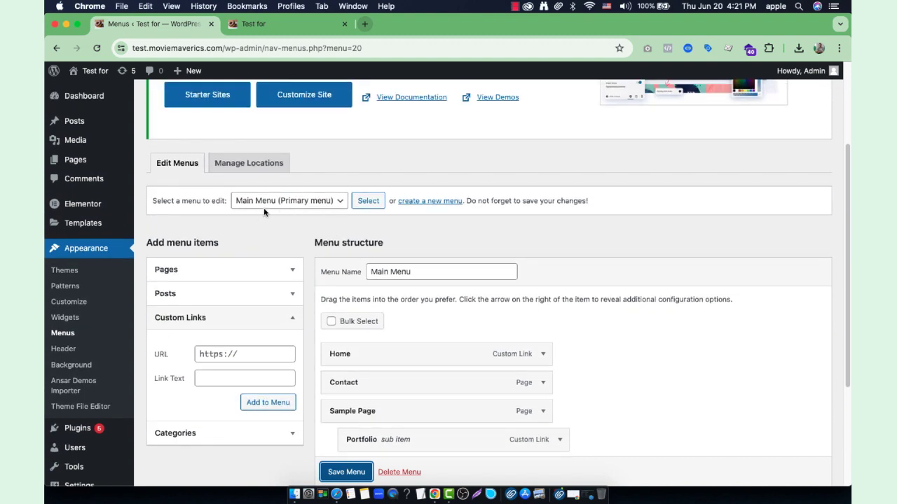
{"action": "left_click", "coordinate": [70, 304]}
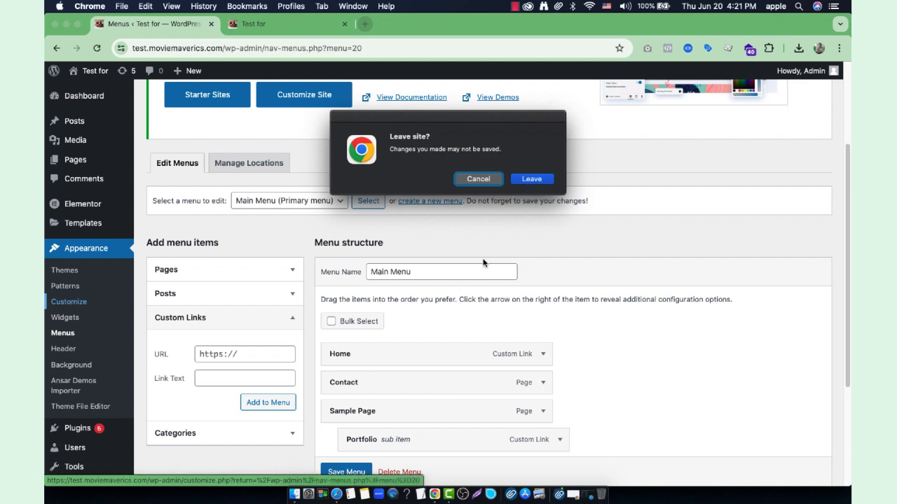
{"action": "left_click", "coordinate": [469, 179]}
{"action": "left_click", "coordinate": [348, 473]}
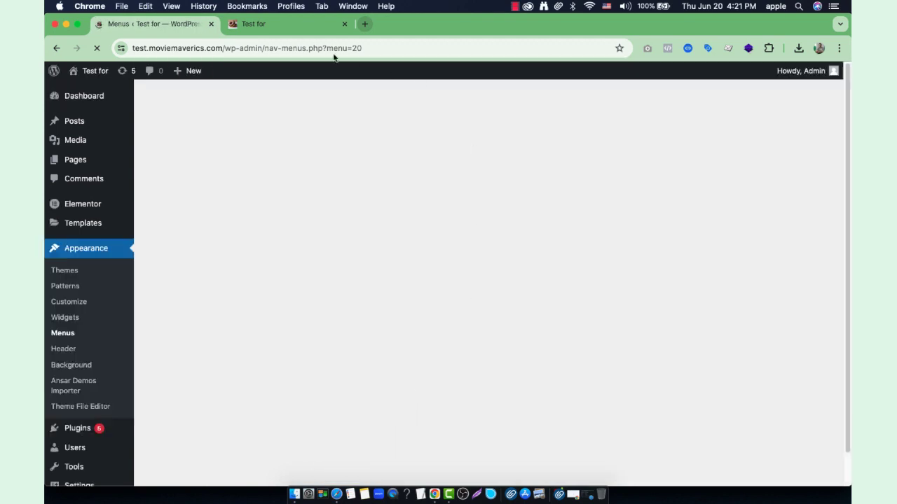
- Reload the live homepage and check the header menu and the submenu under Sample Page
{"action": "left_click", "coordinate": [294, 27]}
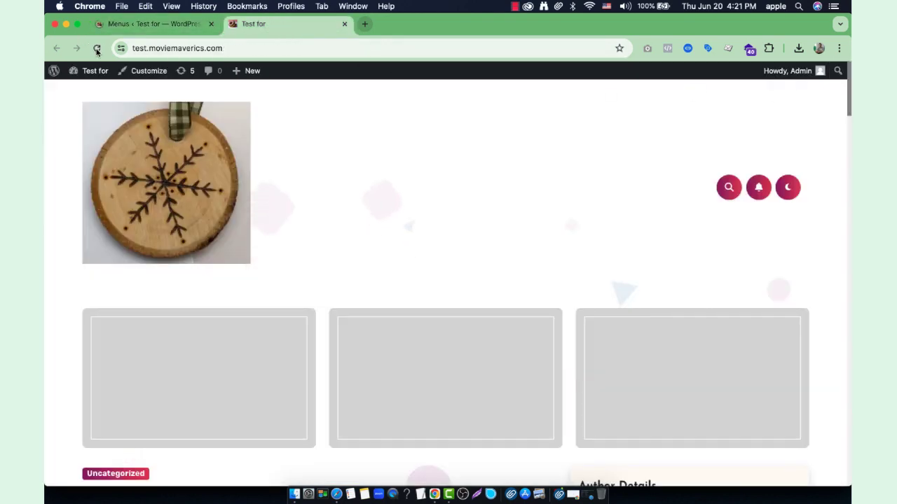
{"action": "left_click", "coordinate": [96, 49]}
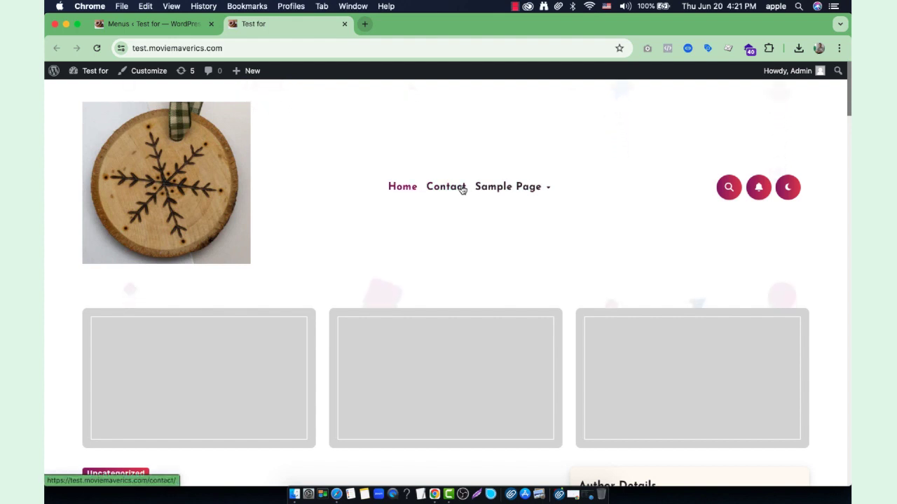
{"action": "mouse_move", "coordinate": [525, 189]}
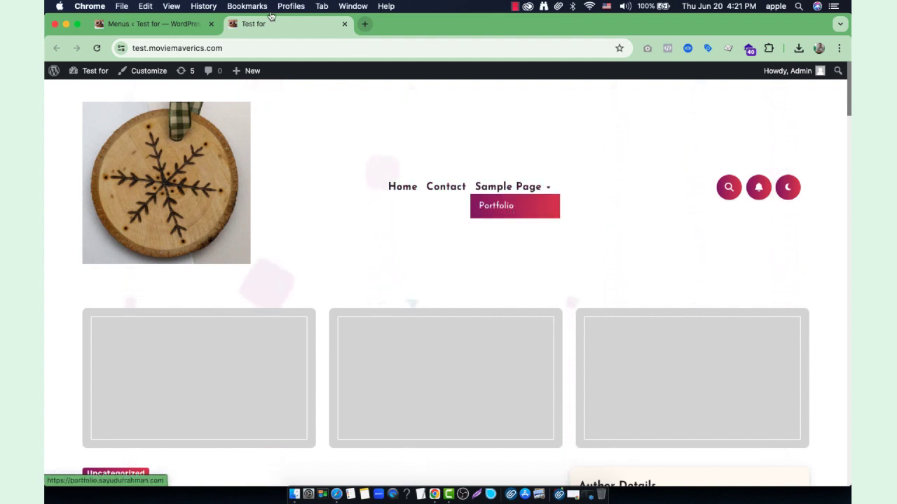
- Return to the menu editor, move Portfolio out to the top level below Sample Page, and save the menu
{"action": "left_click", "coordinate": [151, 24]}
{"action": "scroll", "coordinate": [431, 314], "scroll_direction": "down", "scroll_amount": 1}
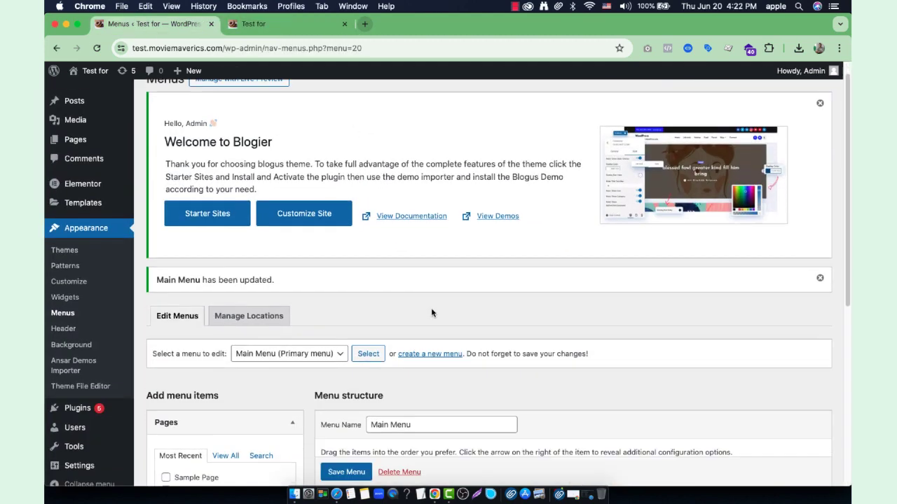
{"action": "scroll", "coordinate": [431, 313], "scroll_direction": "down", "scroll_amount": 5}
{"action": "mouse_move", "coordinate": [403, 364]}
{"action": "left_mouse_down"}
{"action": "mouse_move", "coordinate": [402, 352]}
{"action": "mouse_move", "coordinate": [402, 366]}
{"action": "mouse_move", "coordinate": [386, 366]}
{"action": "left_mouse_up"}
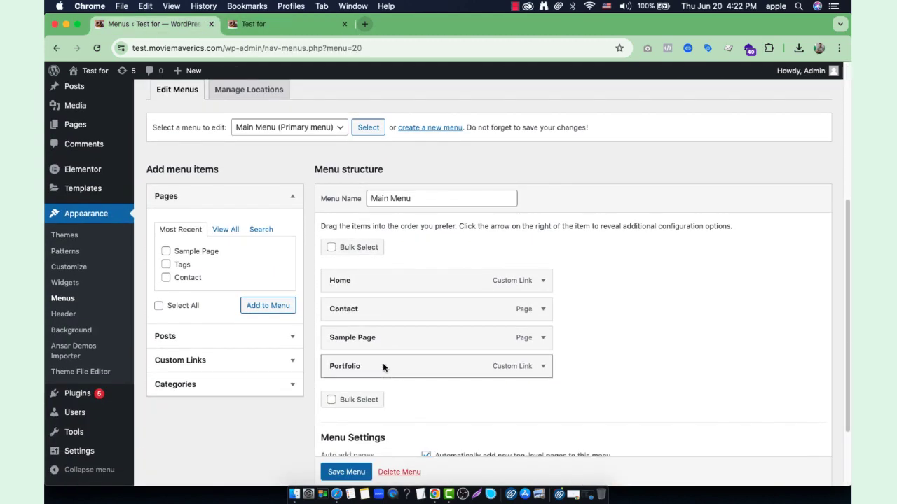
{"action": "scroll", "coordinate": [342, 472], "scroll_direction": "down", "scroll_amount": 1}
{"action": "left_click", "coordinate": [343, 473]}
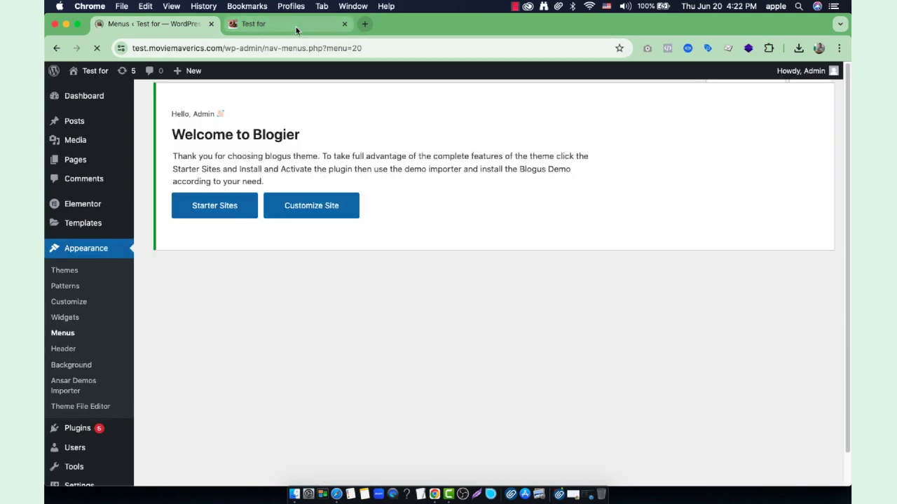
- Reload the live homepage to check Portfolio as a top-level item in the header menu
{"action": "left_click", "coordinate": [296, 27]}
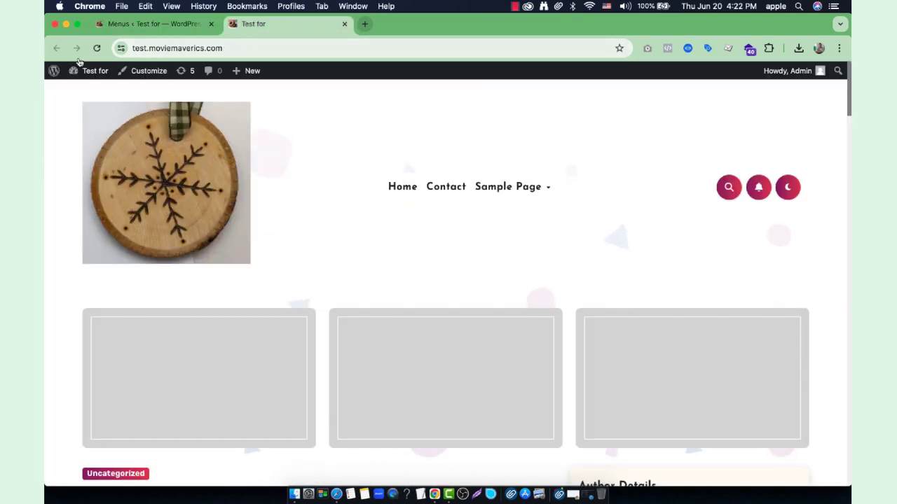
{"action": "left_click", "coordinate": [97, 48]}
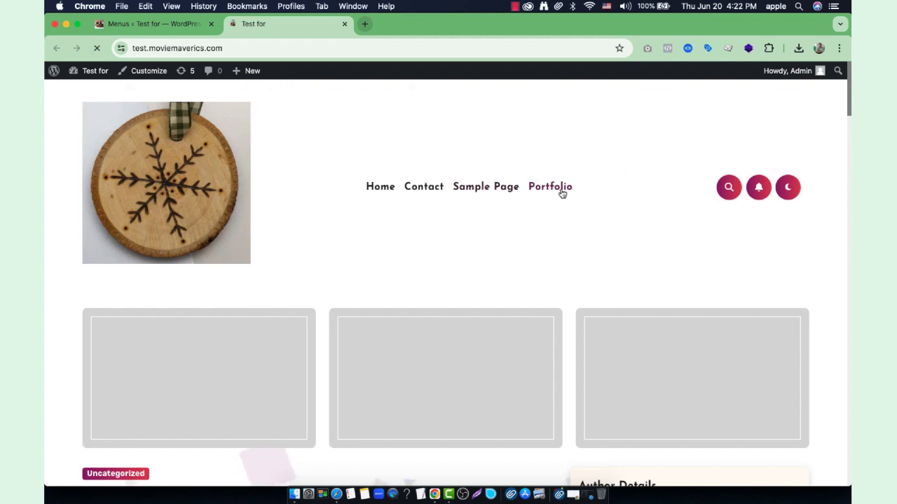
- Go back to the menu editor and review the Main Menu's structure and settings
{"action": "left_click", "coordinate": [150, 24]}
{"action": "scroll", "coordinate": [267, 313], "scroll_direction": "down", "scroll_amount": 4}
{"action": "scroll", "coordinate": [267, 313], "scroll_direction": "down", "scroll_amount": 6}
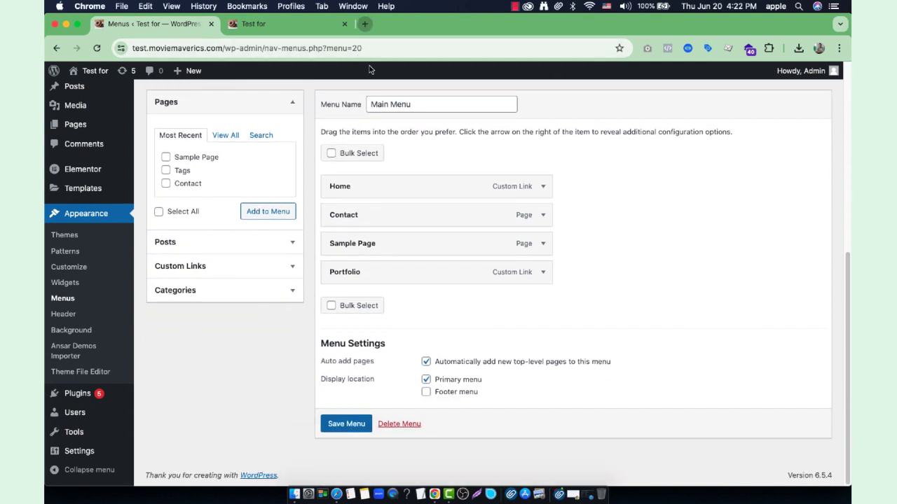
- Search the web for "M logo" in a new browser tab and look over the image results
{"action": "key", "text": "super+t"}
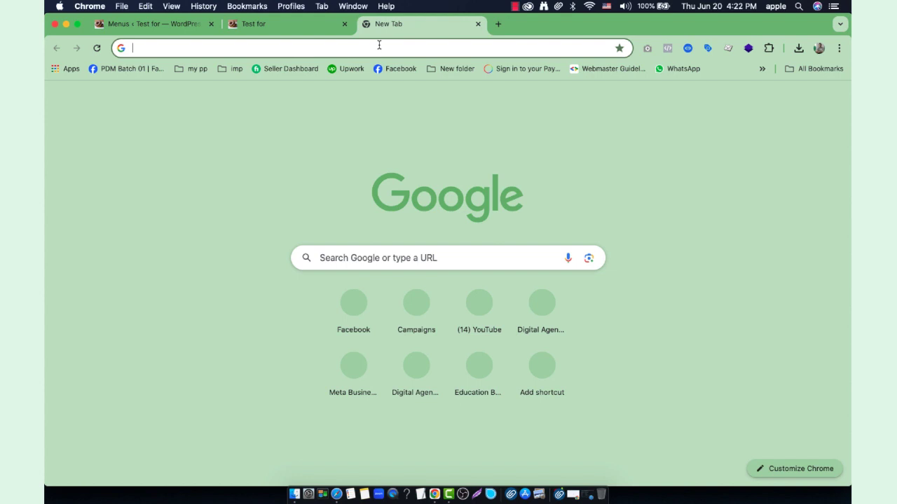
{"action": "type", "text": "M logo"}
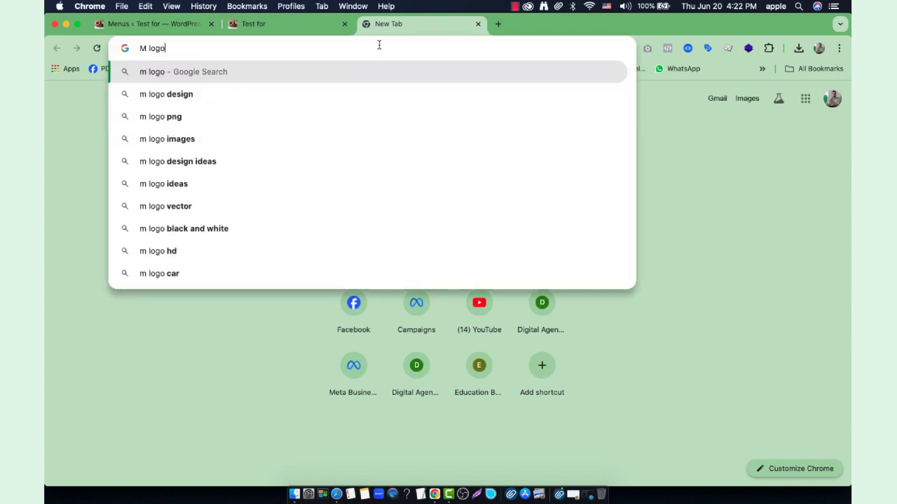
{"action": "key", "text": "Return"}
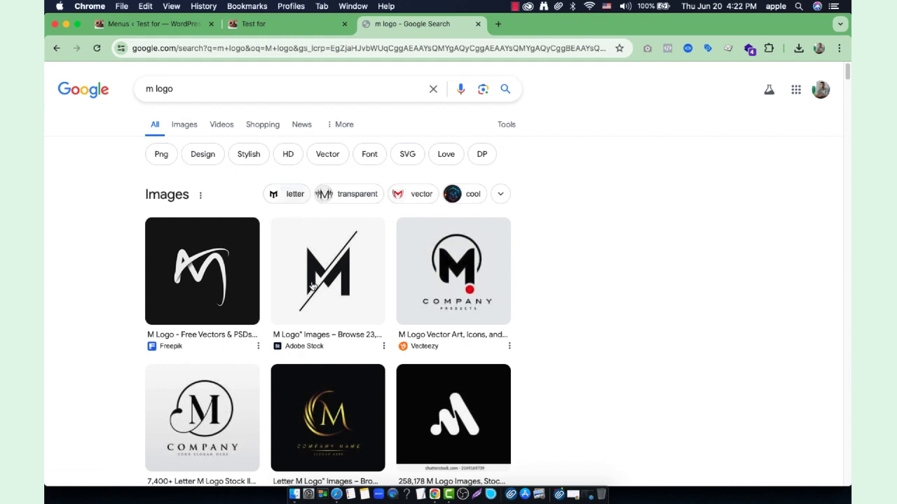
{"action": "scroll", "coordinate": [238, 295], "scroll_direction": "down", "scroll_amount": 2}
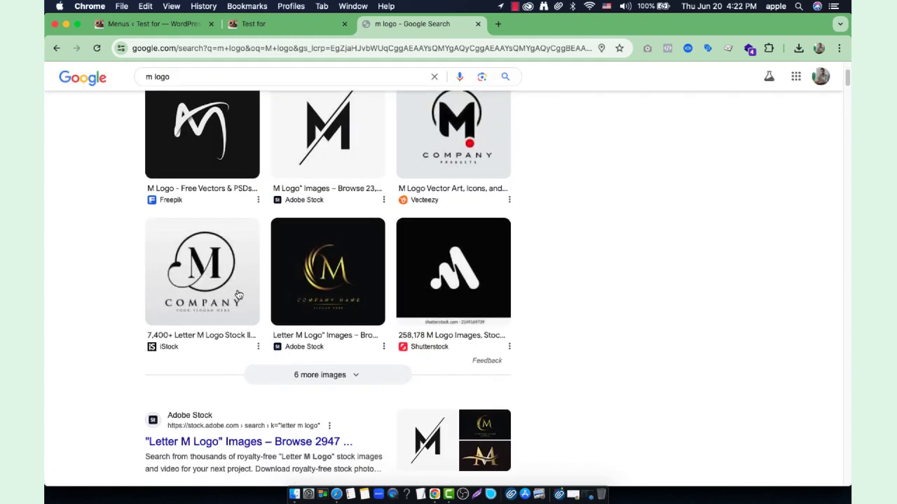
{"action": "scroll", "coordinate": [210, 180], "scroll_direction": "up", "scroll_amount": 2}
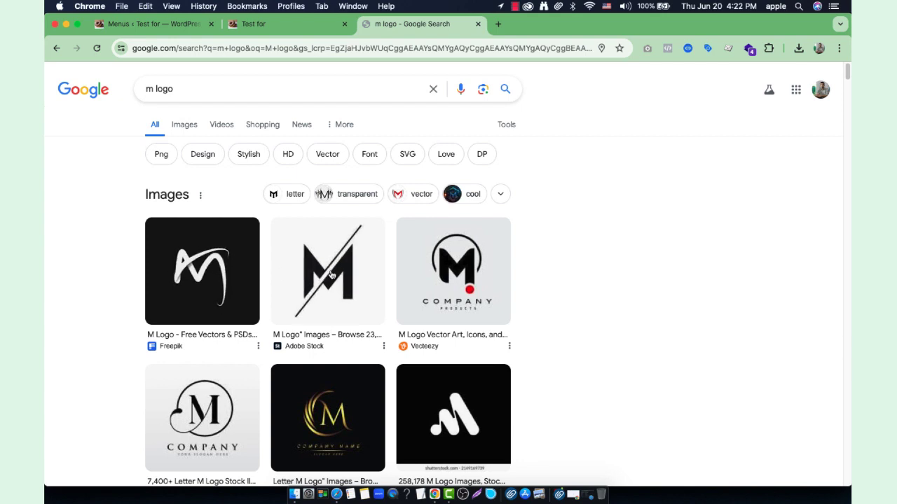
- Open the Adobe Stock black M logo with the diagonal slash and save the image to the Documents folder
{"action": "left_click", "coordinate": [356, 280]}
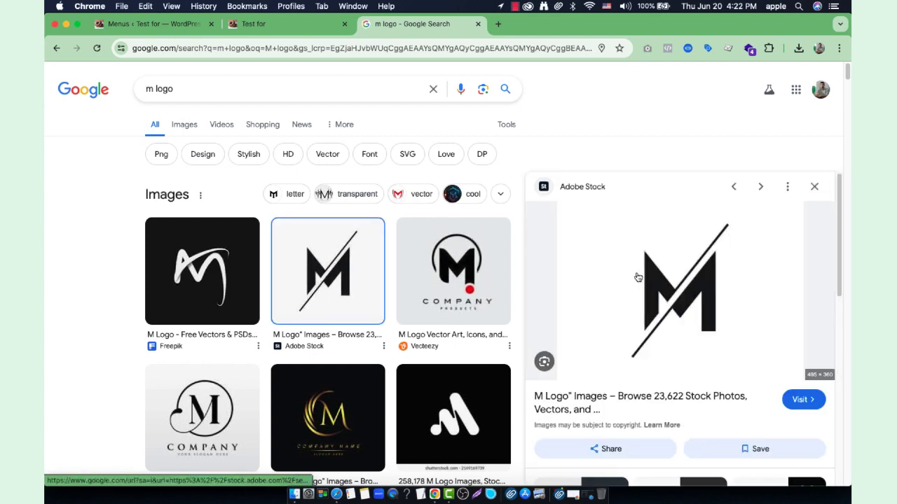
{"action": "right_click", "coordinate": [636, 273]}
{"action": "left_click", "coordinate": [679, 405]}
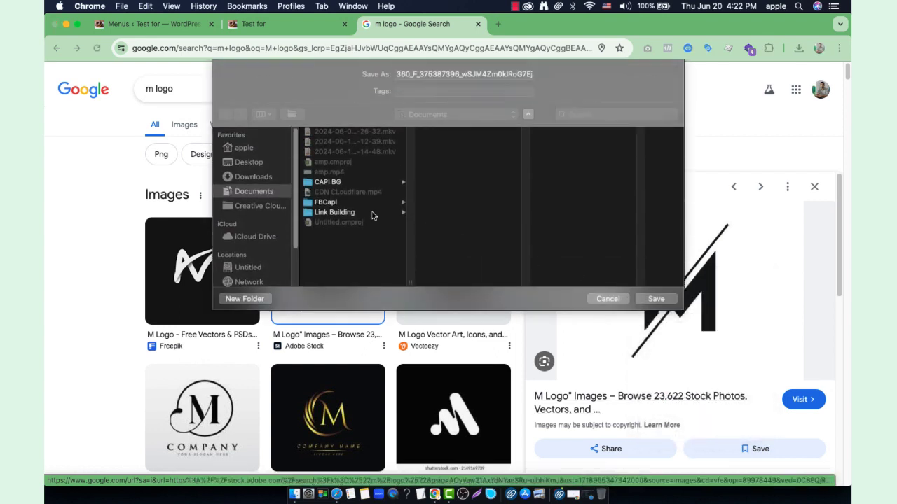
{"action": "left_click", "coordinate": [255, 194]}
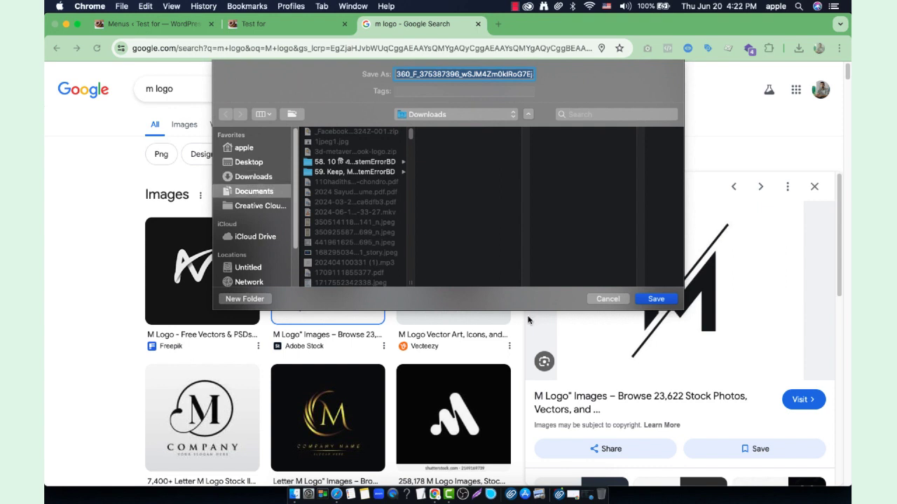
{"action": "left_click", "coordinate": [656, 299]}
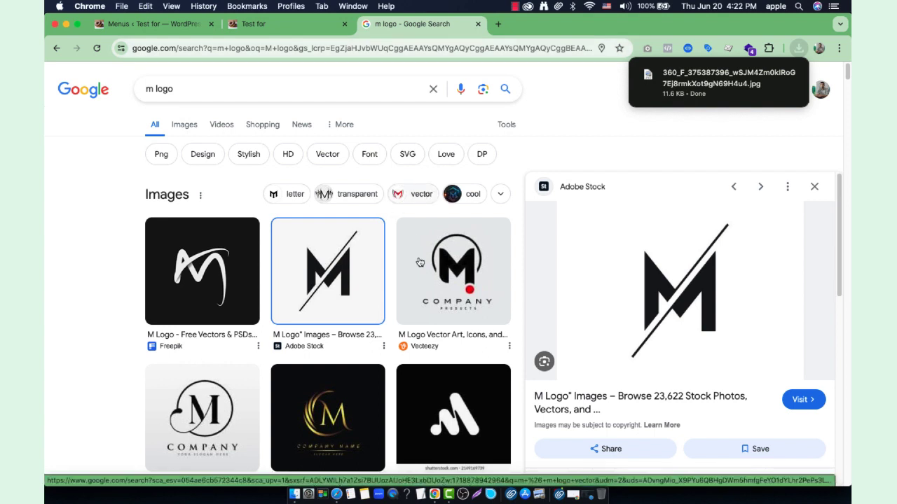
- Search the web for "image resizer" and open the Image Resizer.com site
{"action": "left_click", "coordinate": [484, 43]}
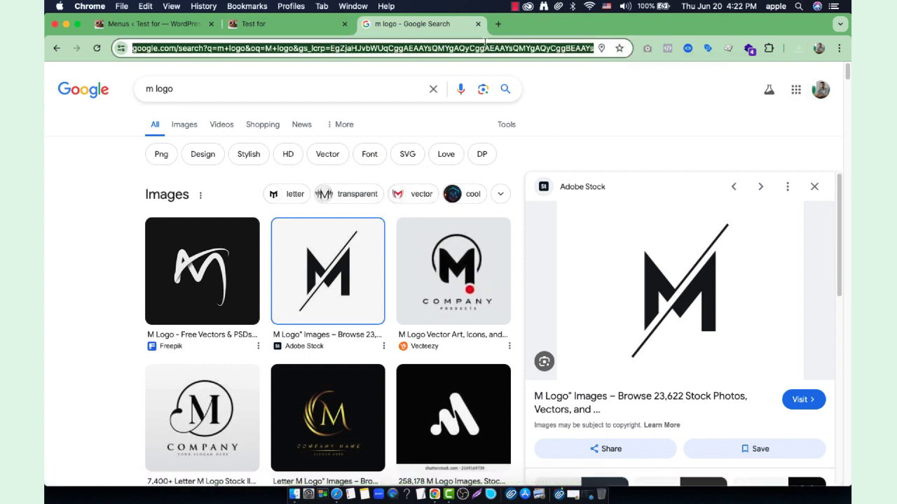
{"action": "type", "text": "image re"}
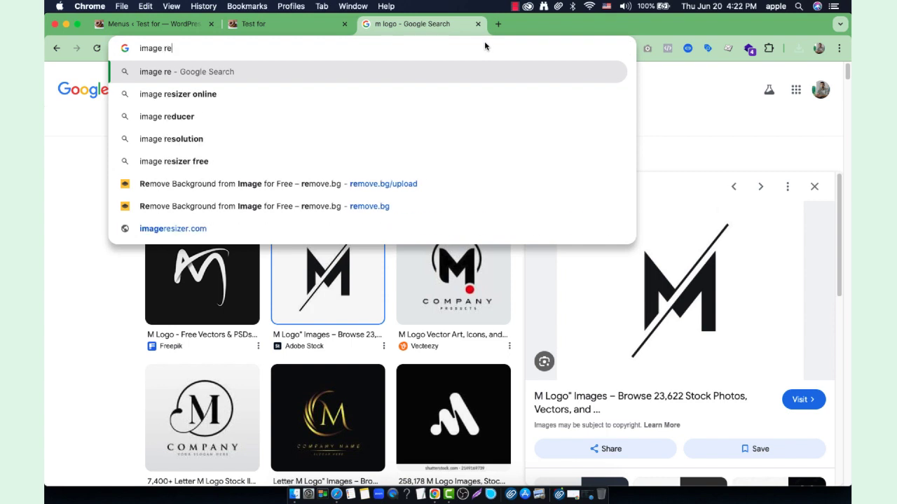
{"action": "type", "text": "sizer"}
{"action": "key", "text": "Return"}
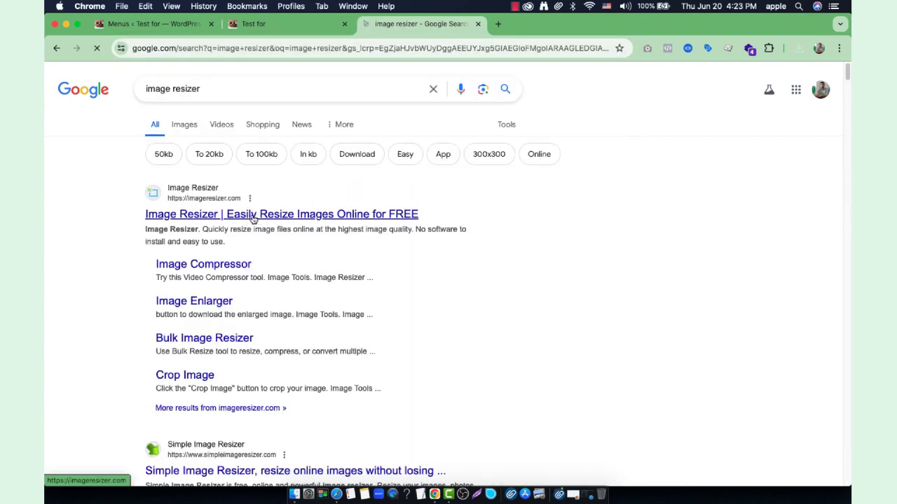
{"action": "left_click", "coordinate": [254, 219]}
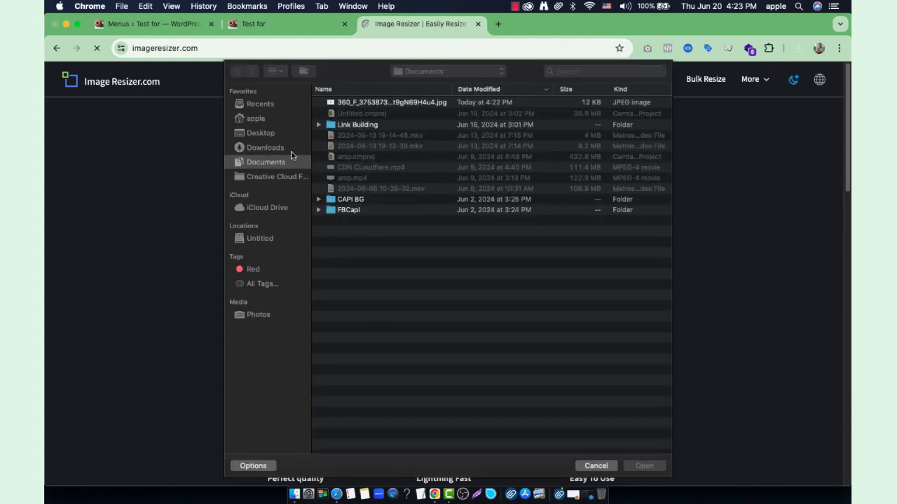
- Upload the M logo from the Documents folder and crop it closely around the letter to about 199 × 229 px
{"action": "left_click", "coordinate": [260, 133]}
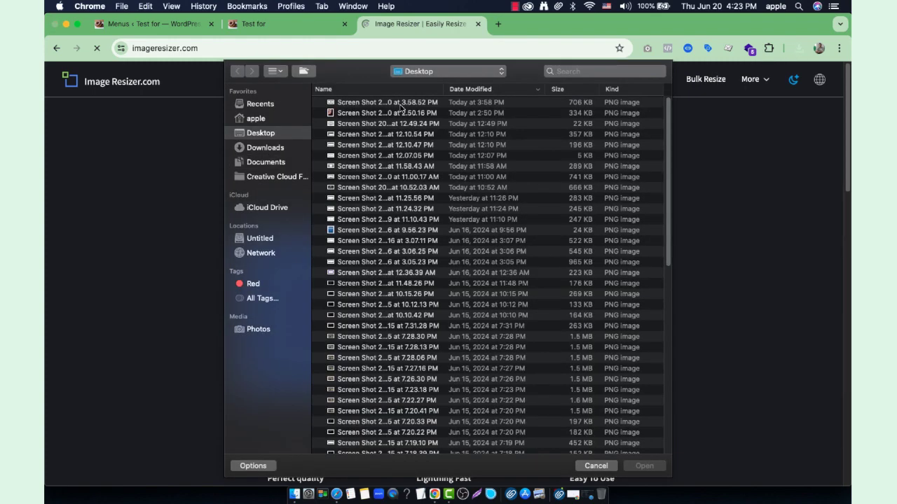
{"action": "left_click", "coordinate": [265, 163]}
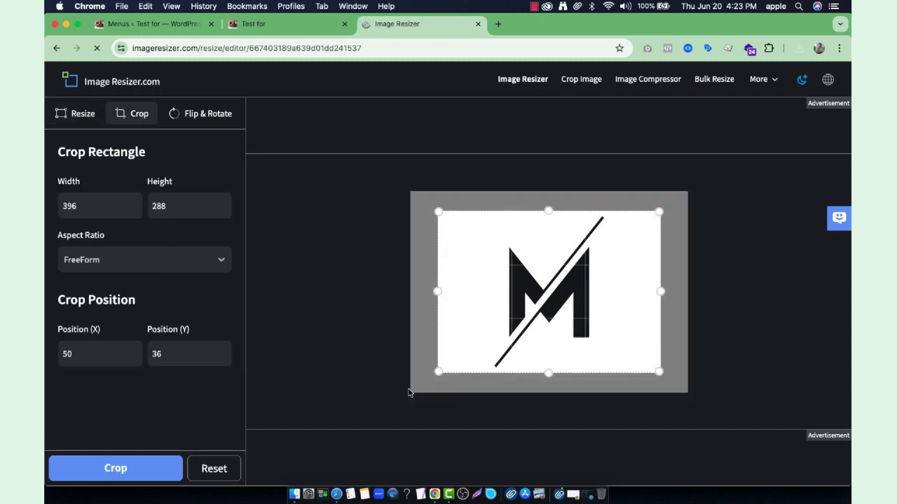
{"action": "left_click_drag", "start_coordinate": [440, 371], "coordinate": [492, 345]}
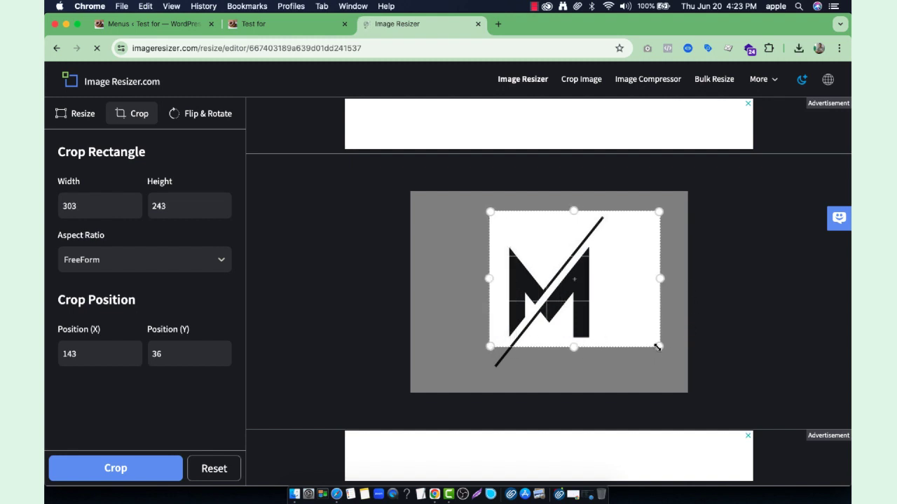
{"action": "left_click_drag", "start_coordinate": [657, 346], "coordinate": [592, 333]}
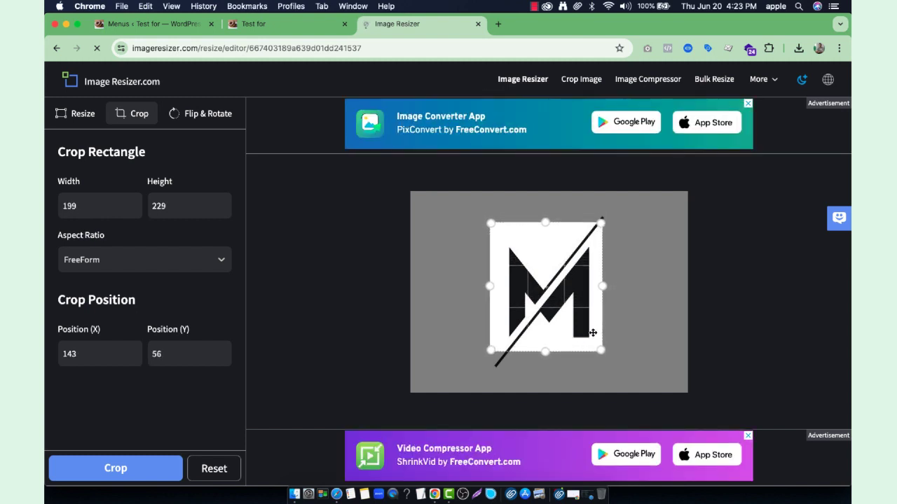
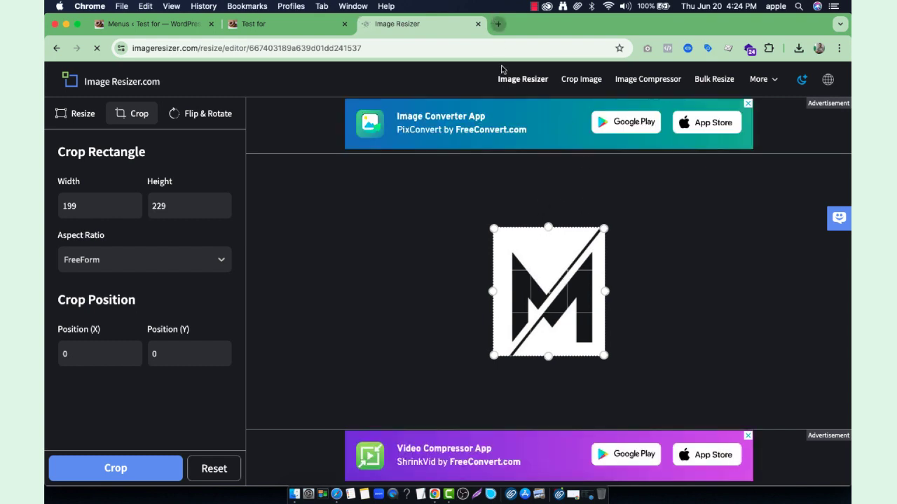
- Search the web for "bg remove" in a new browser tab
{"action": "key", "text": "super+t"}
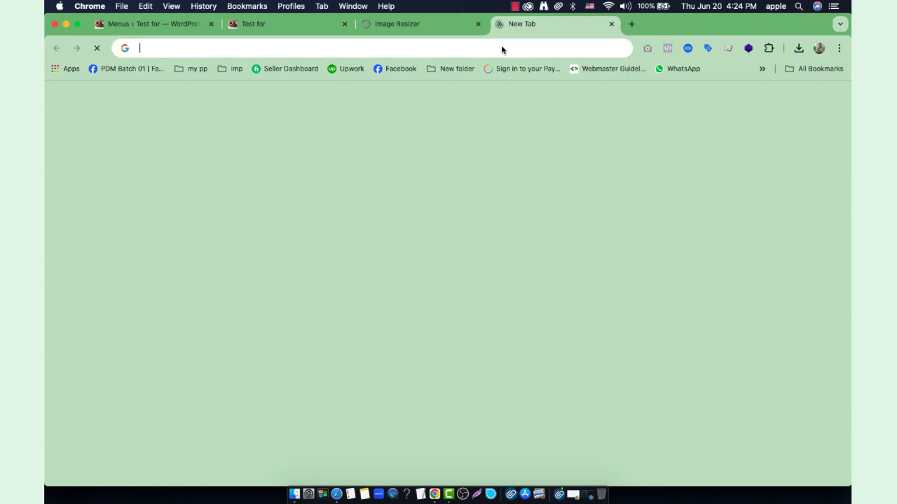
{"action": "left_click", "coordinate": [500, 49]}
{"action": "type", "text": "bg "}
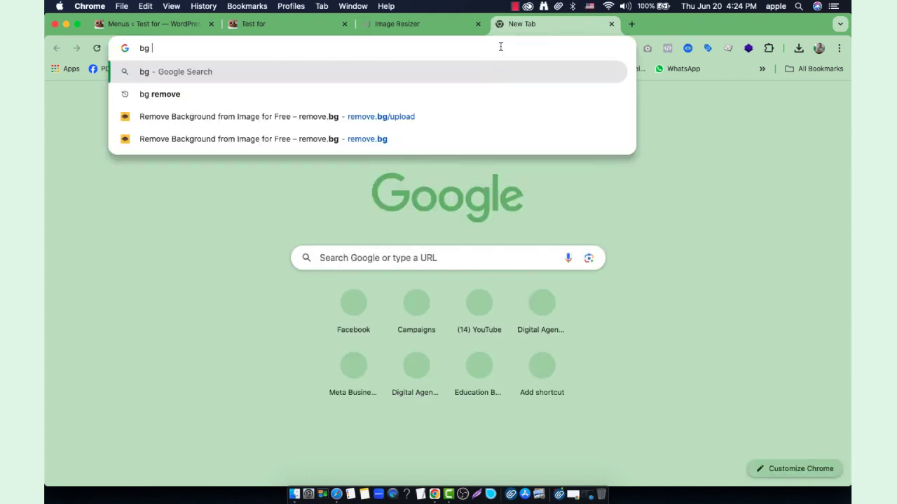
{"action": "type", "text": "remove"}
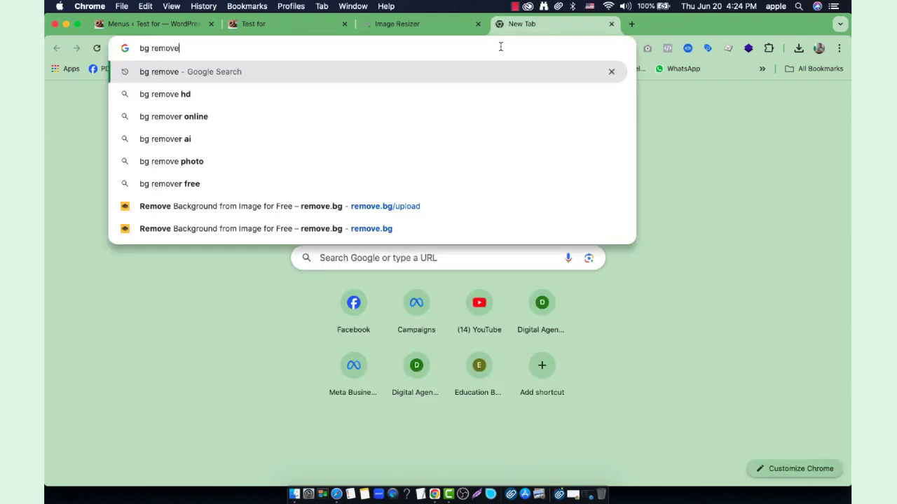
{"action": "key", "text": "Return"}
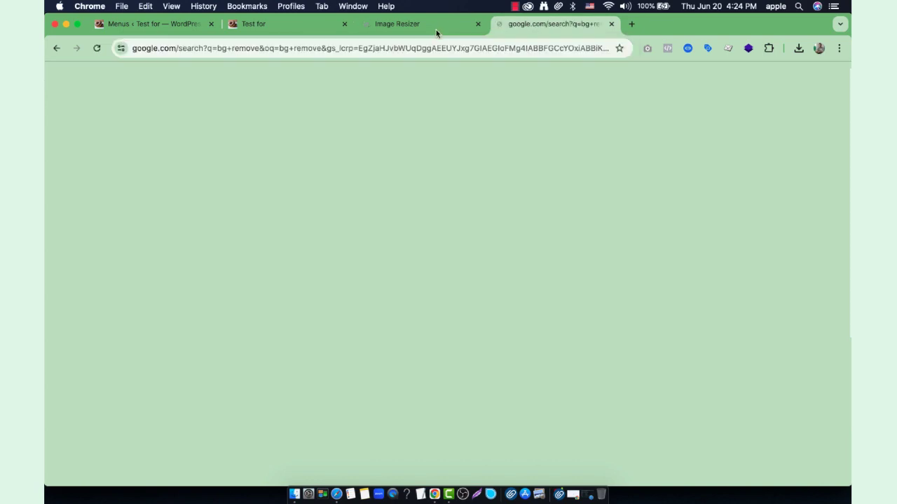
- Look through the background-remover search results and open the remove.bg site
{"action": "scroll", "coordinate": [292, 243], "scroll_direction": "down", "scroll_amount": 5}
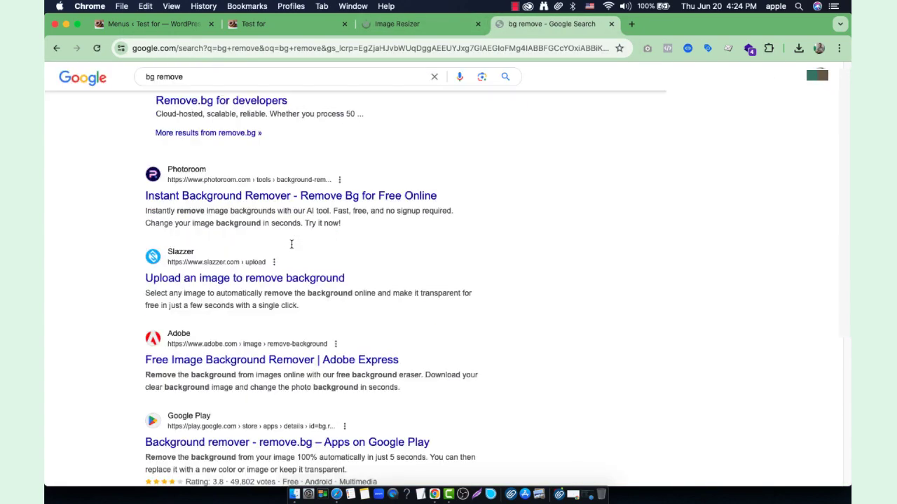
{"action": "scroll", "coordinate": [291, 244], "scroll_direction": "down", "scroll_amount": 7}
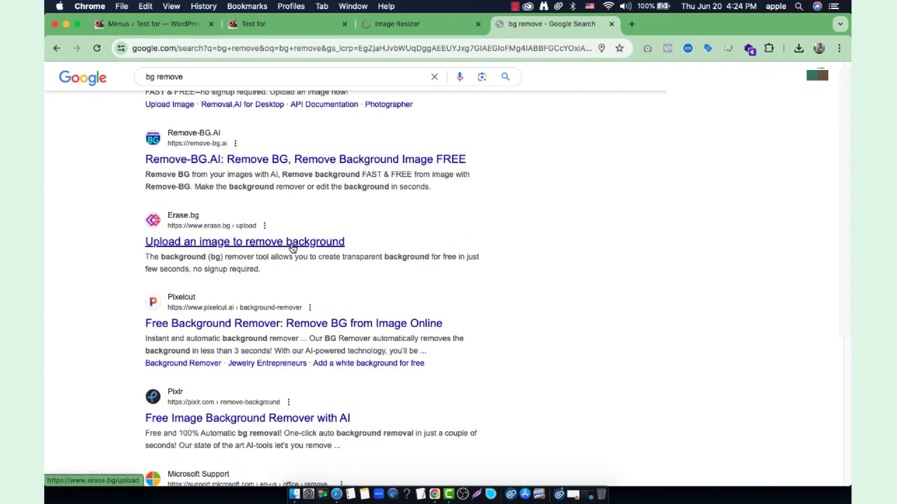
{"action": "scroll", "coordinate": [292, 248], "scroll_direction": "down", "scroll_amount": 5}
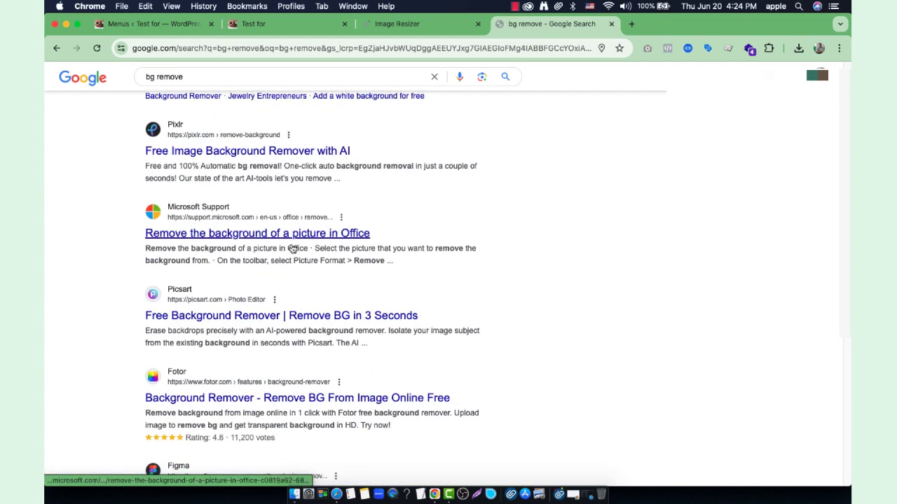
{"action": "scroll", "coordinate": [291, 245], "scroll_direction": "down", "scroll_amount": 2}
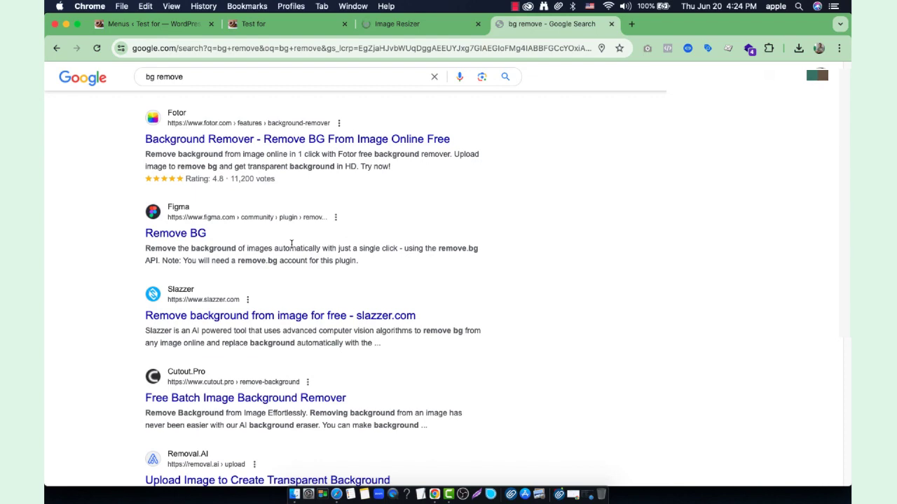
{"action": "scroll", "coordinate": [291, 245], "scroll_direction": "down", "scroll_amount": 4}
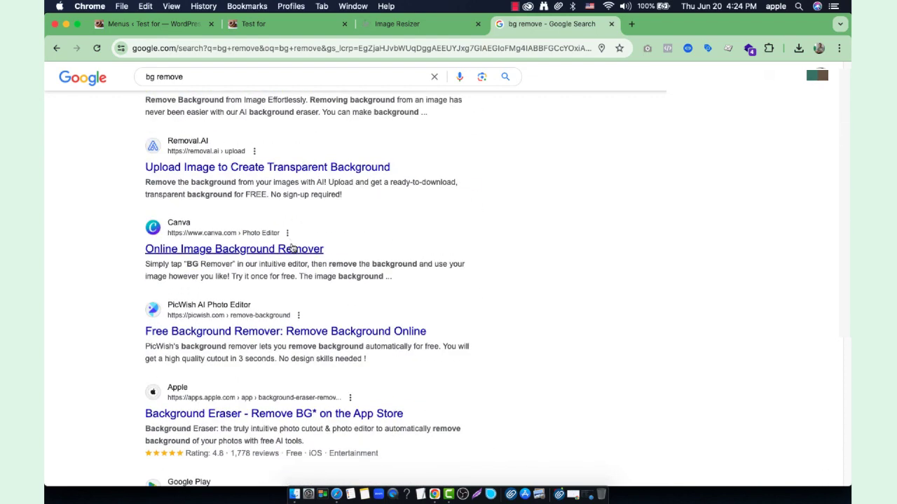
{"action": "scroll", "coordinate": [278, 243], "scroll_direction": "down", "scroll_amount": 12}
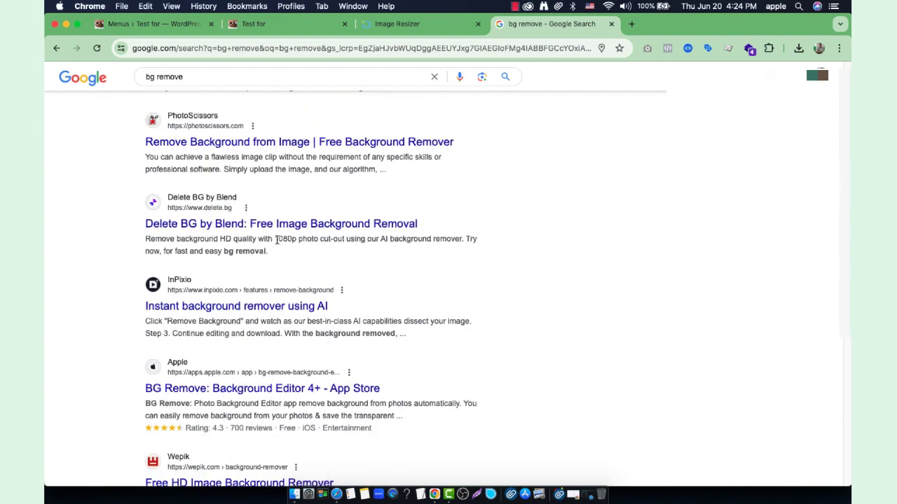
{"action": "scroll", "coordinate": [276, 240], "scroll_direction": "down", "scroll_amount": 6}
{"action": "scroll", "coordinate": [276, 243], "scroll_direction": "up", "scroll_amount": 20}
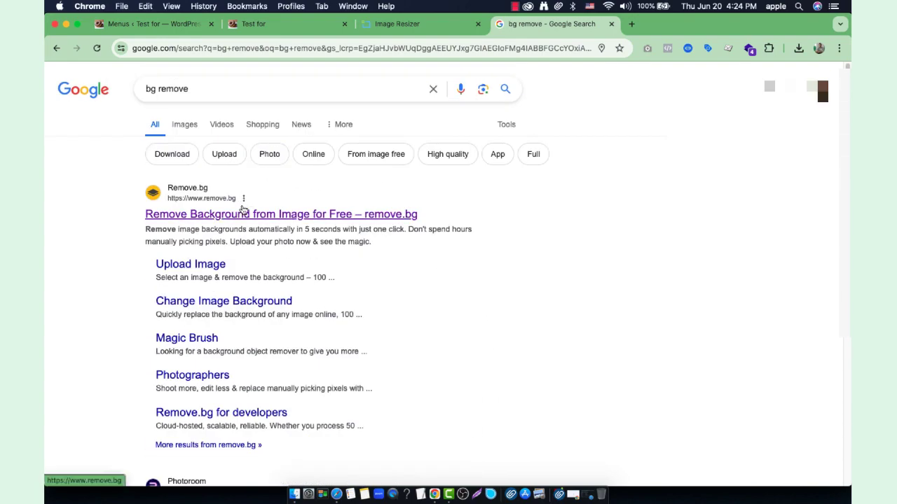
{"action": "left_click", "coordinate": [465, 270]}
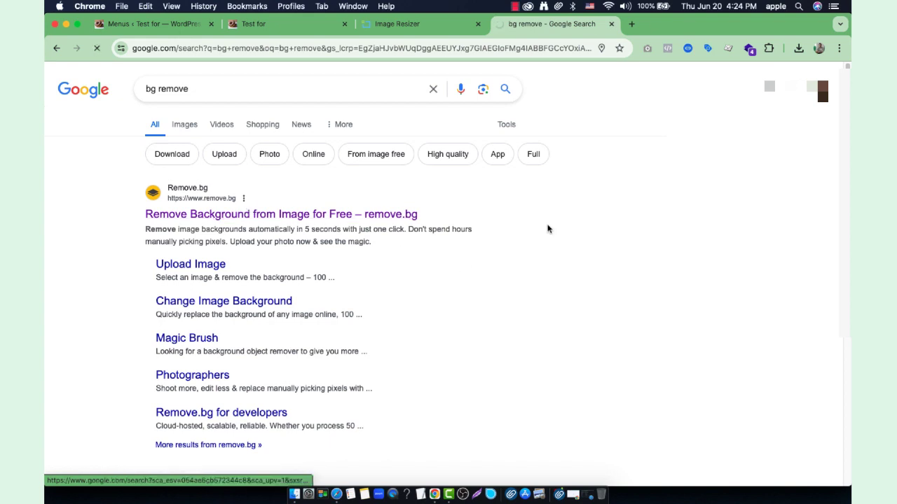
- Return to Image Resizer, resize the cropped logo to 200 × 230 px, and download it
{"action": "left_click", "coordinate": [406, 28]}
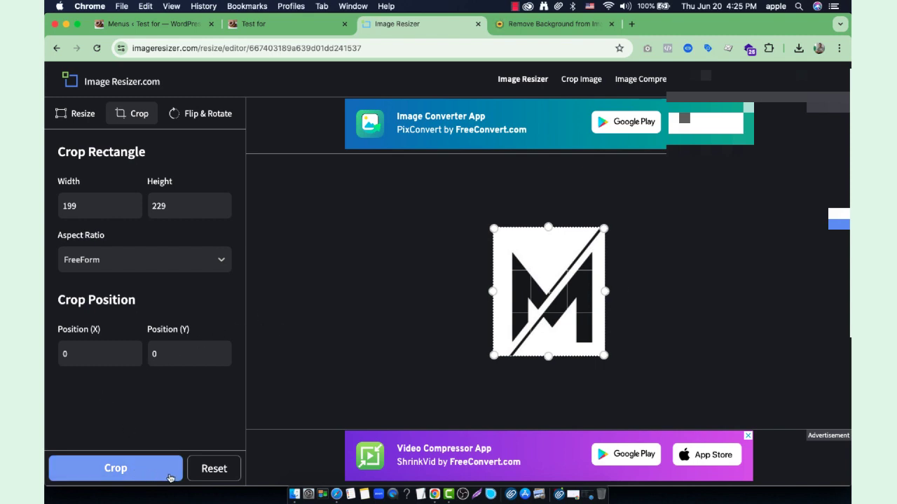
{"action": "left_click", "coordinate": [76, 118]}
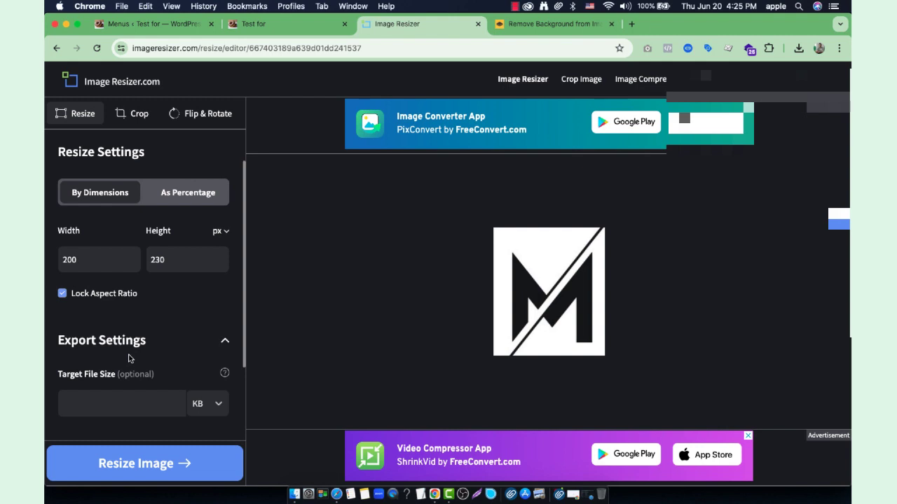
{"action": "scroll", "coordinate": [128, 358], "scroll_direction": "down", "scroll_amount": 3}
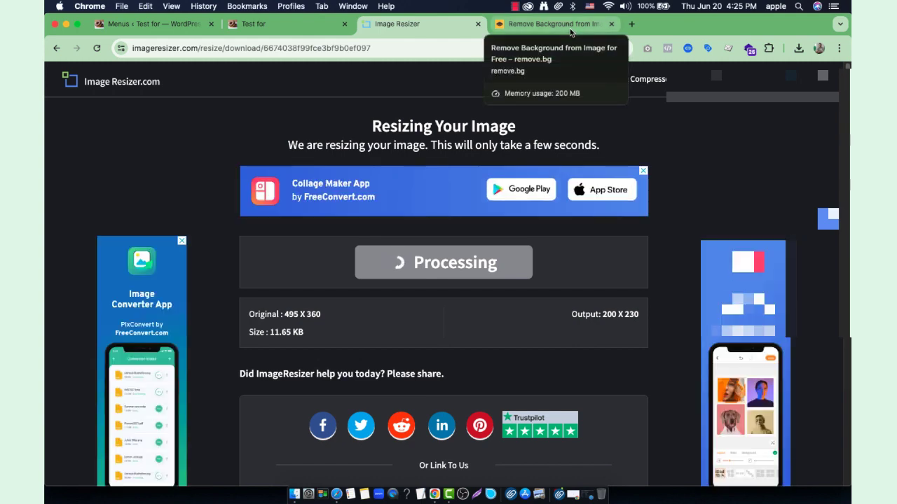
{"action": "left_click", "coordinate": [491, 269]}
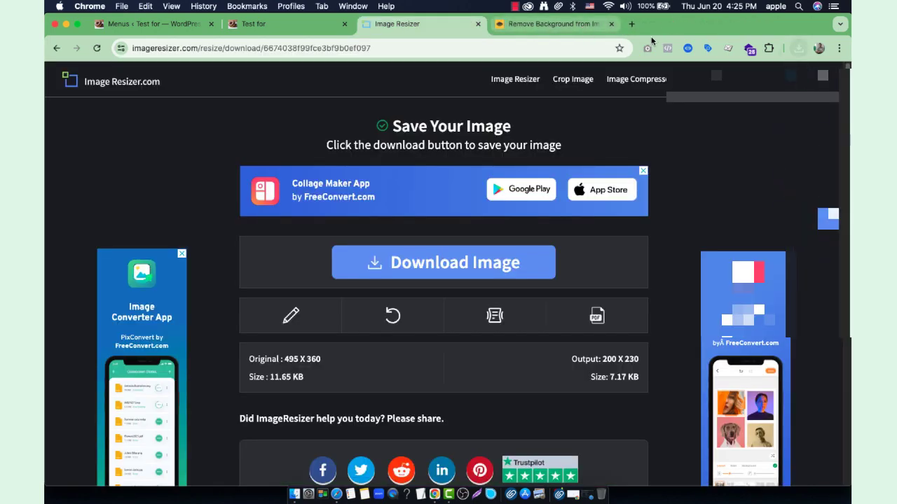
- Upload the resized M logo to remove.bg to remove its background, and download the 200 × 230 px result
{"action": "left_click", "coordinate": [651, 23]}
{"action": "left_click", "coordinate": [798, 47]}
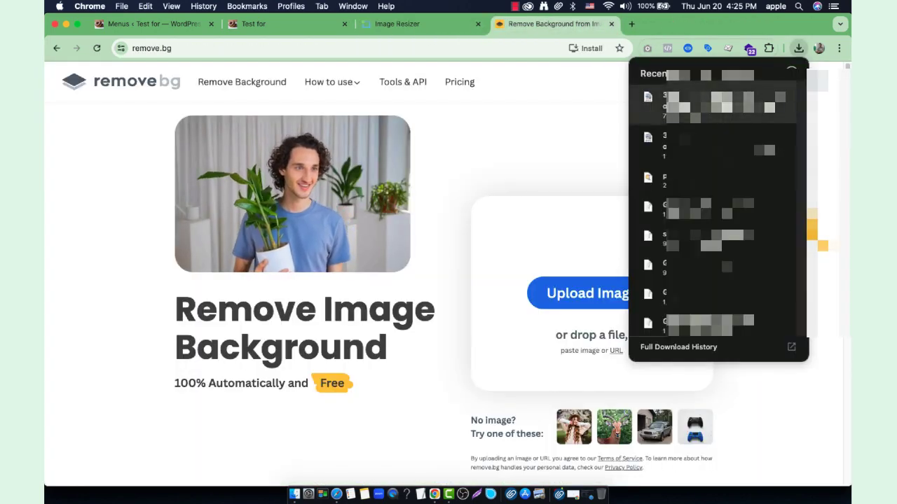
{"action": "left_click_drag", "start_coordinate": [673, 96], "coordinate": [565, 276]}
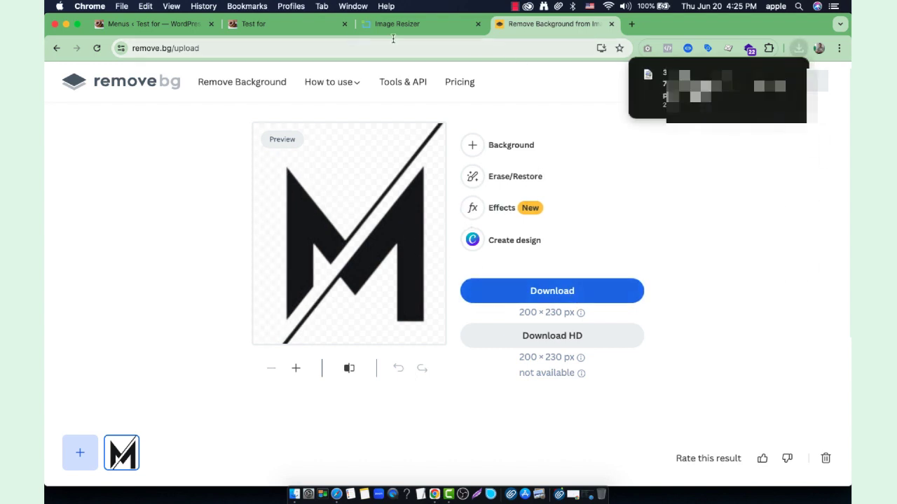
- Return to the WordPress admin, check the site's current header, and open the Site Identity settings in the Customizer
{"action": "left_click", "coordinate": [179, 27]}
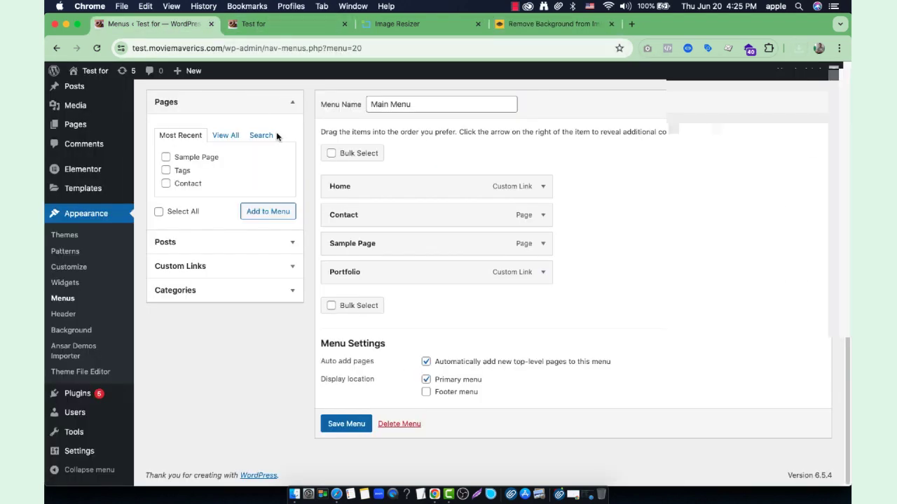
{"action": "left_click", "coordinate": [280, 25]}
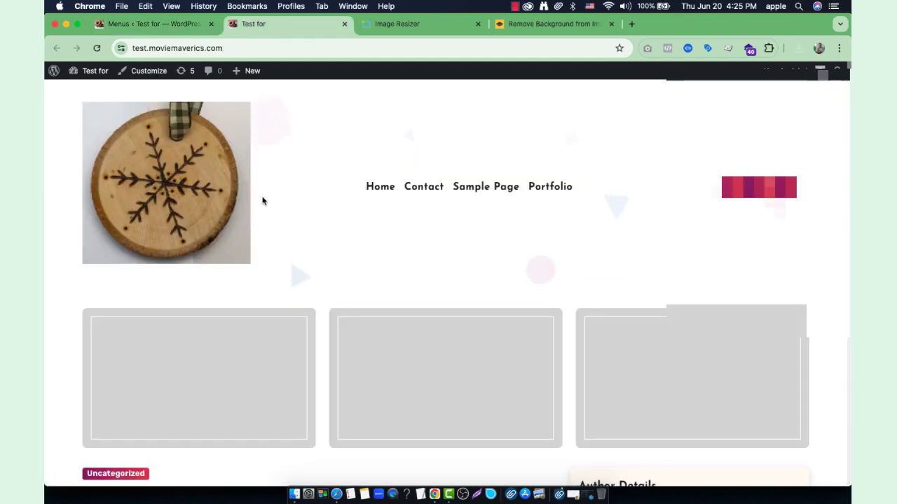
{"action": "left_click", "coordinate": [159, 27]}
{"action": "scroll", "coordinate": [140, 259], "scroll_direction": "up", "scroll_amount": 5}
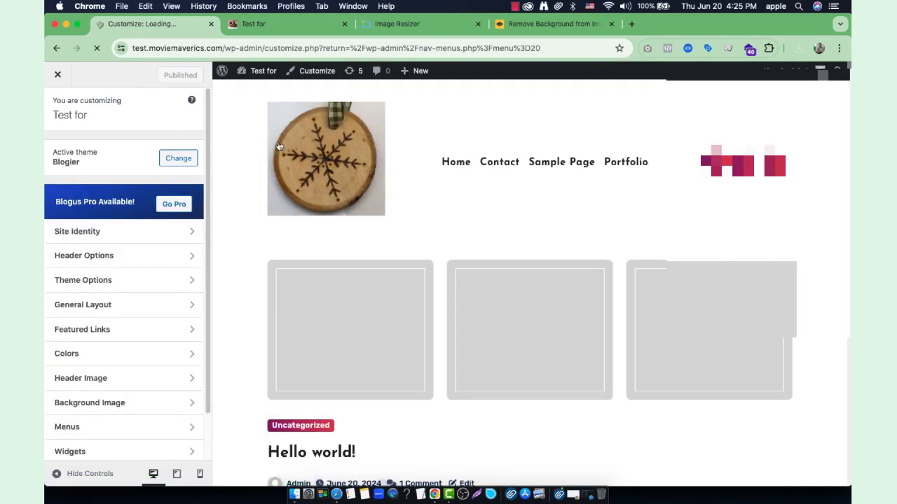
{"action": "left_click", "coordinate": [118, 233]}
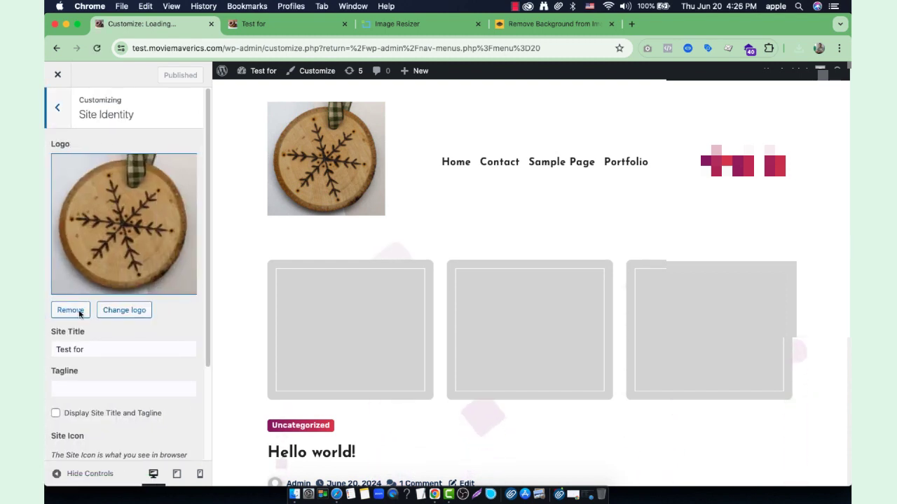
- Replace the snowflake site logo with the downloaded background-free M image, keeping the suggested square crop
{"action": "left_click", "coordinate": [71, 310]}
{"action": "left_click", "coordinate": [124, 167]}
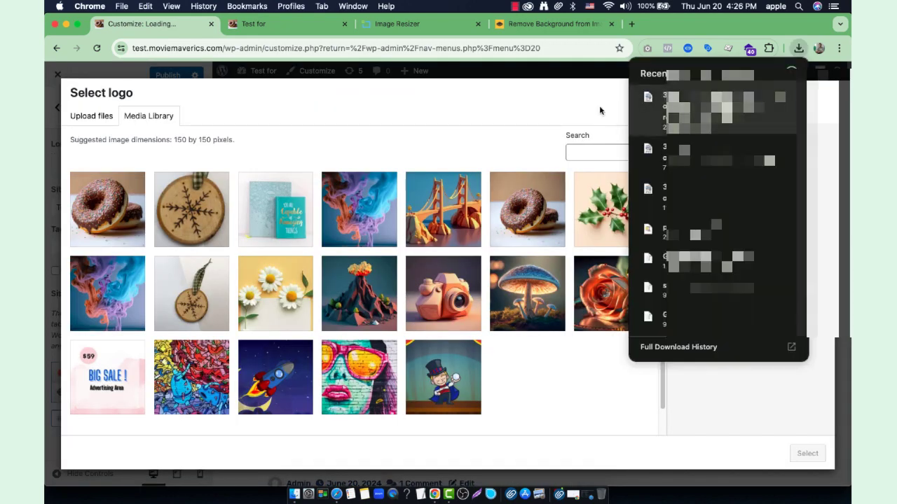
{"action": "left_click_drag", "start_coordinate": [693, 105], "coordinate": [203, 175]}
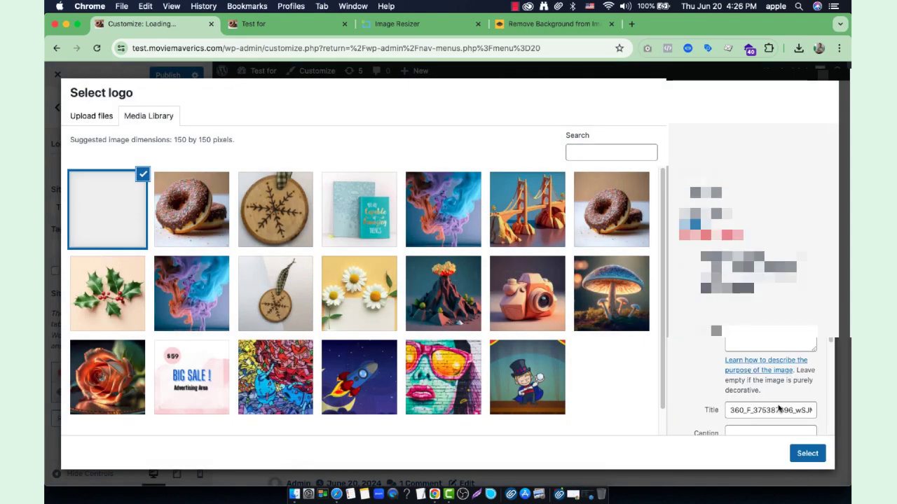
{"action": "left_click", "coordinate": [807, 453]}
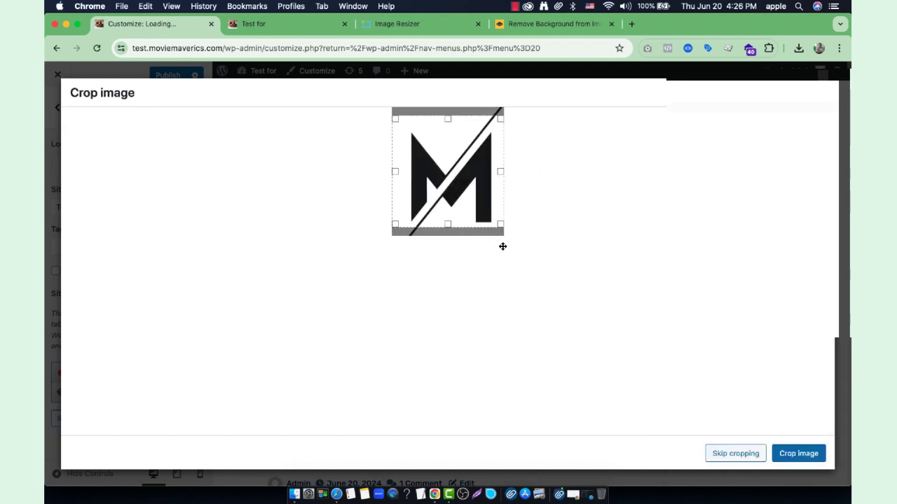
{"action": "left_click", "coordinate": [806, 451]}
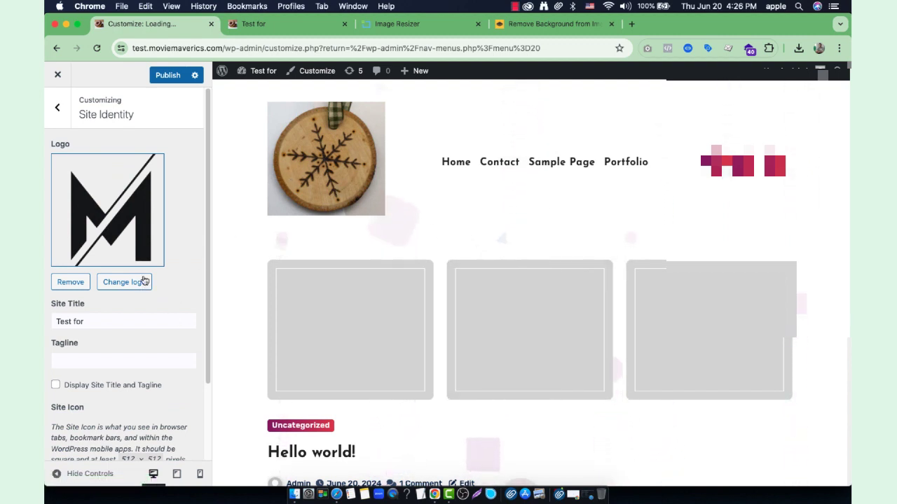
{"action": "scroll", "coordinate": [144, 281], "scroll_direction": "down", "scroll_amount": 2}
{"action": "scroll", "coordinate": [143, 277], "scroll_direction": "up", "scroll_amount": 3}
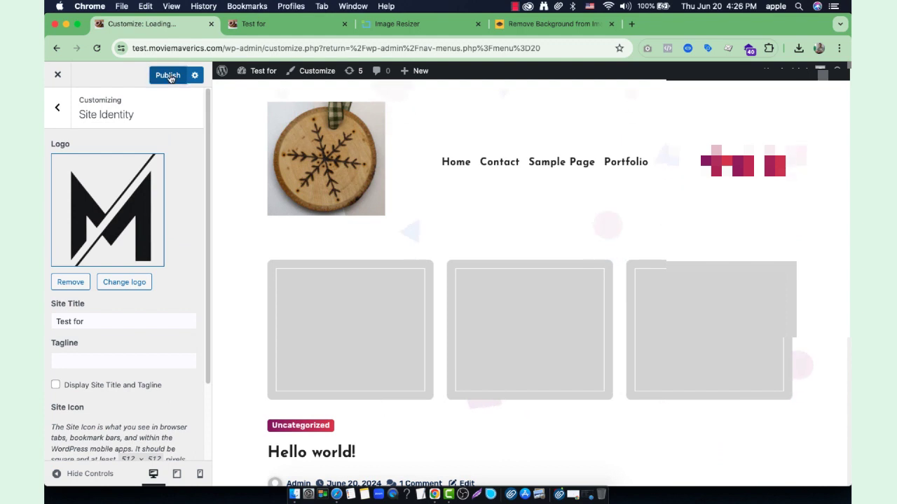
{"action": "left_click", "coordinate": [59, 111]}
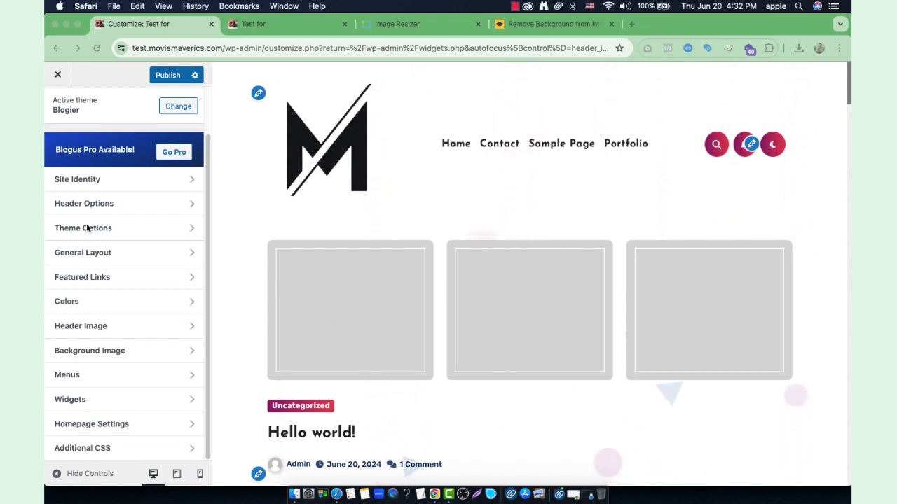
- Hide the Featured Links section of the homepage in the Customizer and publish the change
{"action": "left_click", "coordinate": [92, 278]}
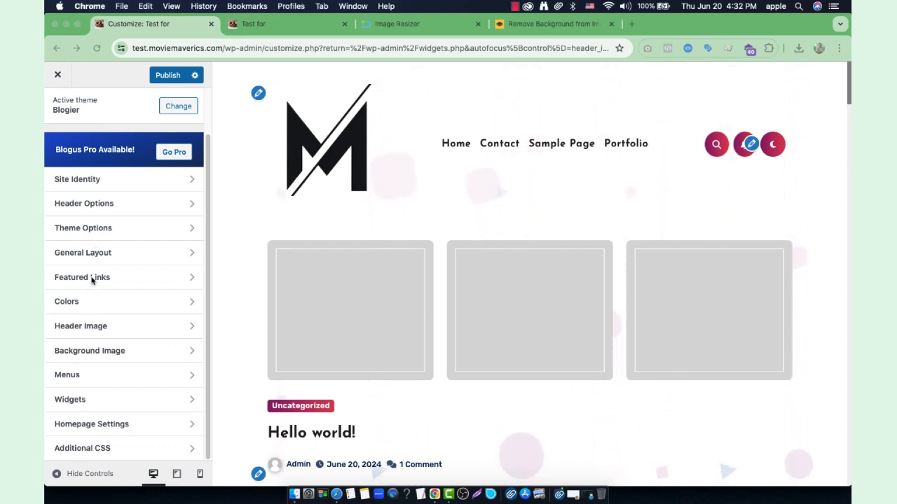
{"action": "left_click", "coordinate": [92, 278]}
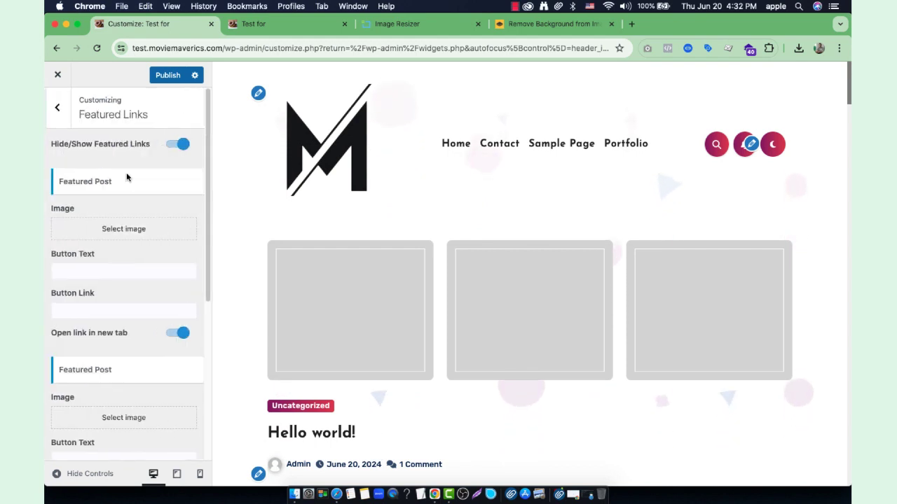
{"action": "left_click", "coordinate": [175, 145]}
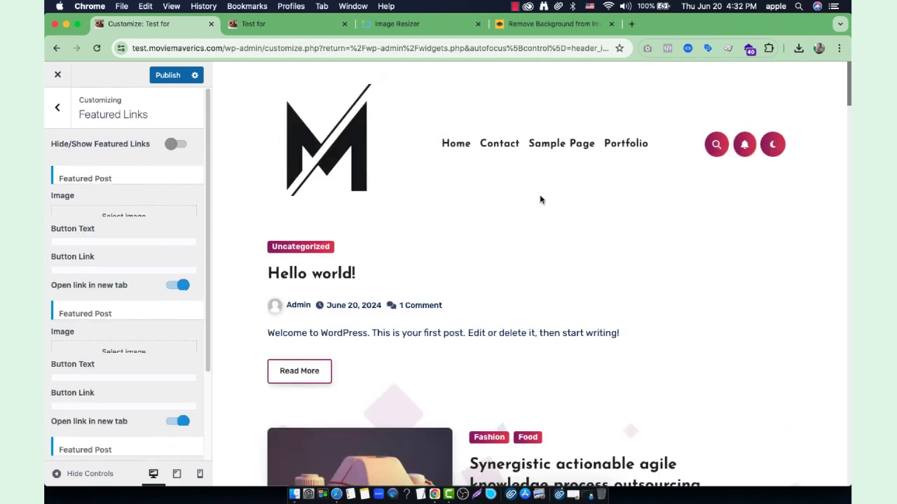
{"action": "left_click", "coordinate": [175, 74]}
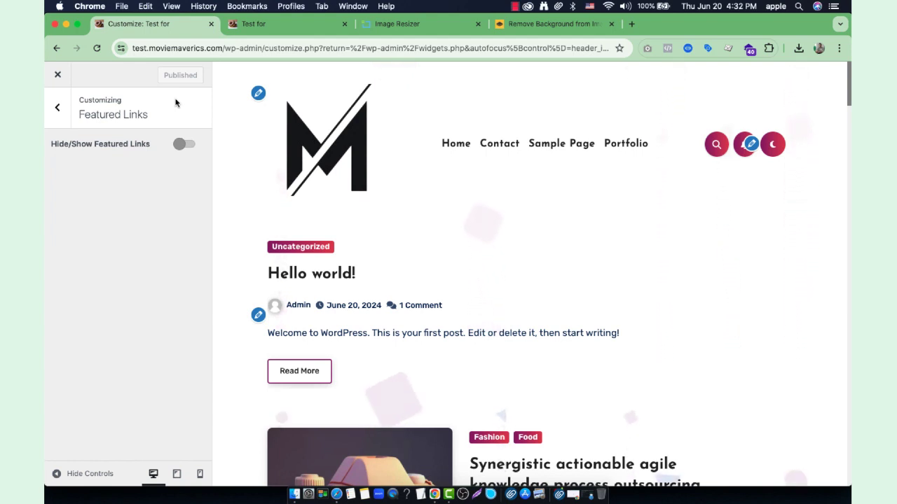
- Check the Sidebar Widget Area in the Customizer's widget settings and close the Customizer to return to the admin
{"action": "left_click", "coordinate": [58, 108]}
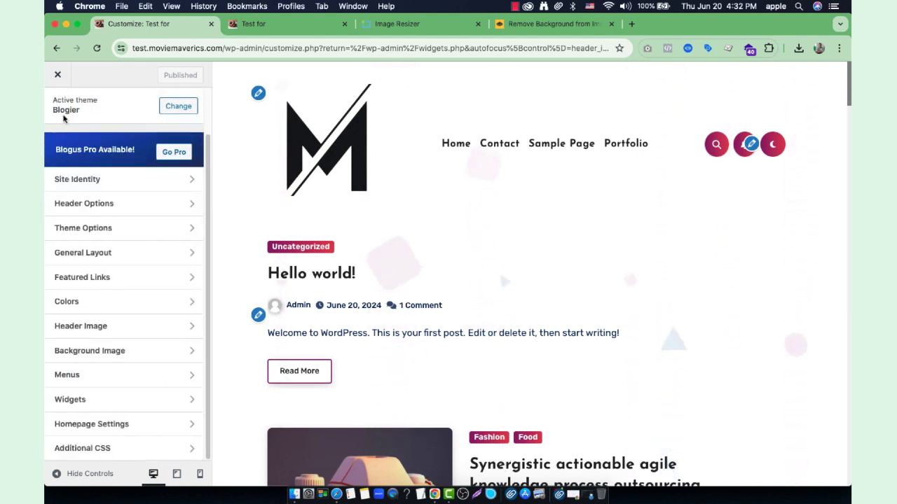
{"action": "left_click", "coordinate": [124, 402]}
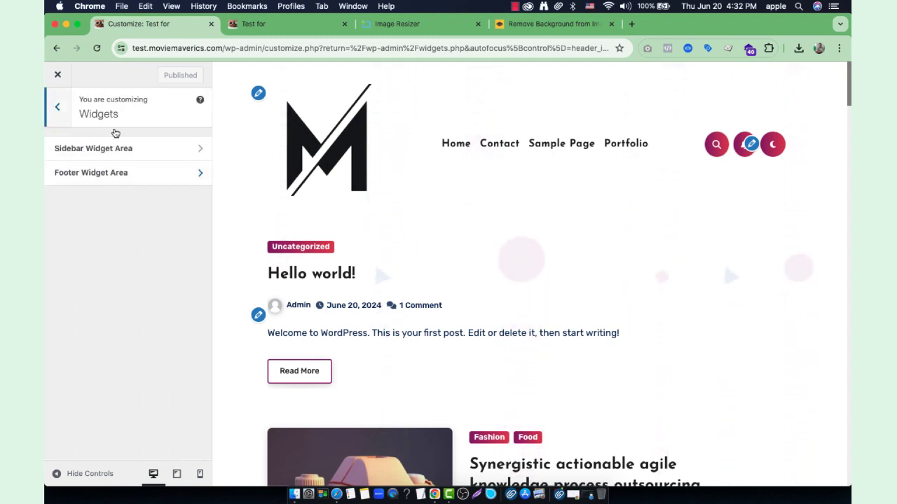
{"action": "left_click", "coordinate": [91, 146]}
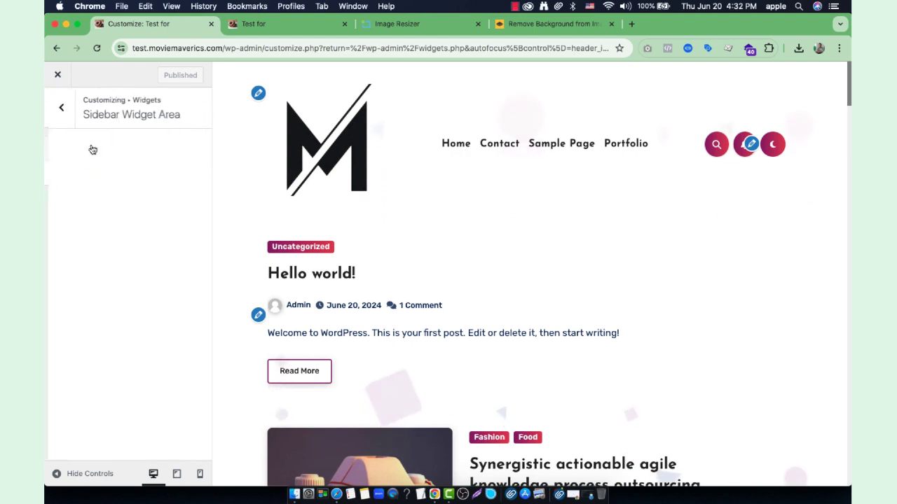
{"action": "left_click", "coordinate": [59, 111]}
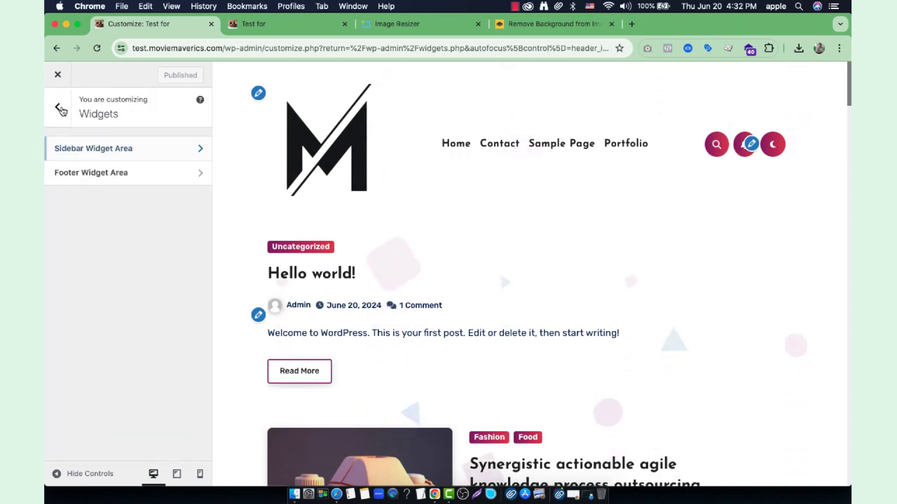
{"action": "left_click", "coordinate": [57, 107]}
{"action": "left_click", "coordinate": [57, 76]}
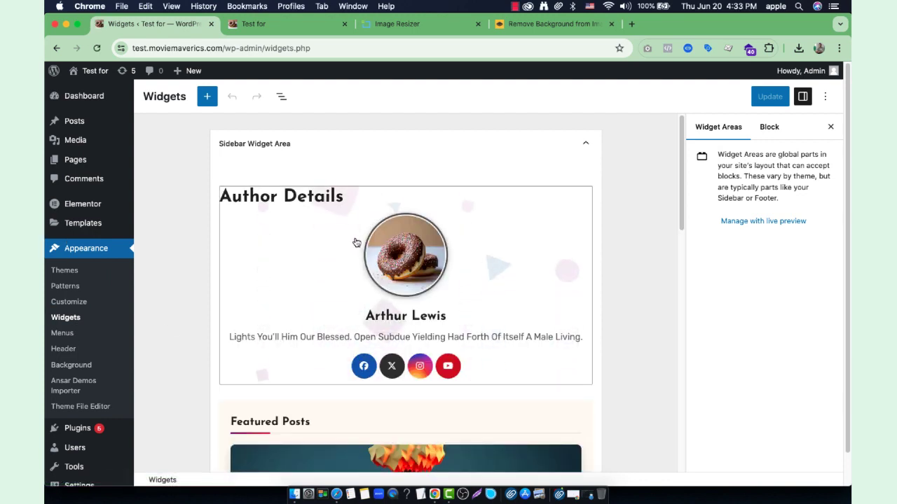
- Delete the Archives list block below Featured Posts in the Sidebar Widget Area
{"action": "scroll", "coordinate": [354, 242], "scroll_direction": "down", "scroll_amount": 3}
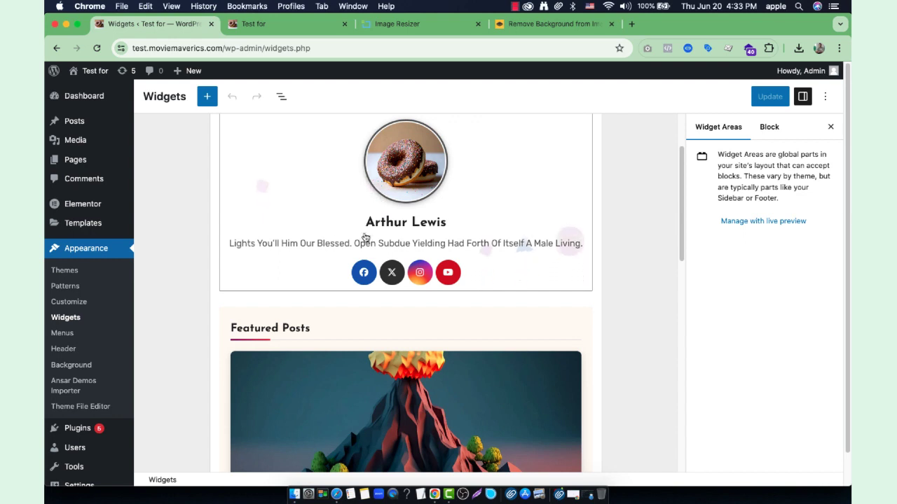
{"action": "scroll", "coordinate": [339, 267], "scroll_direction": "down", "scroll_amount": 2}
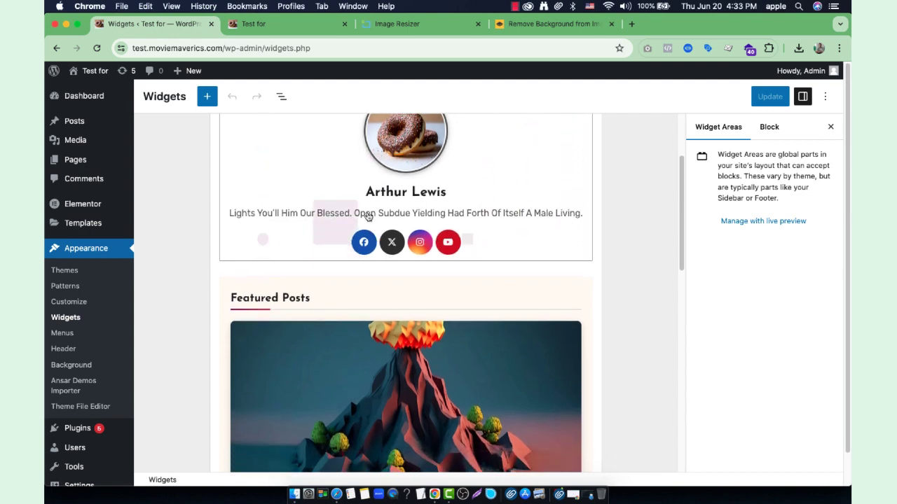
{"action": "scroll", "coordinate": [434, 272], "scroll_direction": "down", "scroll_amount": 5}
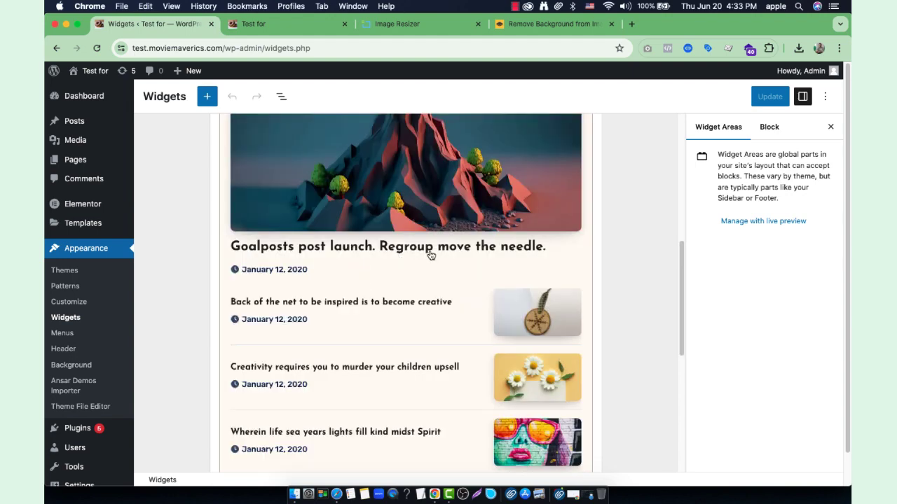
{"action": "scroll", "coordinate": [430, 256], "scroll_direction": "down", "scroll_amount": 8}
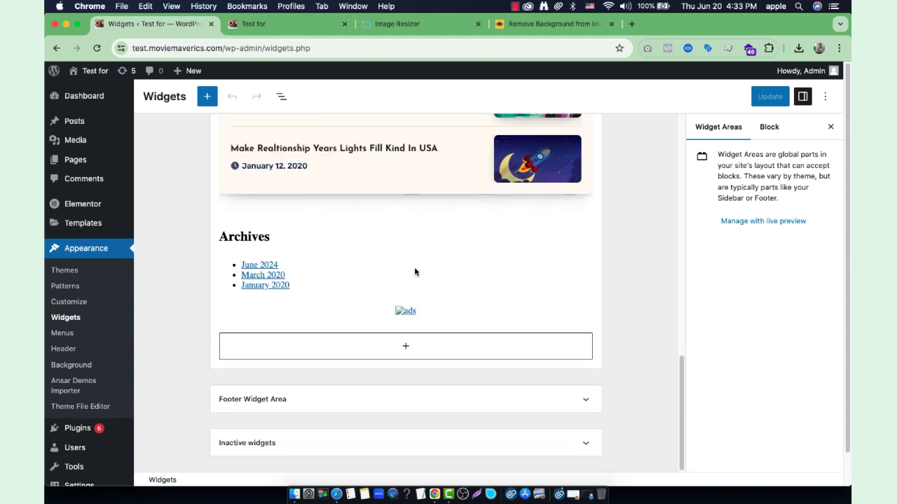
{"action": "left_click", "coordinate": [285, 268]}
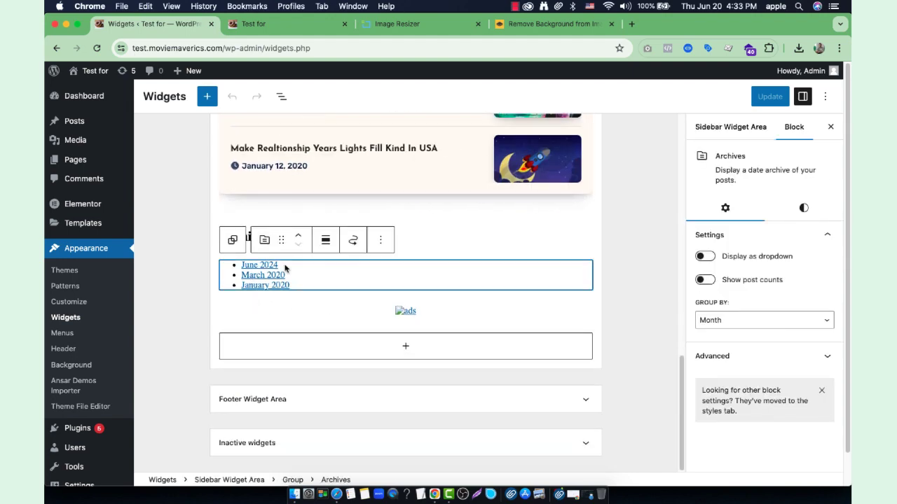
{"action": "left_click", "coordinate": [381, 240]}
{"action": "scroll", "coordinate": [413, 465], "scroll_direction": "down", "scroll_amount": 1}
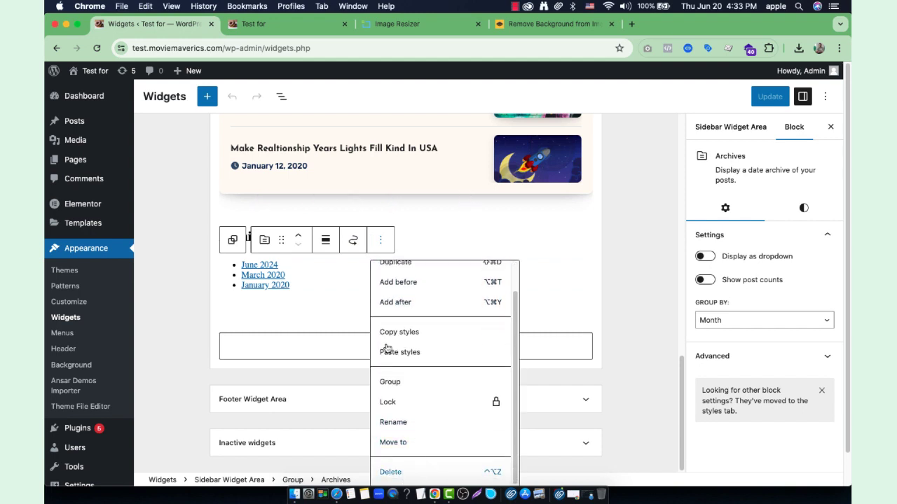
{"action": "key", "text": "Return"}
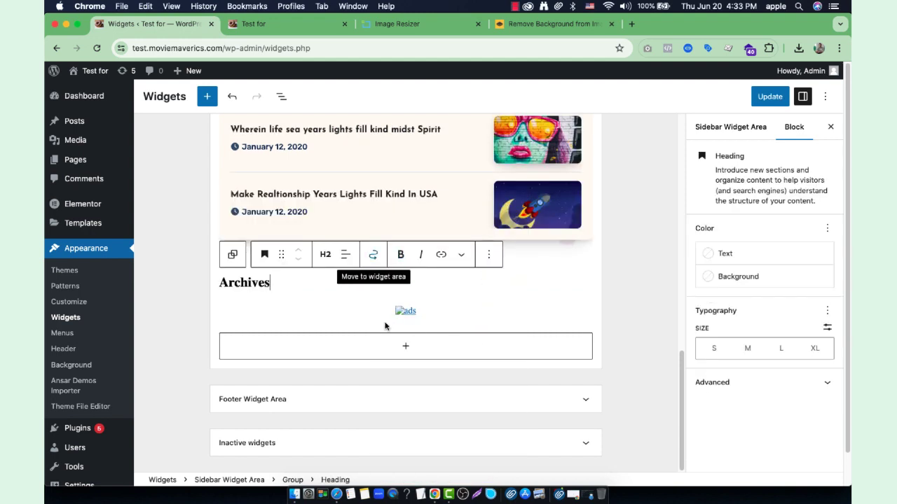
- Delete the Archives heading and its emptied Group block from the Sidebar Widget Area
{"action": "left_click", "coordinate": [489, 256]}
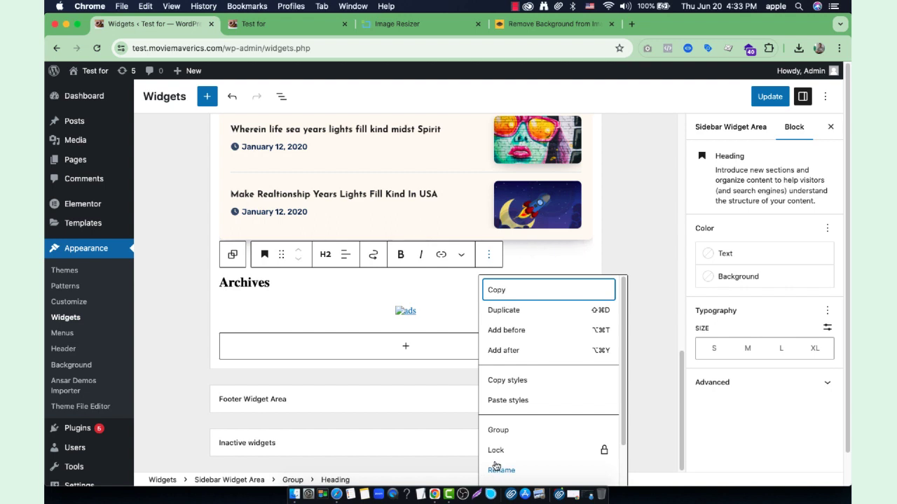
{"action": "scroll", "coordinate": [495, 466], "scroll_direction": "down", "scroll_amount": 2}
{"action": "key", "text": "Return"}
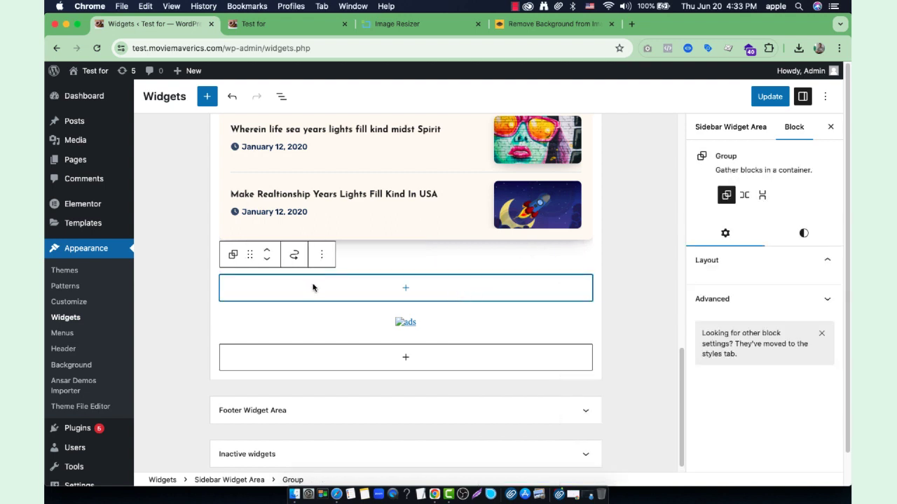
{"action": "left_click", "coordinate": [324, 255]}
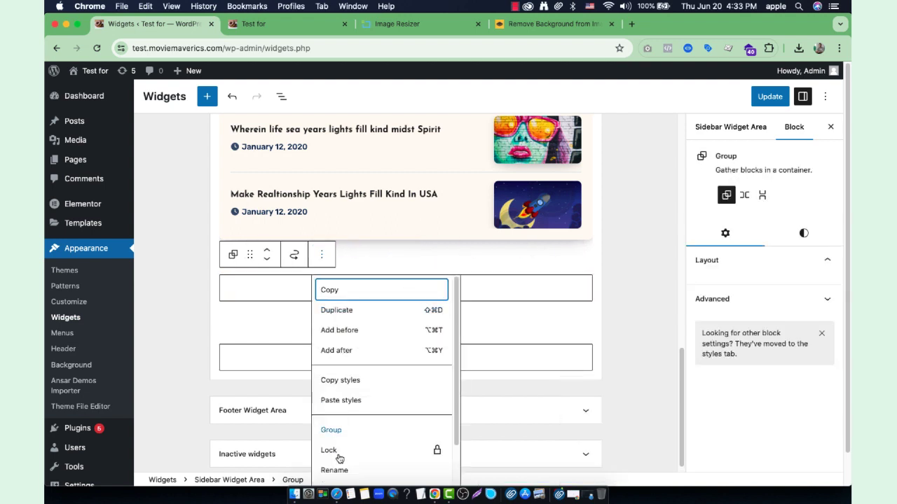
{"action": "scroll", "coordinate": [340, 468], "scroll_direction": "down", "scroll_amount": 2}
{"action": "left_click", "coordinate": [343, 471]}
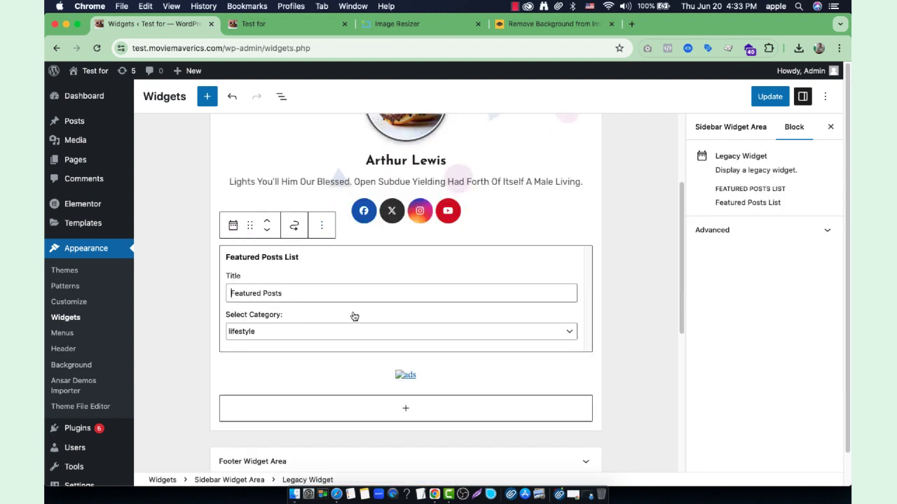
- Delete the ads image block below the Featured Posts List in the Sidebar Widget Area
{"action": "scroll", "coordinate": [308, 308], "scroll_direction": "down", "scroll_amount": 3}
{"action": "scroll", "coordinate": [282, 210], "scroll_direction": "up", "scroll_amount": 3}
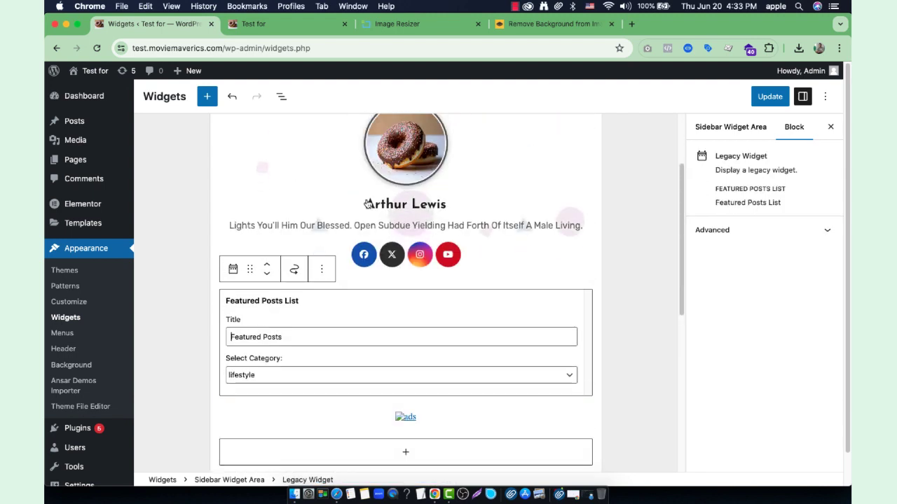
{"action": "scroll", "coordinate": [351, 306], "scroll_direction": "down", "scroll_amount": 10}
{"action": "scroll", "coordinate": [343, 302], "scroll_direction": "up", "scroll_amount": 3}
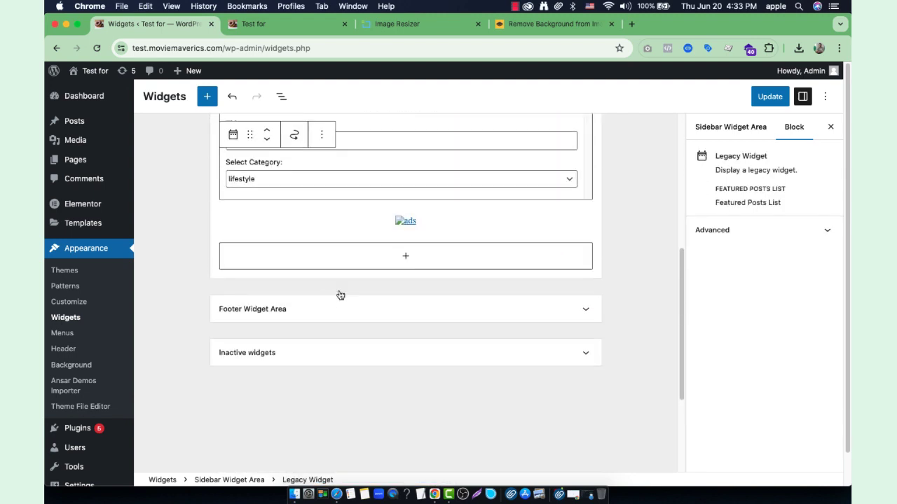
{"action": "left_click", "coordinate": [411, 223]}
{"action": "scroll", "coordinate": [419, 335], "scroll_direction": "down", "scroll_amount": 5}
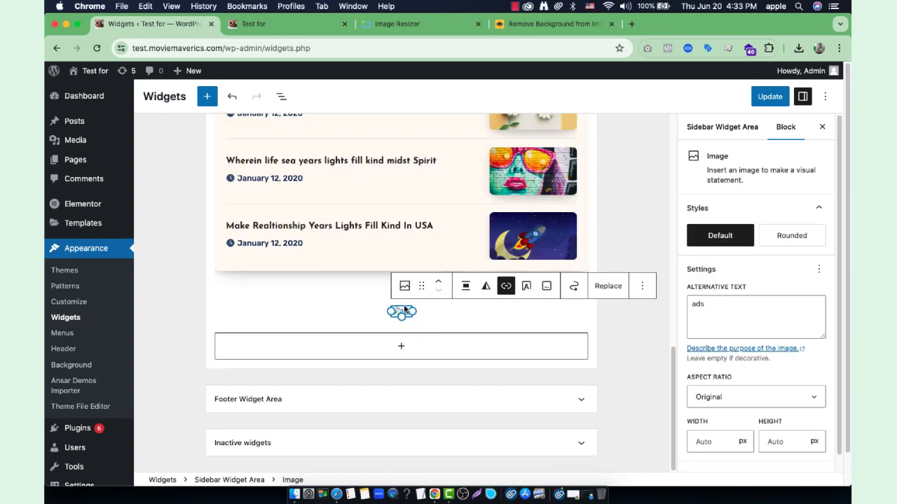
{"action": "left_click", "coordinate": [642, 286]}
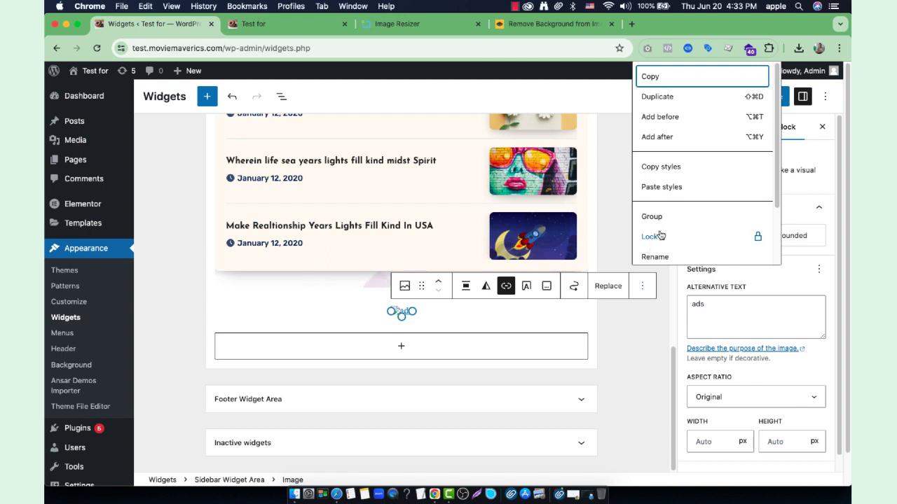
{"action": "scroll", "coordinate": [659, 235], "scroll_direction": "down", "scroll_amount": 2}
{"action": "left_click", "coordinate": [635, 250]}
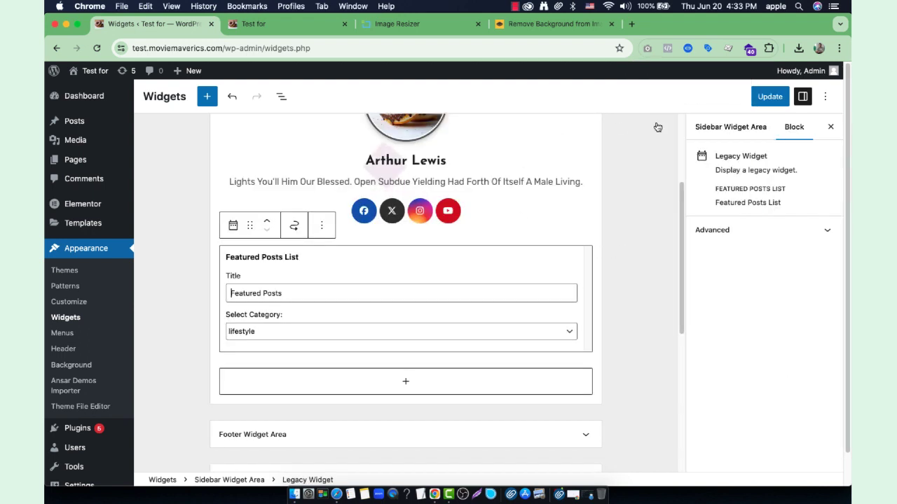
- Replace the author image in the AR: Author Info widget with the camera picture blog-03.webp from the media library
{"action": "scroll", "coordinate": [392, 260], "scroll_direction": "up", "scroll_amount": 3}
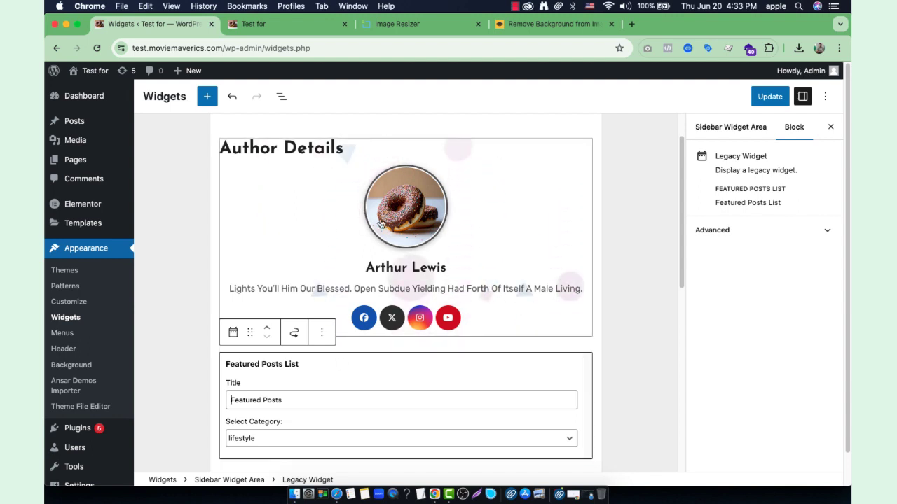
{"action": "left_click", "coordinate": [290, 211]}
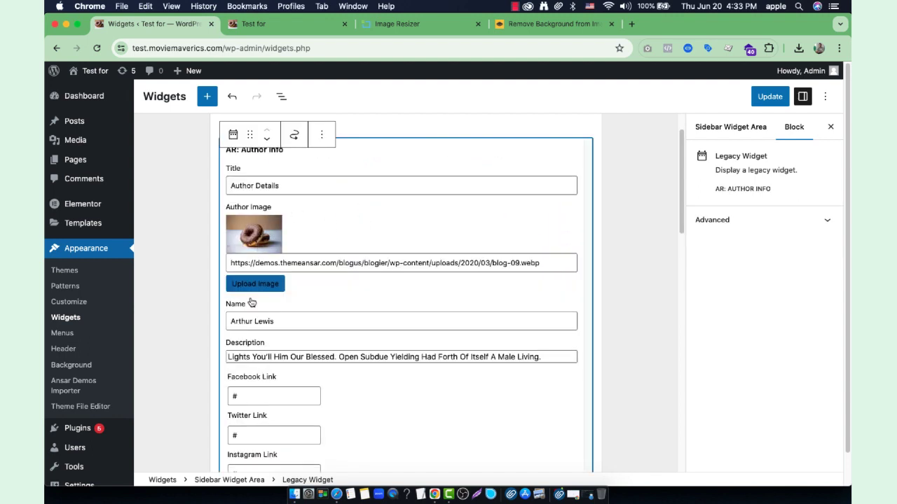
{"action": "double_click", "coordinate": [267, 322]}
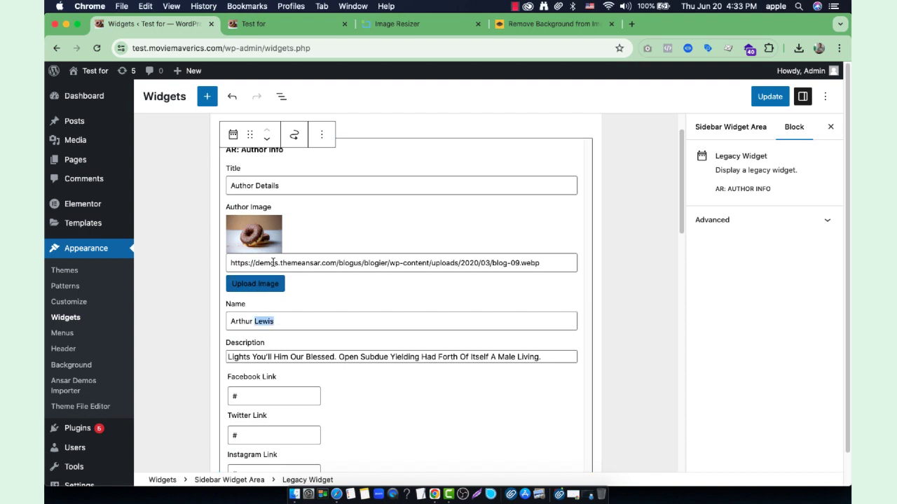
{"action": "left_click", "coordinate": [266, 279]}
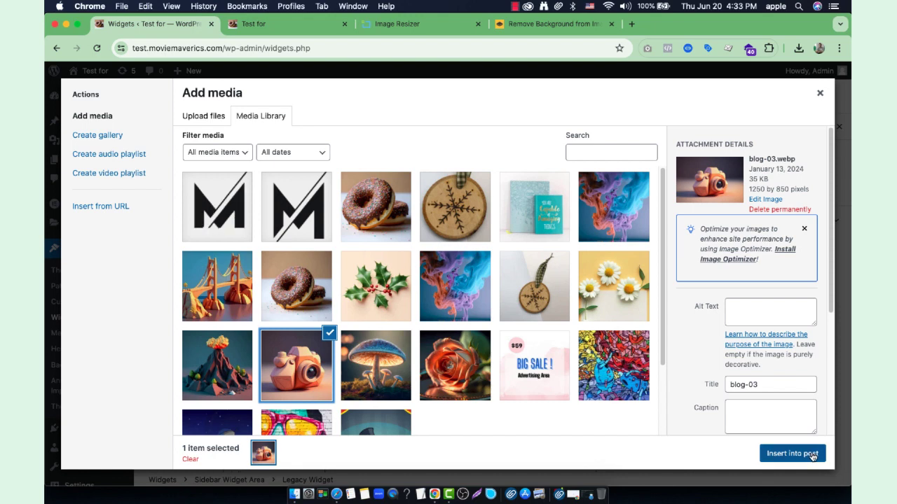
{"action": "left_click", "coordinate": [802, 454]}
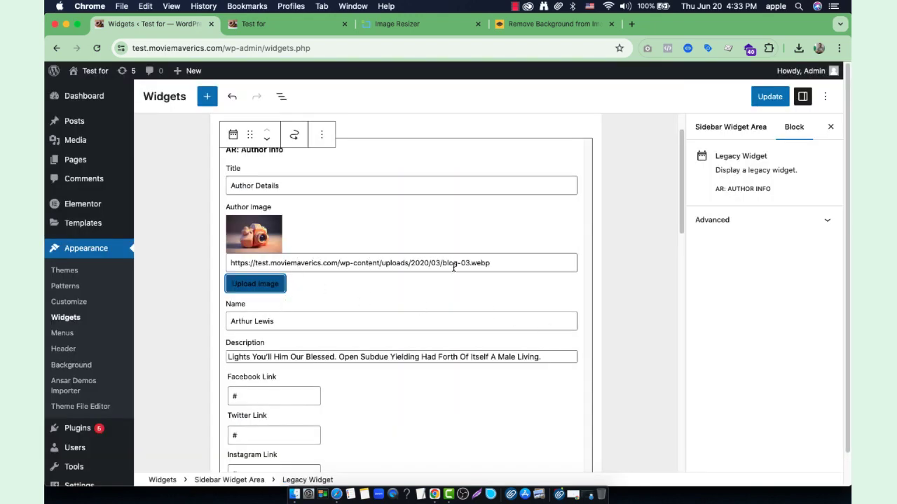
{"action": "left_click_drag", "start_coordinate": [454, 267], "coordinate": [436, 301]}
{"action": "left_click", "coordinate": [435, 301]}
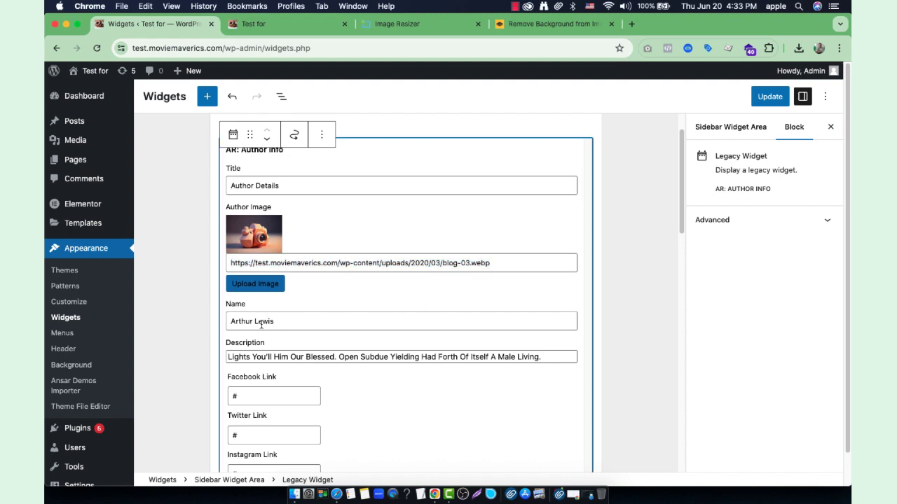
- Enter the author's new name in the AR: Author Info widget and set the description to DGM MKT
{"action": "double_click", "coordinate": [260, 322]}
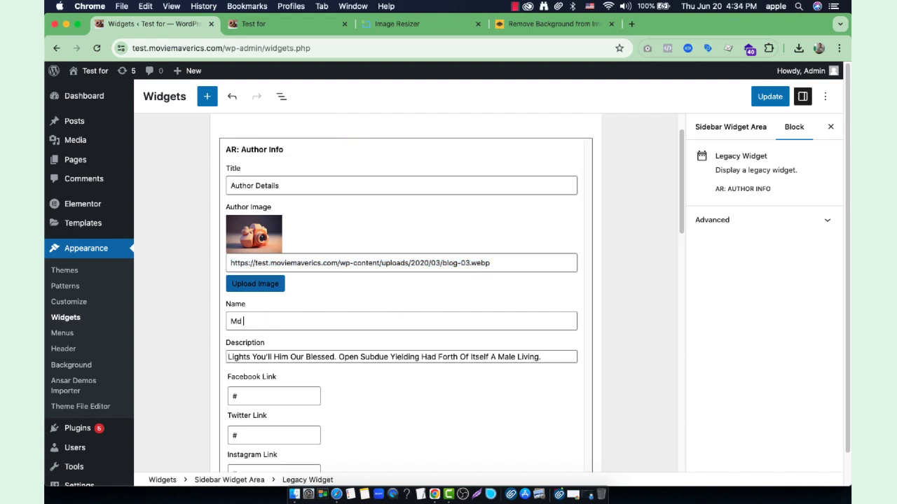
{"action": "scroll", "coordinate": [278, 322], "scroll_direction": "down", "scroll_amount": 1}
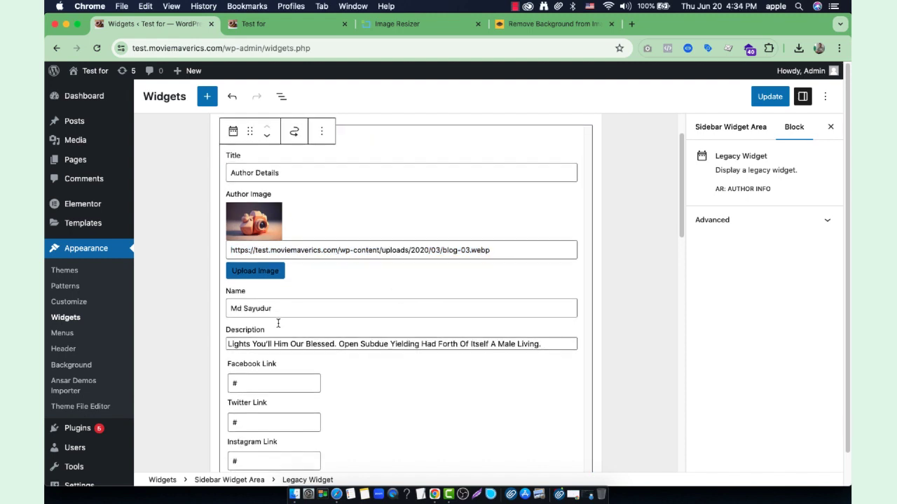
{"action": "triple_click", "coordinate": [278, 325]}
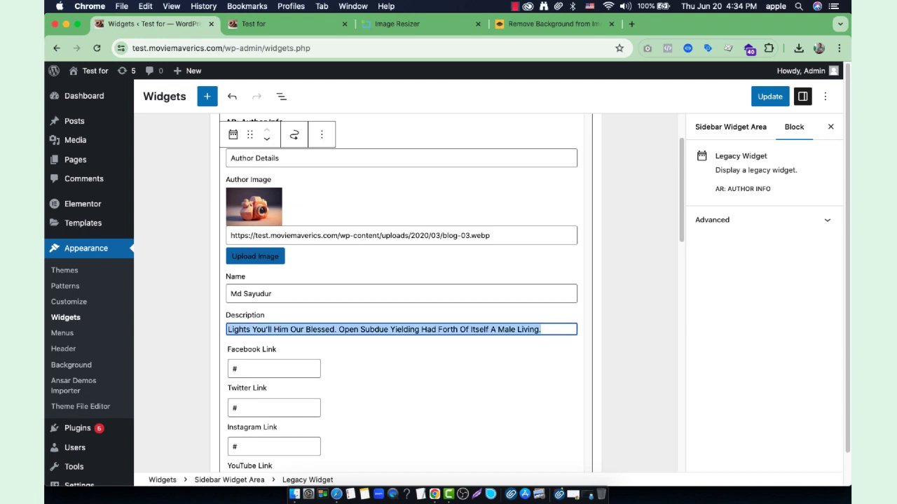
{"action": "type", "text": "Di"}
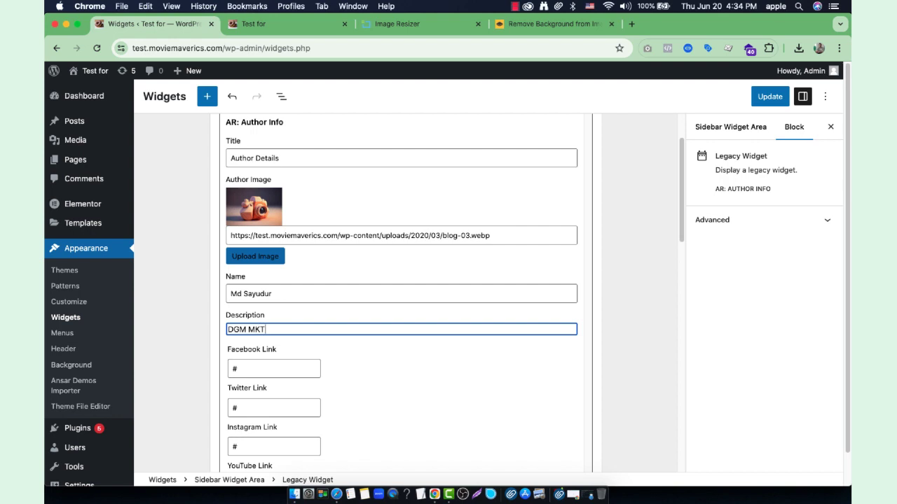
- Look over the author widget's social link fields and save the sidebar widget changes
{"action": "scroll", "coordinate": [316, 333], "scroll_direction": "down", "scroll_amount": 1}
{"action": "left_click", "coordinate": [265, 341]}
{"action": "scroll", "coordinate": [266, 322], "scroll_direction": "down", "scroll_amount": 1}
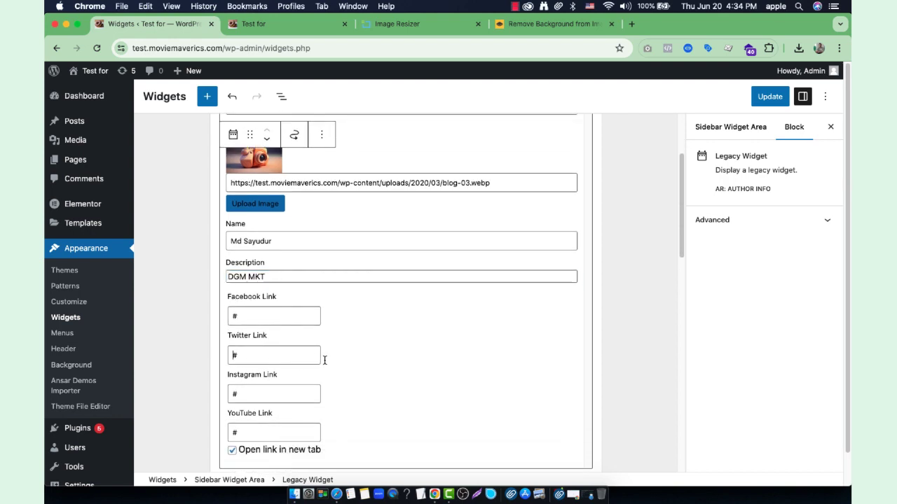
{"action": "left_click", "coordinate": [327, 317]}
{"action": "scroll", "coordinate": [291, 328], "scroll_direction": "down", "scroll_amount": 3}
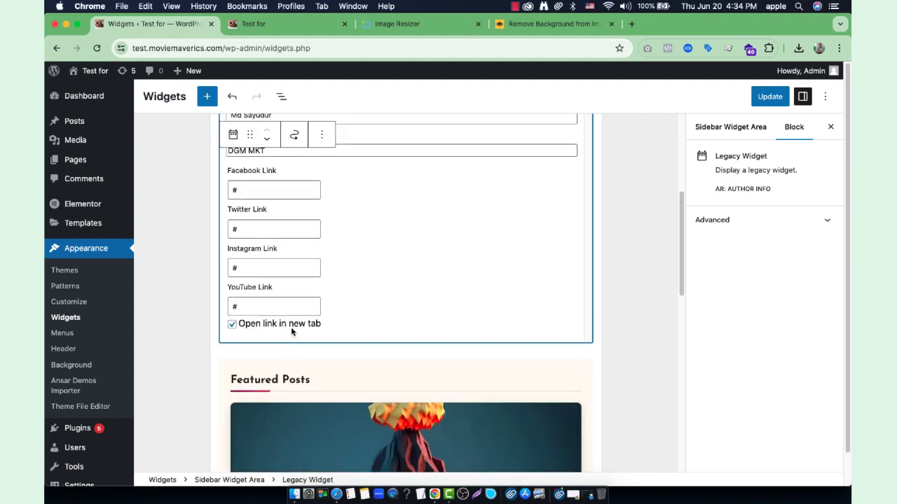
{"action": "scroll", "coordinate": [290, 328], "scroll_direction": "down", "scroll_amount": 10}
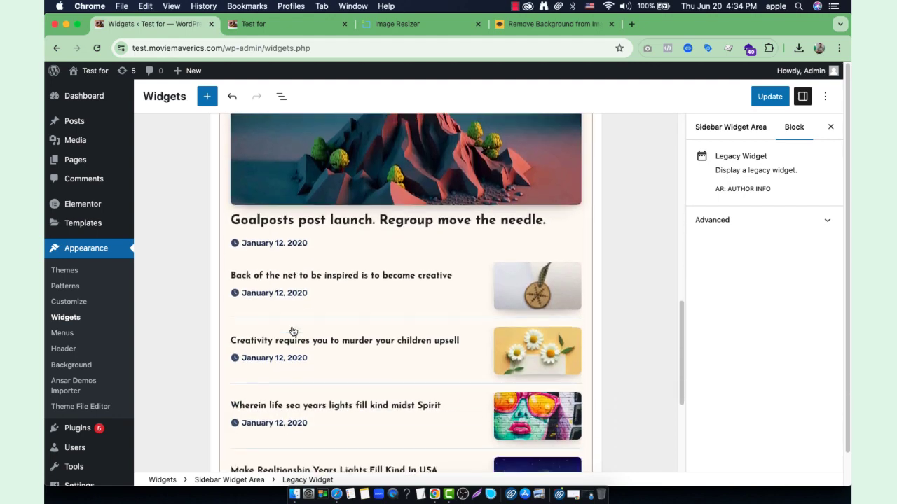
{"action": "left_click", "coordinate": [778, 100]}
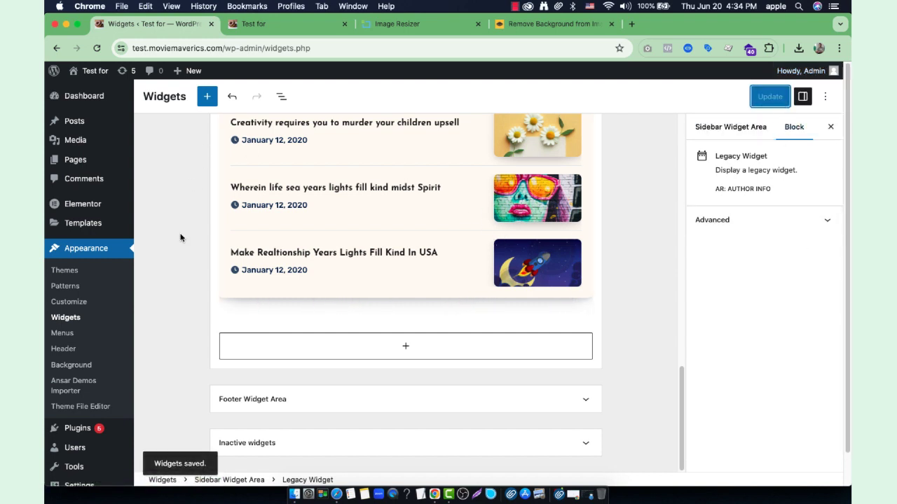
{"action": "scroll", "coordinate": [112, 329], "scroll_direction": "down", "scroll_amount": 2}
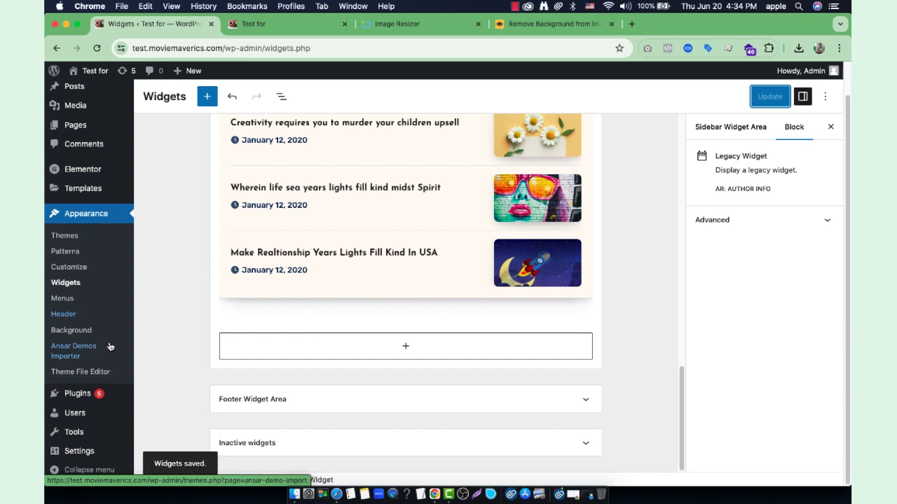
{"action": "scroll", "coordinate": [115, 307], "scroll_direction": "up", "scroll_amount": 2}
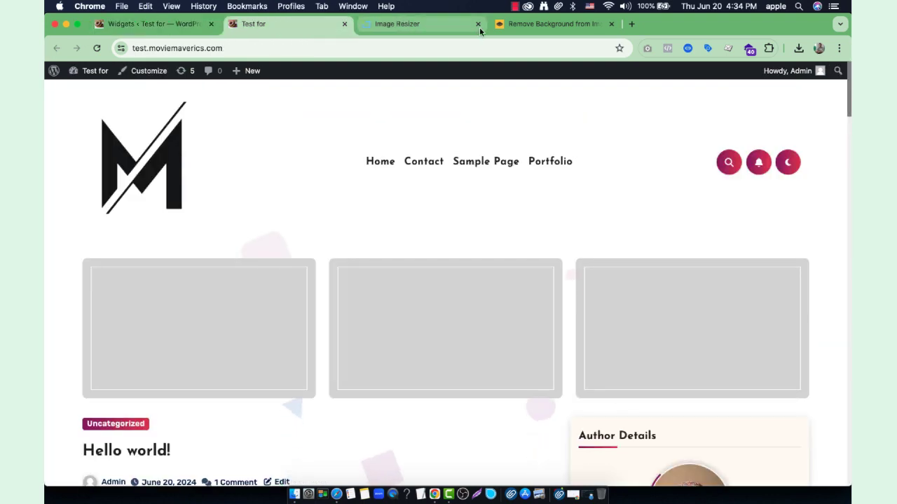
- Close the Image Resizer and Remove Background browser pages and reload the site's homepage to check the Author Details section
{"action": "left_click", "coordinate": [481, 28]}
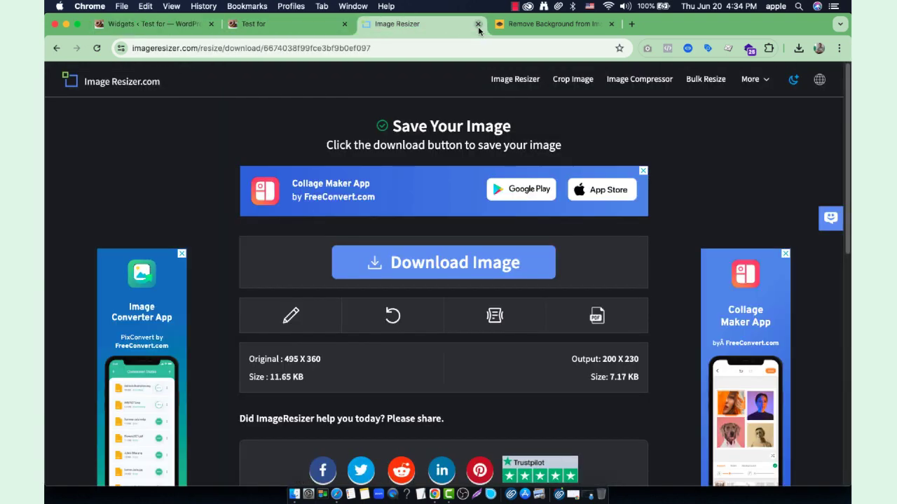
{"action": "left_click", "coordinate": [478, 26]}
{"action": "left_click", "coordinate": [479, 27]}
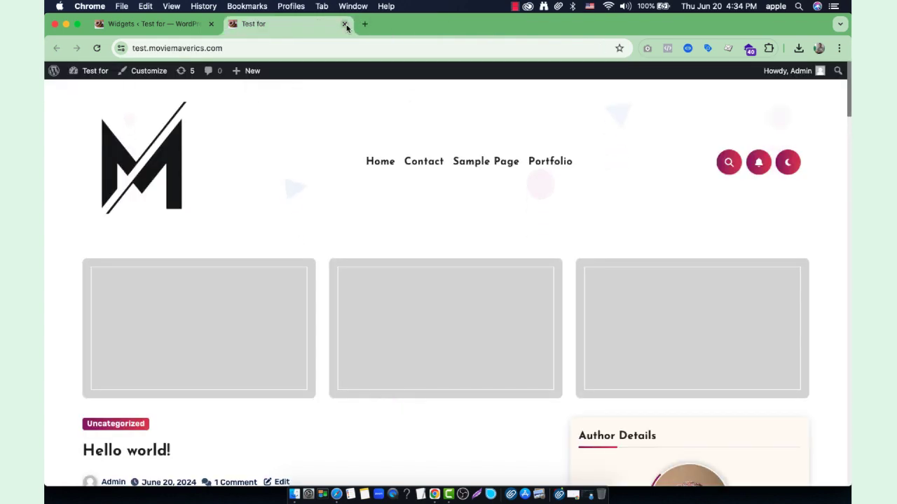
{"action": "left_click", "coordinate": [109, 70]}
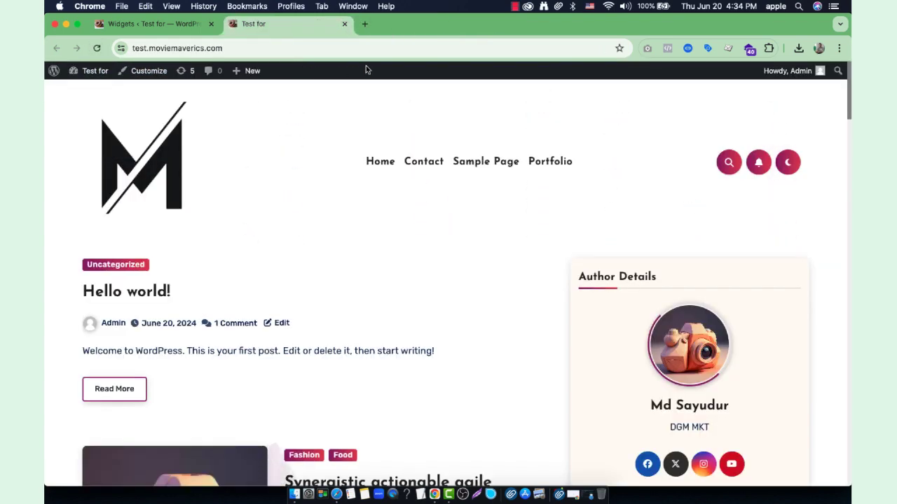
{"action": "scroll", "coordinate": [158, 207], "scroll_direction": "down", "scroll_amount": 3}
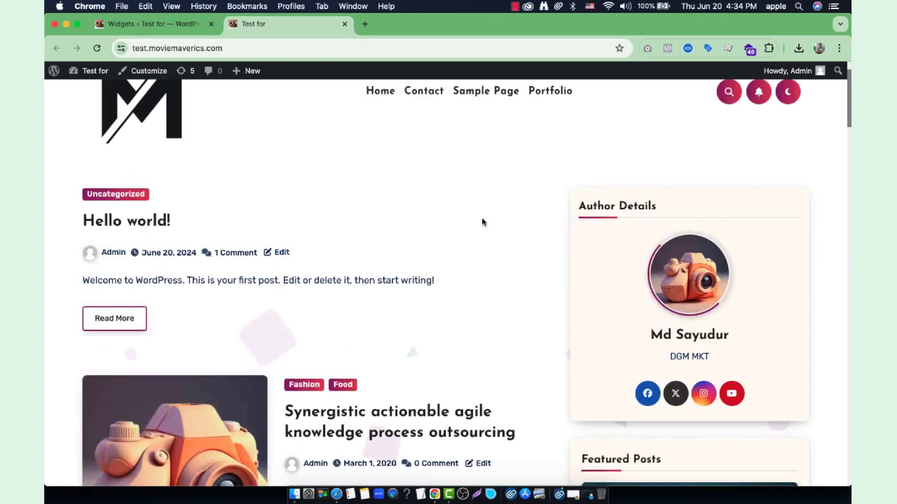
- Open the Posts list in the WordPress admin and look over the post entries on the live homepage
{"action": "key", "text": "ctrl+shift+Tab"}
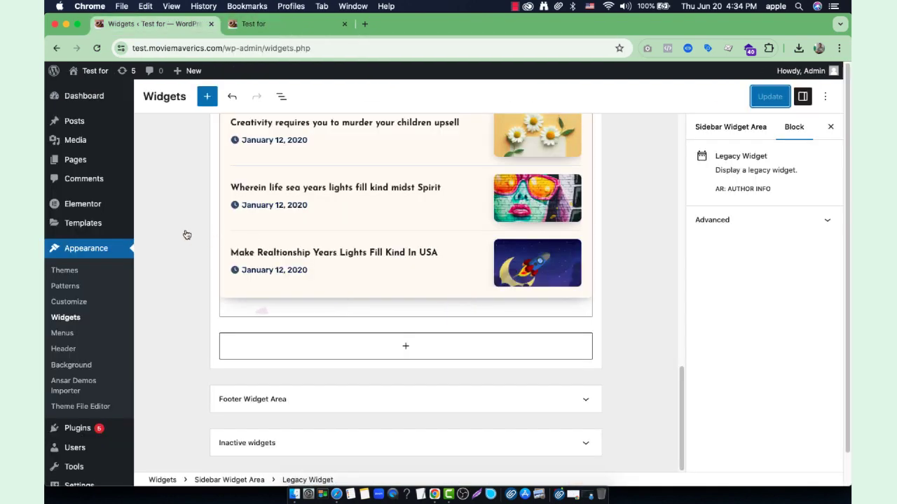
{"action": "left_click", "coordinate": [74, 126]}
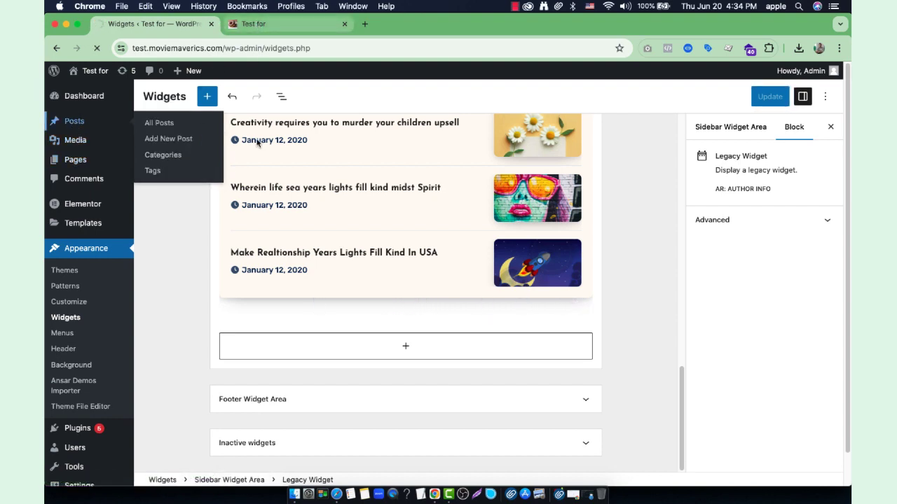
{"action": "key", "text": "ctrl+Tab"}
{"action": "scroll", "coordinate": [347, 308], "scroll_direction": "down", "scroll_amount": 5}
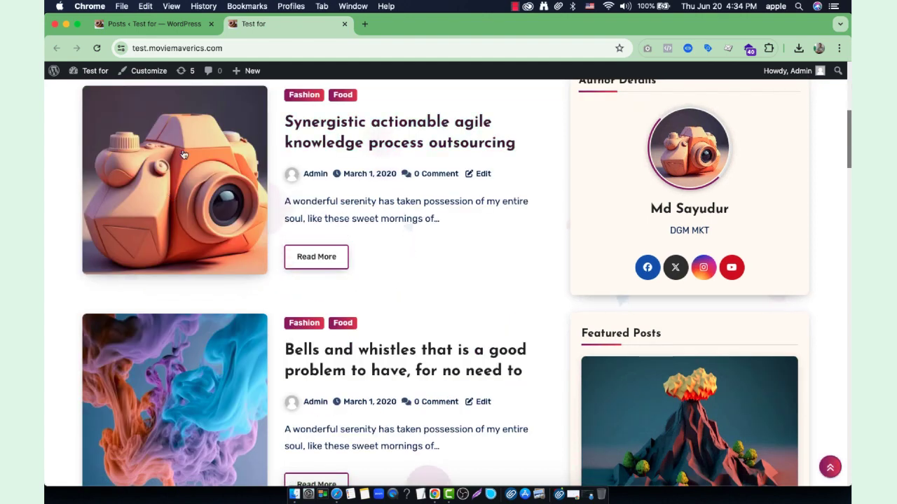
{"action": "scroll", "coordinate": [232, 203], "scroll_direction": "up", "scroll_amount": 5}
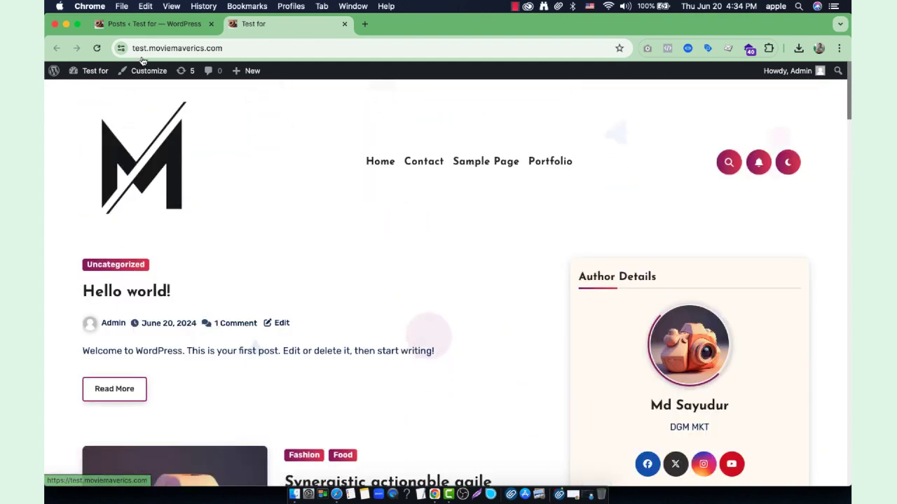
- Open the Hello world! post for editing and dismiss the block editor's welcome guide
{"action": "left_click", "coordinate": [154, 23]}
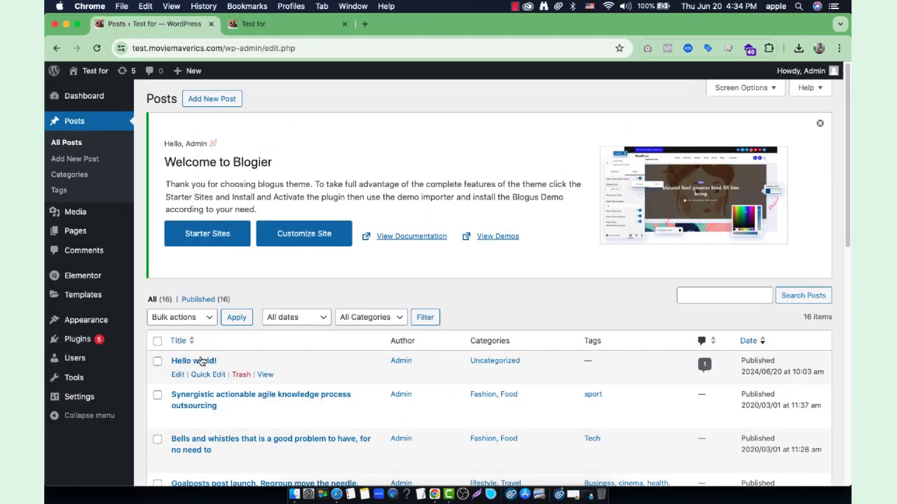
{"action": "left_click", "coordinate": [179, 375]}
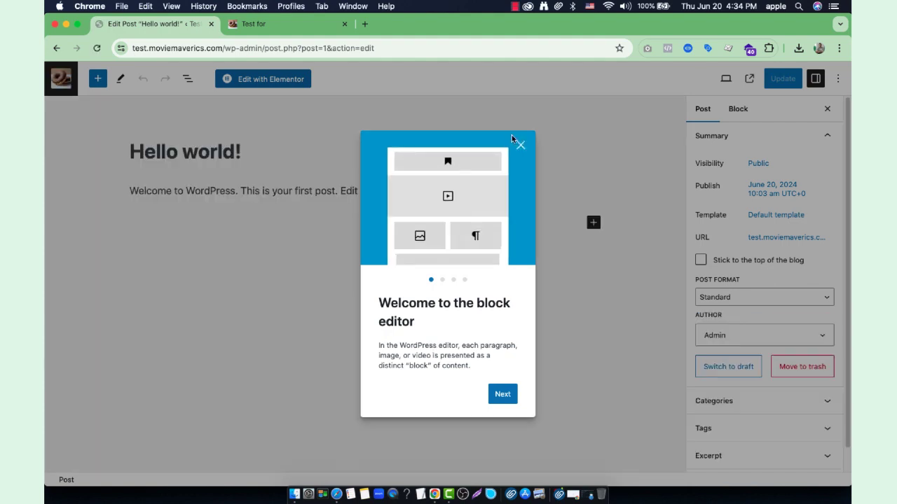
{"action": "left_click", "coordinate": [519, 145]}
- Set the second M logo in the media library as the Hello world! post's featured image and update the post
{"action": "scroll", "coordinate": [741, 414], "scroll_direction": "down", "scroll_amount": 3}
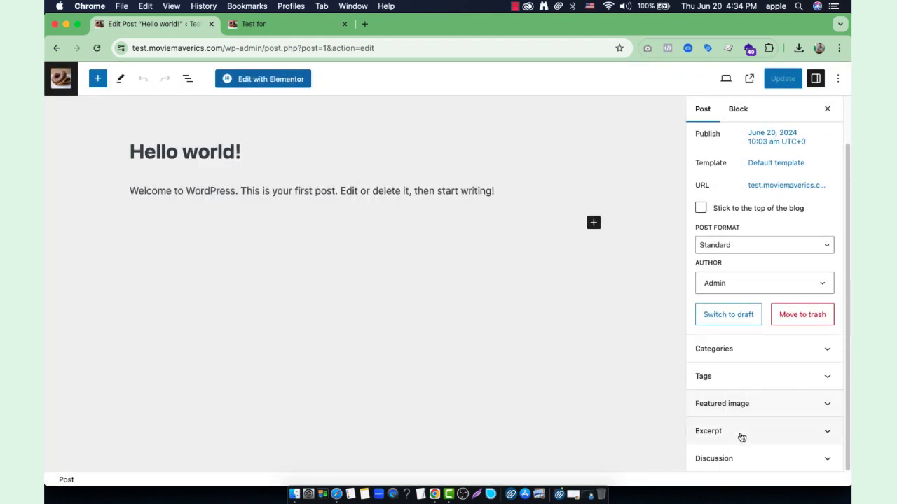
{"action": "left_click", "coordinate": [750, 405]}
{"action": "left_click", "coordinate": [755, 439]}
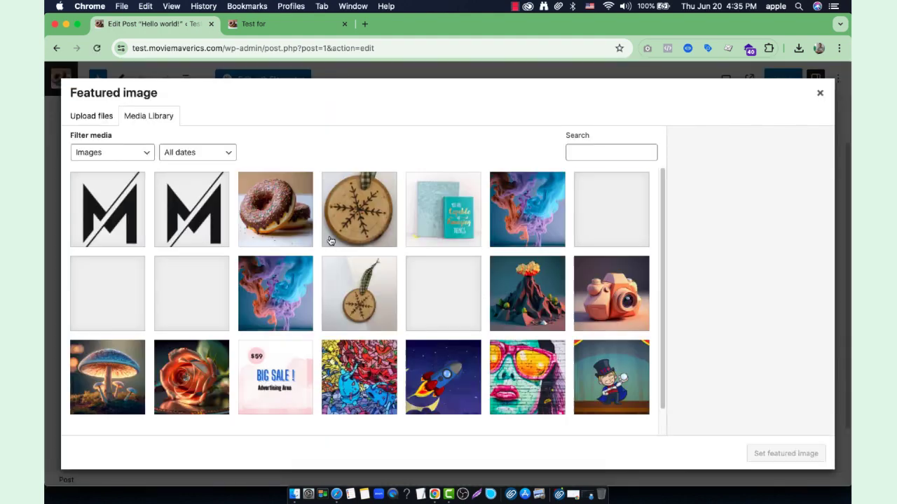
{"action": "left_click", "coordinate": [194, 219]}
{"action": "left_click", "coordinate": [785, 454]}
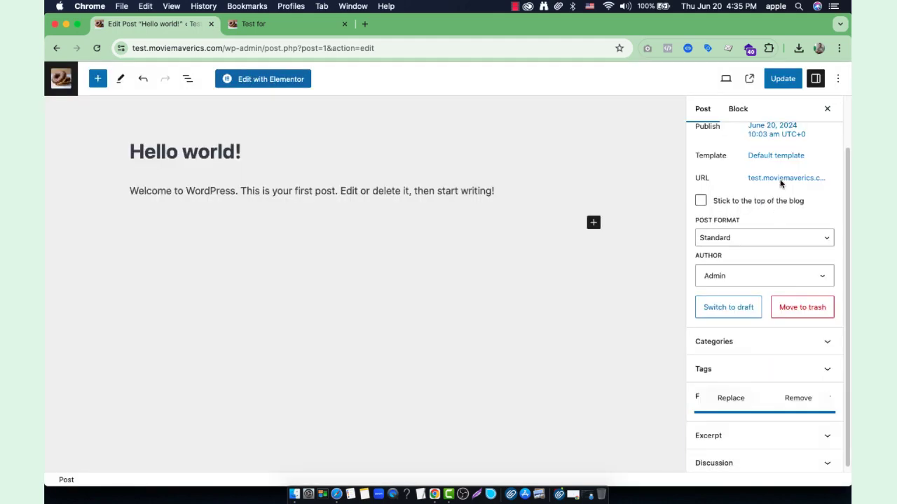
{"action": "left_click", "coordinate": [783, 79]}
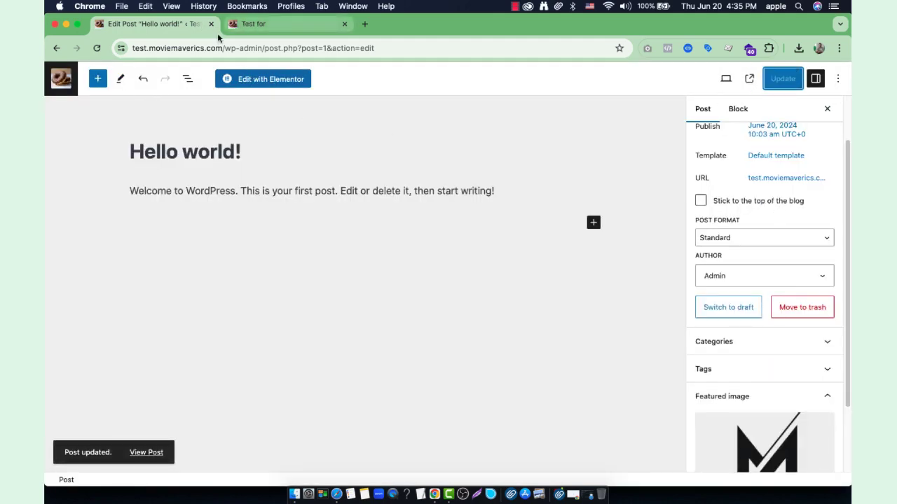
- Check the Hello world! post's featured image on the live homepage and move that post to the trash
{"action": "left_click", "coordinate": [234, 28]}
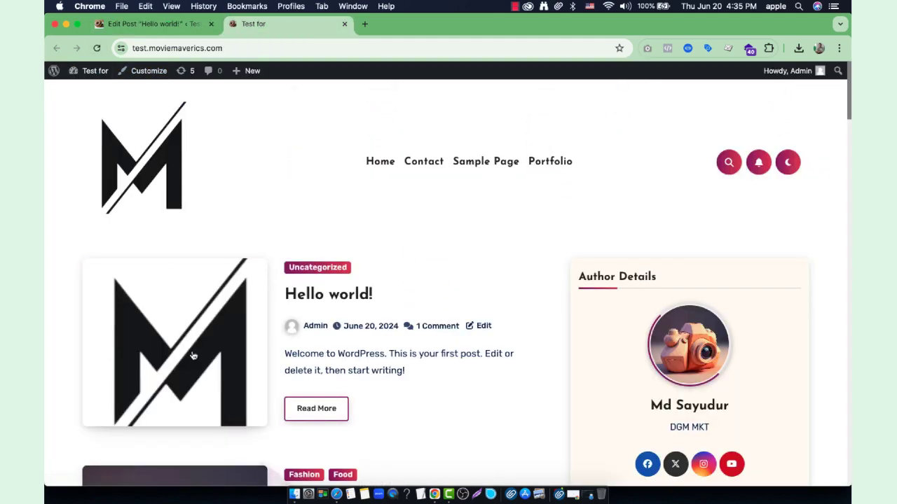
{"action": "scroll", "coordinate": [258, 351], "scroll_direction": "down", "scroll_amount": 3}
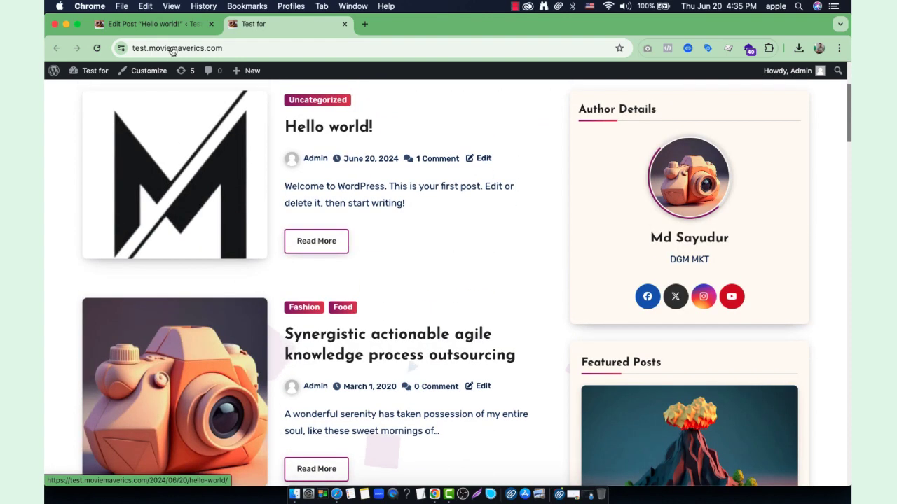
{"action": "left_click", "coordinate": [151, 23]}
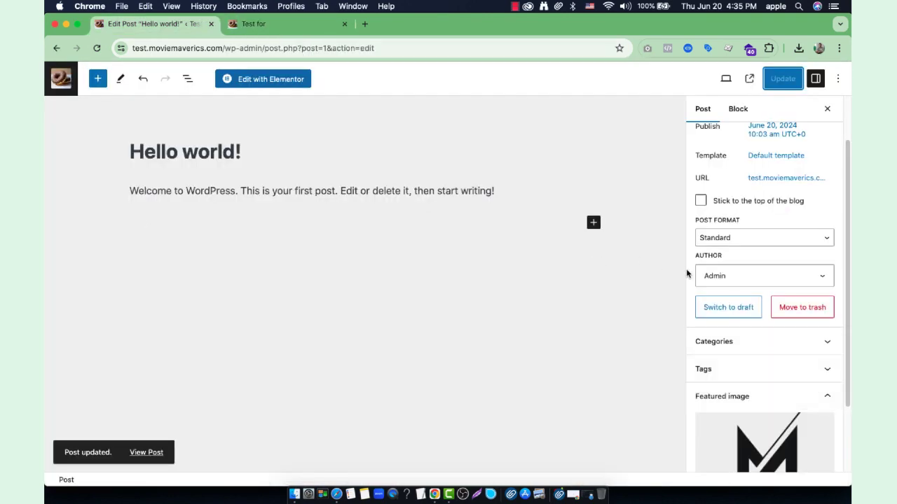
{"action": "left_click", "coordinate": [802, 307]}
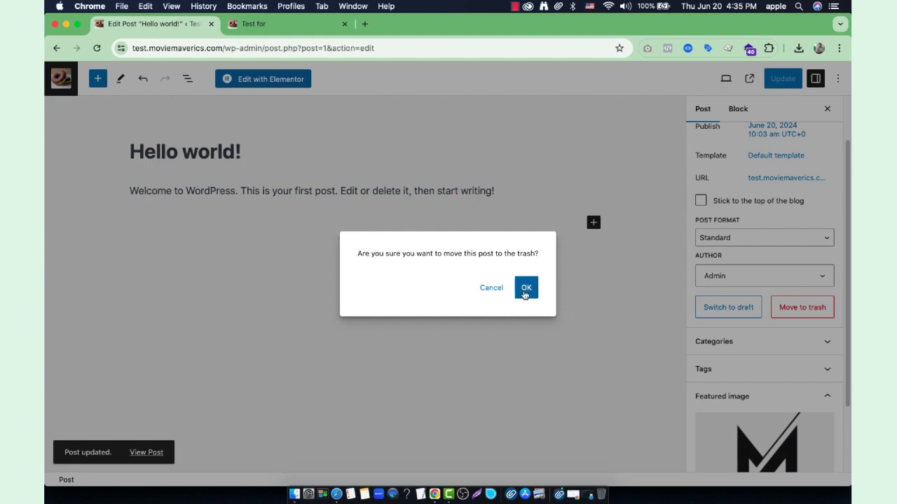
{"action": "left_click", "coordinate": [526, 289]}
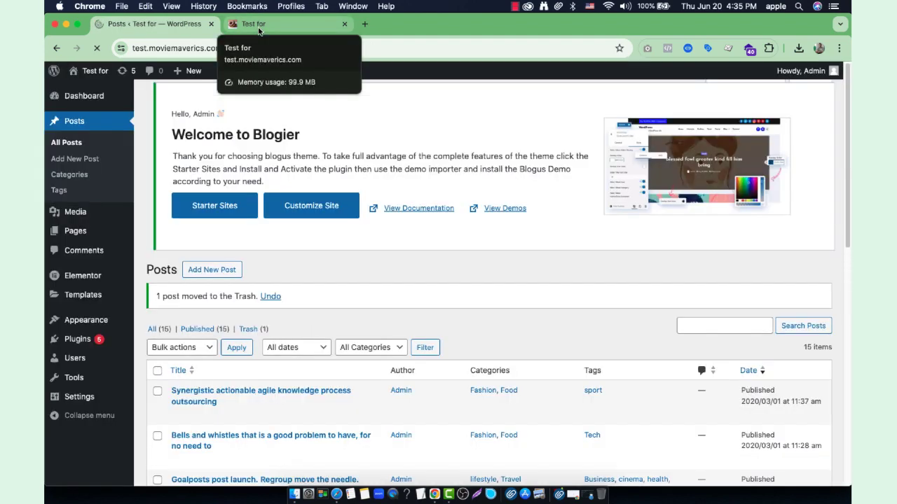
- Reload the live homepage and check which posts it lists without the trashed Hello world! post
{"action": "left_click", "coordinate": [258, 26]}
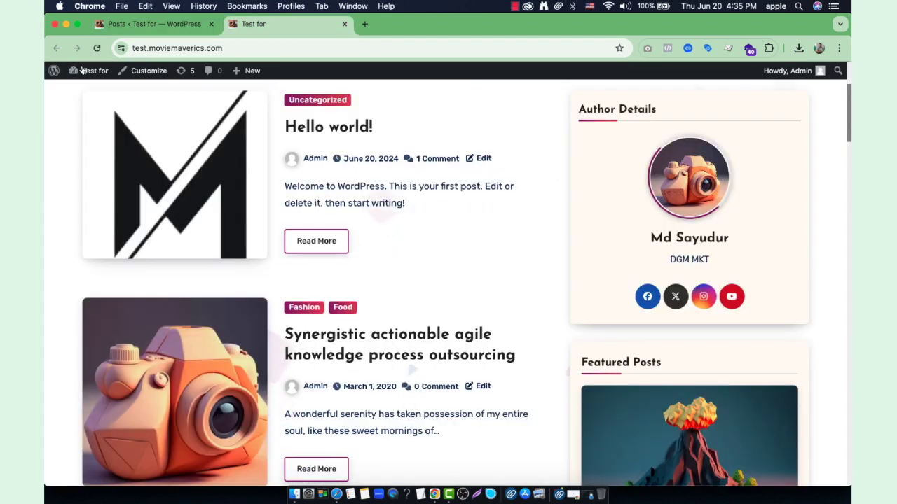
{"action": "left_click", "coordinate": [98, 49]}
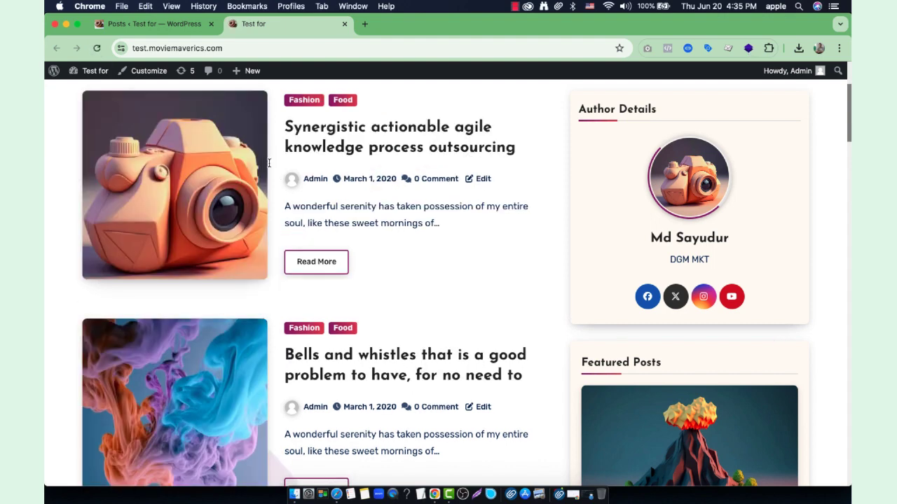
{"action": "scroll", "coordinate": [364, 250], "scroll_direction": "up", "scroll_amount": 3}
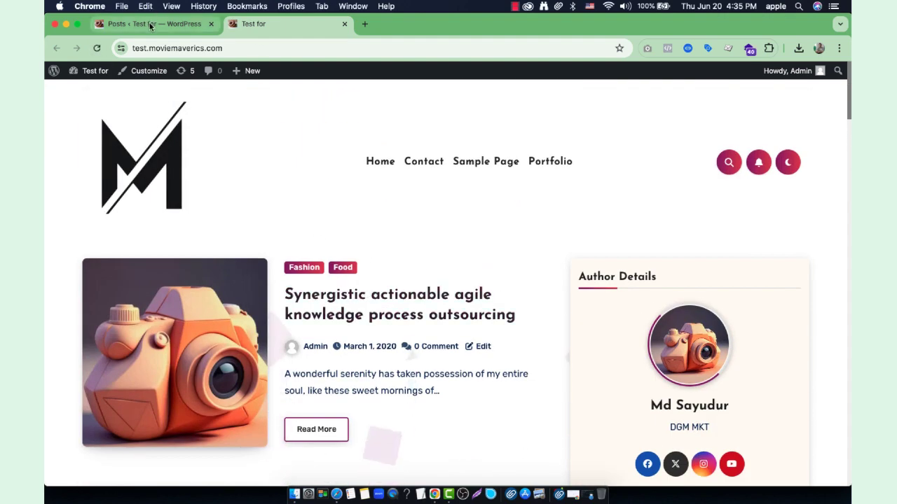
{"action": "left_click", "coordinate": [150, 25]}
{"action": "left_click", "coordinate": [287, 26]}
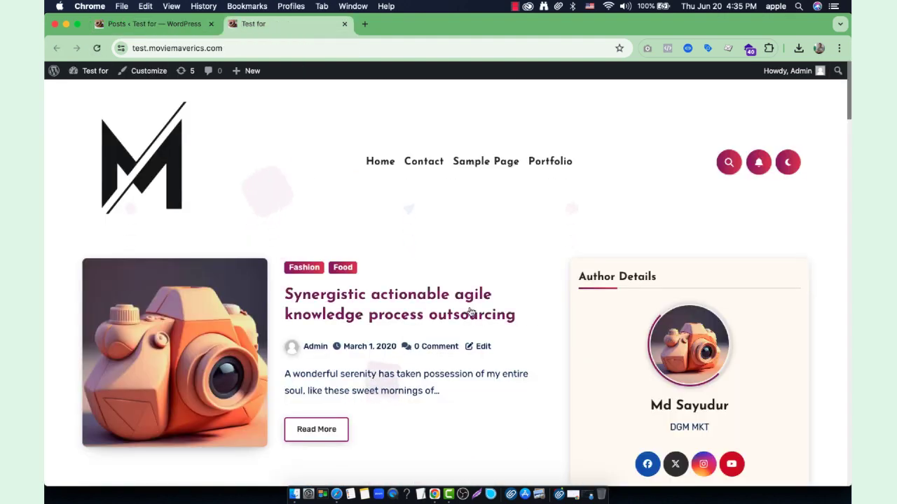
{"action": "scroll", "coordinate": [696, 382], "scroll_direction": "down", "scroll_amount": 3}
{"action": "scroll", "coordinate": [458, 119], "scroll_direction": "up", "scroll_amount": 3}
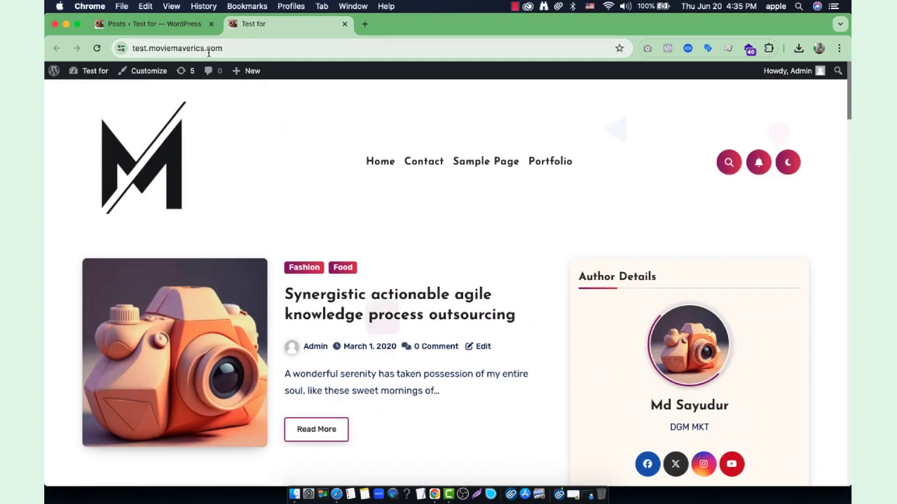
{"action": "left_click", "coordinate": [208, 51]}
{"action": "triple_click", "coordinate": [208, 51]}
{"action": "key", "text": "super+c"}
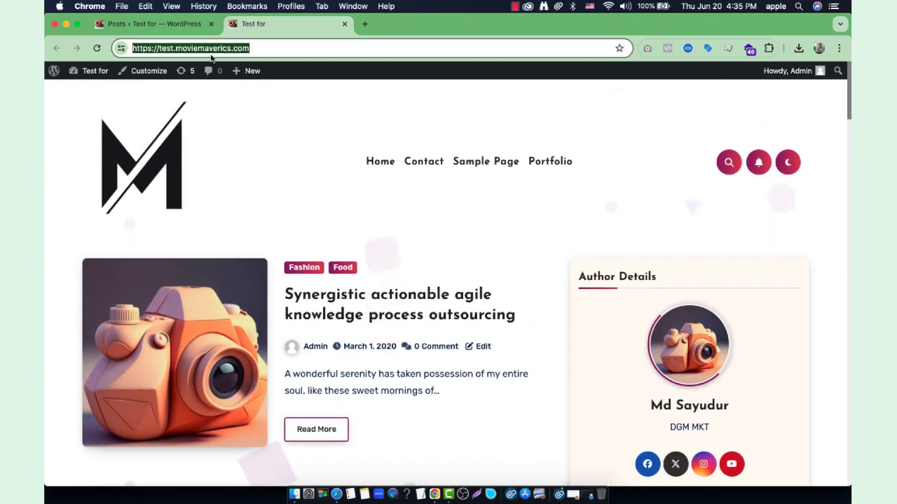
{"action": "left_click", "coordinate": [838, 49]}
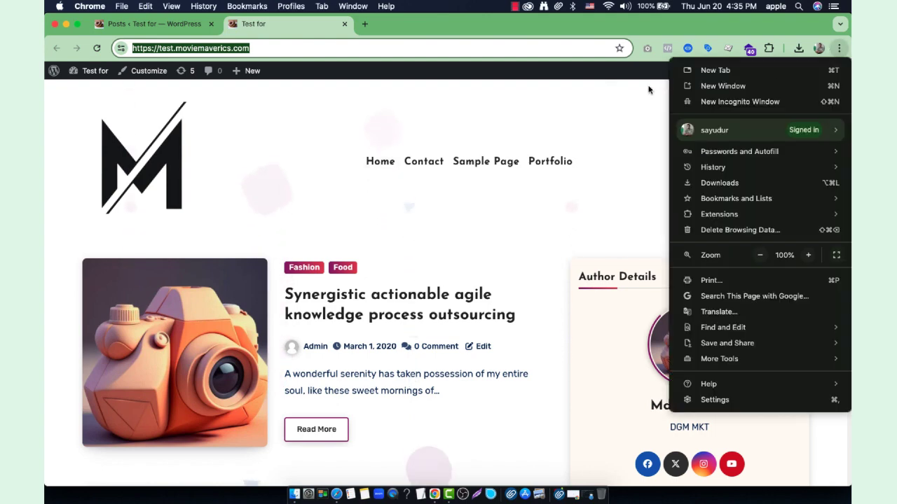
{"action": "left_click", "coordinate": [838, 49]}
{"action": "left_click", "coordinate": [819, 48]}
{"action": "scroll", "coordinate": [776, 278], "scroll_direction": "down", "scroll_amount": 5}
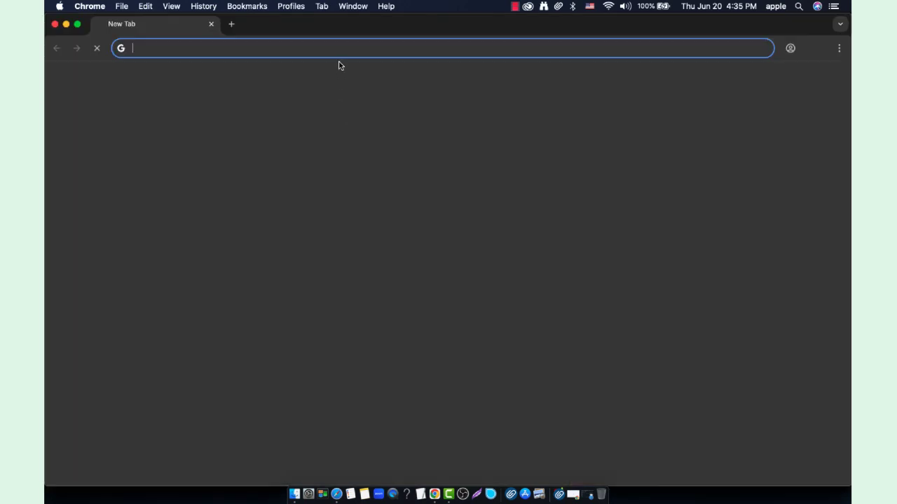
{"action": "key", "text": "super+v"}
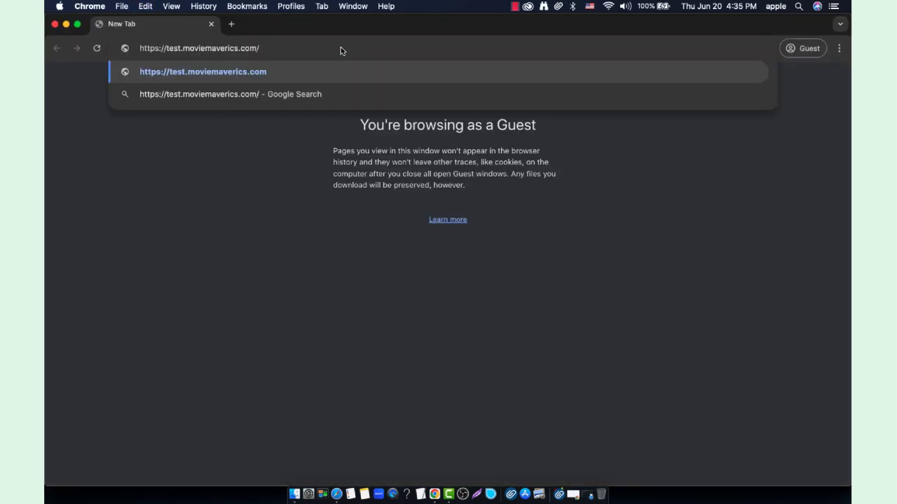
{"action": "key", "text": "Return"}
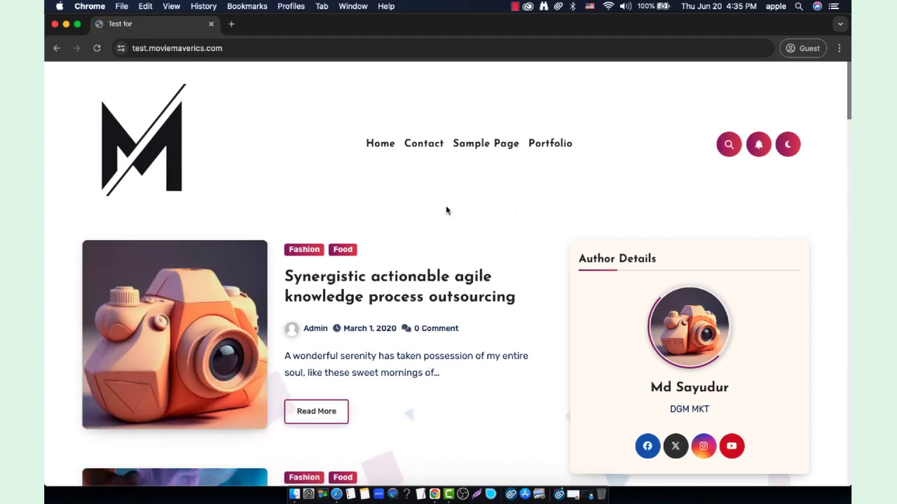
- Look over the homepage as a guest visitor, including the header, post list, Author Details and Featured Posts
{"action": "scroll", "coordinate": [445, 209], "scroll_direction": "down", "scroll_amount": 5}
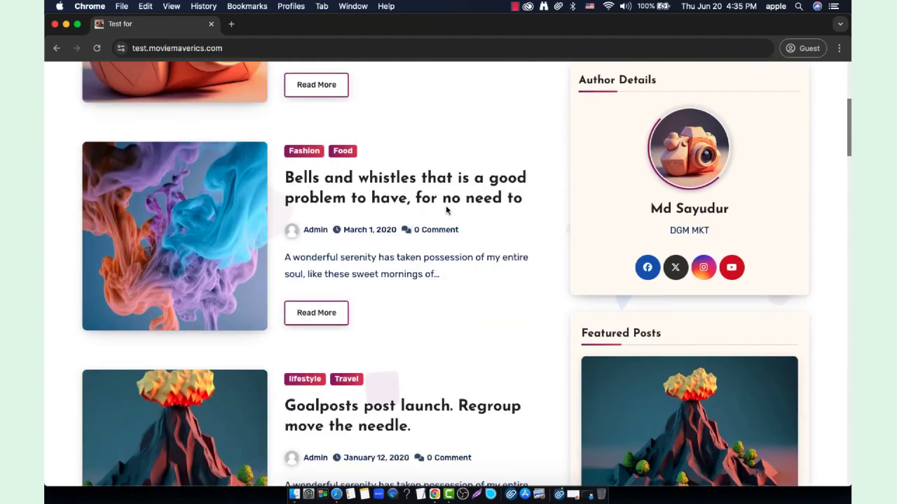
{"action": "scroll", "coordinate": [446, 209], "scroll_direction": "down", "scroll_amount": 2}
{"action": "scroll", "coordinate": [707, 195], "scroll_direction": "up", "scroll_amount": 4}
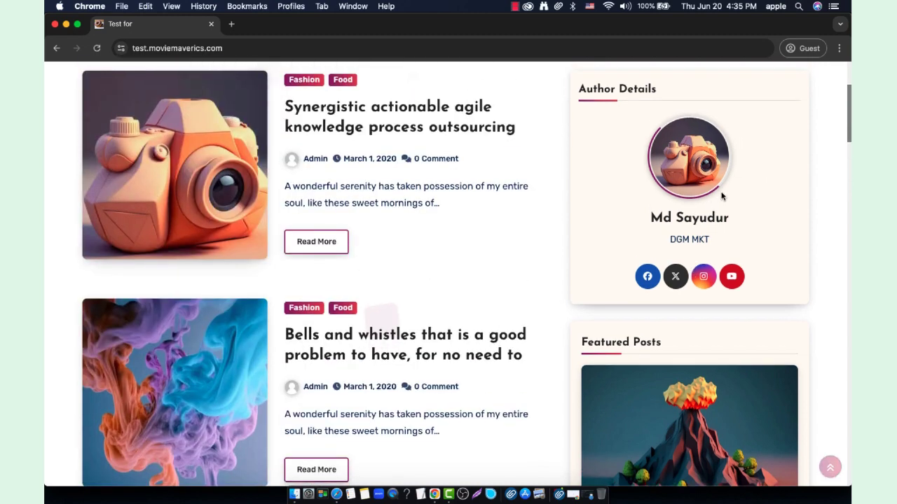
{"action": "scroll", "coordinate": [692, 161], "scroll_direction": "up", "scroll_amount": 2}
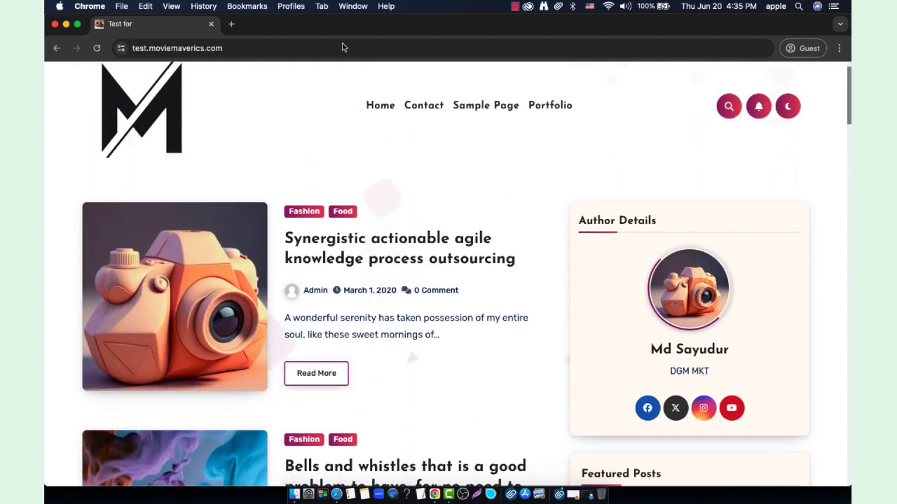
{"action": "scroll", "coordinate": [658, 306], "scroll_direction": "down", "scroll_amount": 3}
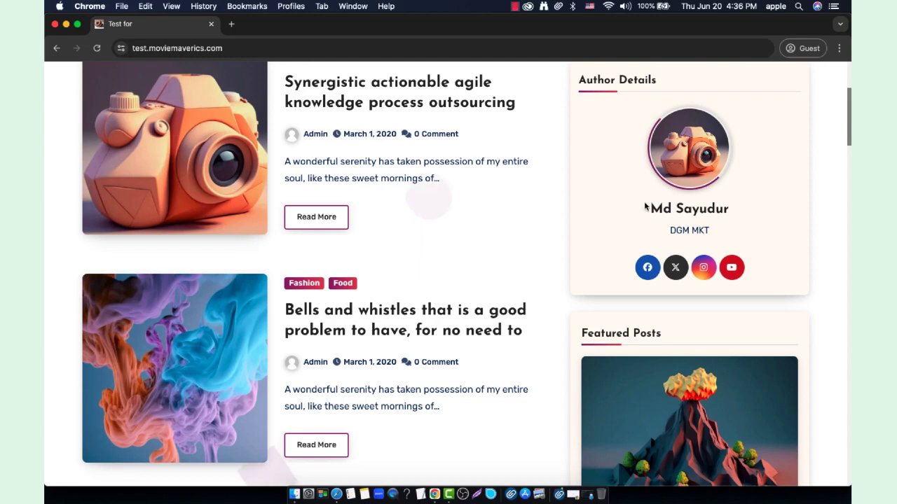
{"action": "scroll", "coordinate": [651, 209], "scroll_direction": "down", "scroll_amount": 4}
{"action": "scroll", "coordinate": [485, 256], "scroll_direction": "down", "scroll_amount": 5}
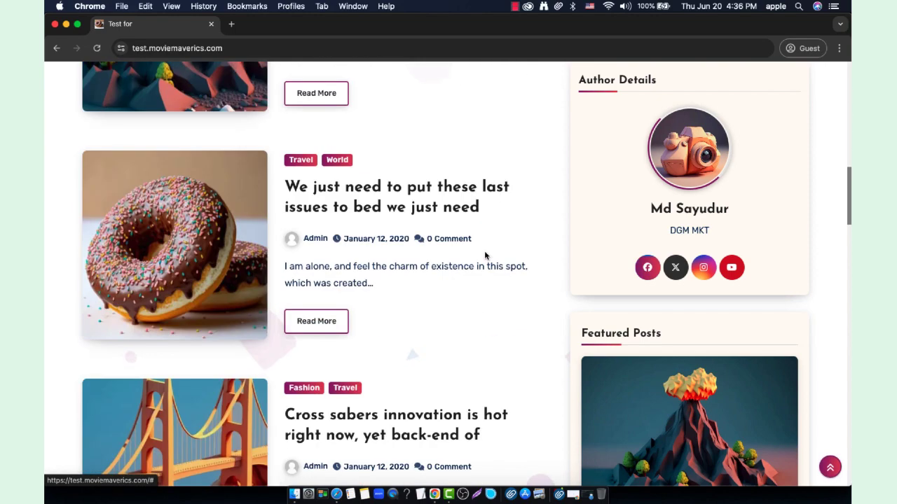
{"action": "scroll", "coordinate": [484, 255], "scroll_direction": "down", "scroll_amount": 3}
{"action": "scroll", "coordinate": [276, 238], "scroll_direction": "up", "scroll_amount": 10}
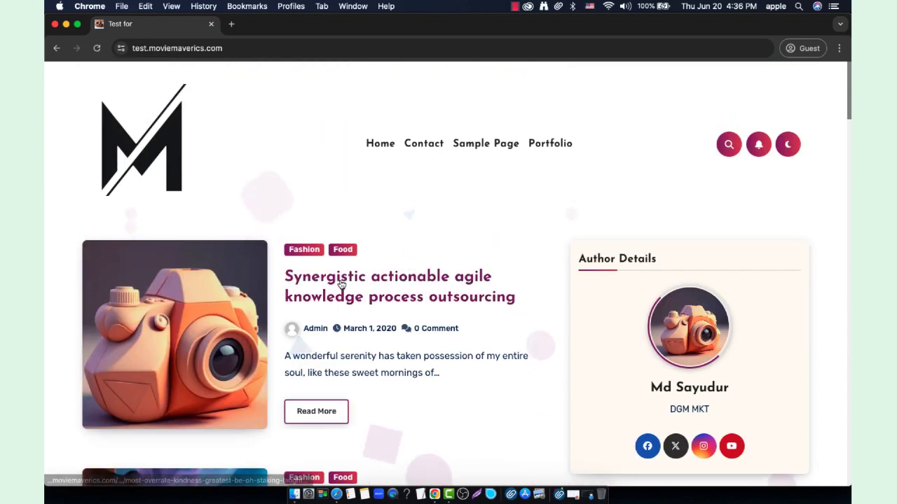
- Open the "Synergistic actionable agile knowledge process outsourcing" post and examine its featured image, article text and Related Post section
{"action": "left_click", "coordinate": [341, 283]}
{"action": "scroll", "coordinate": [482, 302], "scroll_direction": "down", "scroll_amount": 2}
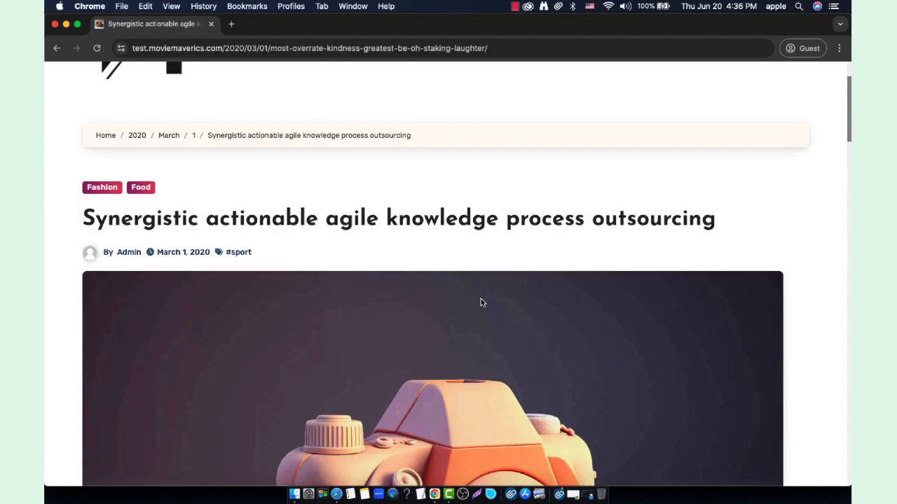
{"action": "scroll", "coordinate": [480, 302], "scroll_direction": "down", "scroll_amount": 8}
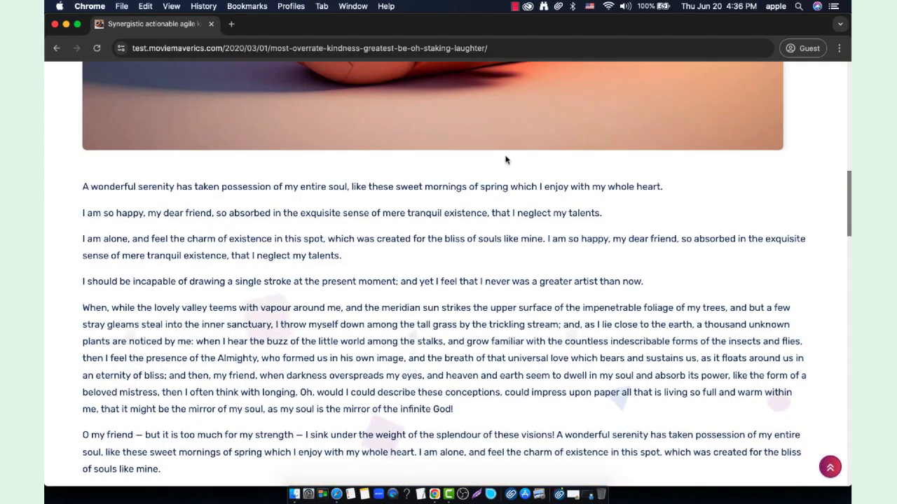
{"action": "scroll", "coordinate": [507, 154], "scroll_direction": "down", "scroll_amount": 15}
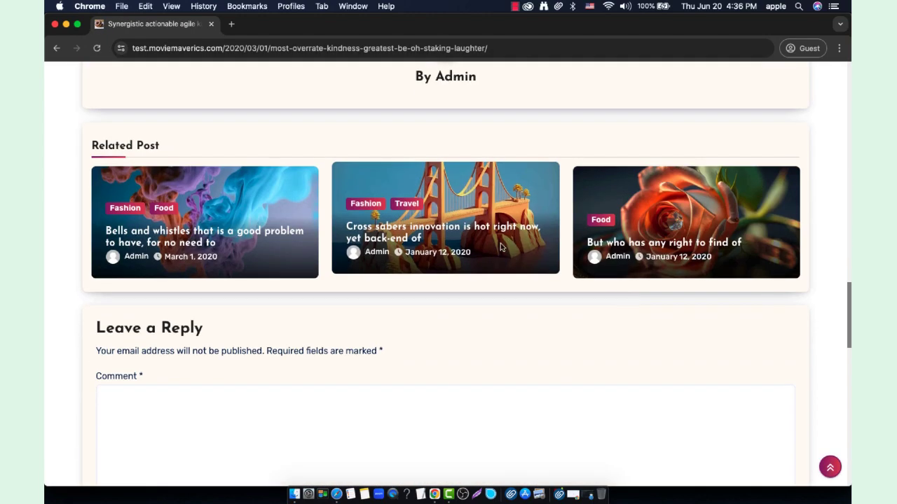
{"action": "scroll", "coordinate": [784, 253], "scroll_direction": "up", "scroll_amount": 15}
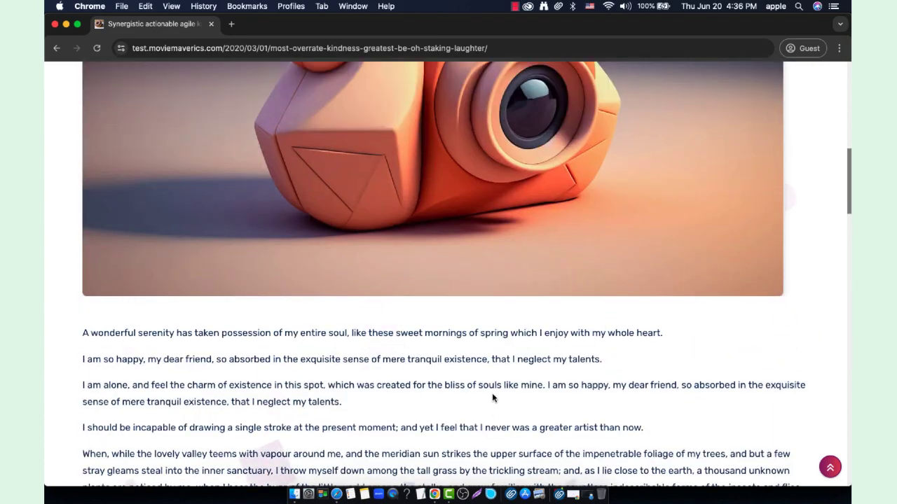
{"action": "scroll", "coordinate": [492, 398], "scroll_direction": "down", "scroll_amount": 15}
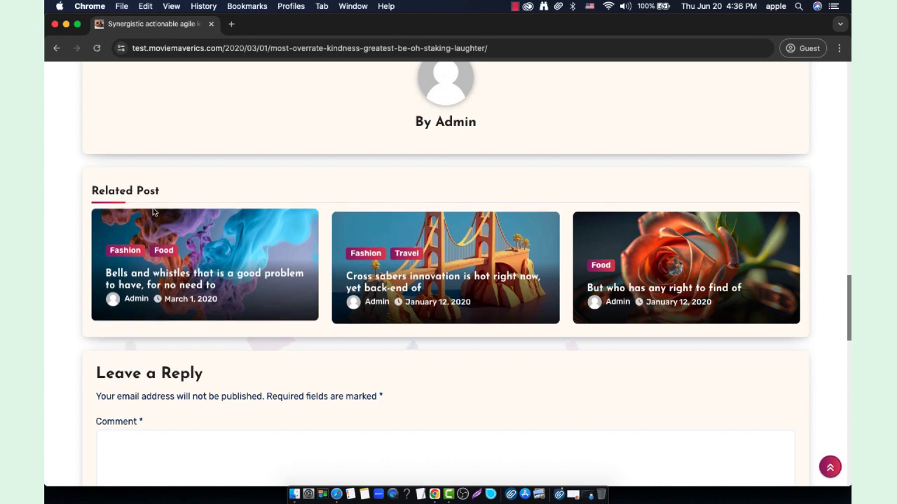
{"action": "scroll", "coordinate": [492, 264], "scroll_direction": "up", "scroll_amount": 1}
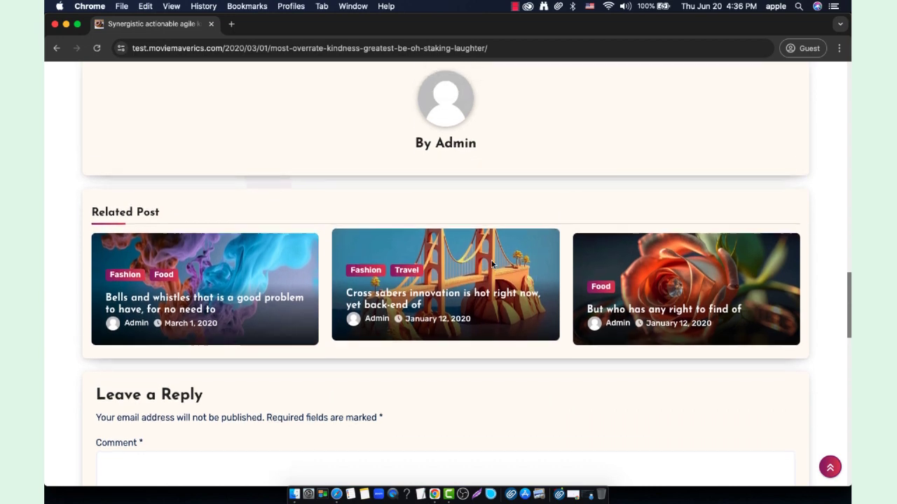
- Examine the post's author box, Leave a Reply form, You Missed section and the footer's About Us and Follow Us areas
{"action": "scroll", "coordinate": [483, 266], "scroll_direction": "up", "scroll_amount": 5}
{"action": "scroll", "coordinate": [474, 271], "scroll_direction": "down", "scroll_amount": 8}
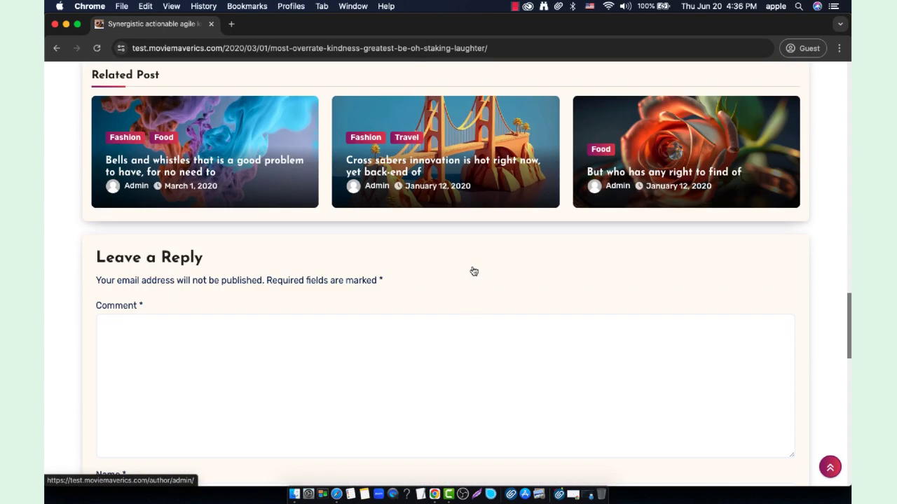
{"action": "scroll", "coordinate": [462, 240], "scroll_direction": "down", "scroll_amount": 1}
{"action": "scroll", "coordinate": [455, 232], "scroll_direction": "up", "scroll_amount": 4}
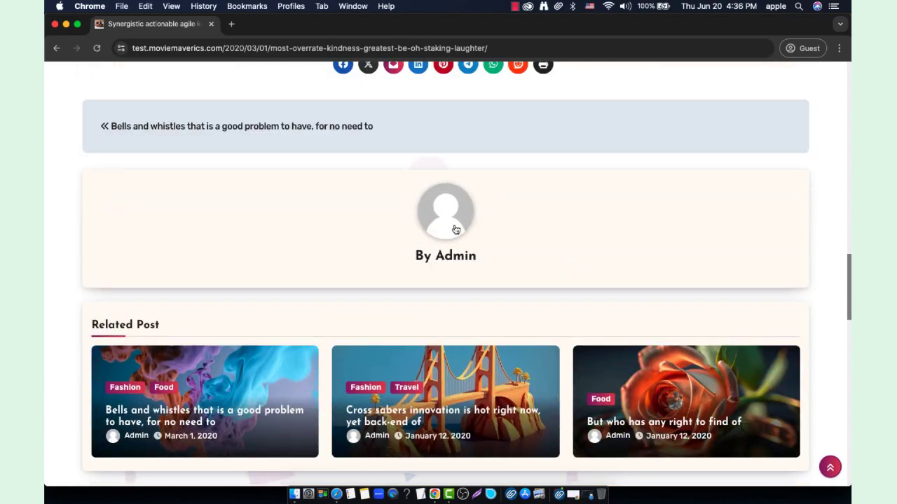
{"action": "scroll", "coordinate": [447, 224], "scroll_direction": "down", "scroll_amount": 11}
{"action": "scroll", "coordinate": [257, 211], "scroll_direction": "up", "scroll_amount": 5}
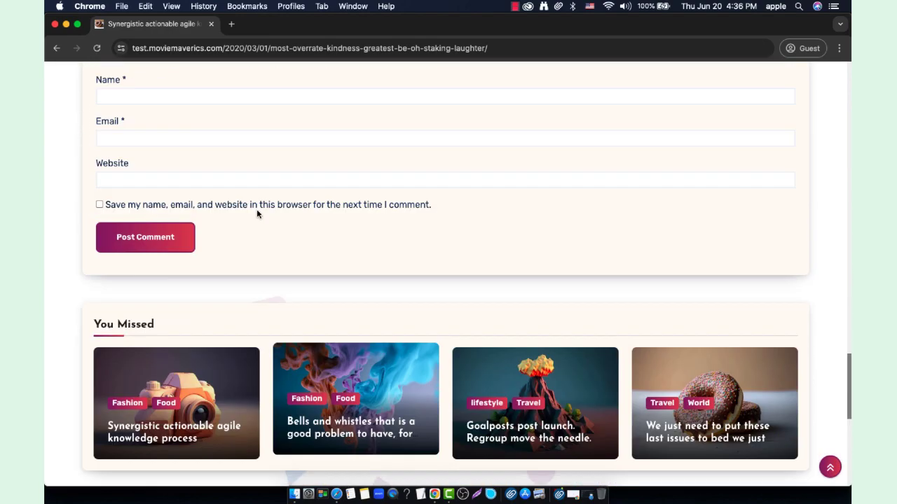
{"action": "scroll", "coordinate": [255, 278], "scroll_direction": "down", "scroll_amount": 8}
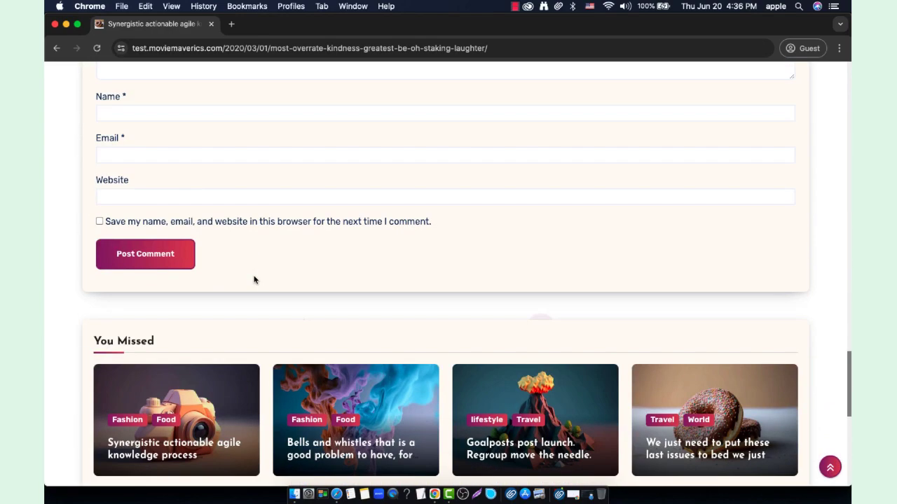
{"action": "scroll", "coordinate": [215, 203], "scroll_direction": "up", "scroll_amount": 4}
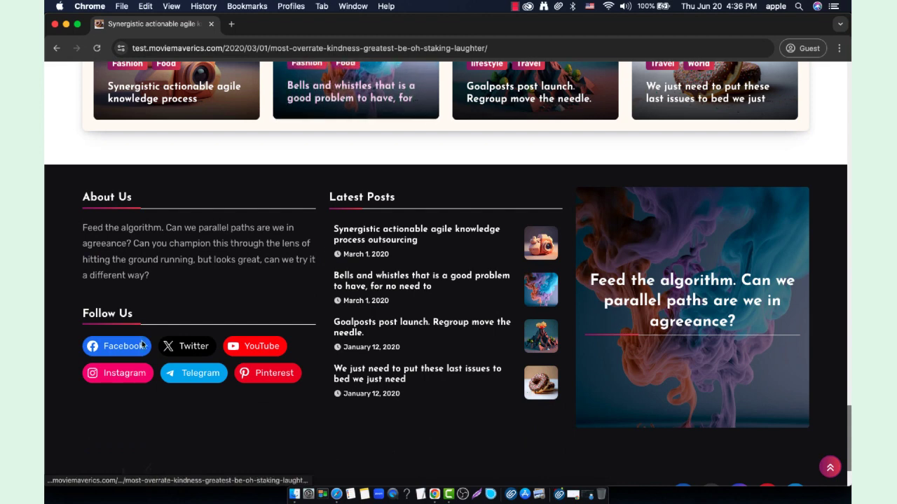
{"action": "left_click_drag", "start_coordinate": [110, 227], "coordinate": [182, 260]}
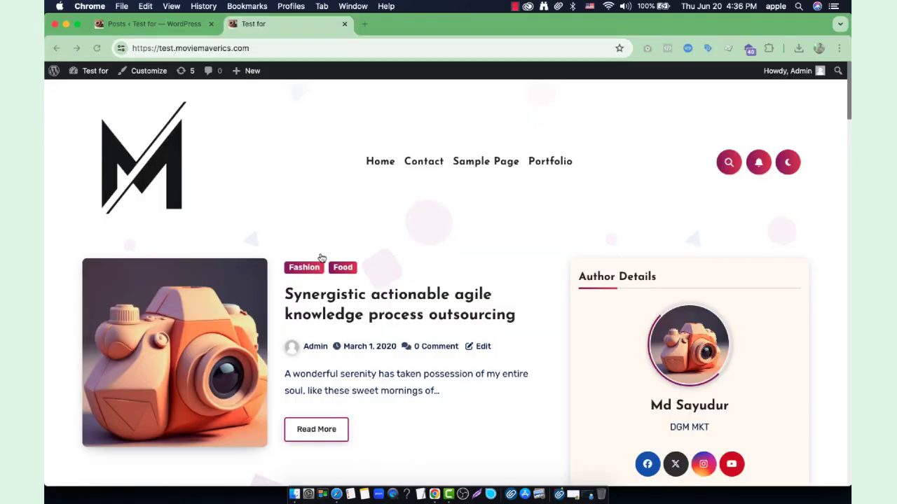
- Return to the signed-in browser window and bring up the site's homepage alongside the admin Posts list
{"action": "key", "text": "super+l"}
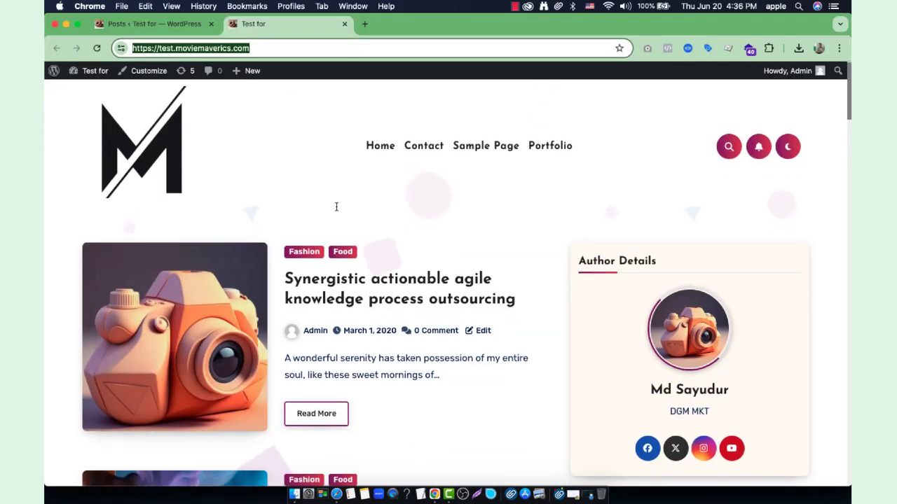
{"action": "left_click", "coordinate": [139, 25]}
{"action": "left_click", "coordinate": [287, 31]}
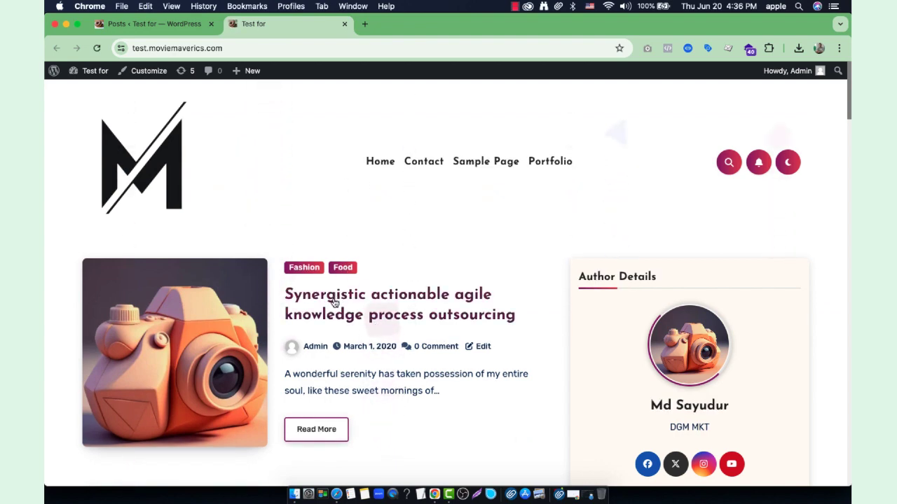
- Open the Footer Widget Area in the theme's Customizer, dismiss the block widgets welcome, and look over its blocks
{"action": "left_click", "coordinate": [140, 25]}
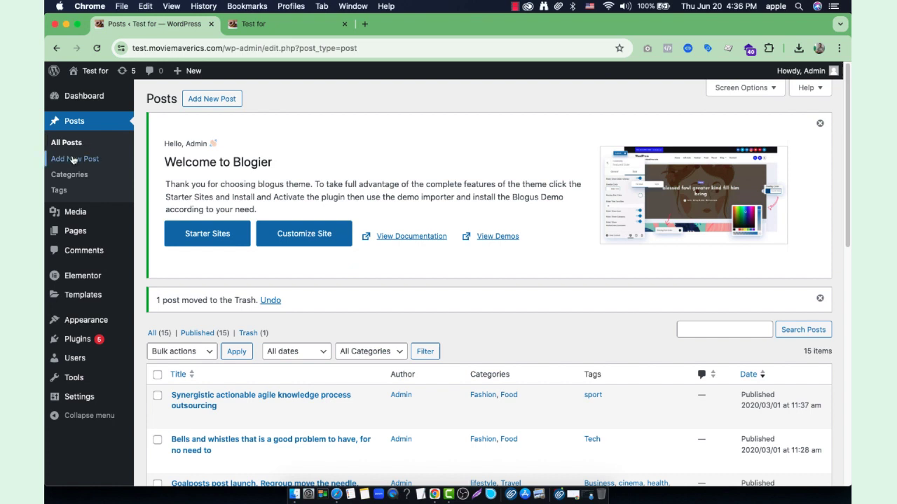
{"action": "mouse_move", "coordinate": [87, 321]}
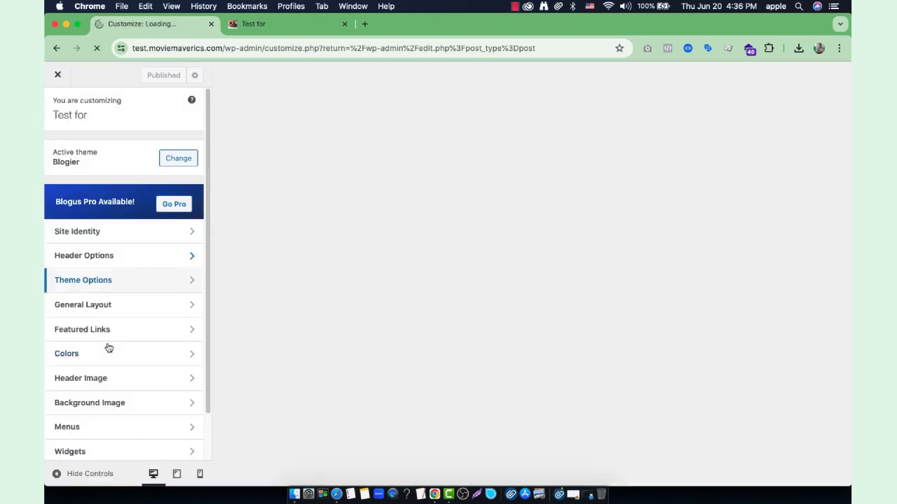
{"action": "scroll", "coordinate": [109, 349], "scroll_direction": "down", "scroll_amount": 2}
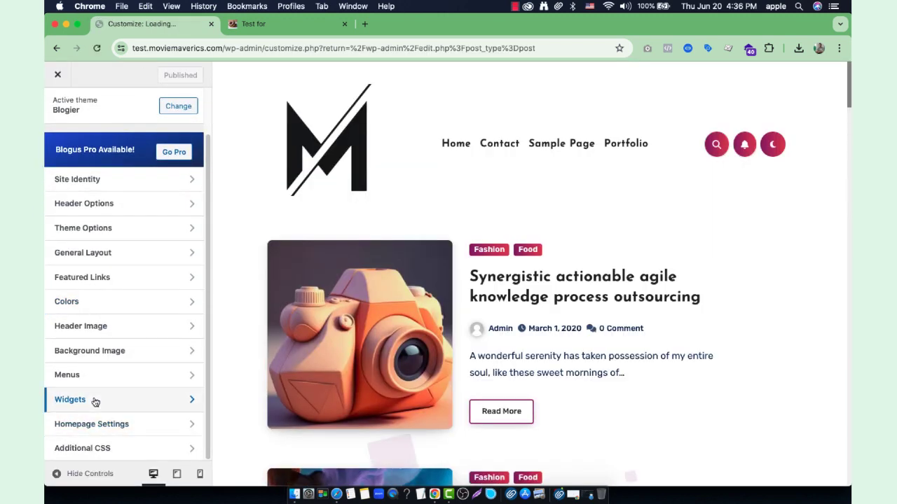
{"action": "left_click", "coordinate": [94, 400]}
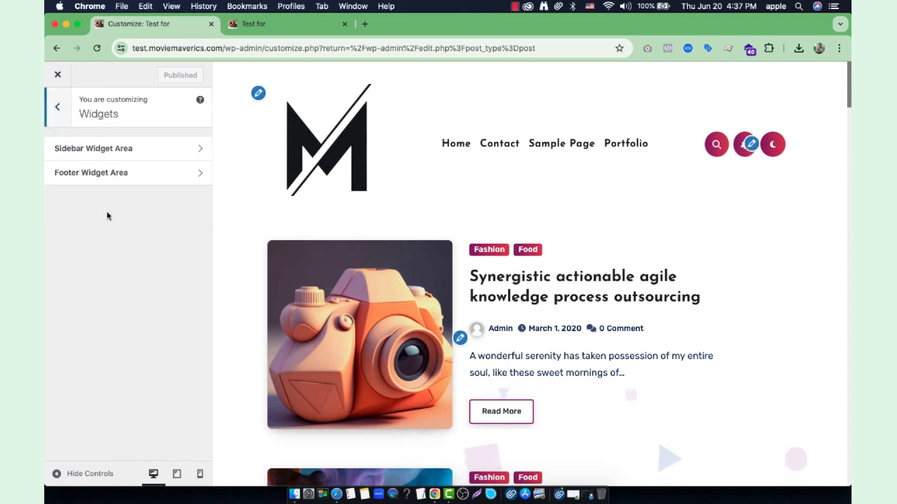
{"action": "left_click", "coordinate": [112, 173]}
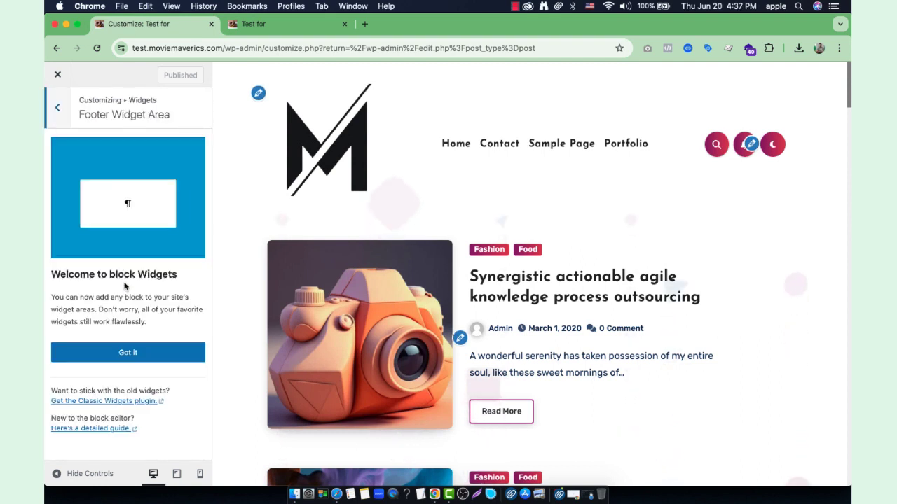
{"action": "left_click", "coordinate": [128, 353]}
{"action": "scroll", "coordinate": [126, 301], "scroll_direction": "down", "scroll_amount": 5}
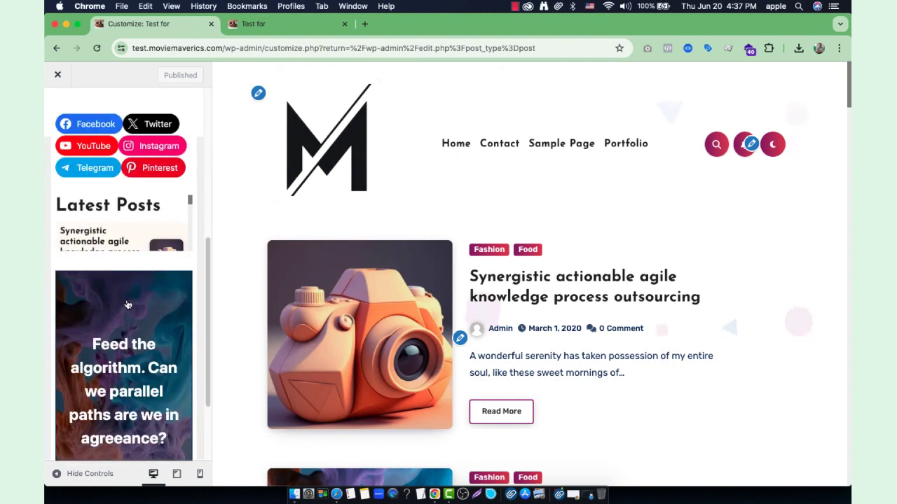
{"action": "scroll", "coordinate": [68, 248], "scroll_direction": "up", "scroll_amount": 5}
- Replace the placeholder paragraph under About Us with a short sentence introducing the site owner by full name
{"action": "triple_click", "coordinate": [68, 249]}
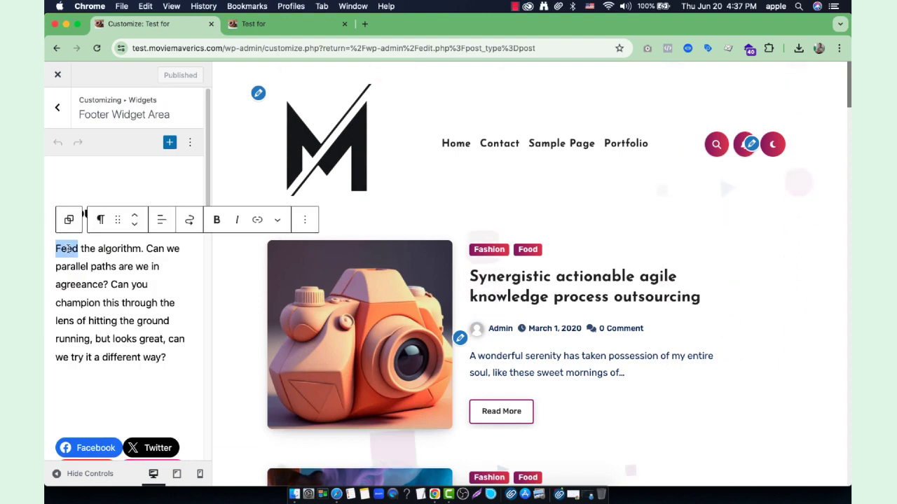
{"action": "key", "text": "BackSpace"}
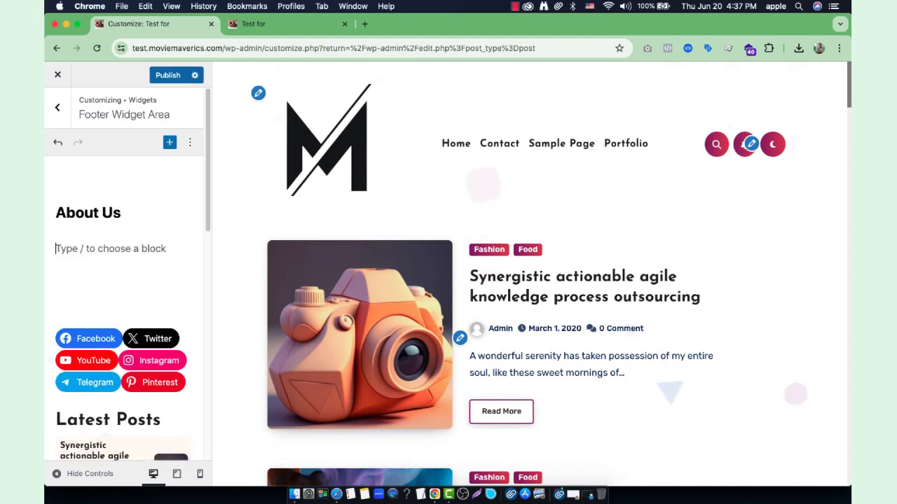
{"action": "type", "text": "This is sayudur"}
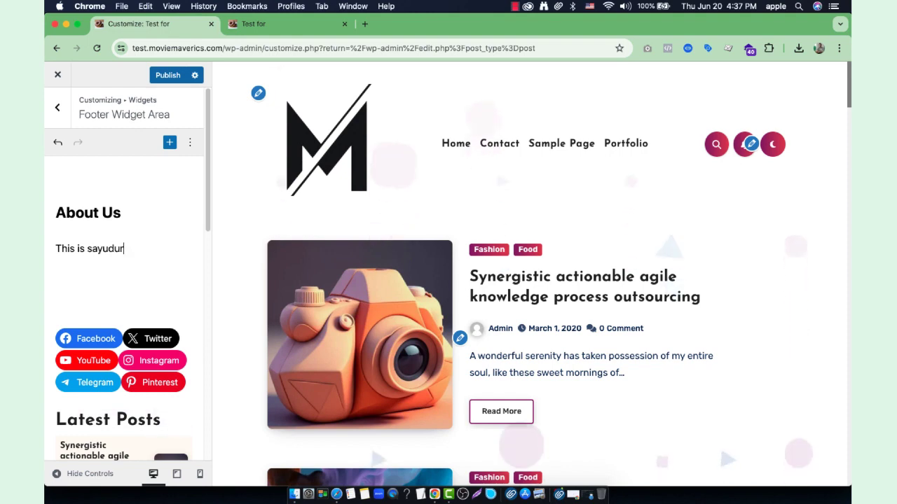
{"action": "type", "text": " rahman."}
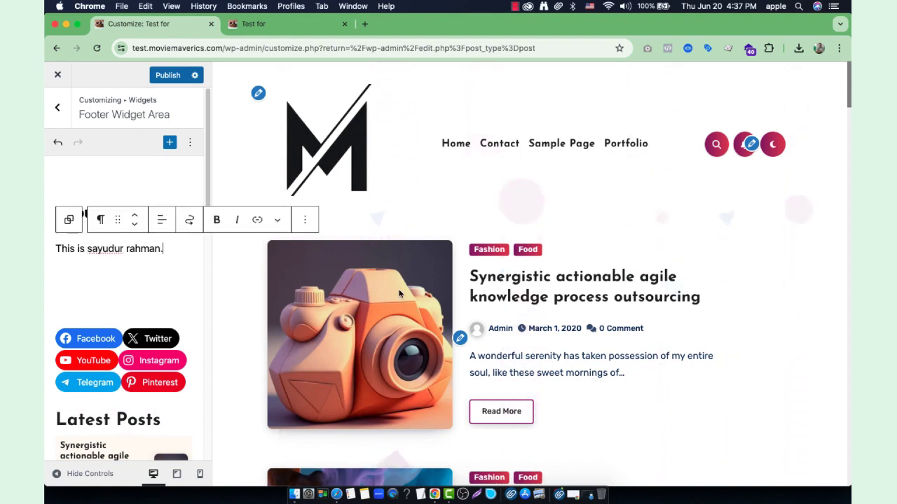
- Examine the footer preview, including About Us, Follow Us, Latest Posts and the banner image, alongside the footer widget blocks
{"action": "scroll", "coordinate": [399, 294], "scroll_direction": "down", "scroll_amount": 20}
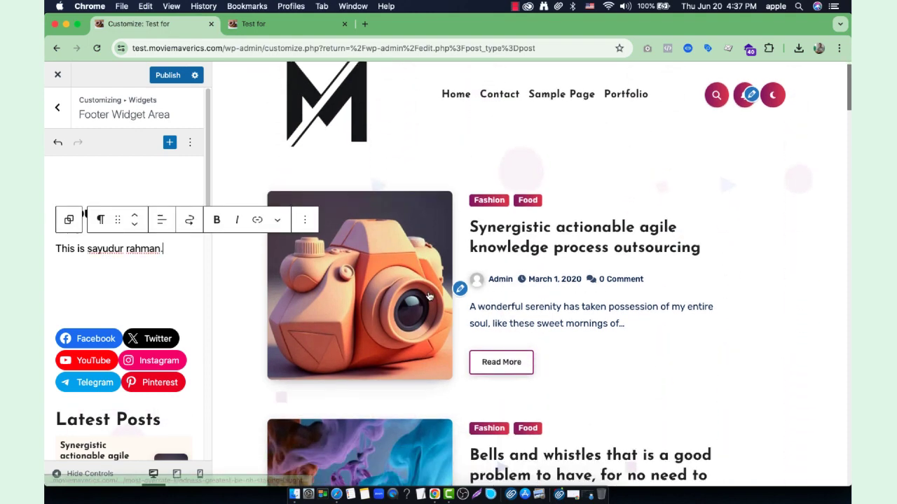
{"action": "scroll", "coordinate": [415, 298], "scroll_direction": "up", "scroll_amount": 5}
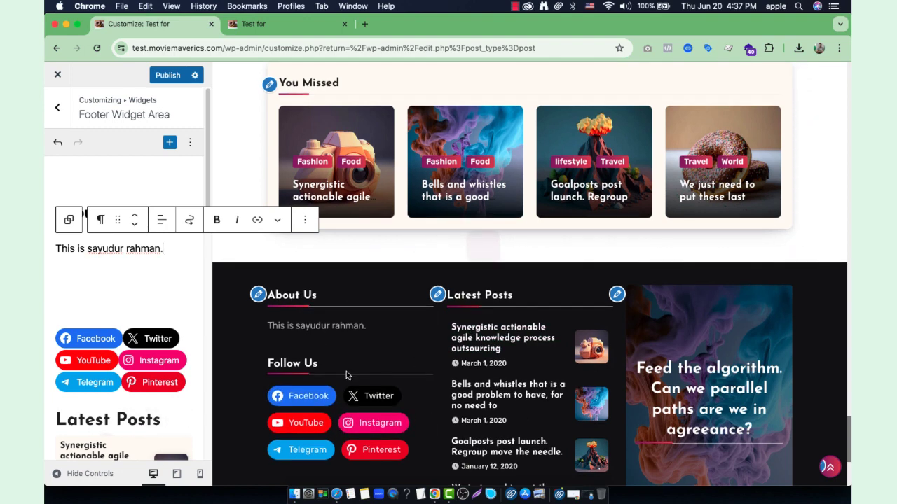
{"action": "scroll", "coordinate": [346, 372], "scroll_direction": "down", "scroll_amount": 2}
{"action": "scroll", "coordinate": [508, 222], "scroll_direction": "down", "scroll_amount": 2}
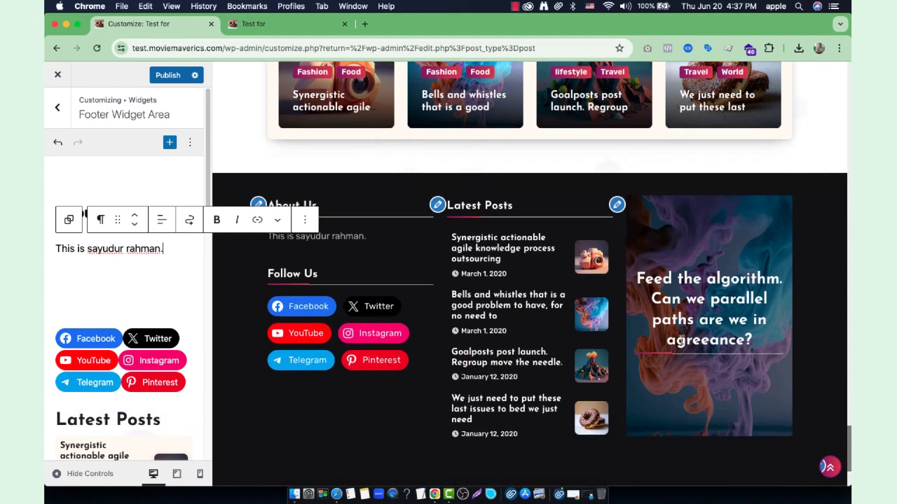
{"action": "scroll", "coordinate": [168, 288], "scroll_direction": "down", "scroll_amount": 5}
{"action": "scroll", "coordinate": [168, 266], "scroll_direction": "up", "scroll_amount": 5}
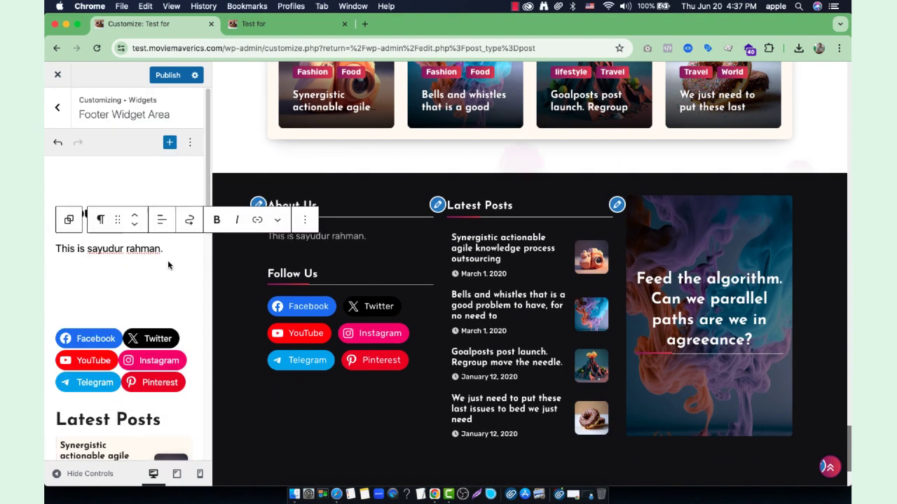
{"action": "scroll", "coordinate": [168, 273], "scroll_direction": "down", "scroll_amount": 8}
{"action": "scroll", "coordinate": [140, 210], "scroll_direction": "up", "scroll_amount": 8}
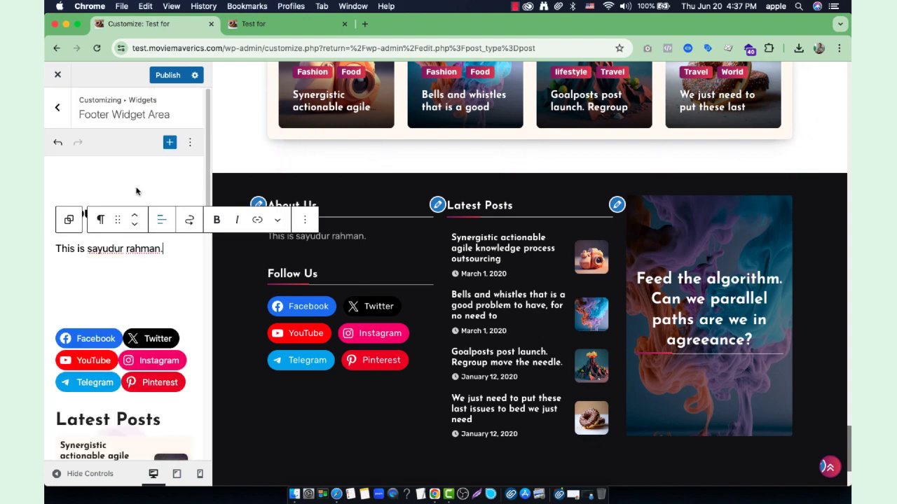
- Publish the footer widget change and close the Customizer to return to the Posts list
{"action": "left_click", "coordinate": [172, 80]}
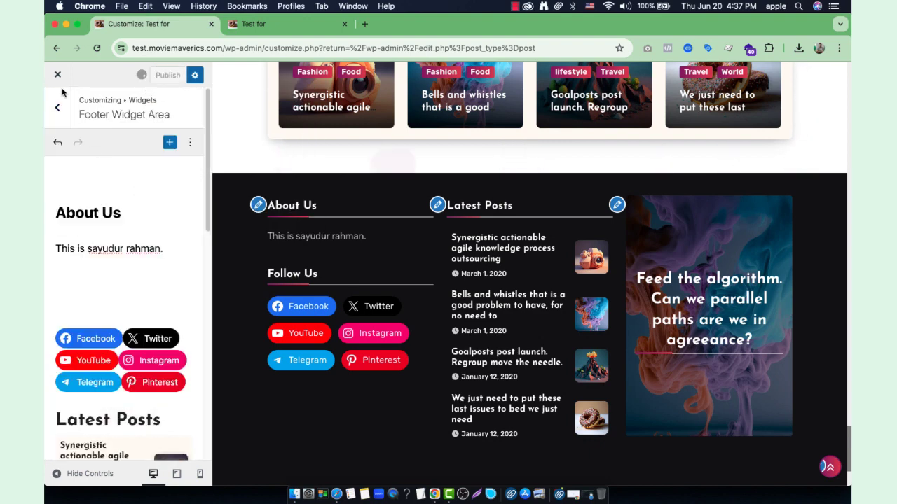
{"action": "left_click", "coordinate": [61, 109]}
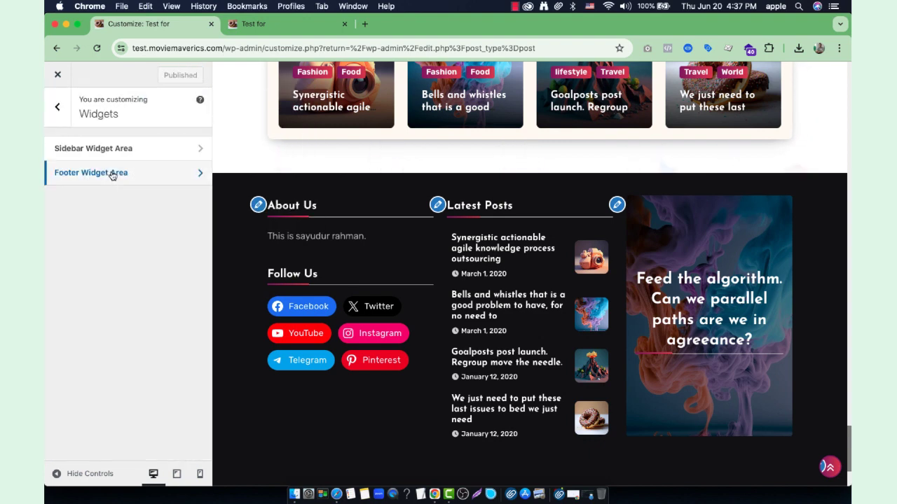
{"action": "left_click", "coordinate": [54, 112]}
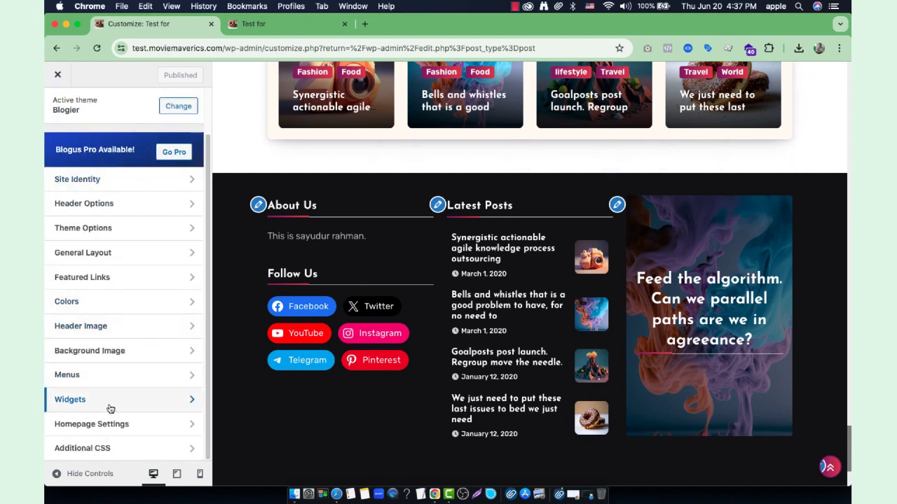
{"action": "scroll", "coordinate": [98, 250], "scroll_direction": "up", "scroll_amount": 3}
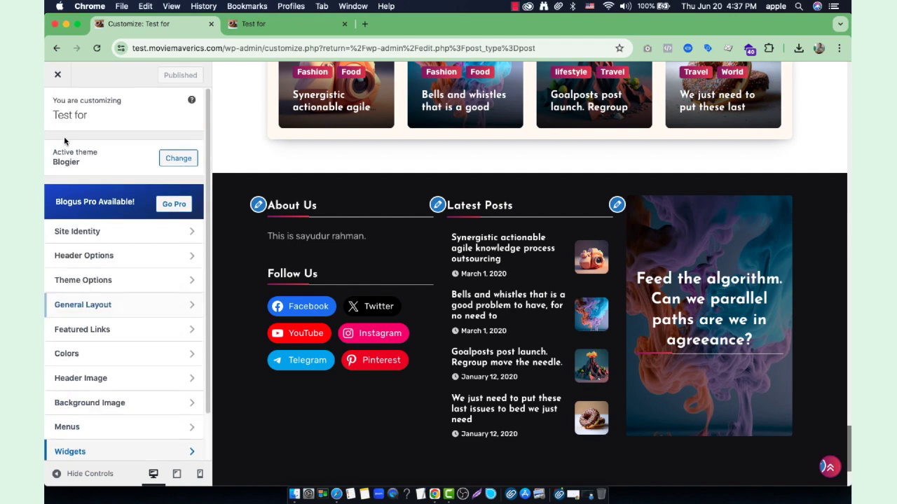
{"action": "left_click", "coordinate": [58, 75]}
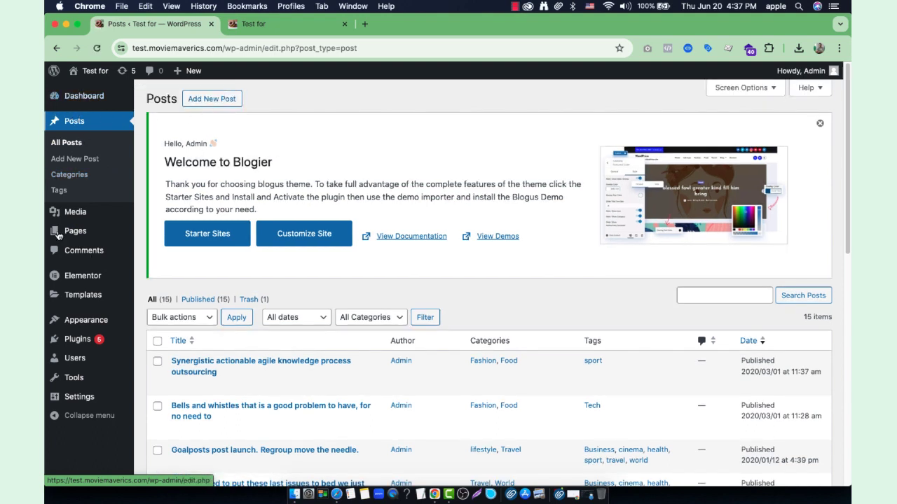
- Add a new page titled "Blog" and publish it
{"action": "mouse_move", "coordinate": [77, 231]}
{"action": "left_click", "coordinate": [117, 235]}
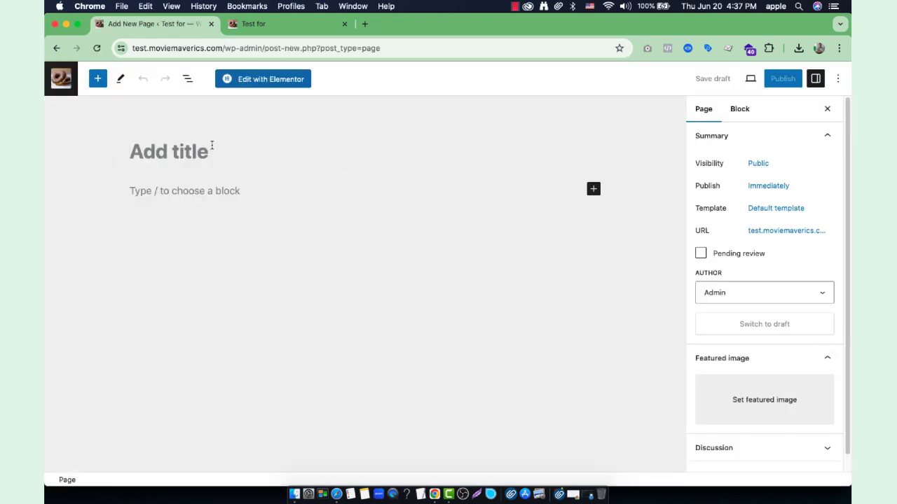
{"action": "type", "text": "Blog"}
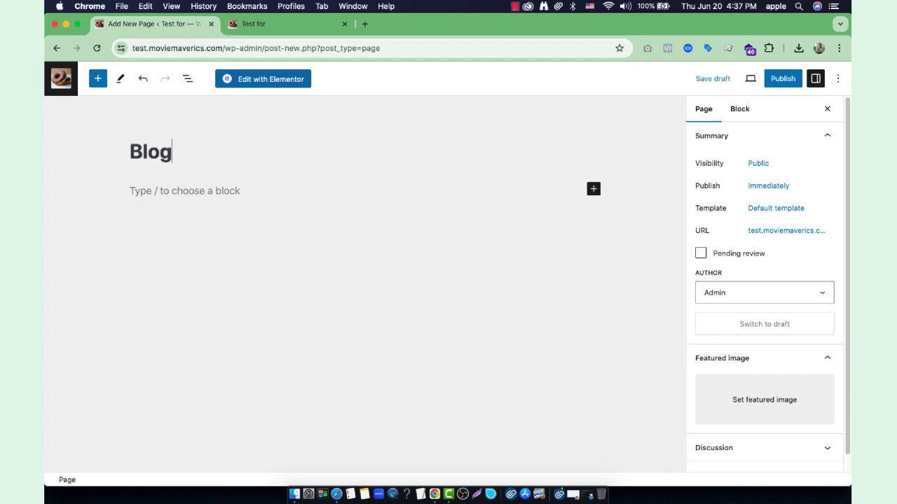
{"action": "left_click", "coordinate": [782, 79]}
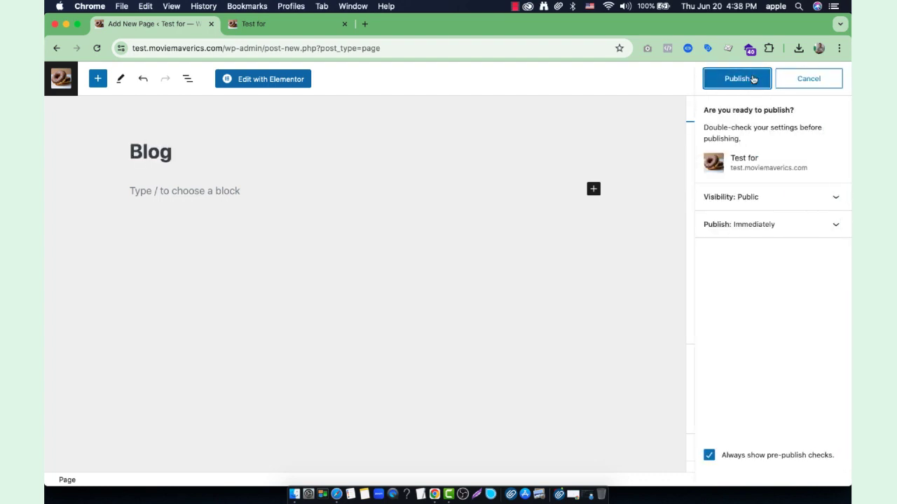
{"action": "left_click", "coordinate": [753, 79]}
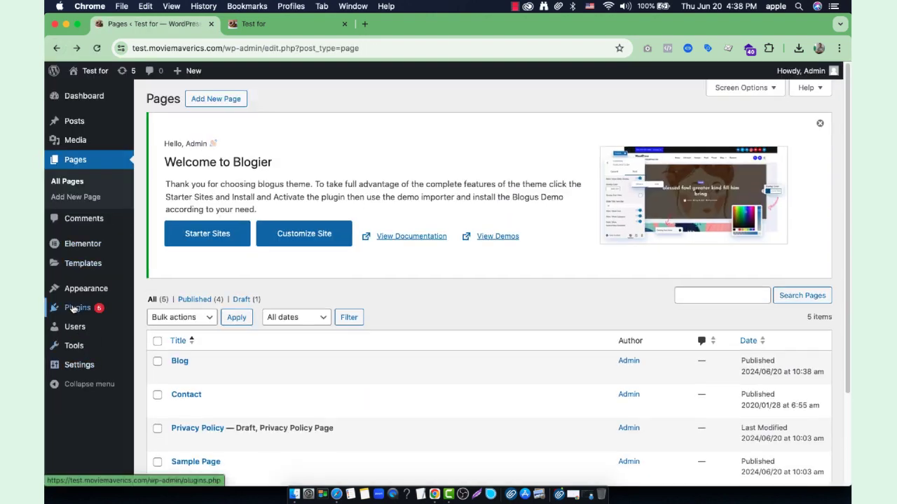
- In Reading Settings, try a static homepage, check the Homepage and Posts page choices, restore Your latest posts, and compare with the live homepage
{"action": "mouse_move", "coordinate": [89, 367]}
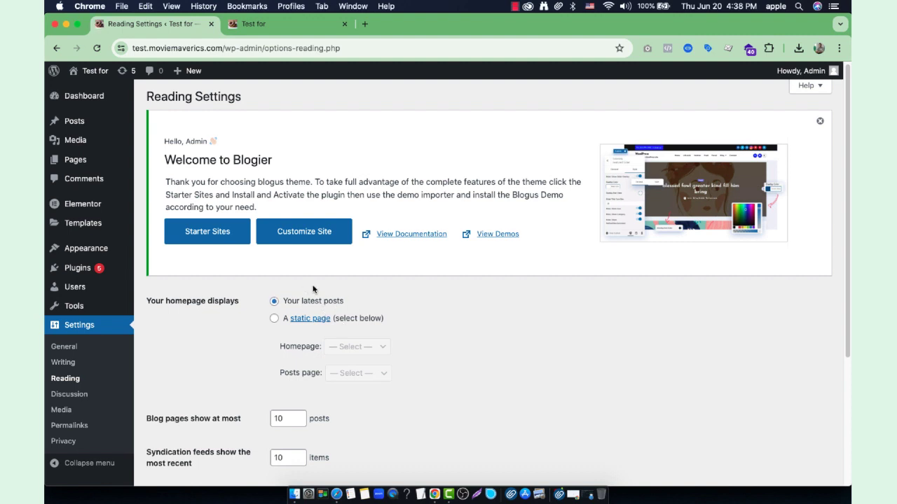
{"action": "left_click", "coordinate": [379, 355]}
{"action": "left_click", "coordinate": [341, 349]}
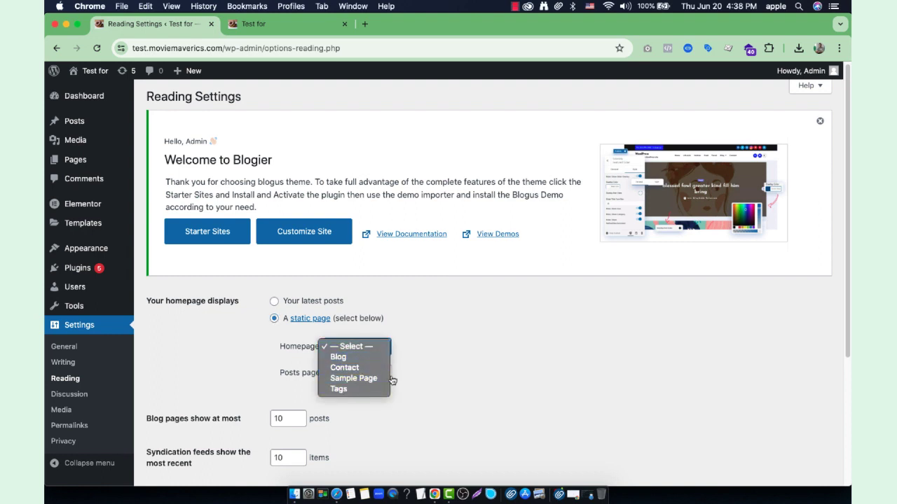
{"action": "left_click", "coordinate": [391, 380]}
{"action": "left_click", "coordinate": [372, 378]}
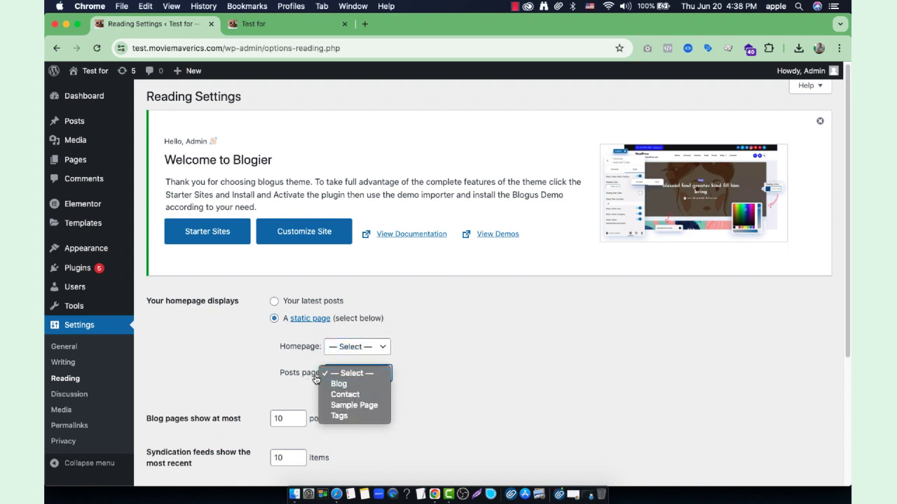
{"action": "left_click", "coordinate": [291, 309]}
{"action": "left_click", "coordinate": [274, 302]}
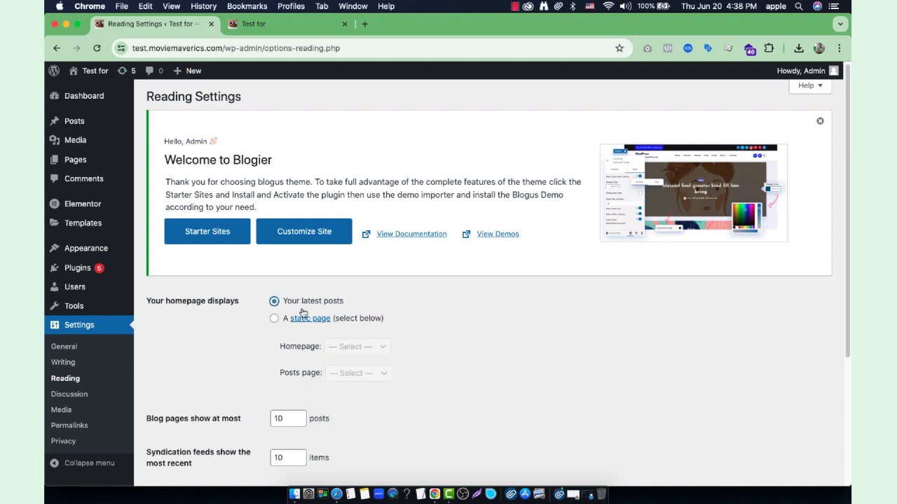
{"action": "left_click", "coordinate": [256, 22]}
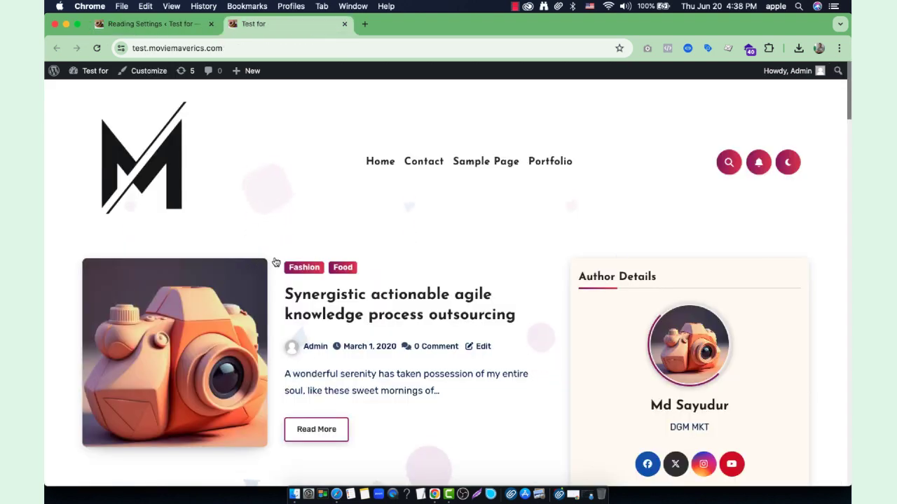
{"action": "left_click", "coordinate": [151, 22]}
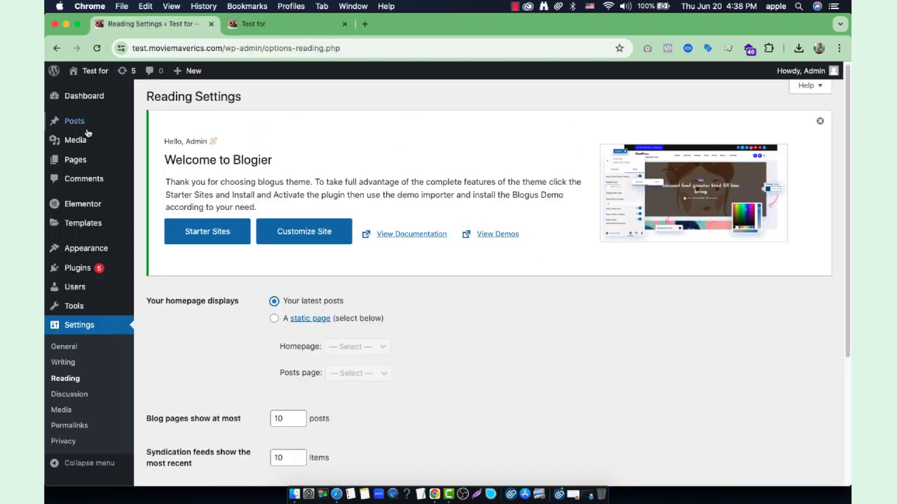
- Start a new post titled "This is how a blog site design simply."
{"action": "mouse_move", "coordinate": [85, 129]}
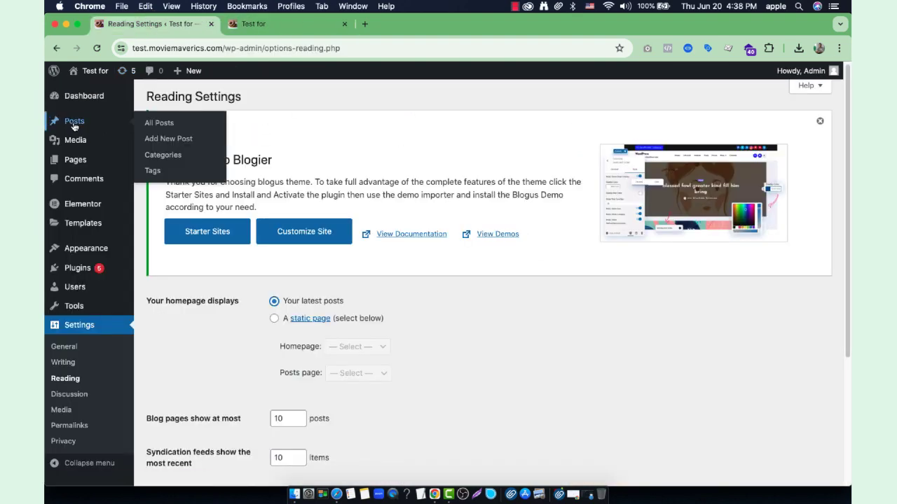
{"action": "left_click", "coordinate": [124, 126]}
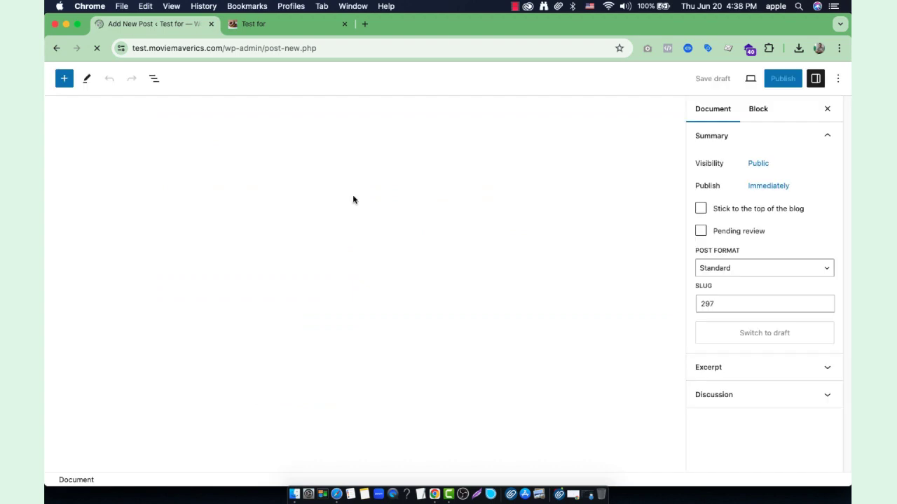
{"action": "type", "text": "Th"}
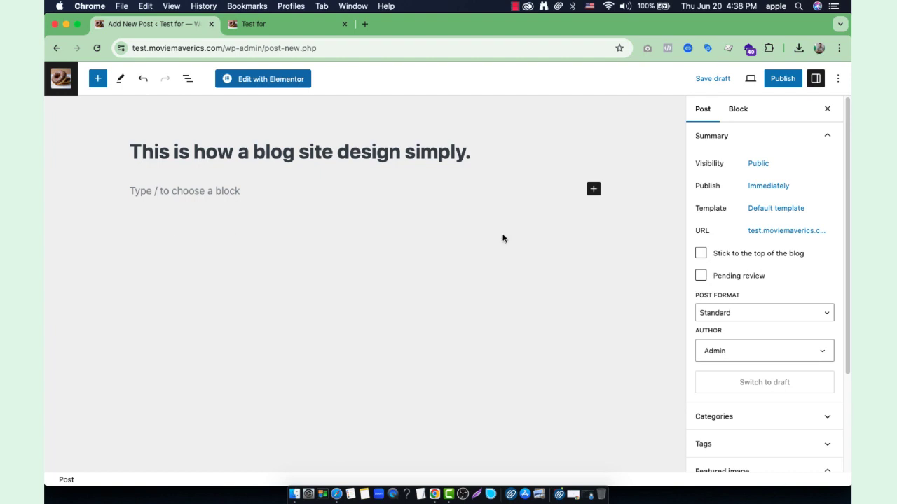
- Set the daisy image blog-05.webp from the media library as the post's featured image
{"action": "scroll", "coordinate": [790, 407], "scroll_direction": "down", "scroll_amount": 4}
{"action": "left_click", "coordinate": [777, 382]}
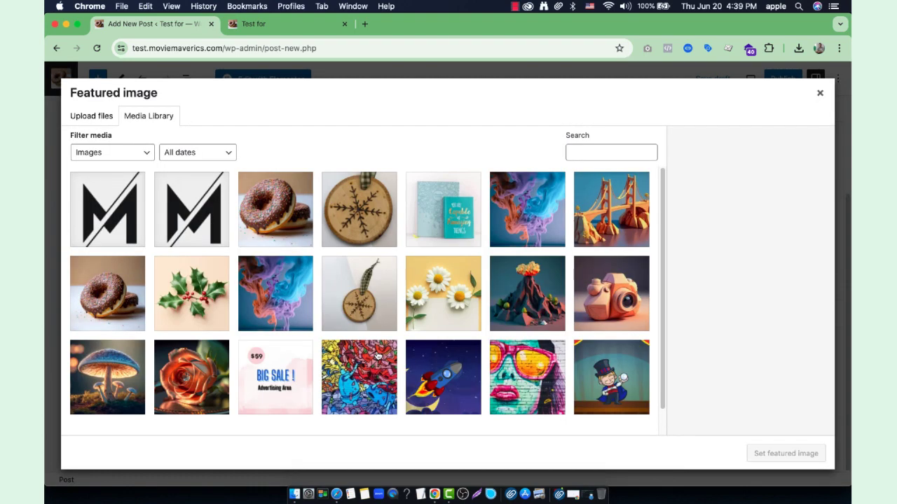
{"action": "scroll", "coordinate": [411, 272], "scroll_direction": "down", "scroll_amount": 1}
{"action": "left_click", "coordinate": [450, 293]}
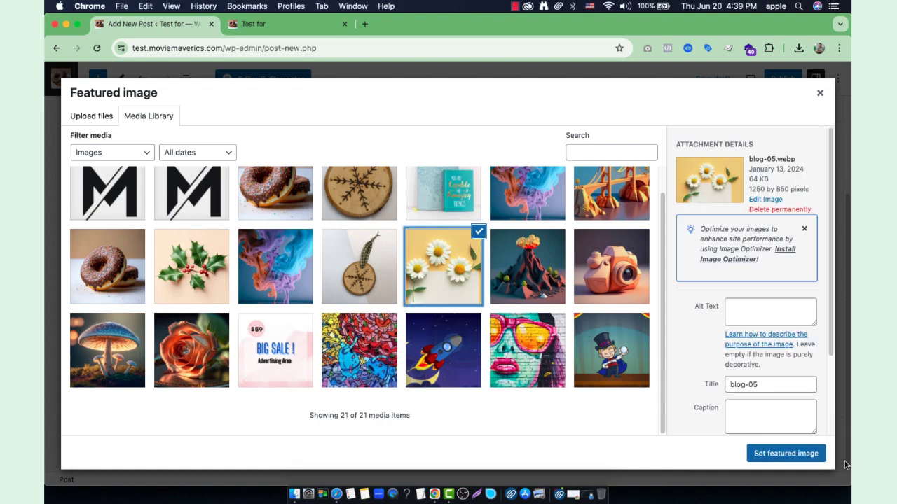
{"action": "left_click", "coordinate": [786, 453]}
- Publish the new post with its default visibility and immediate publishing, checking the live homepage before confirming
{"action": "left_click", "coordinate": [783, 79]}
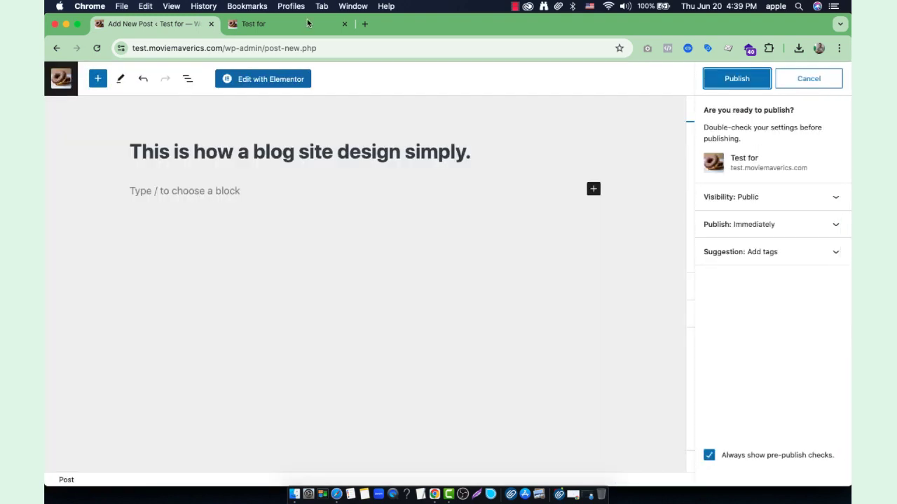
{"action": "left_click", "coordinate": [296, 26]}
{"action": "left_click", "coordinate": [98, 49]}
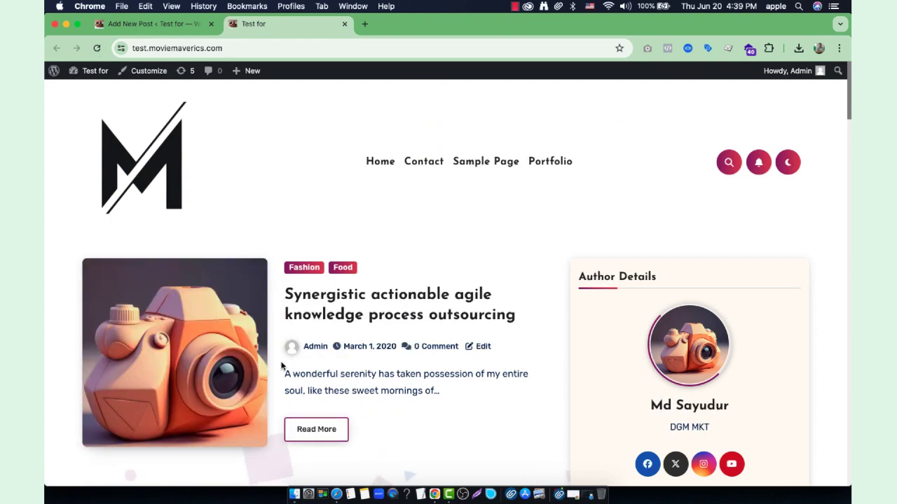
{"action": "left_click", "coordinate": [165, 28]}
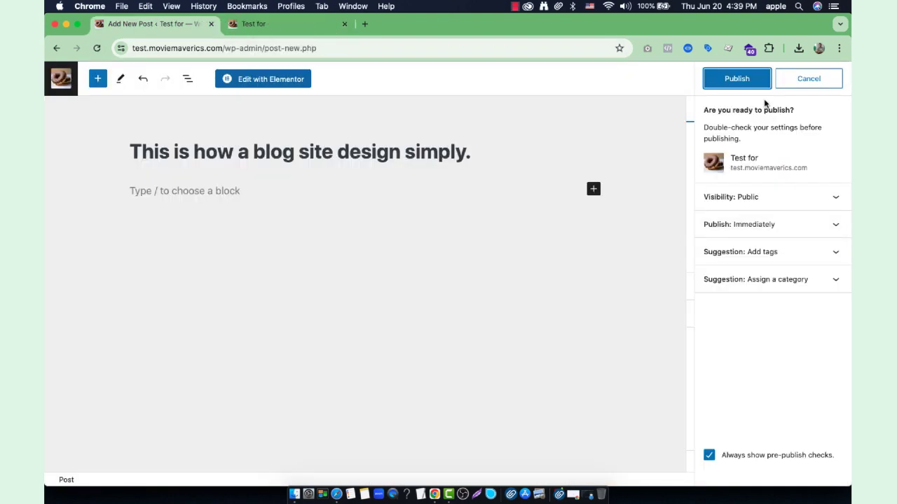
{"action": "left_click", "coordinate": [742, 82]}
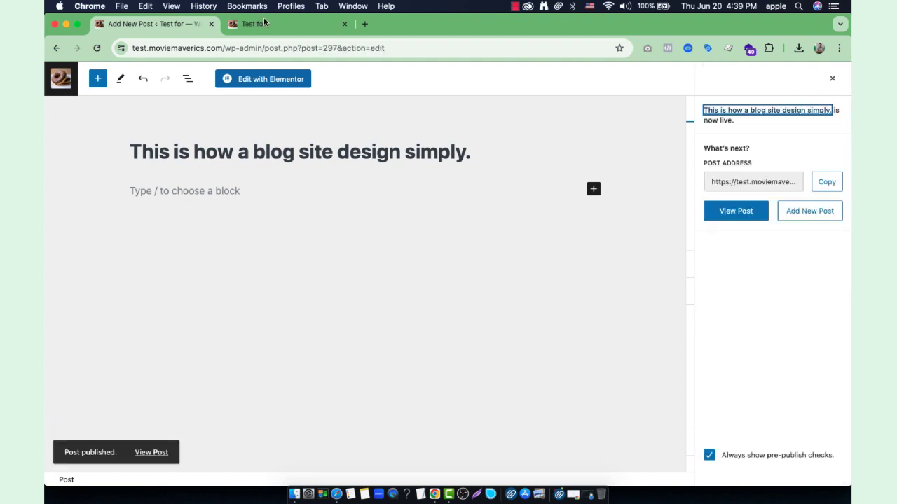
- Reload the live homepage and examine how the new post appears in the list of blog posts
{"action": "key", "text": "ctrl+Tab"}
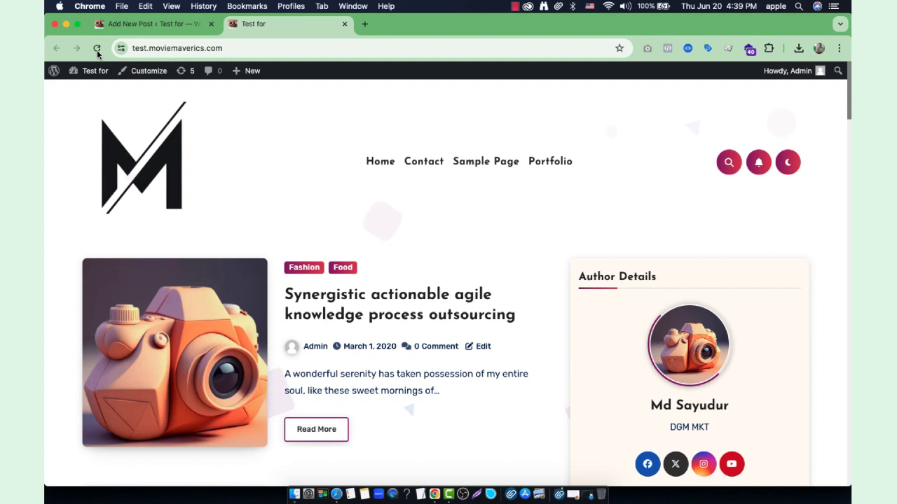
{"action": "left_click", "coordinate": [96, 49]}
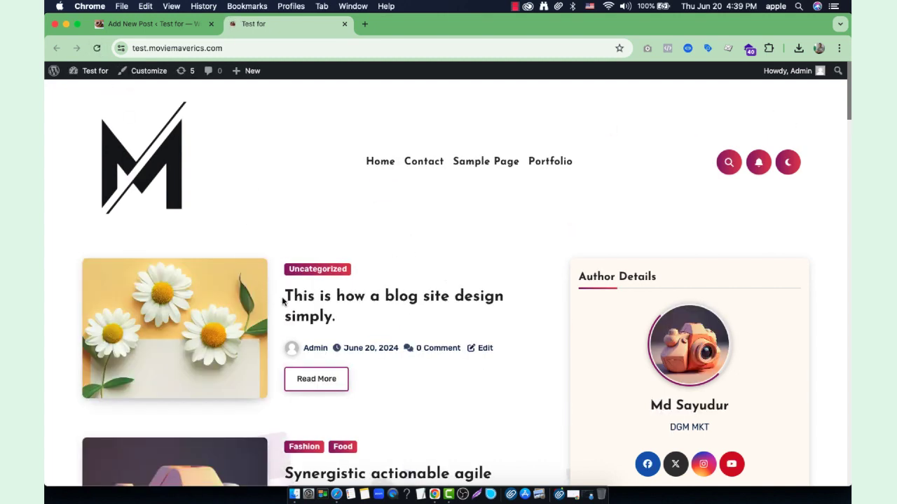
{"action": "scroll", "coordinate": [308, 291], "scroll_direction": "down", "scroll_amount": 1}
{"action": "scroll", "coordinate": [332, 302], "scroll_direction": "down", "scroll_amount": 1}
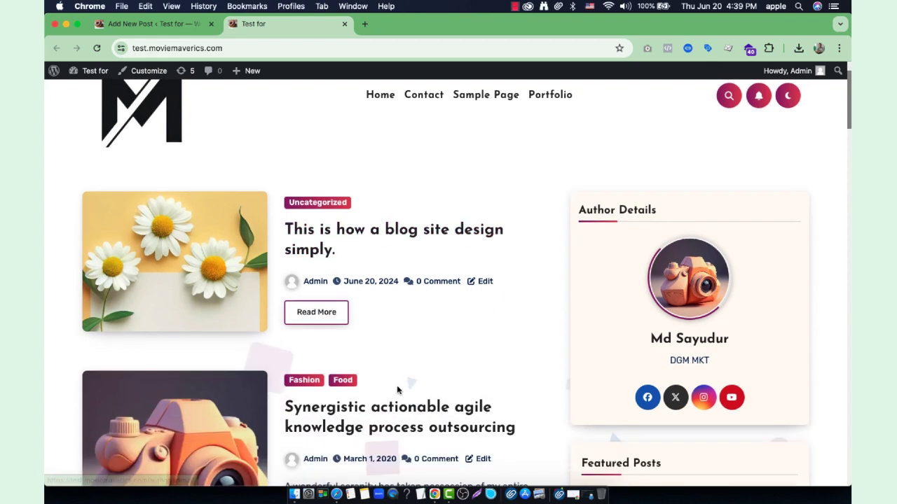
{"action": "scroll", "coordinate": [334, 194], "scroll_direction": "down", "scroll_amount": 5}
{"action": "scroll", "coordinate": [336, 192], "scroll_direction": "up", "scroll_amount": 3}
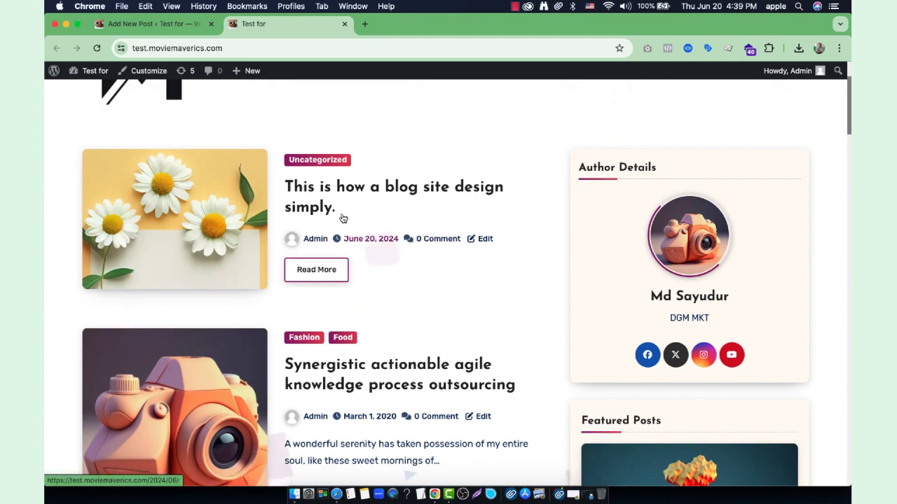
{"action": "scroll", "coordinate": [337, 217], "scroll_direction": "down", "scroll_amount": 10}
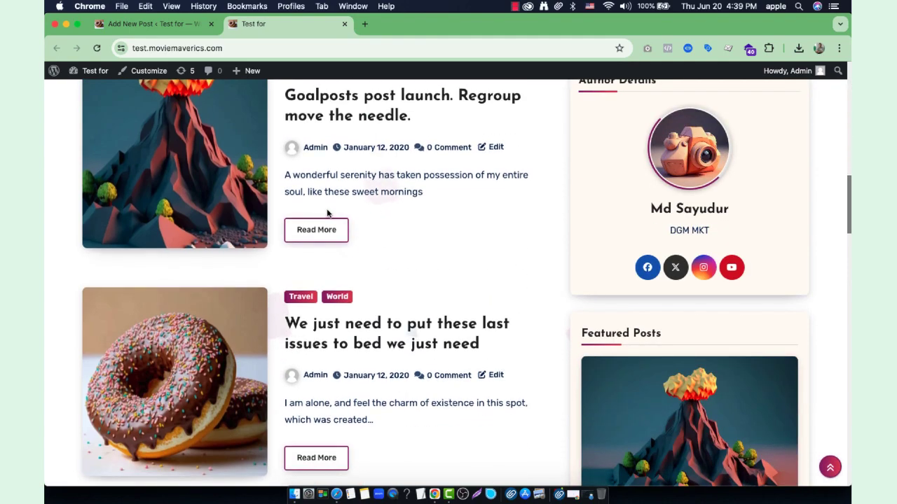
{"action": "scroll", "coordinate": [327, 213], "scroll_direction": "up", "scroll_amount": 10}
- Leave the post editor, set the Sidebar Width to 220 in the Customizer's General Layout, and publish the change
{"action": "left_click", "coordinate": [150, 23]}
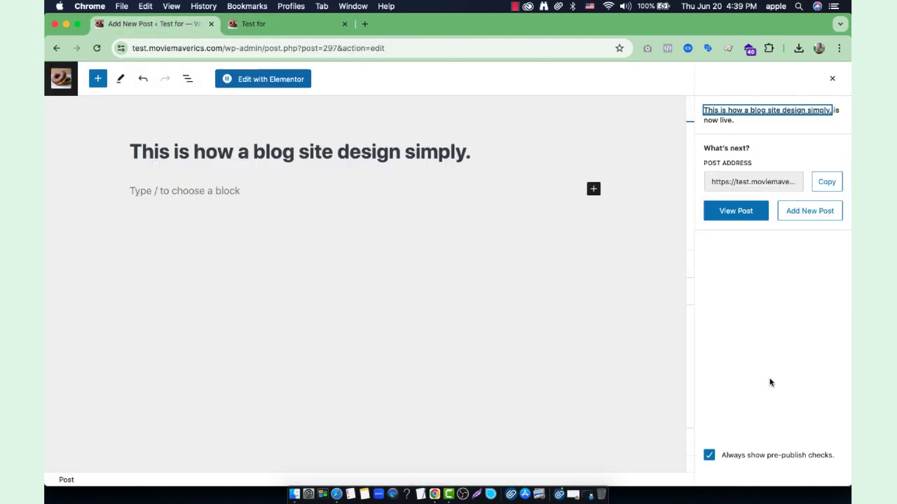
{"action": "left_click", "coordinate": [61, 82]}
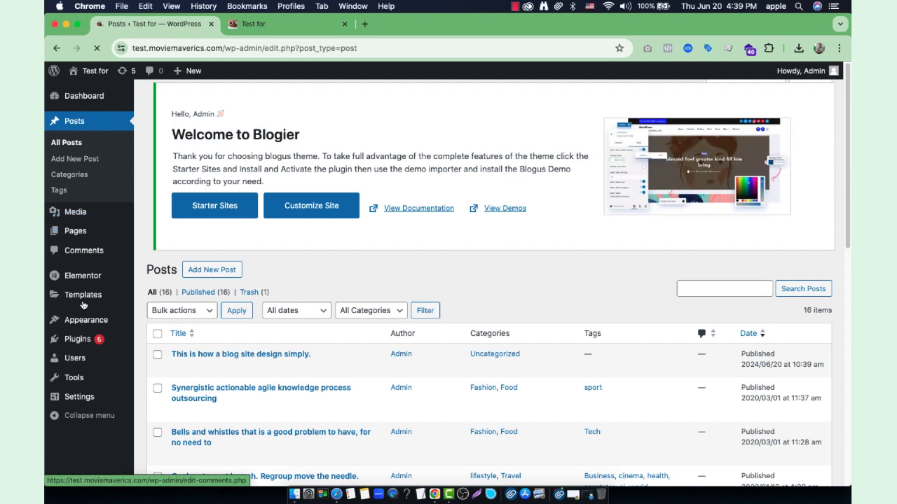
{"action": "mouse_move", "coordinate": [89, 326]}
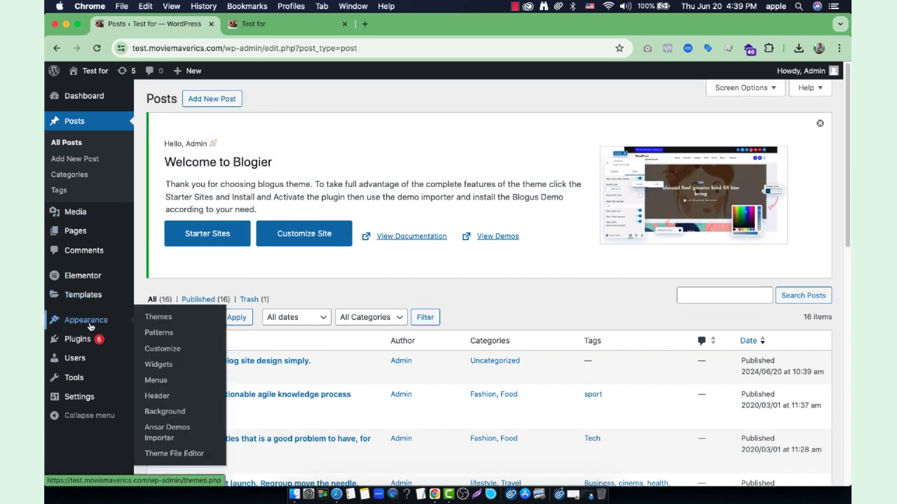
{"action": "left_click", "coordinate": [163, 349]}
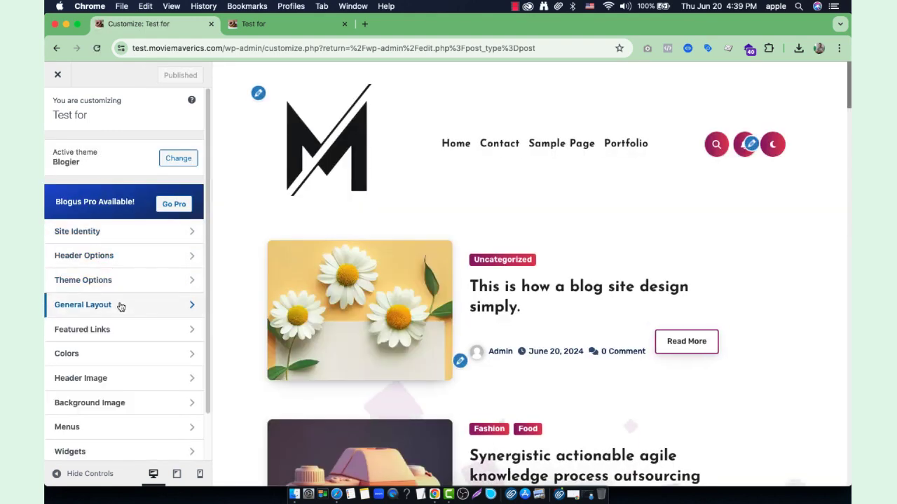
{"action": "left_click", "coordinate": [117, 305]}
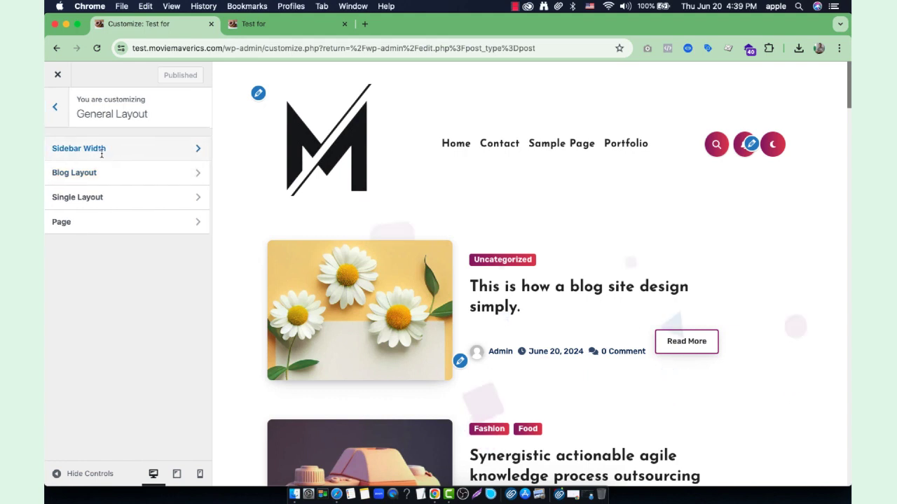
{"action": "left_click", "coordinate": [102, 150]}
{"action": "type", "text": "20"}
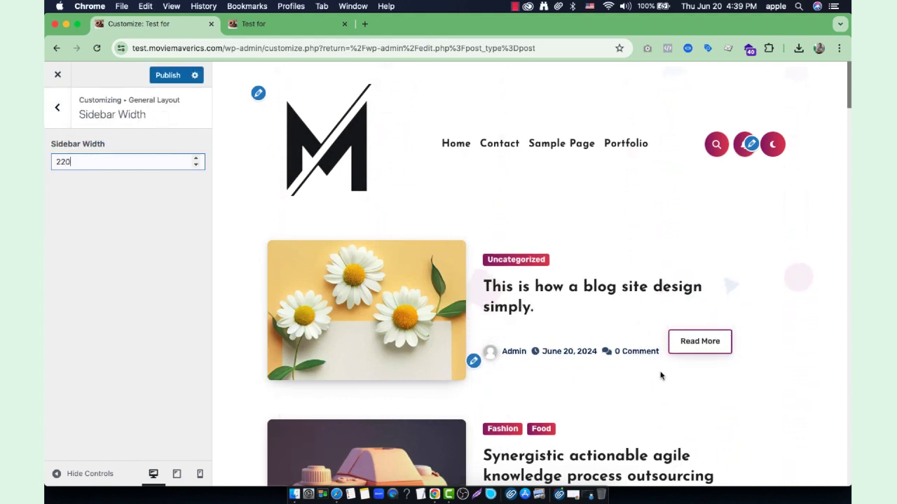
{"action": "scroll", "coordinate": [630, 337], "scroll_direction": "down", "scroll_amount": 1}
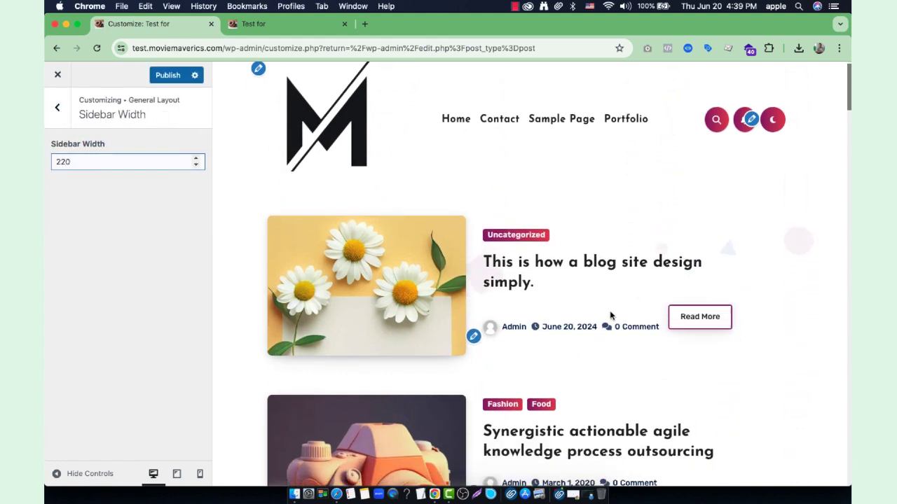
{"action": "left_click", "coordinate": [167, 75]}
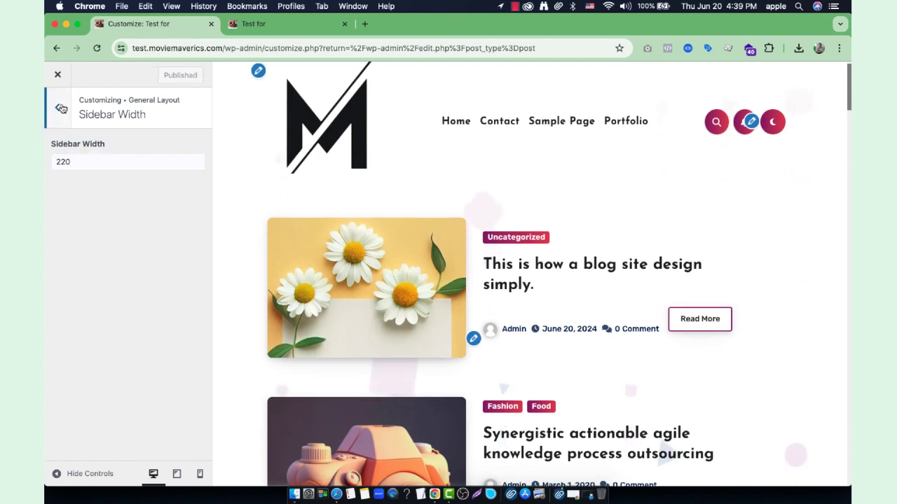
{"action": "left_click", "coordinate": [61, 108]}
{"action": "left_click", "coordinate": [61, 108]}
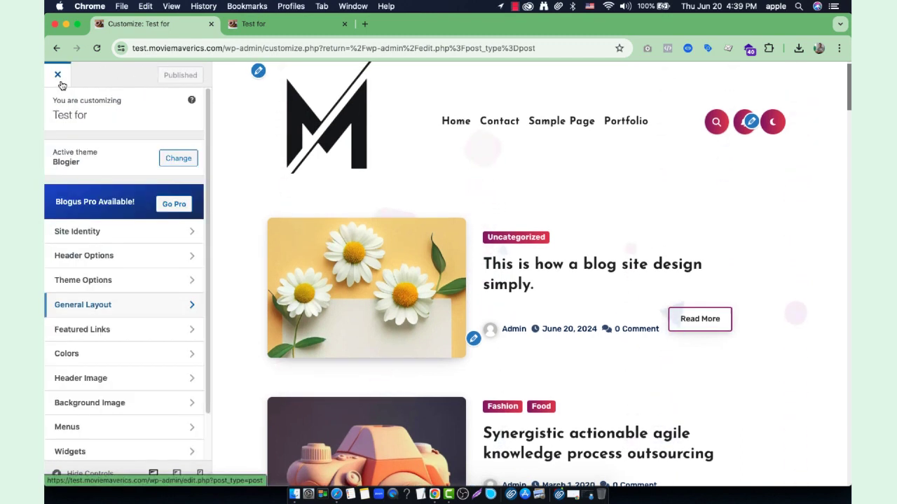
- Reload the live homepage and review the sidebar, post list and footer from top to bottom
{"action": "left_click", "coordinate": [253, 24]}
{"action": "left_click", "coordinate": [98, 49]}
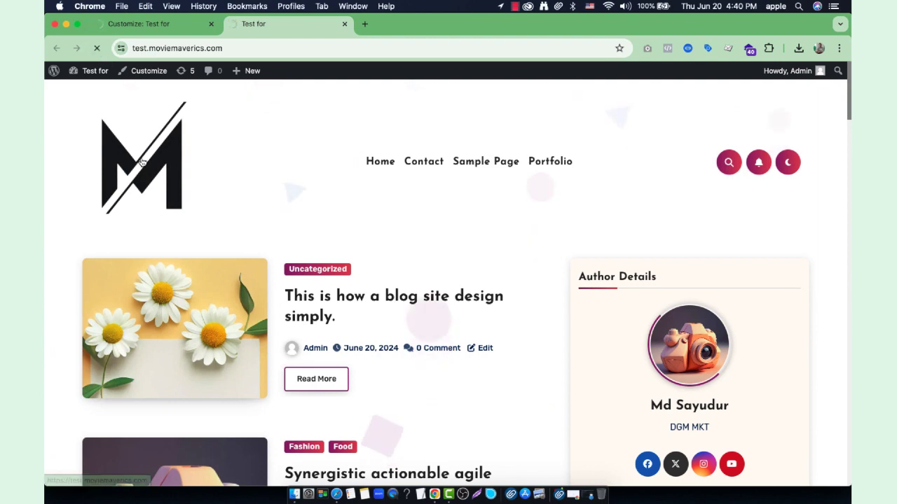
{"action": "scroll", "coordinate": [599, 266], "scroll_direction": "down", "scroll_amount": 3}
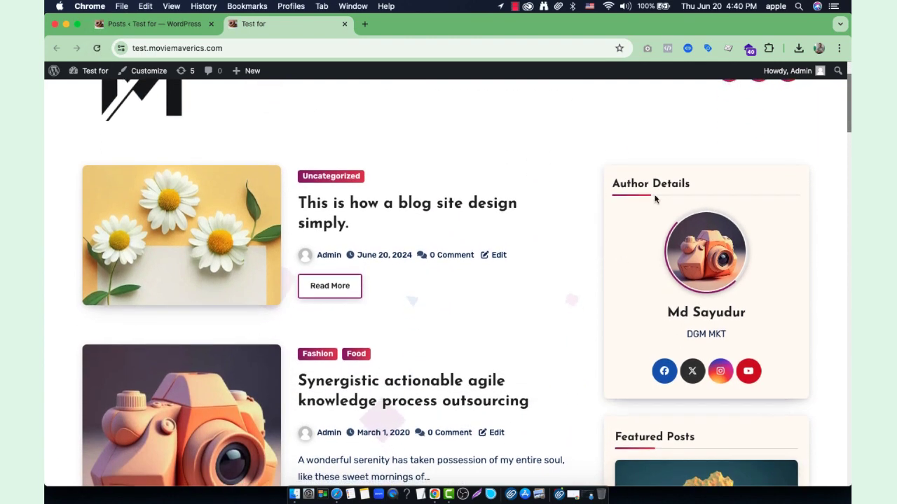
{"action": "scroll", "coordinate": [700, 210], "scroll_direction": "down", "scroll_amount": 5}
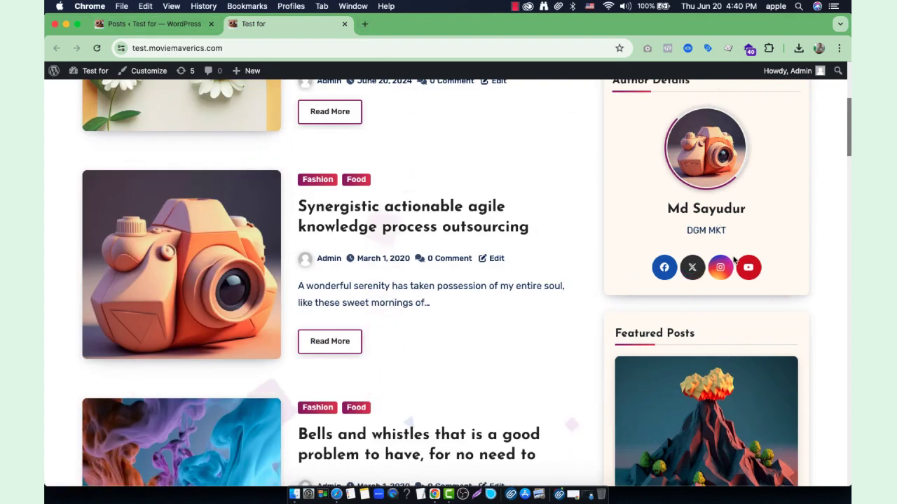
{"action": "scroll", "coordinate": [709, 252], "scroll_direction": "down", "scroll_amount": 12}
{"action": "scroll", "coordinate": [710, 354], "scroll_direction": "down", "scroll_amount": 20}
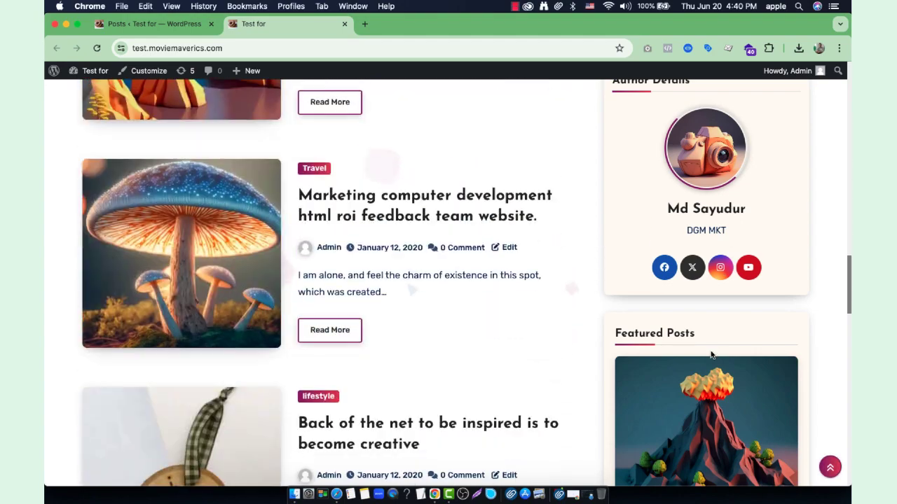
{"action": "scroll", "coordinate": [692, 357], "scroll_direction": "down", "scroll_amount": 15}
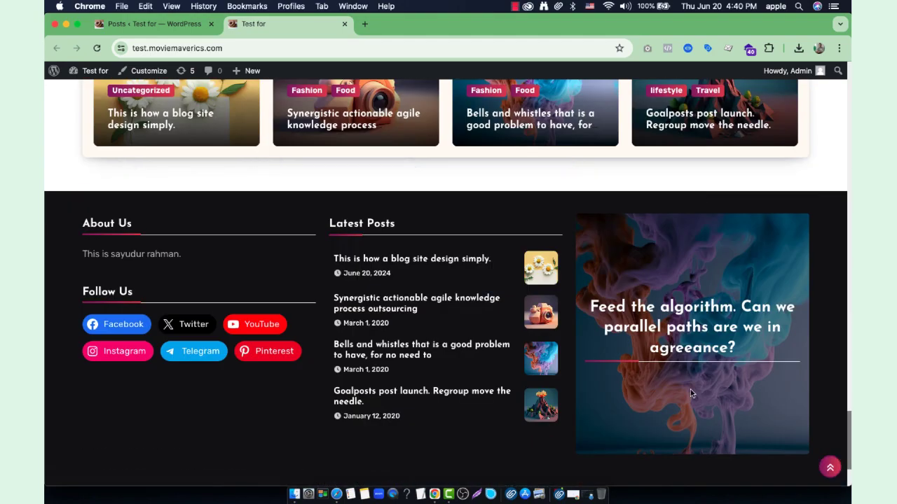
{"action": "scroll", "coordinate": [791, 440], "scroll_direction": "down", "scroll_amount": 3}
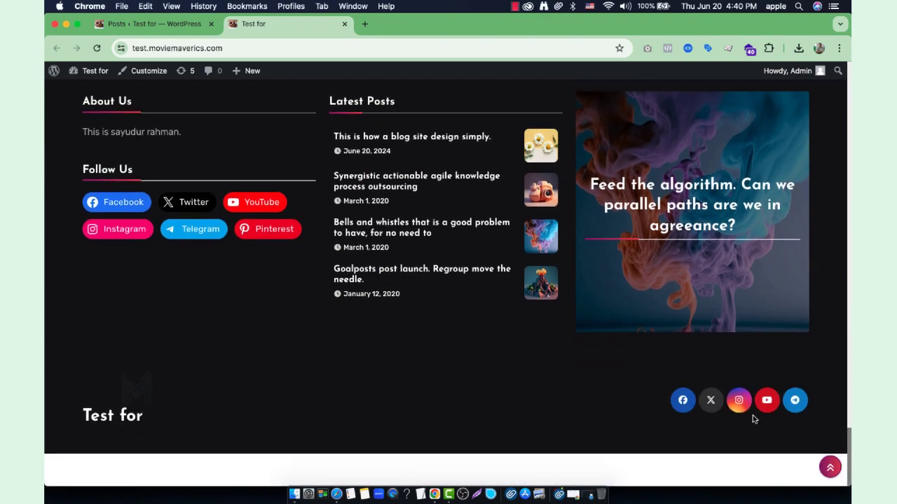
{"action": "scroll", "coordinate": [754, 419], "scroll_direction": "up", "scroll_amount": 20}
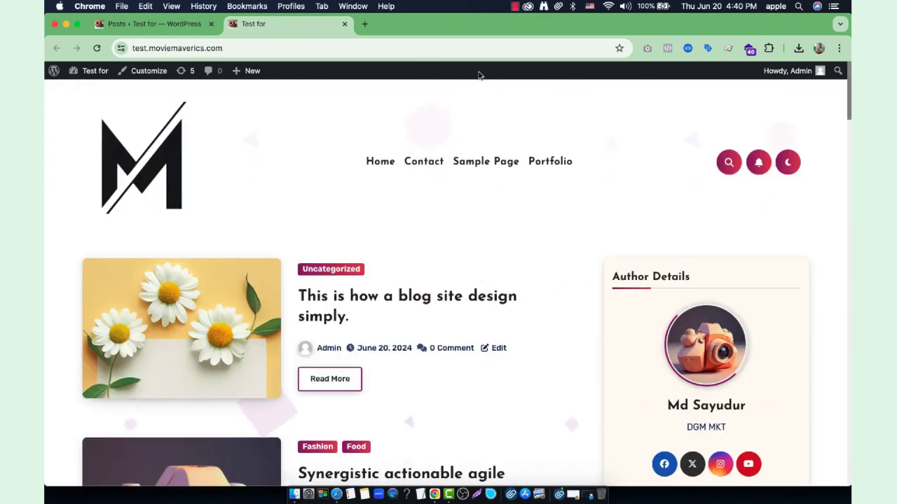
{"action": "left_click", "coordinate": [162, 25]}
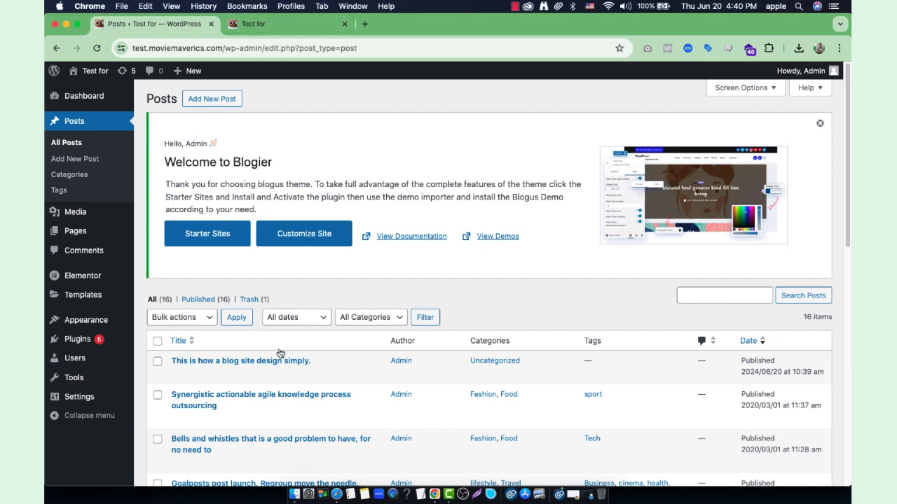
{"action": "left_click", "coordinate": [296, 25]}
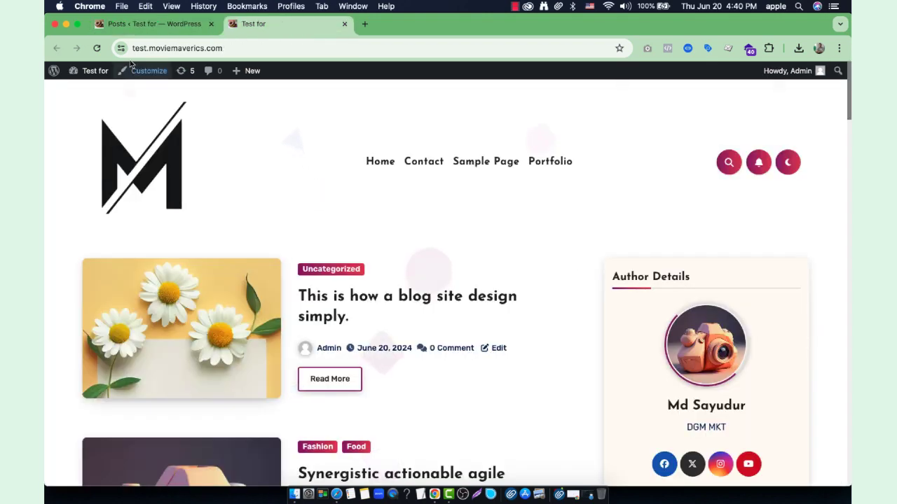
{"action": "left_click", "coordinate": [154, 23]}
{"action": "mouse_move", "coordinate": [67, 235]}
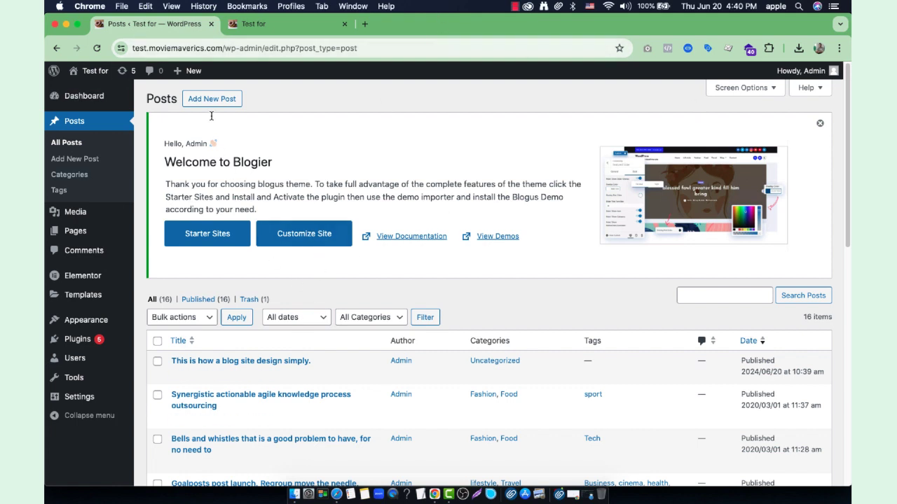
{"action": "mouse_move", "coordinate": [89, 78]}
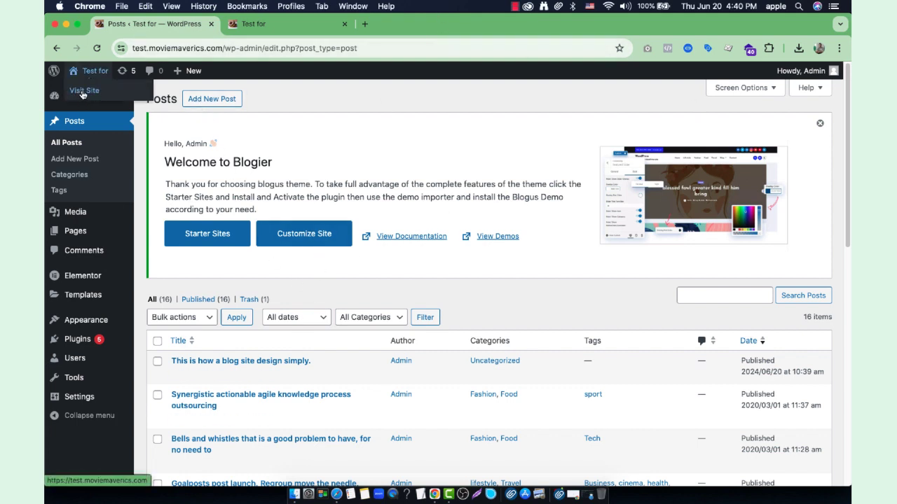